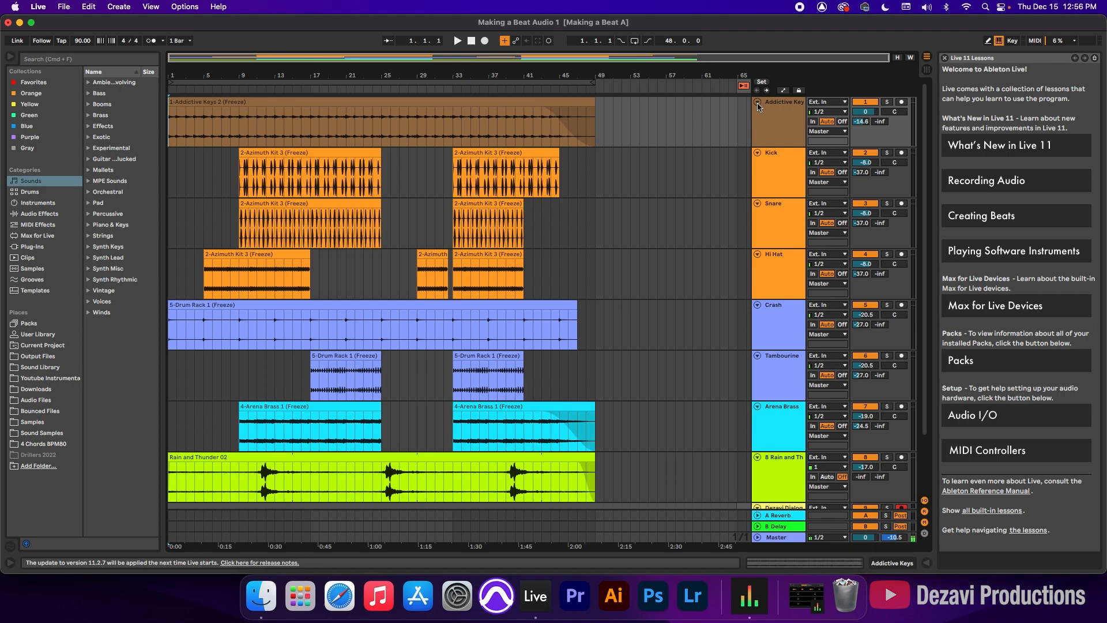
- Switch to Session View and turn the tracks' A Reverb sends all the way down
{"action": "key", "text": "Tab"}
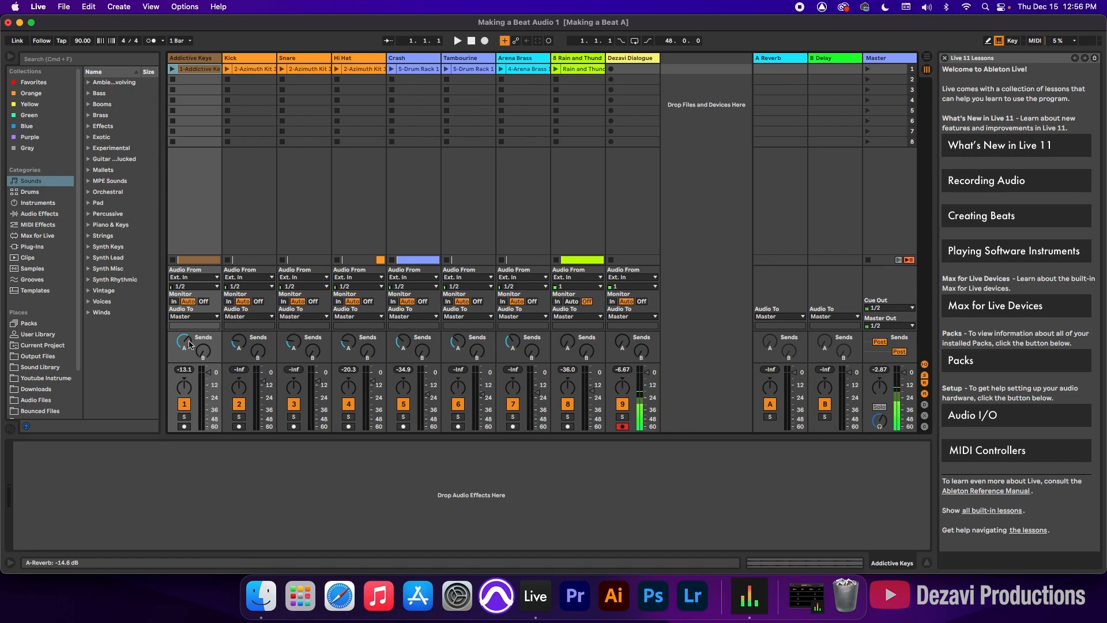
{"action": "left_click_drag", "start_coordinate": [189, 345], "coordinate": [189, 378]}
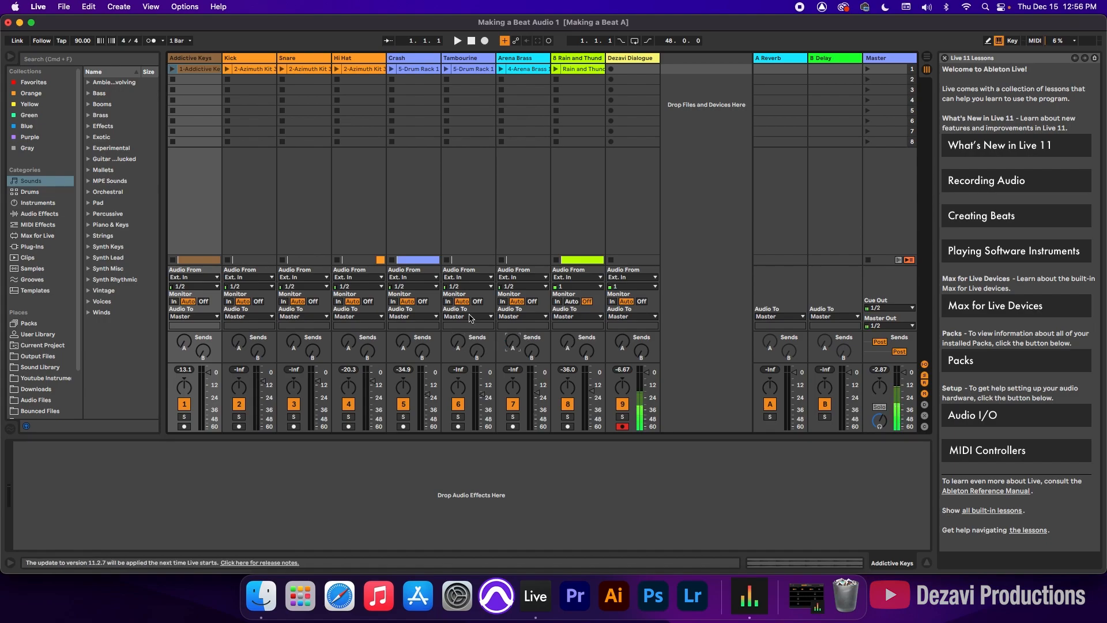
- Load the Channel EQ preset Keys Bright from the EQ & Filters audio effects onto the Addictive Keys track
{"action": "left_click", "coordinate": [191, 59]}
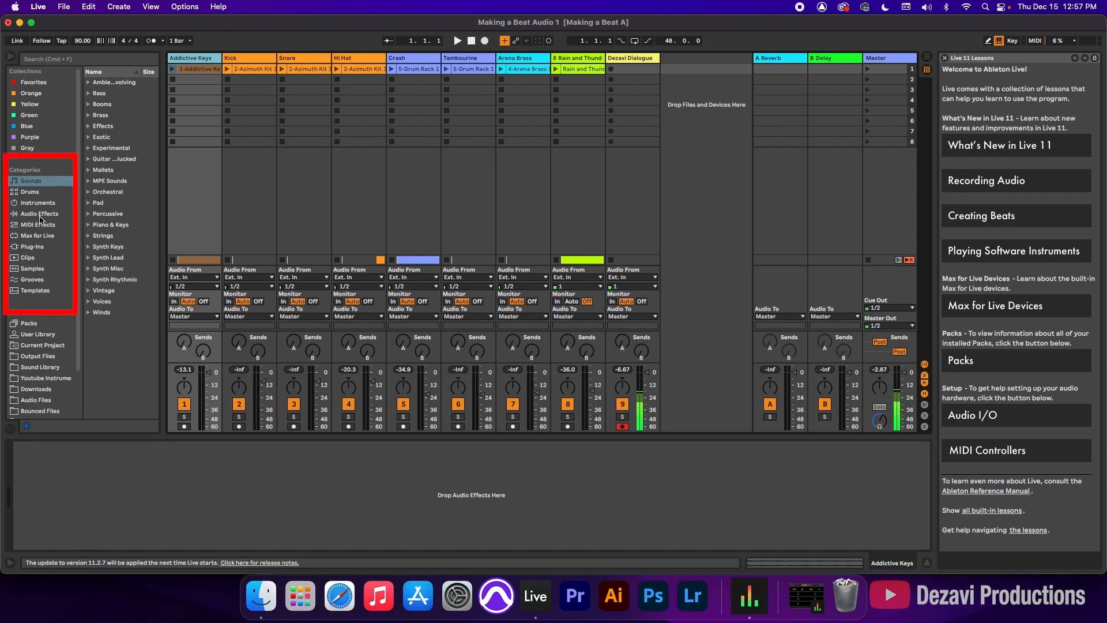
{"action": "left_click", "coordinate": [39, 214]}
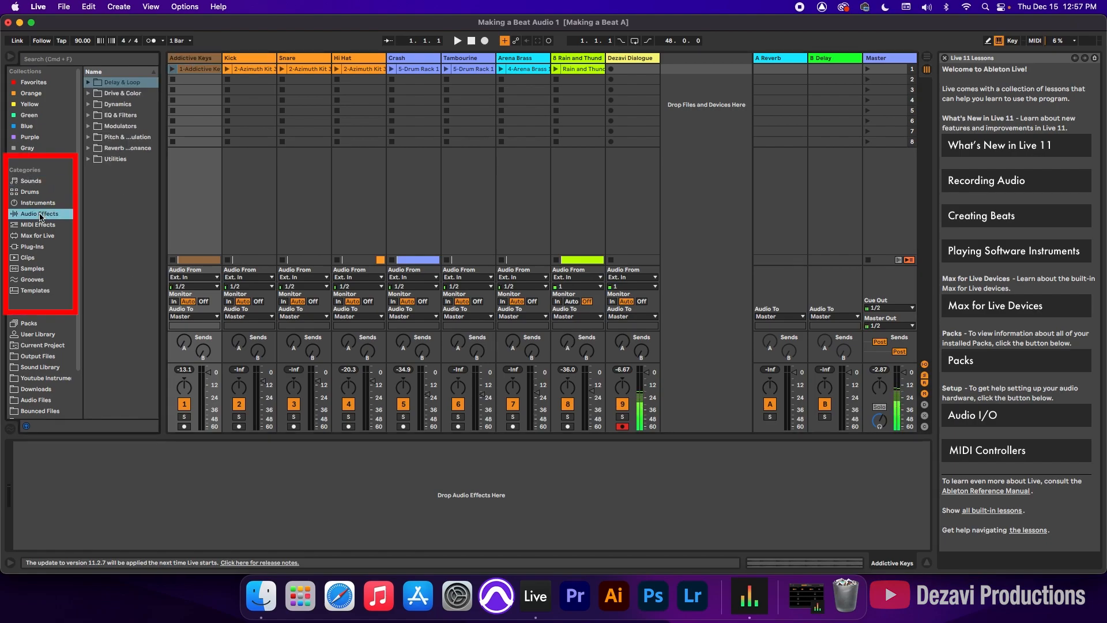
{"action": "left_click", "coordinate": [89, 117]}
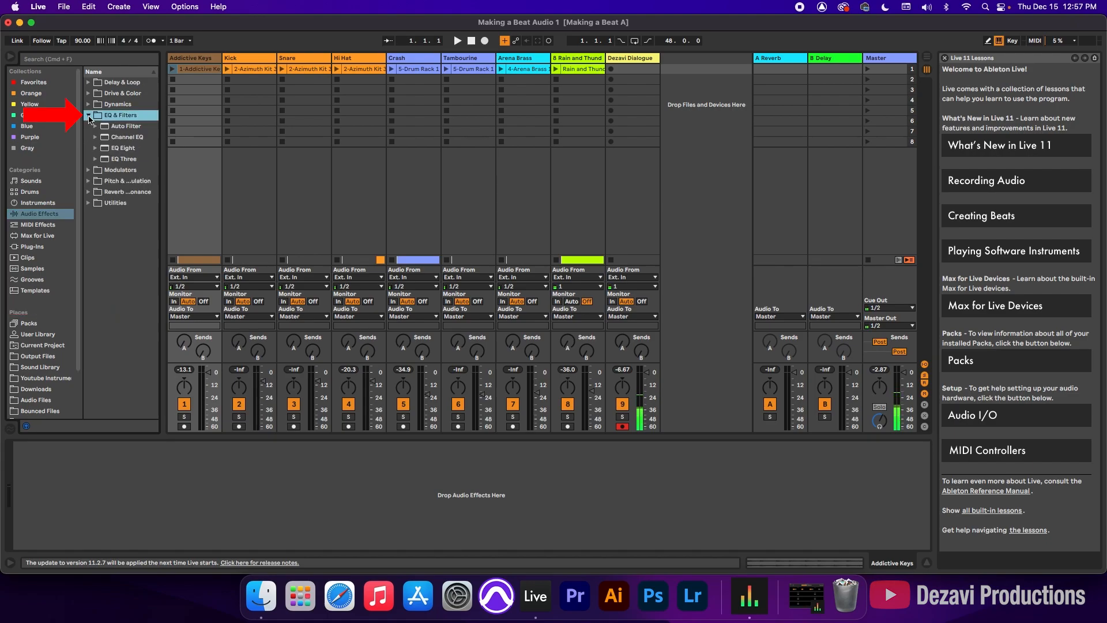
{"action": "left_click_drag", "start_coordinate": [163, 153], "coordinate": [201, 153]}
{"action": "left_click", "coordinate": [94, 138]}
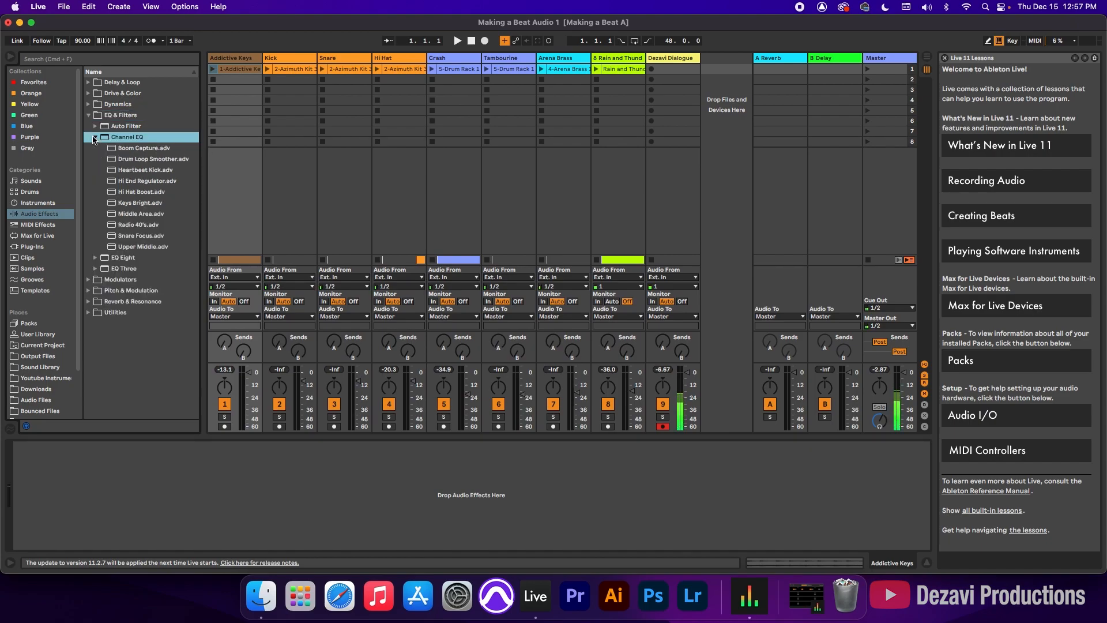
{"action": "left_click", "coordinate": [118, 205]}
{"action": "left_click_drag", "start_coordinate": [118, 206], "coordinate": [297, 482]}
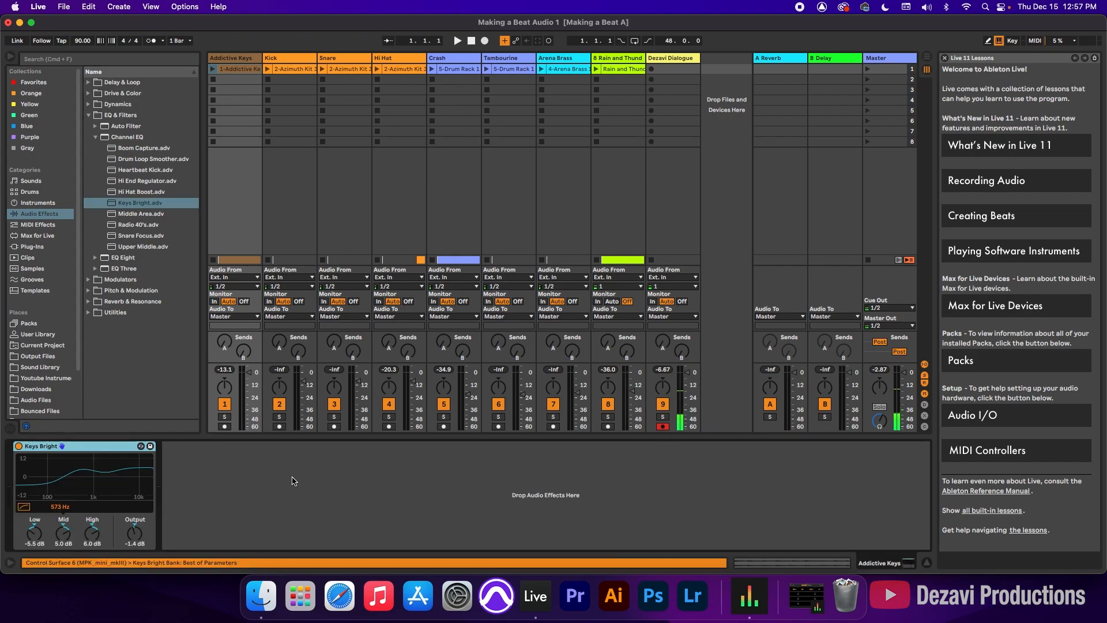
- Solo the Addictive Keys track and play it back, comparing the sound with Keys Bright bypassed and enabled
{"action": "left_click", "coordinate": [225, 417]}
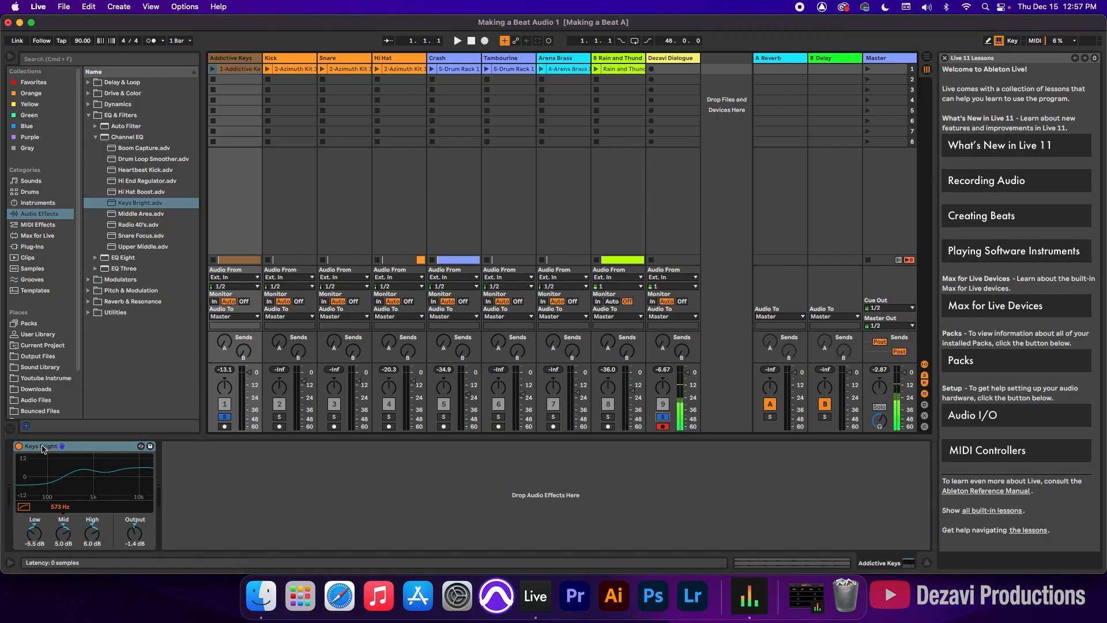
{"action": "key", "text": "space"}
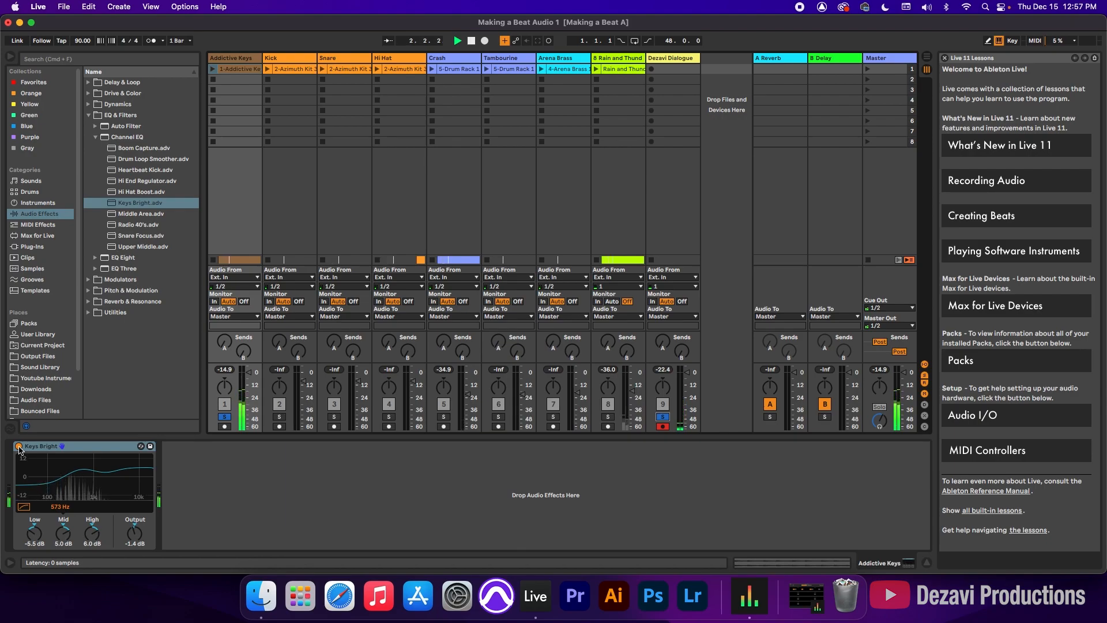
{"action": "left_click", "coordinate": [18, 448]}
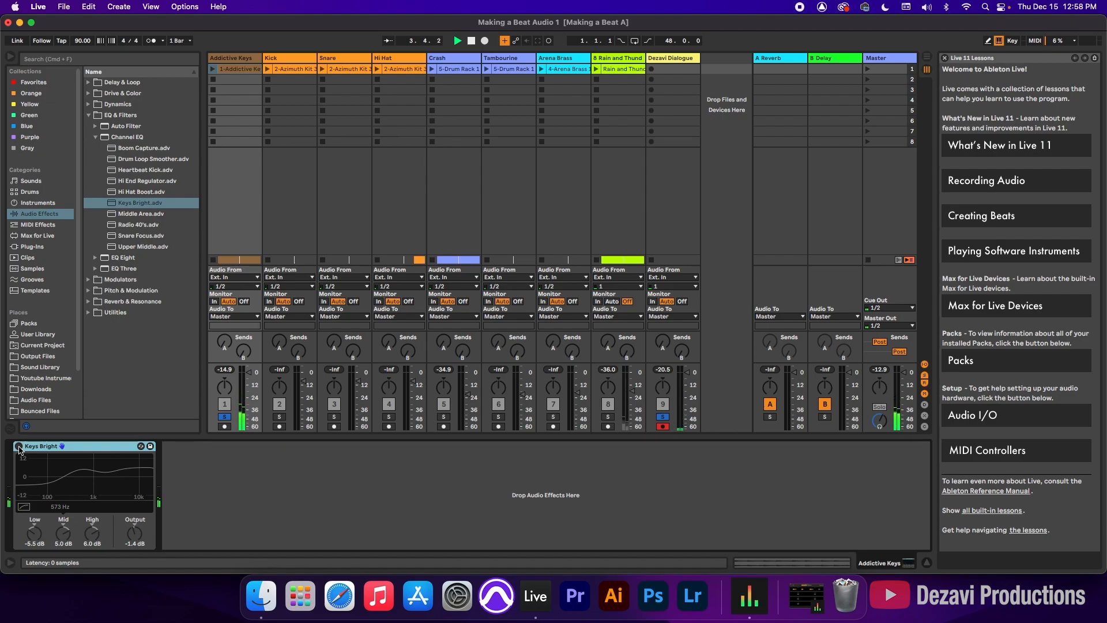
{"action": "left_click", "coordinate": [18, 448]}
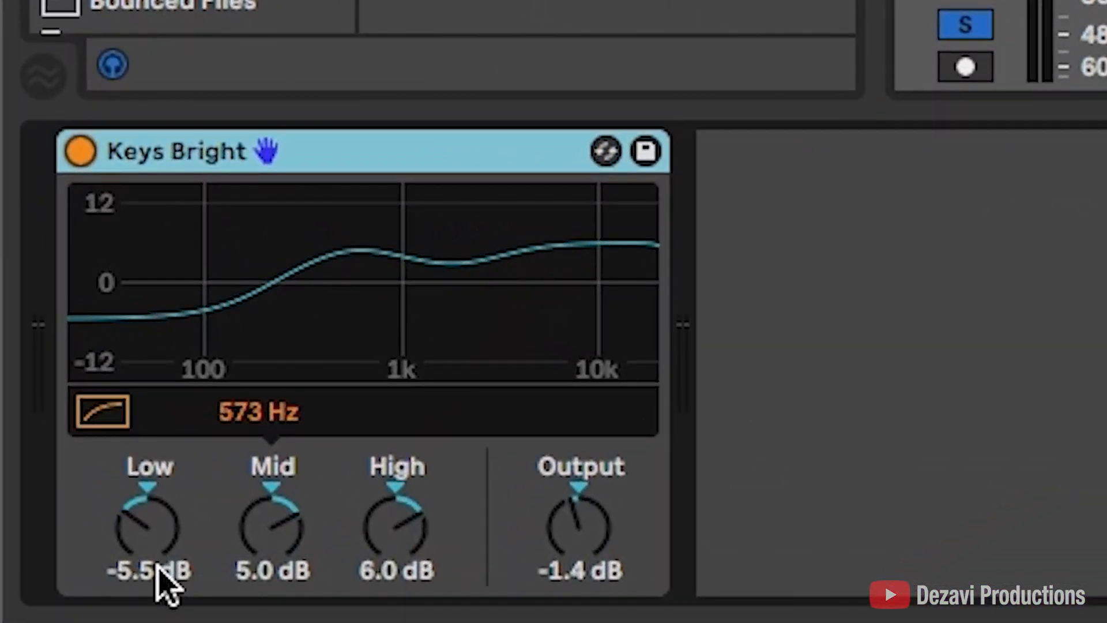
- Set the Keys Bright EQ's Low gain to -3 dB and its High gain to 4 dB
{"action": "left_click", "coordinate": [146, 567]}
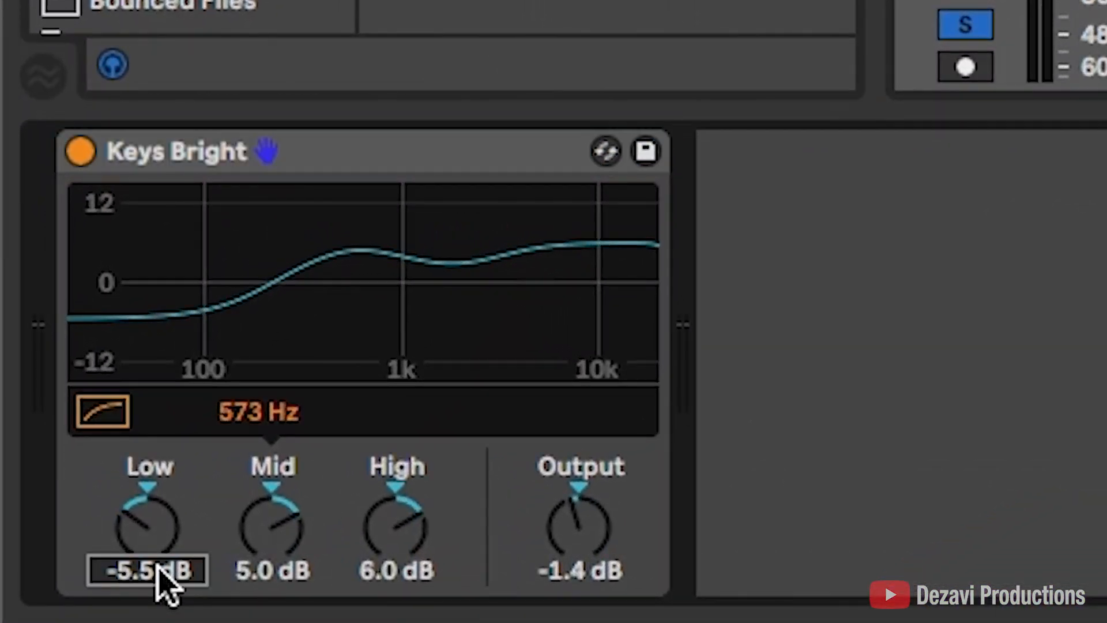
{"action": "type", "text": "-3"}
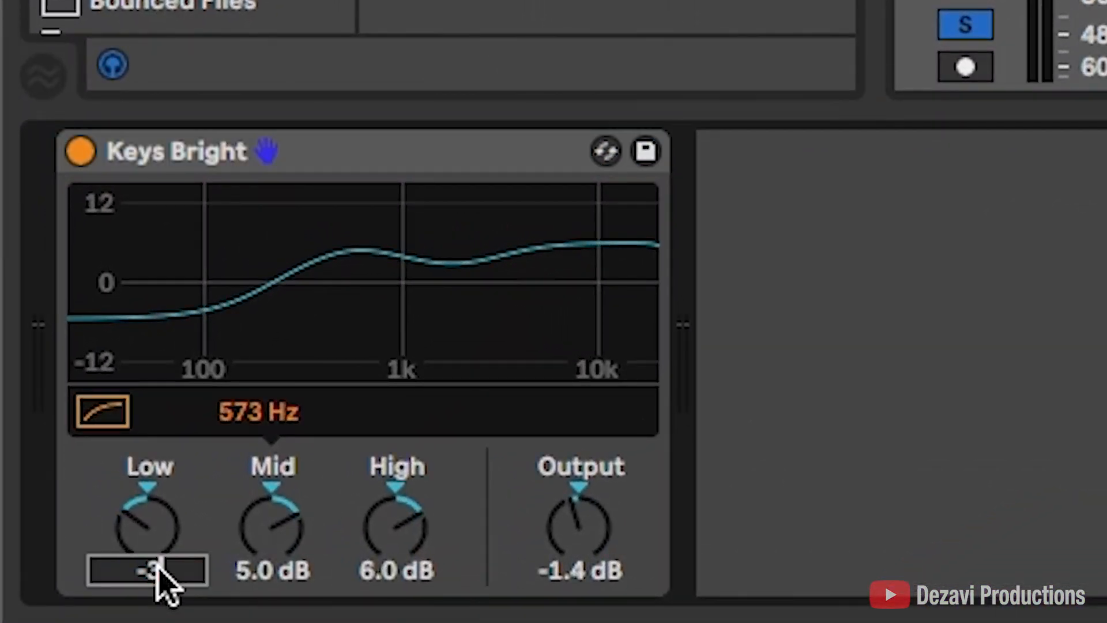
{"action": "key", "text": "Return"}
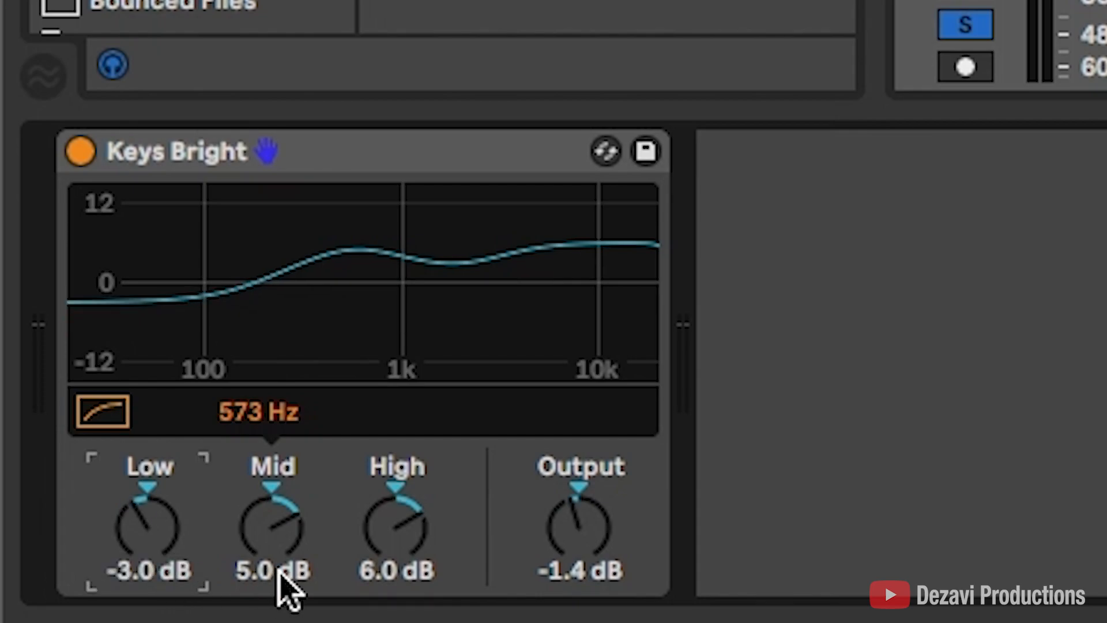
{"action": "left_click", "coordinate": [375, 571]}
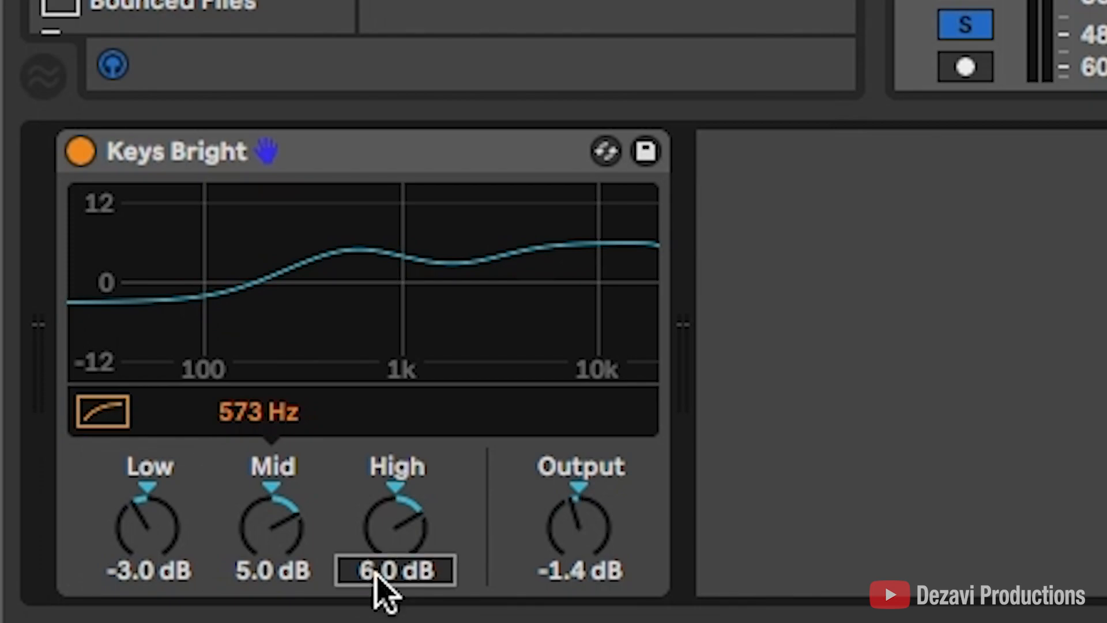
{"action": "type", "text": "4"}
{"action": "key", "text": "Return"}
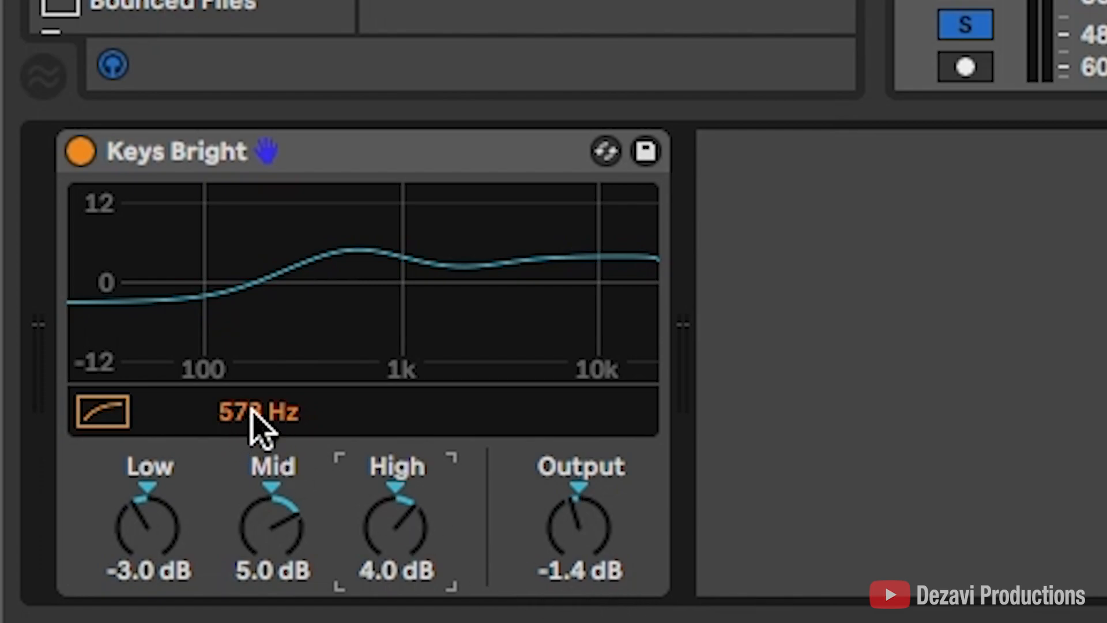
- Set the Keys Bright EQ's mid-band frequency to 550 Hz
{"action": "left_click", "coordinate": [237, 412]}
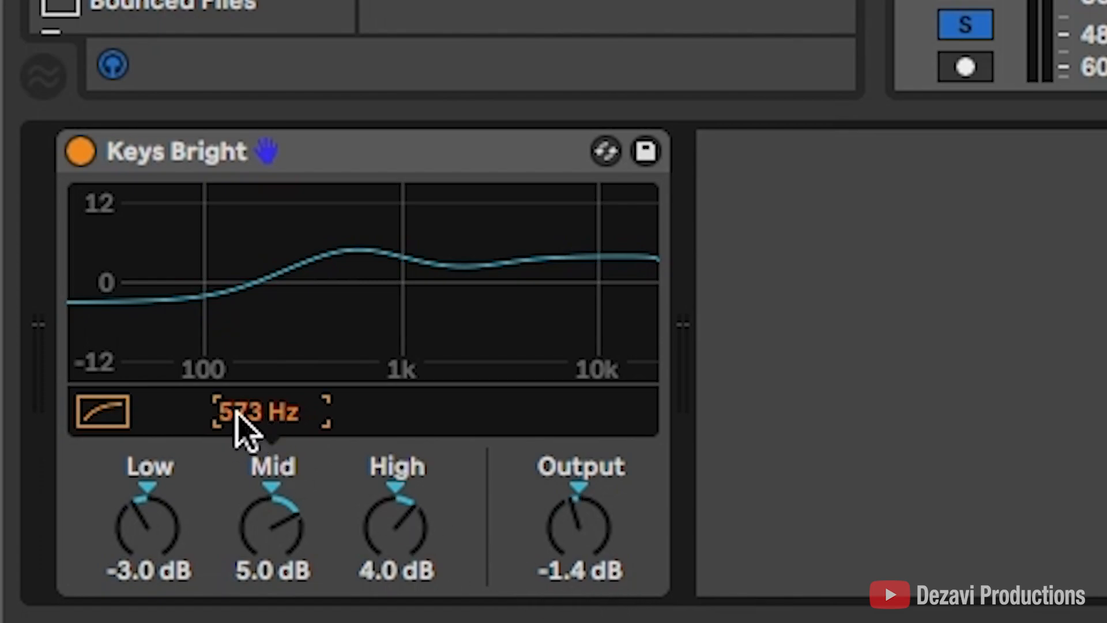
{"action": "type", "text": "550"}
{"action": "key", "text": "Return"}
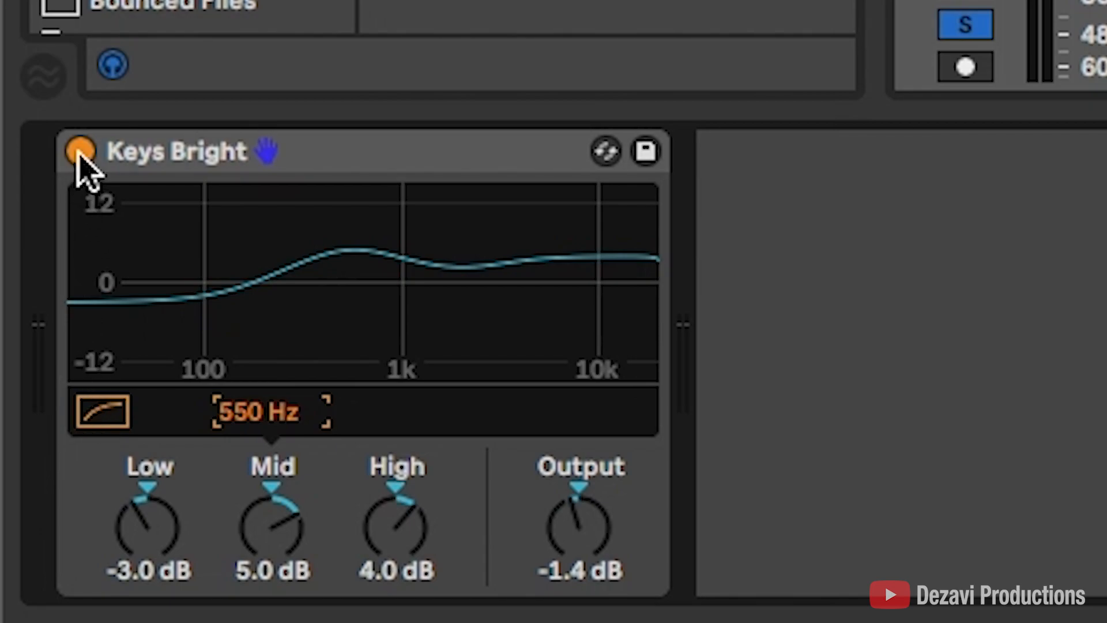
- Play the soloed keys and compare the adjusted EQ by bypassing it and enabling it again
{"action": "key", "text": "space"}
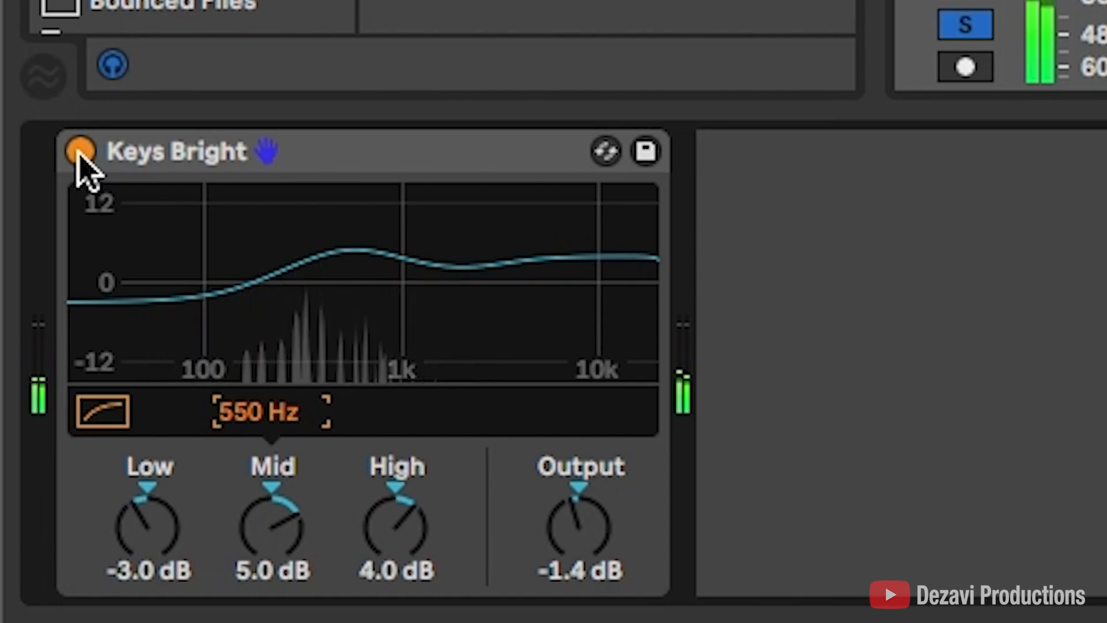
{"action": "left_click", "coordinate": [80, 152]}
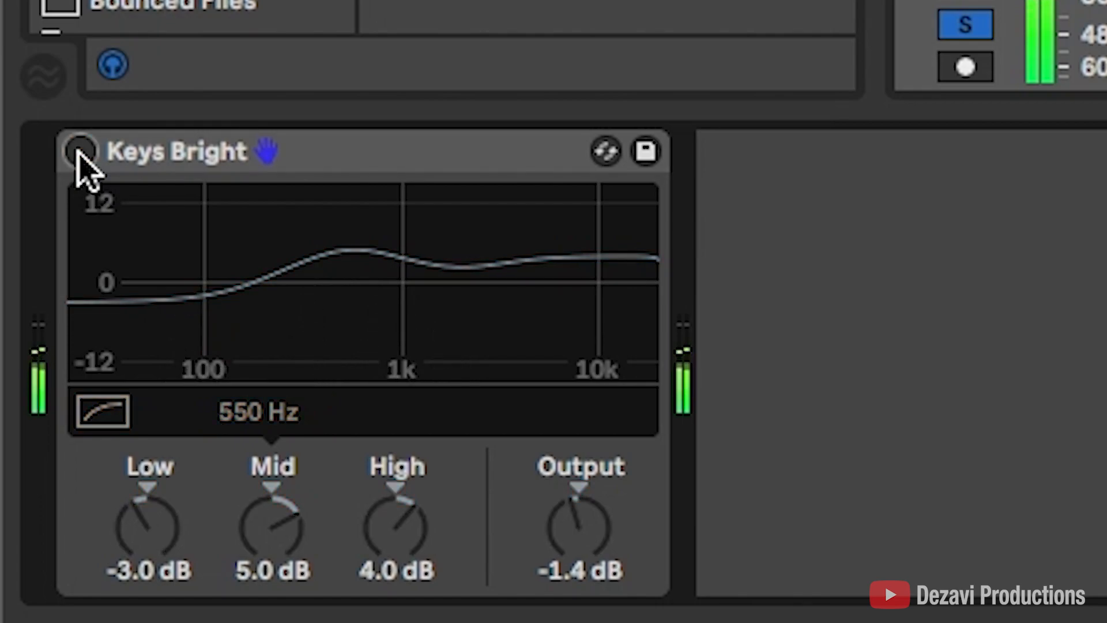
{"action": "left_click", "coordinate": [79, 152]}
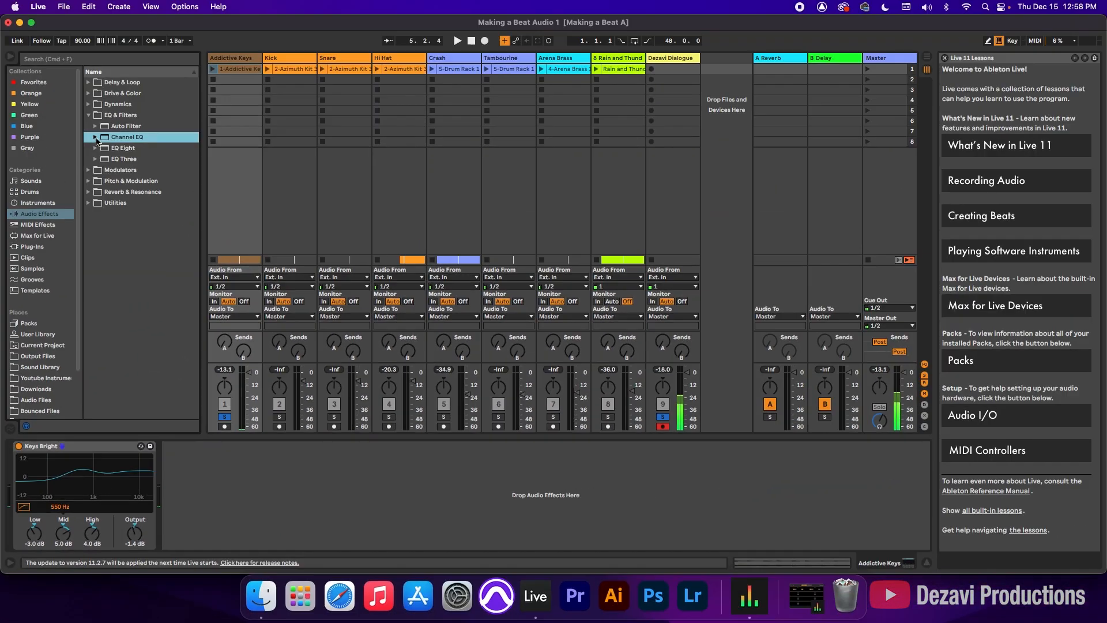
- Search the audio effects for "compress" and load the Compressor preset Classical Compression after the EQ on the Addictive Keys track
{"action": "left_click", "coordinate": [88, 115]}
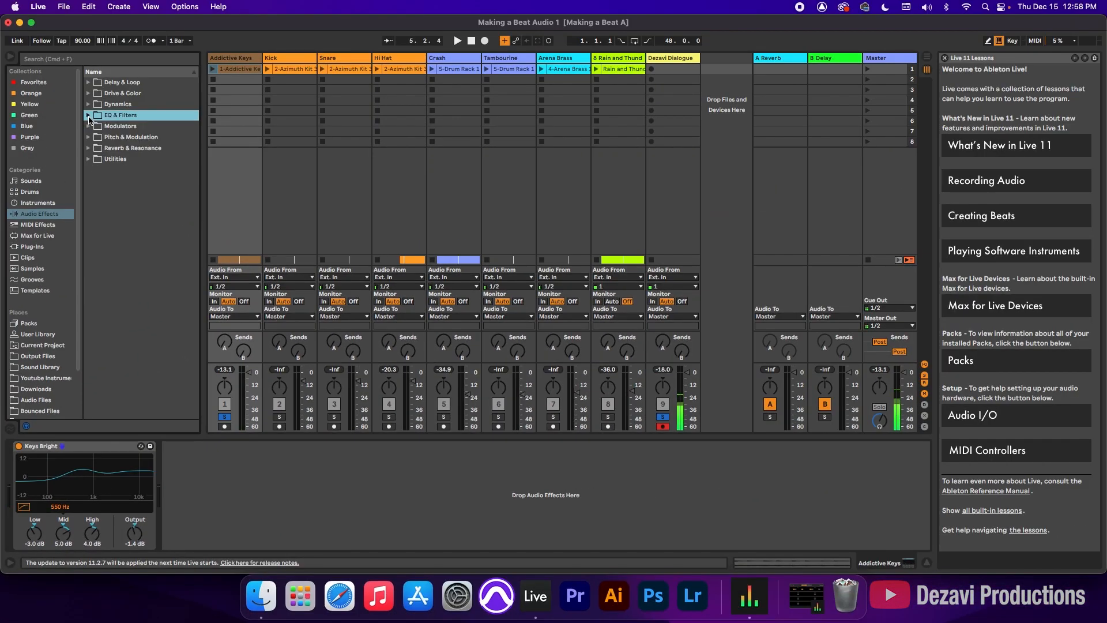
{"action": "left_click", "coordinate": [108, 84]}
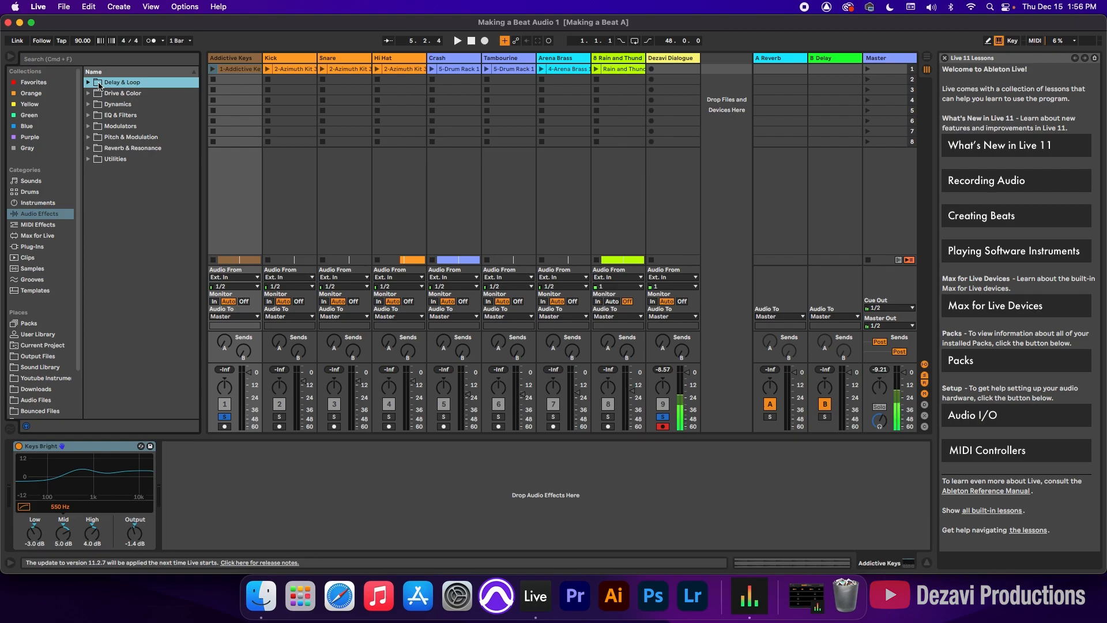
{"action": "left_click", "coordinate": [70, 60]}
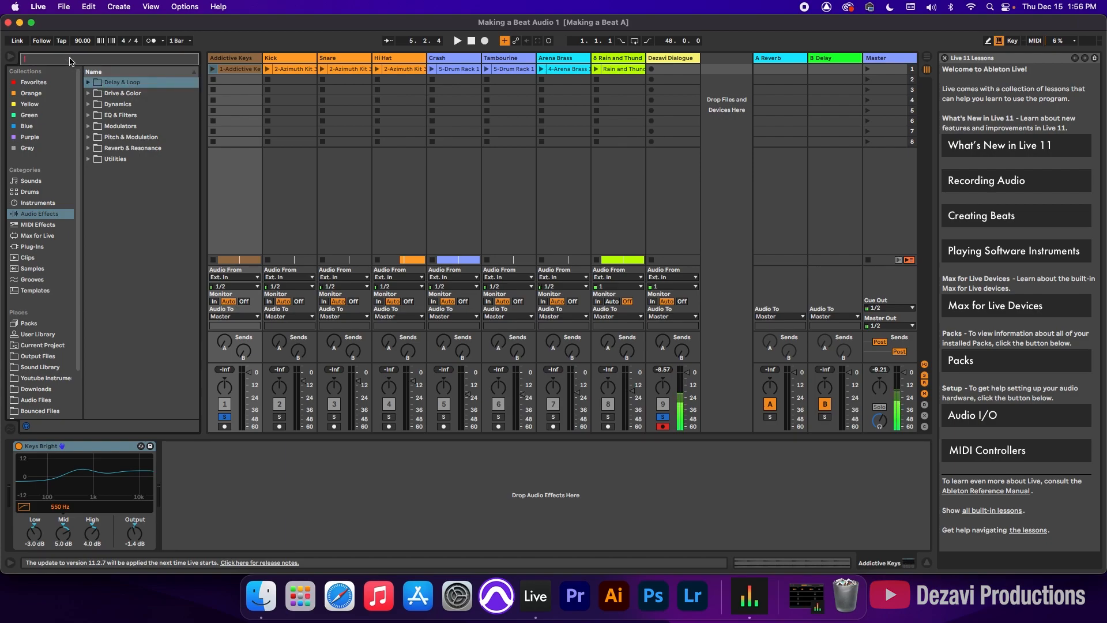
{"action": "type", "text": "compress"}
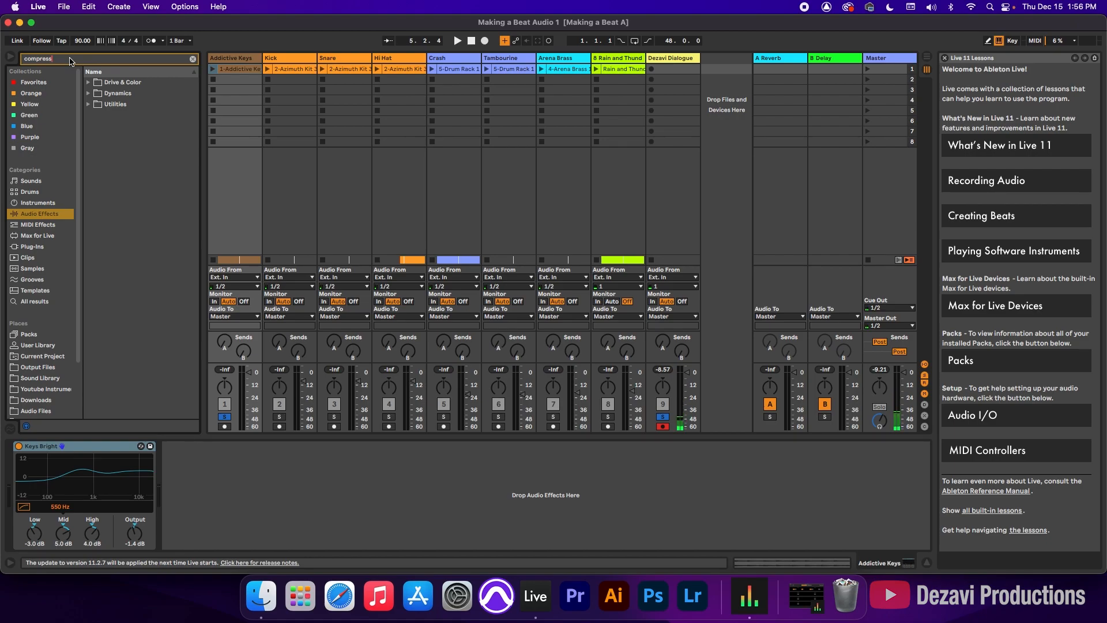
{"action": "left_click", "coordinate": [88, 94]}
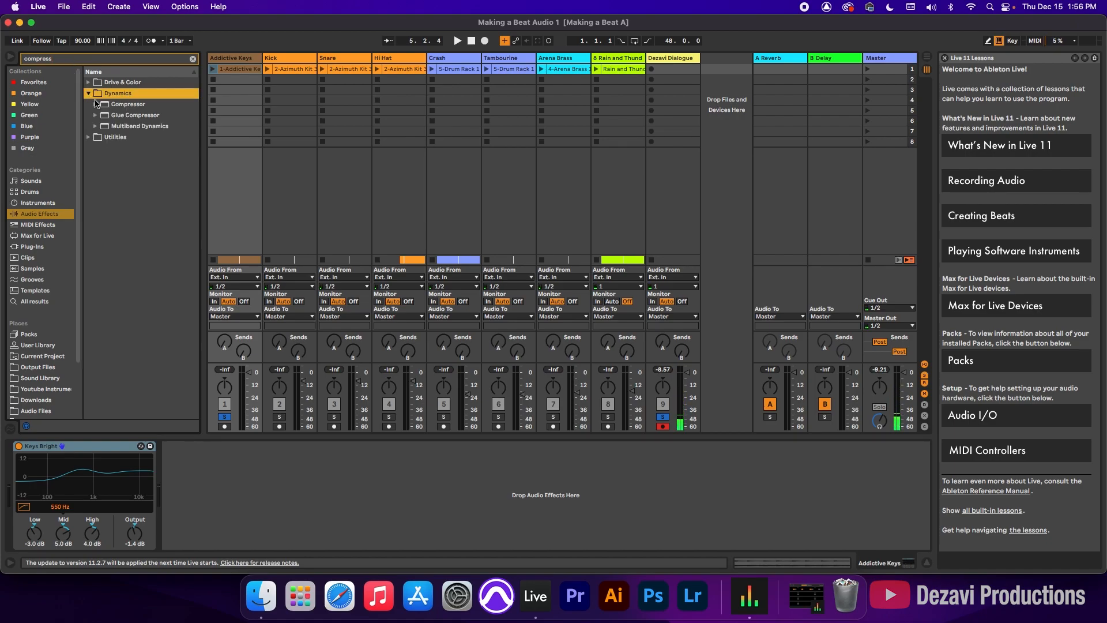
{"action": "left_click", "coordinate": [95, 105]}
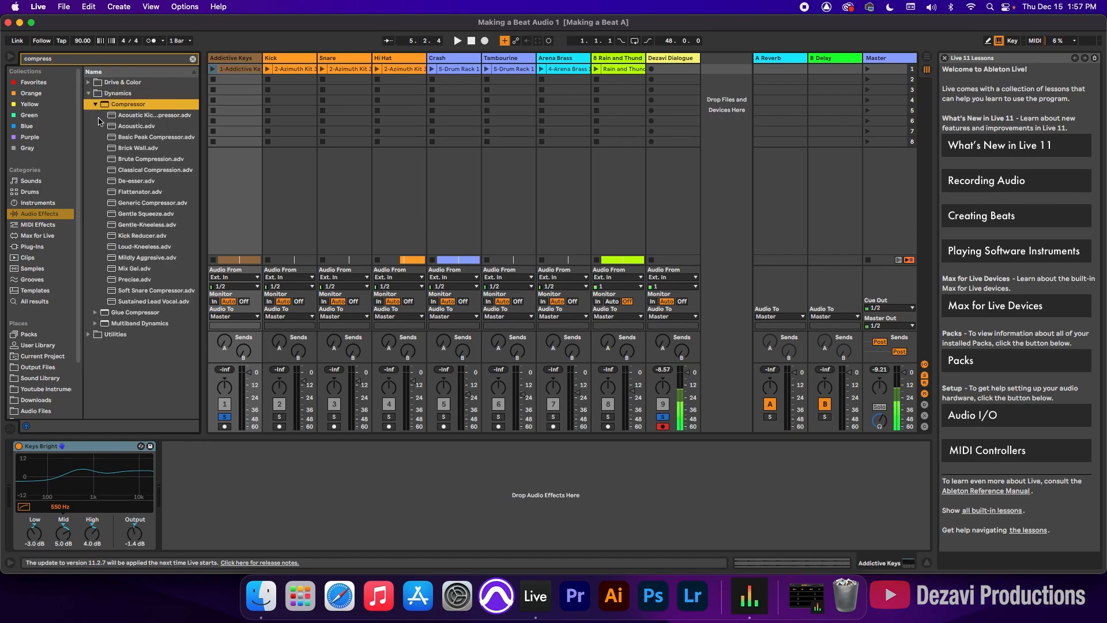
{"action": "mouse_move", "coordinate": [116, 172]}
{"action": "left_mouse_down"}
{"action": "mouse_move", "coordinate": [240, 548]}
{"action": "mouse_move", "coordinate": [235, 472]}
{"action": "left_mouse_up"}
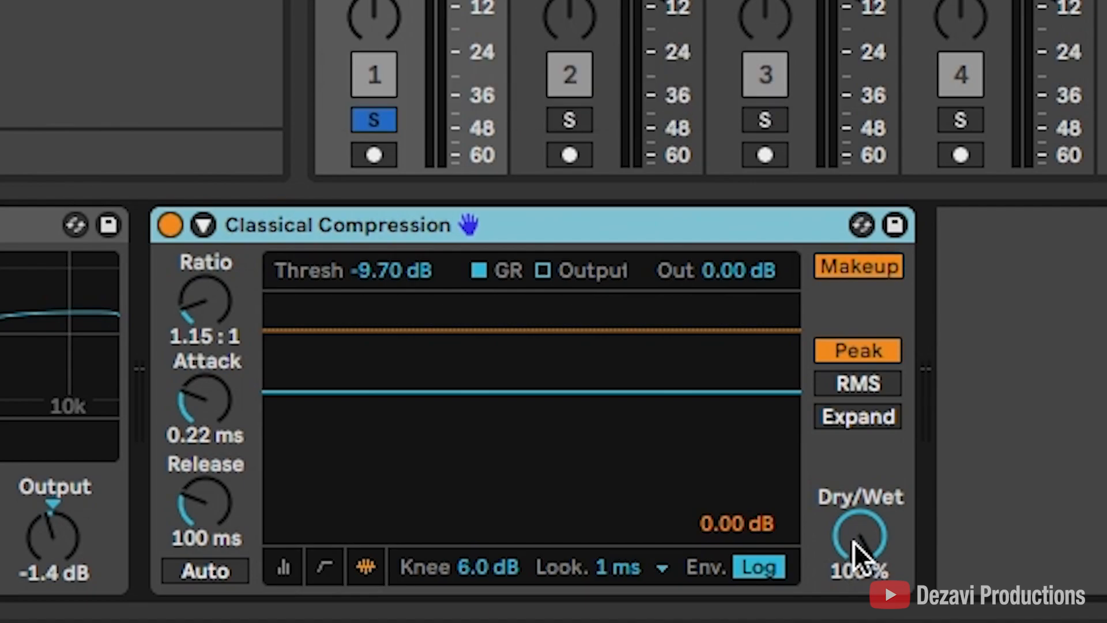
- After auditioning the keys, switch the Classical Compression display to the transfer curve and set the ratio to 3.00:1
{"action": "key", "text": "space"}
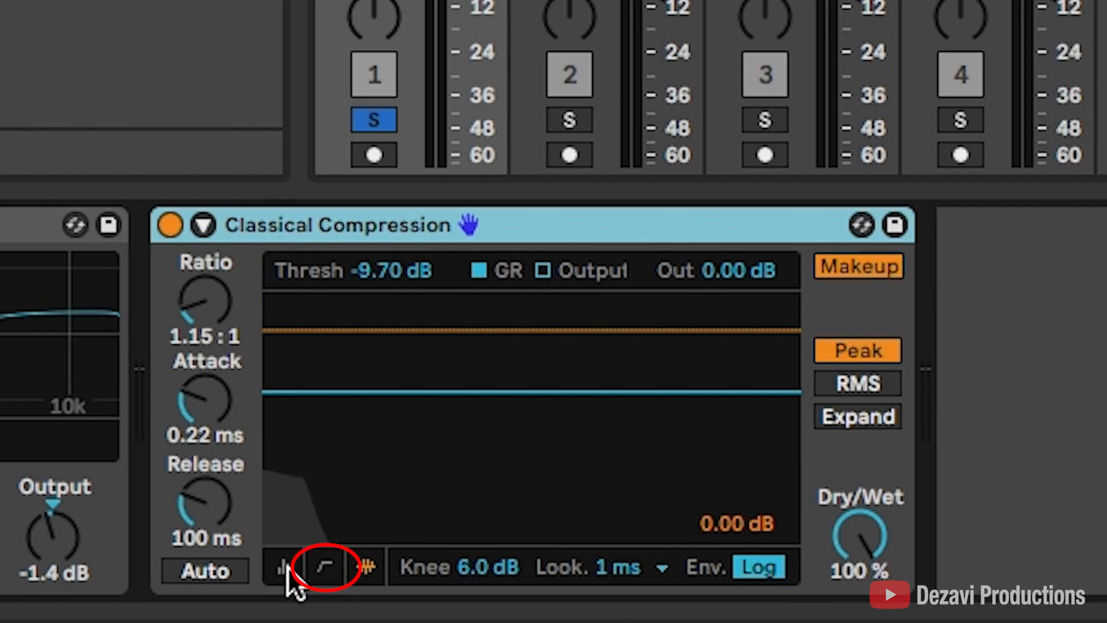
{"action": "left_click", "coordinate": [327, 568]}
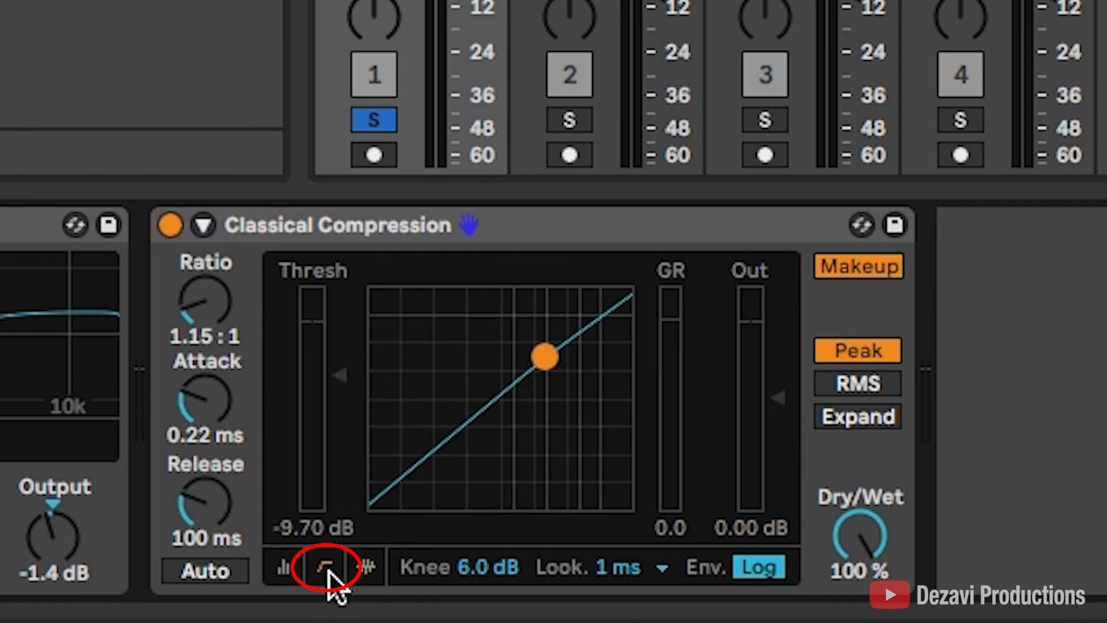
{"action": "left_click", "coordinate": [189, 334]}
{"action": "type", "text": "3"}
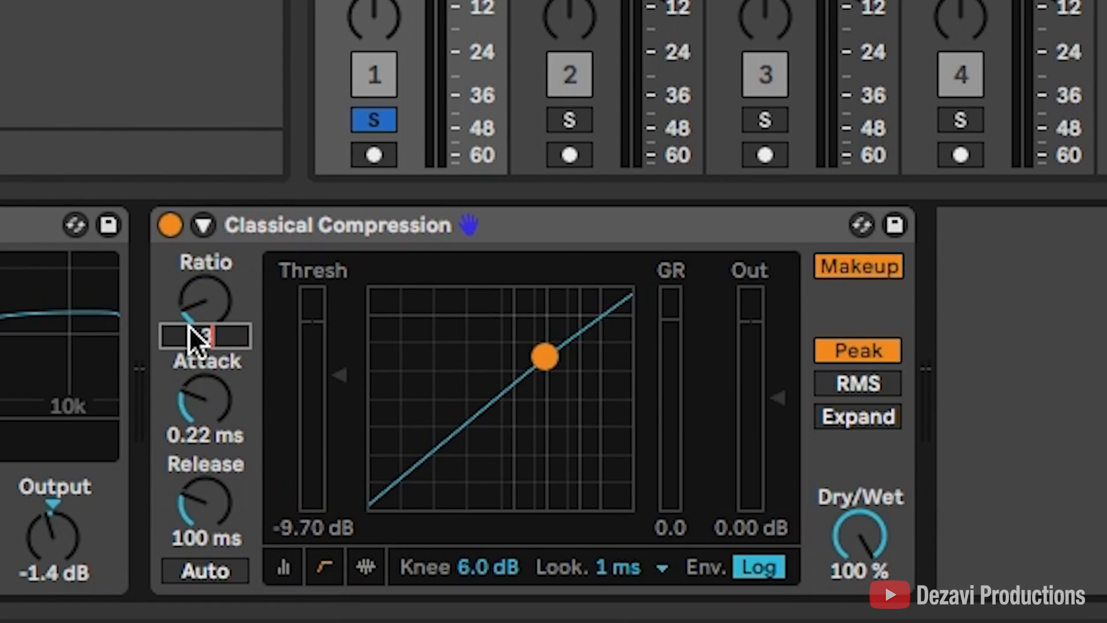
{"action": "type", "text": ".001"}
{"action": "key", "text": "Return"}
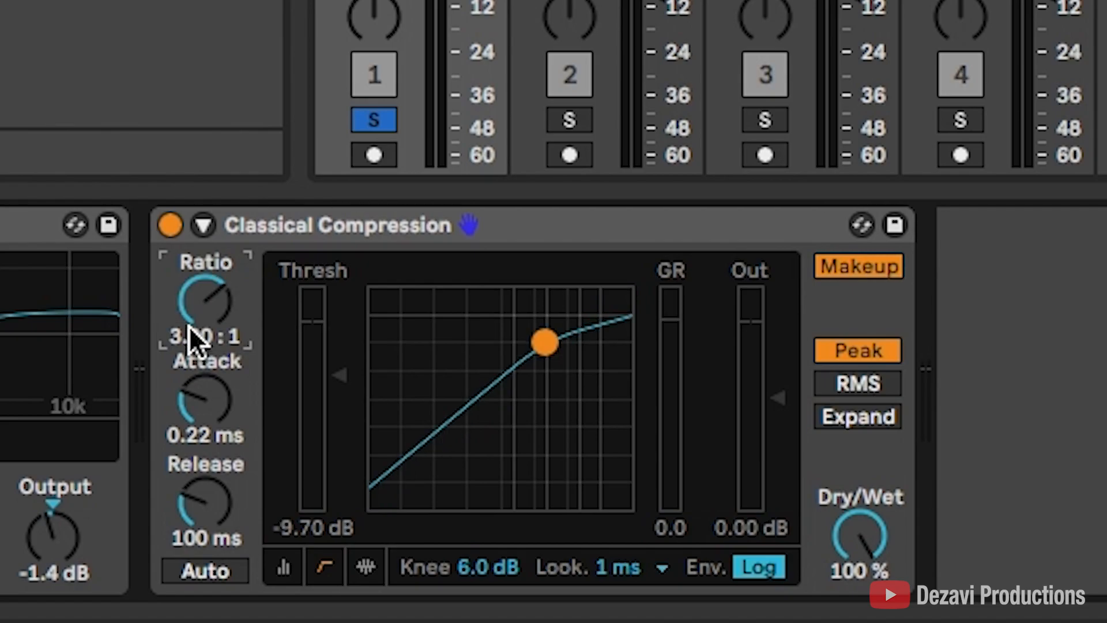
- Set the Classical Compression device's attack to 4 ms and its release to 200 ms
{"action": "left_click", "coordinate": [193, 434]}
{"action": "type", "text": "4"}
{"action": "key", "text": "Return"}
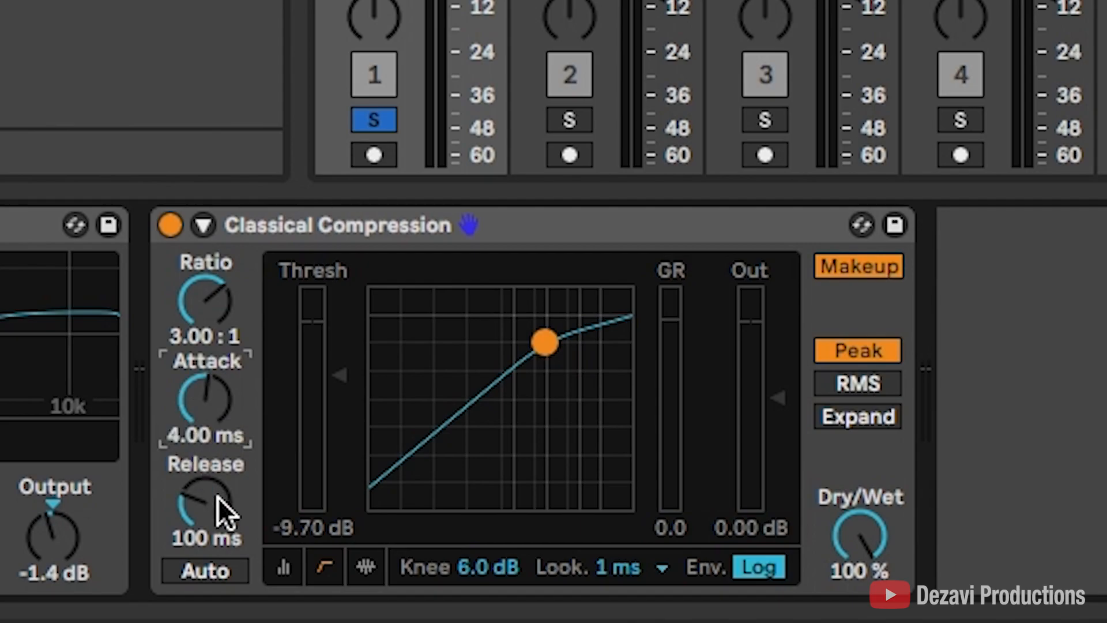
{"action": "left_click", "coordinate": [195, 538]}
{"action": "type", "text": "200"}
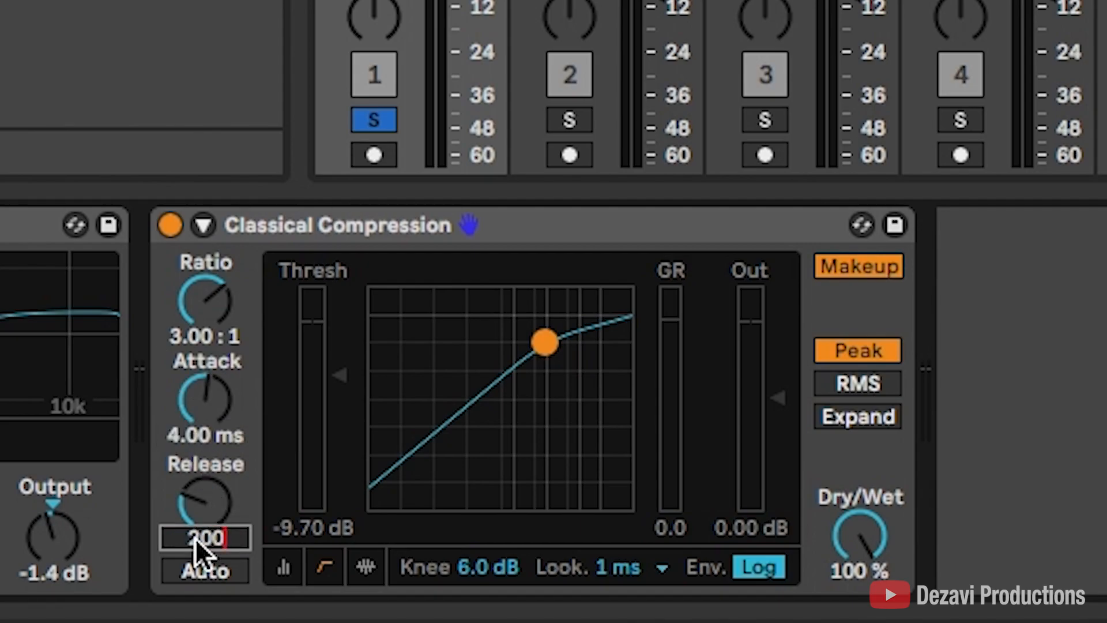
{"action": "key", "text": "Return"}
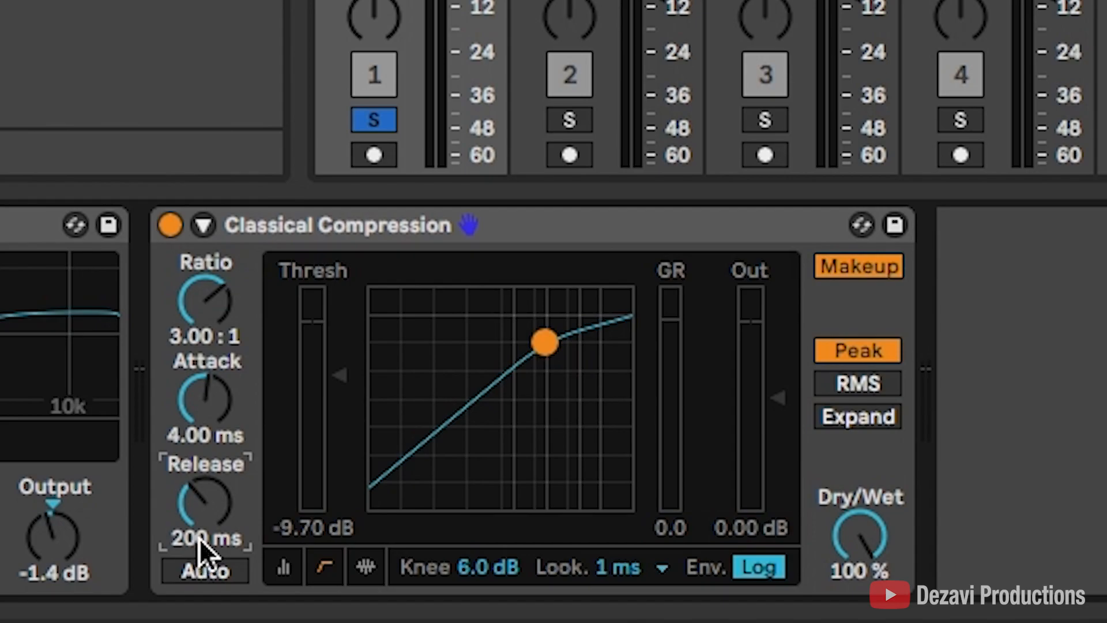
- Audition the keys while adjusting the Classical Compression threshold, and set the threshold to -23 dB
{"action": "left_click_drag", "start_coordinate": [341, 380], "coordinate": [339, 352]}
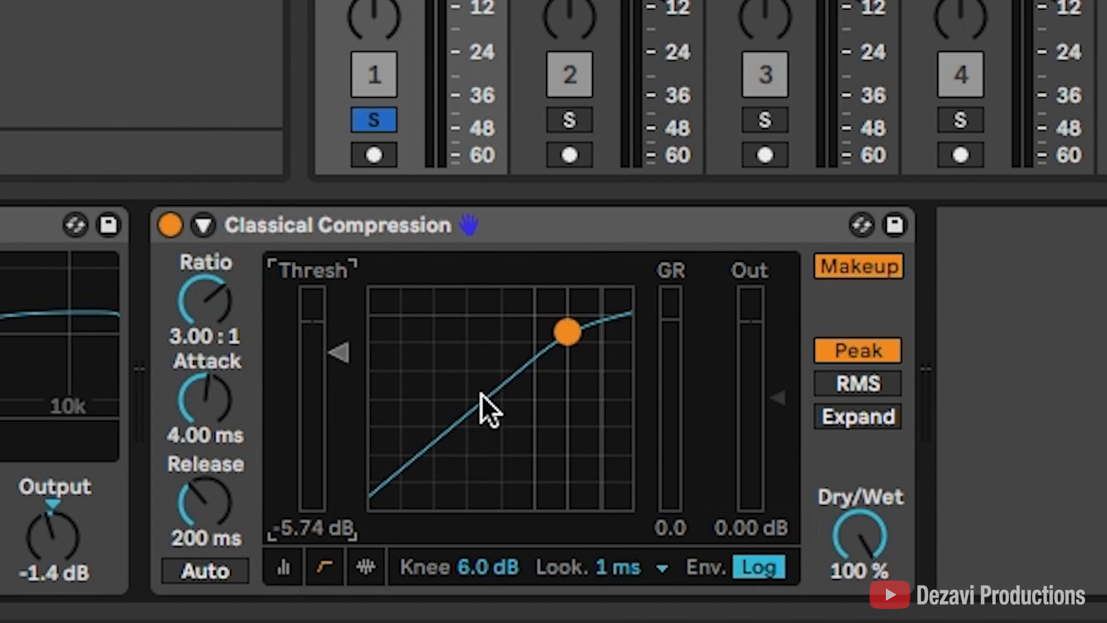
{"action": "key", "text": "space"}
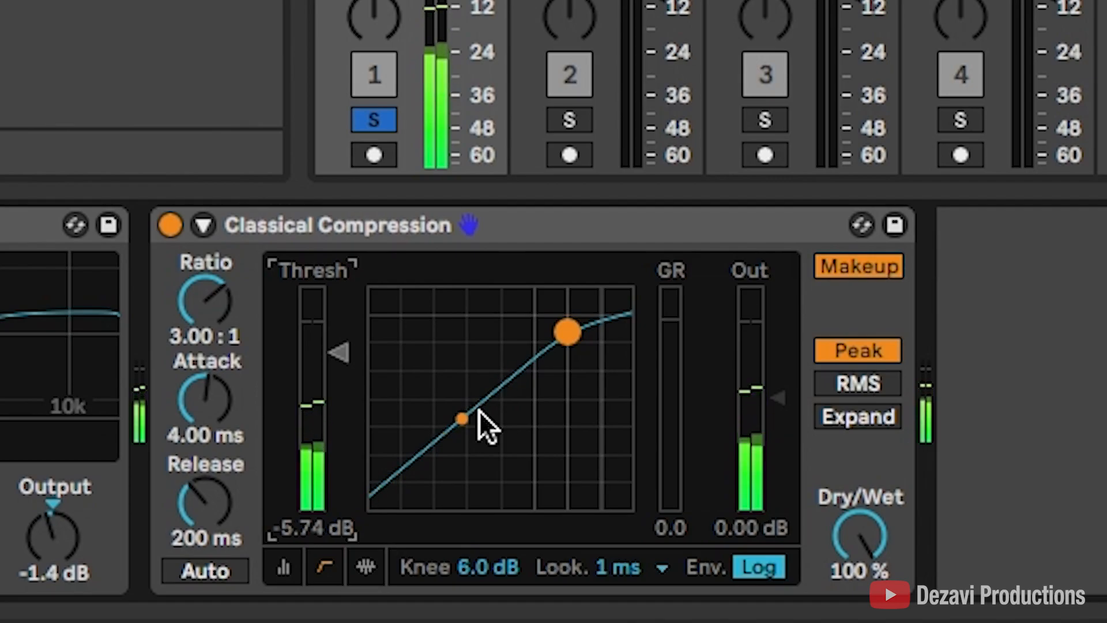
{"action": "left_click_drag", "start_coordinate": [338, 352], "coordinate": [334, 452]}
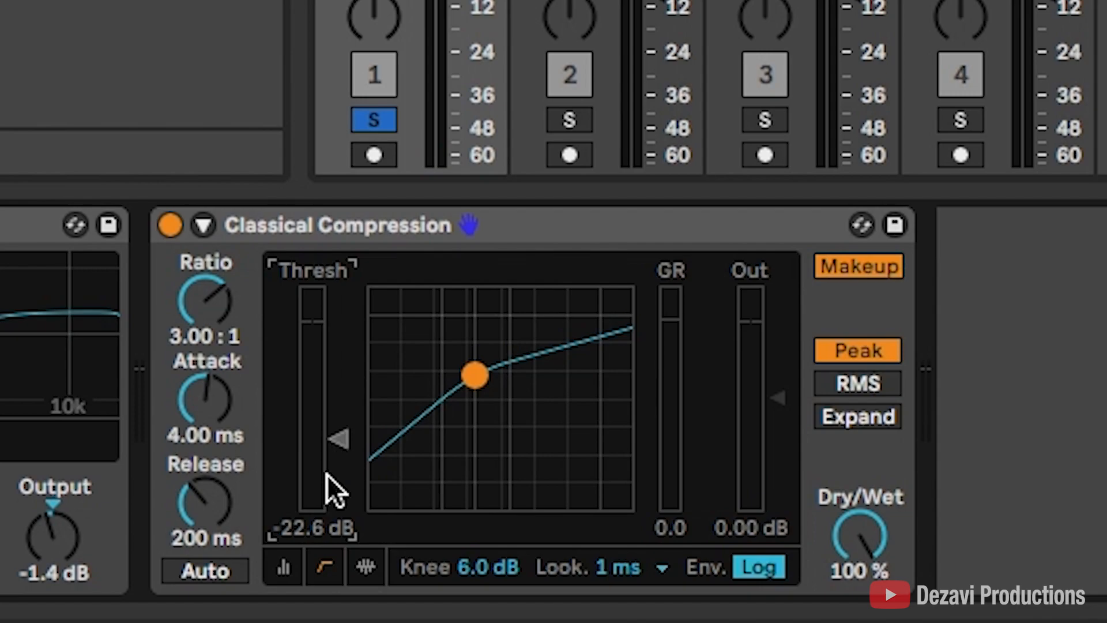
{"action": "type", "text": "-23"}
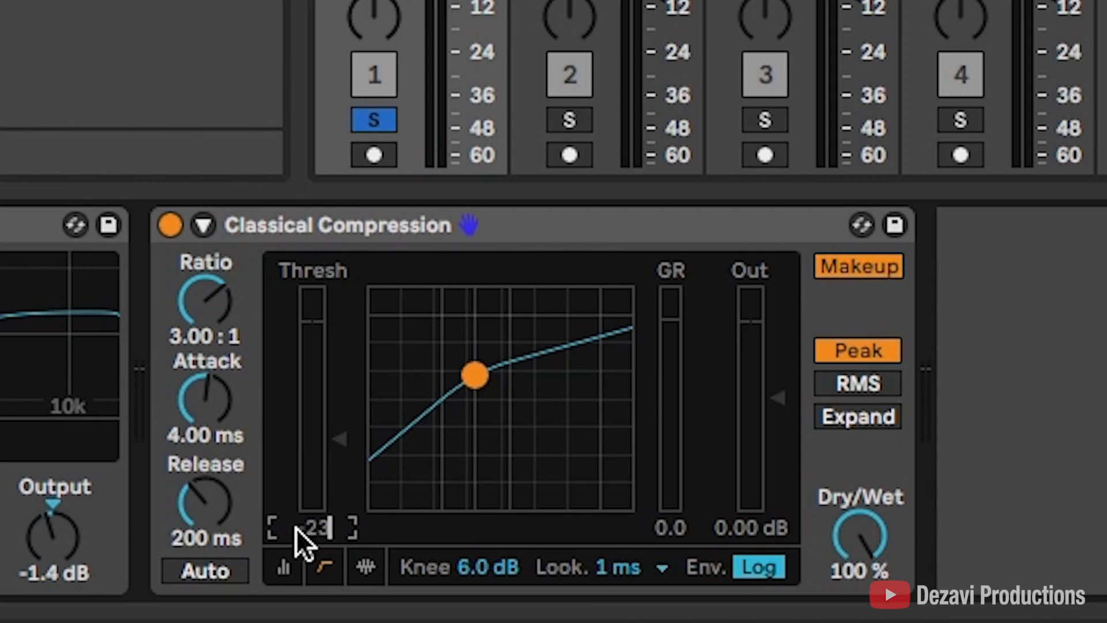
{"action": "key", "text": "Return"}
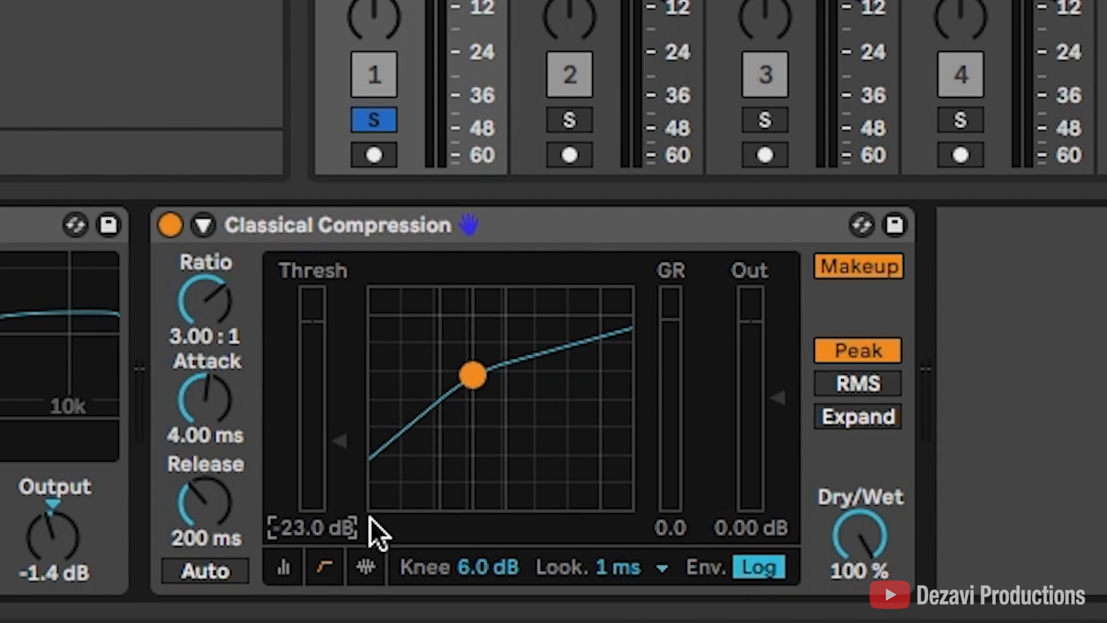
- Set the Classical Compression knee to 2.0 dB and play the keys to check the gain reduction
{"action": "left_click", "coordinate": [469, 565]}
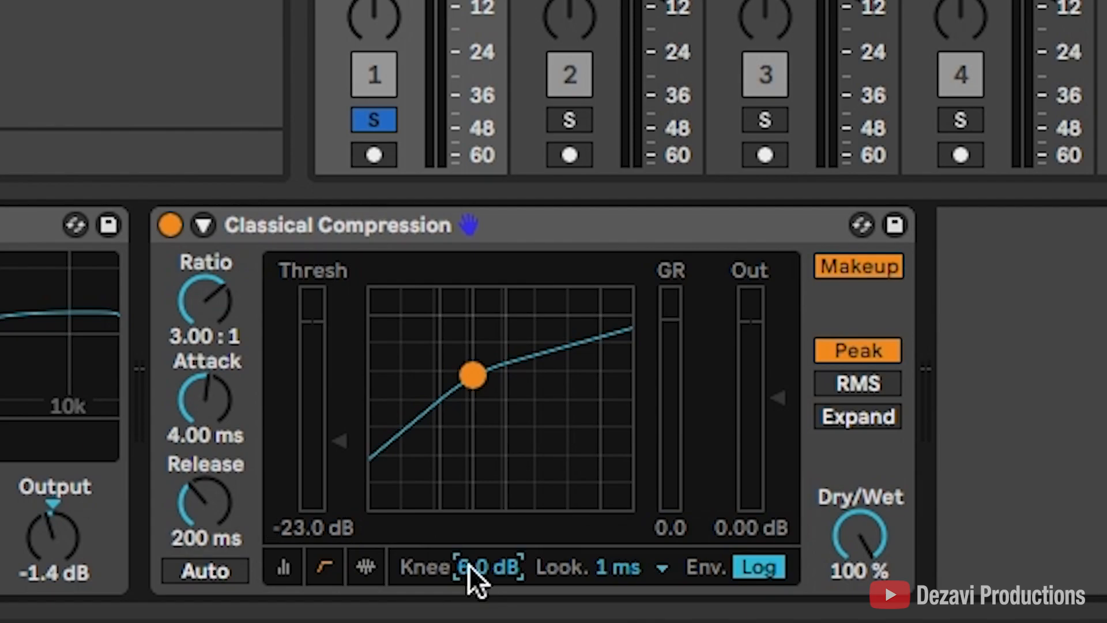
{"action": "type", "text": "2"}
{"action": "key", "text": "Return"}
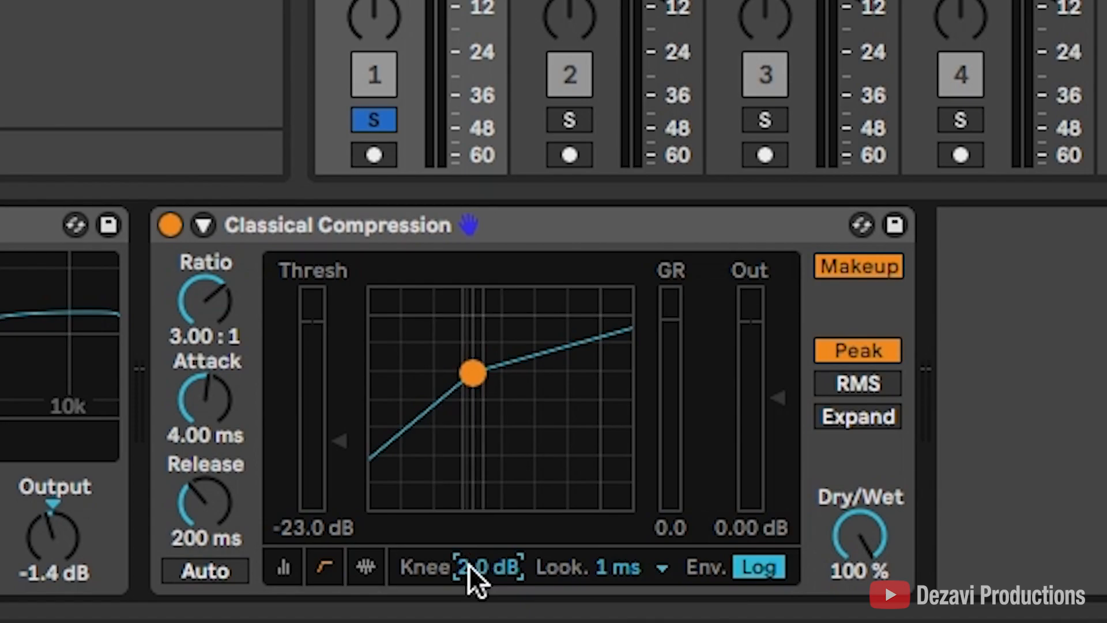
{"action": "key", "text": "space"}
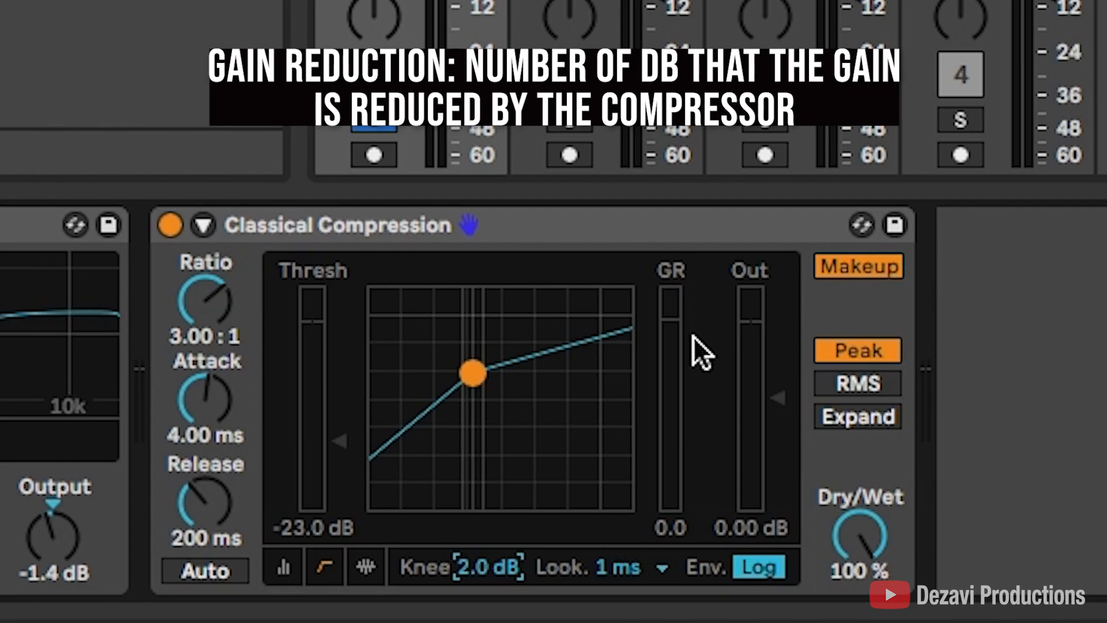
{"action": "key", "text": "space"}
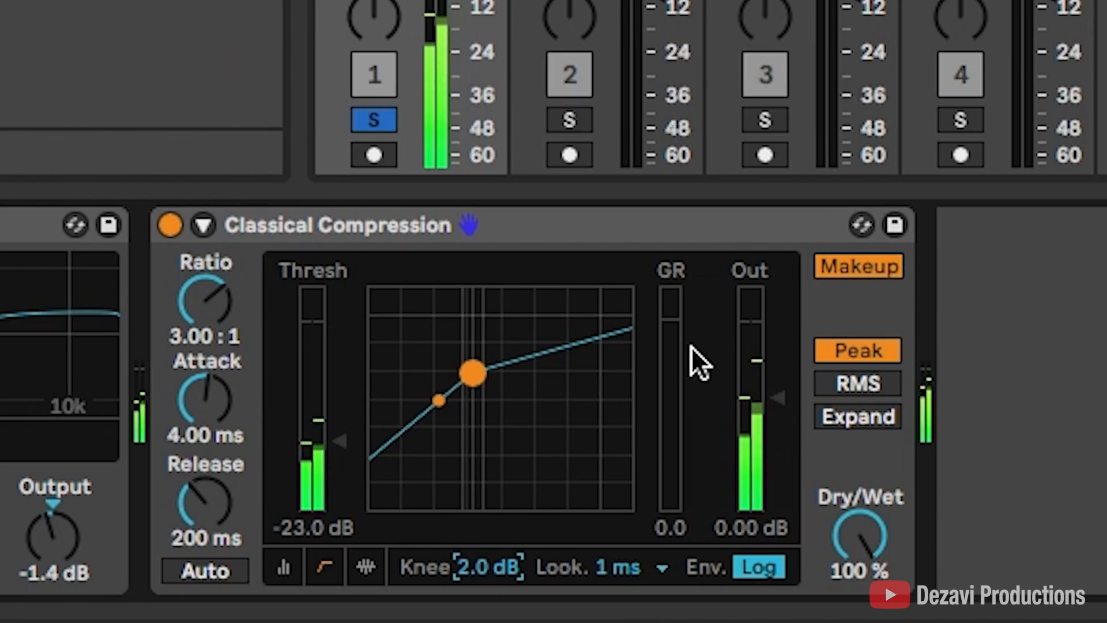
{"action": "key", "text": "space"}
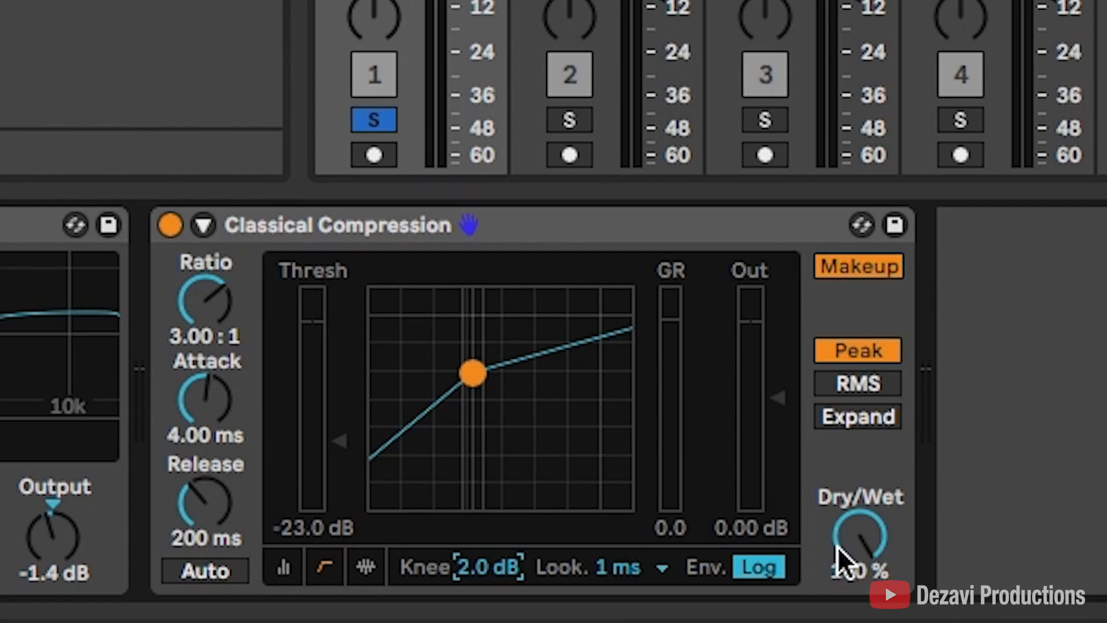
- Set the Classical Compression Dry/Wet to 60 % and lower the Addictive Keys track volume slightly during playback
{"action": "left_click", "coordinate": [853, 525]}
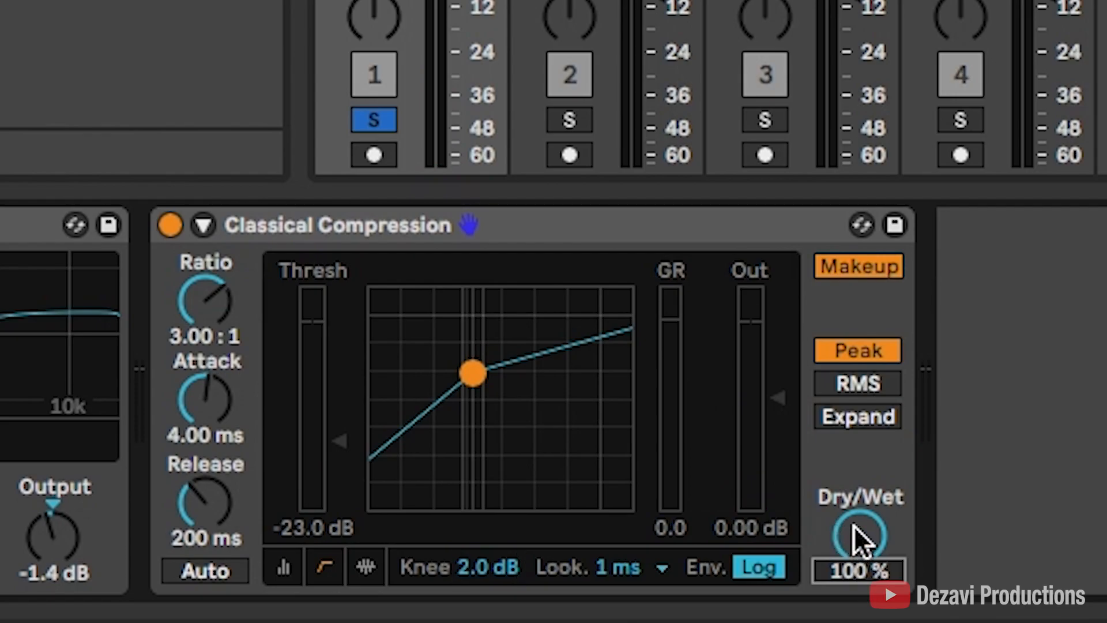
{"action": "type", "text": "60"}
{"action": "key", "text": "Return"}
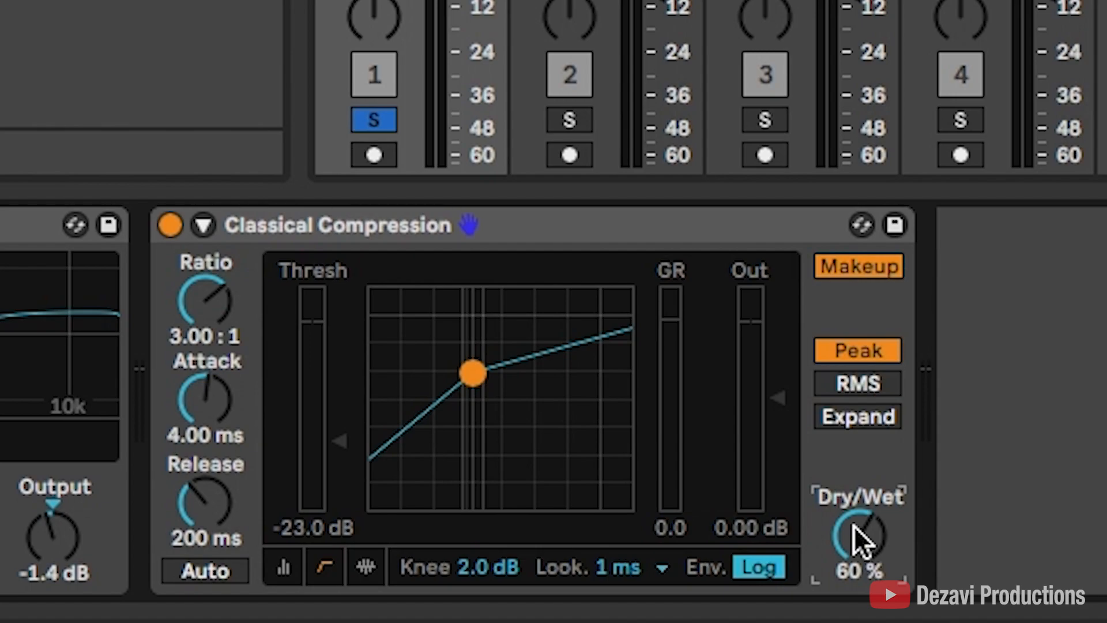
{"action": "key", "text": "space"}
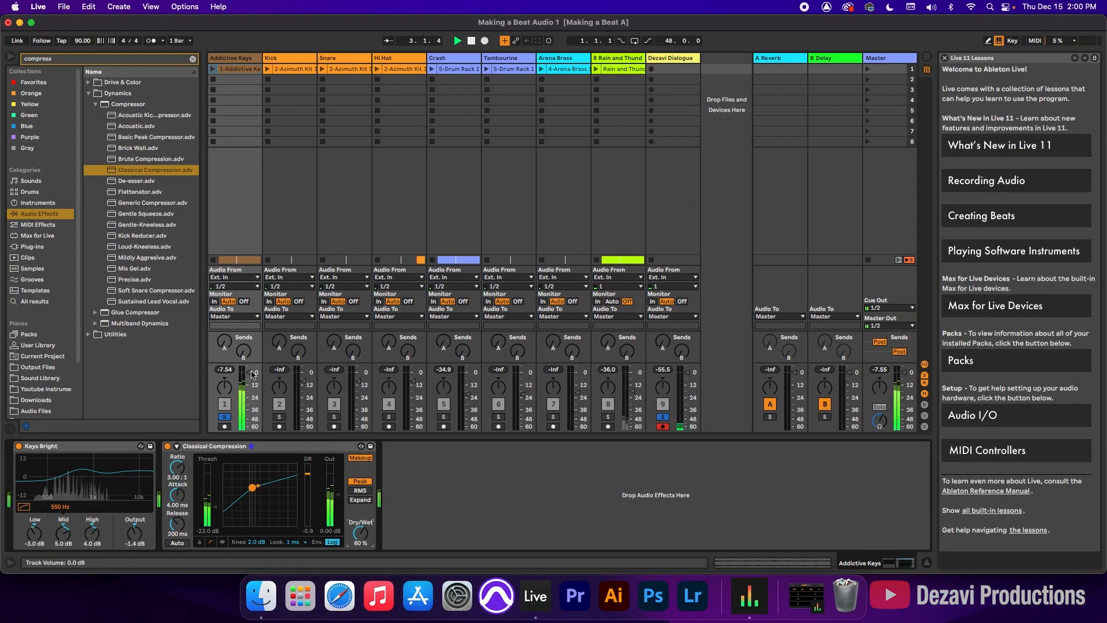
{"action": "left_click_drag", "start_coordinate": [251, 373], "coordinate": [251, 376]}
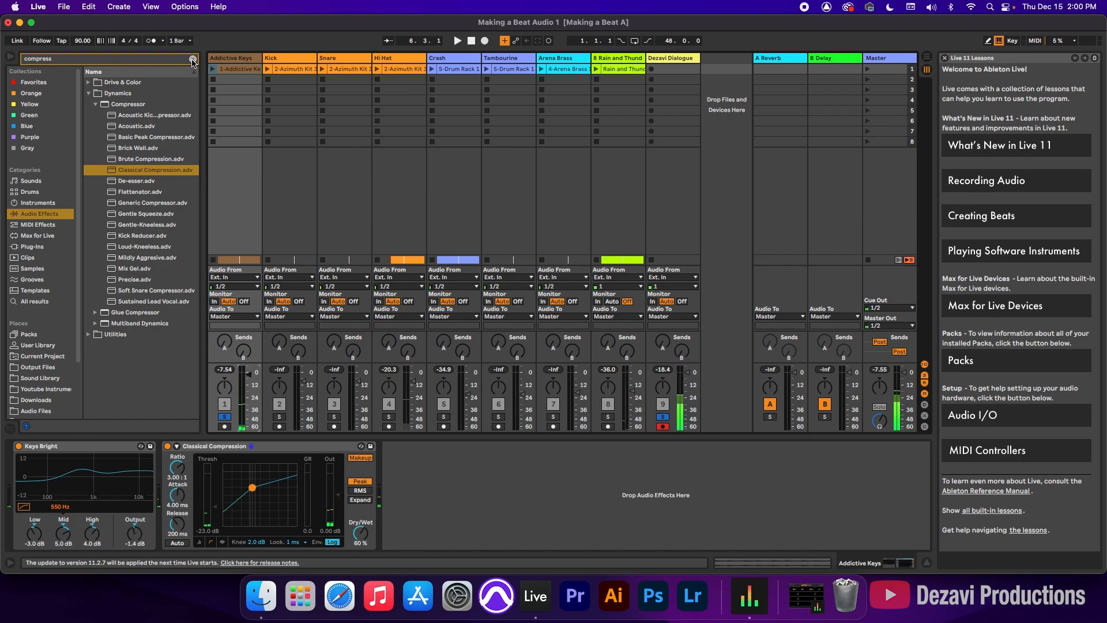
- Search the audio effects for "satur" and load the Color Limiter preset Gentle Saturation after the compressor on the Addictive Keys track
{"action": "left_click", "coordinate": [192, 60]}
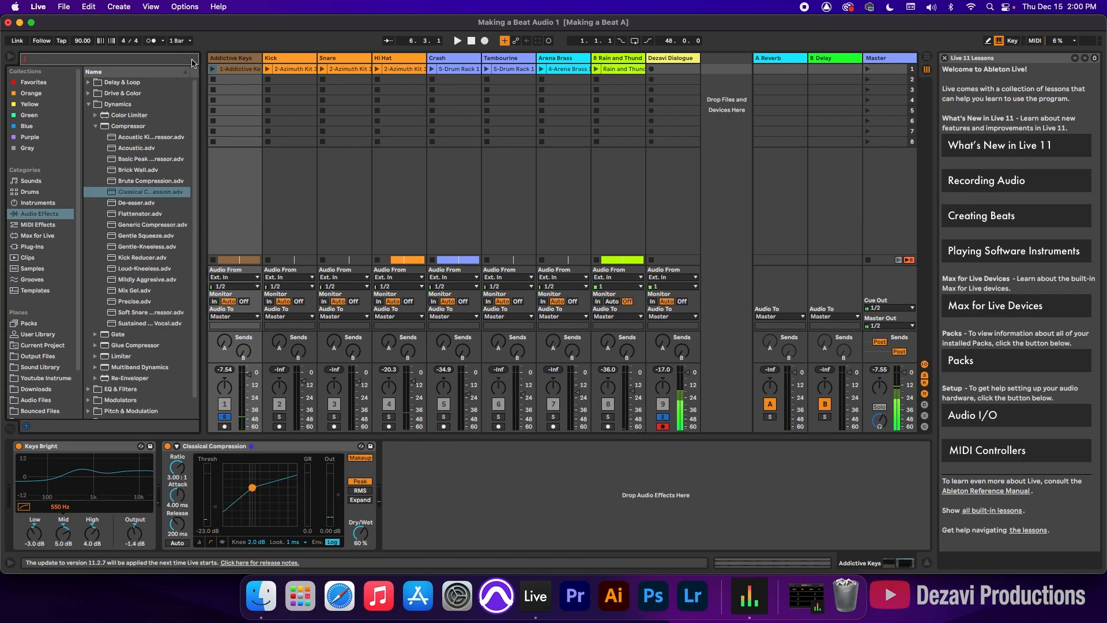
{"action": "left_click", "coordinate": [88, 104]}
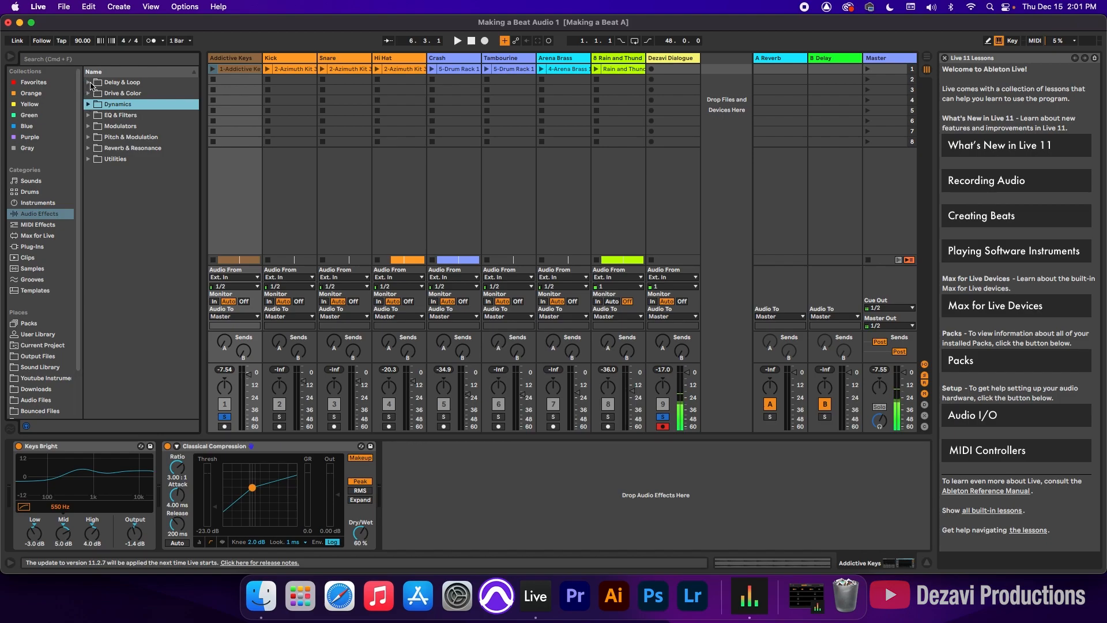
{"action": "left_click", "coordinate": [110, 84]}
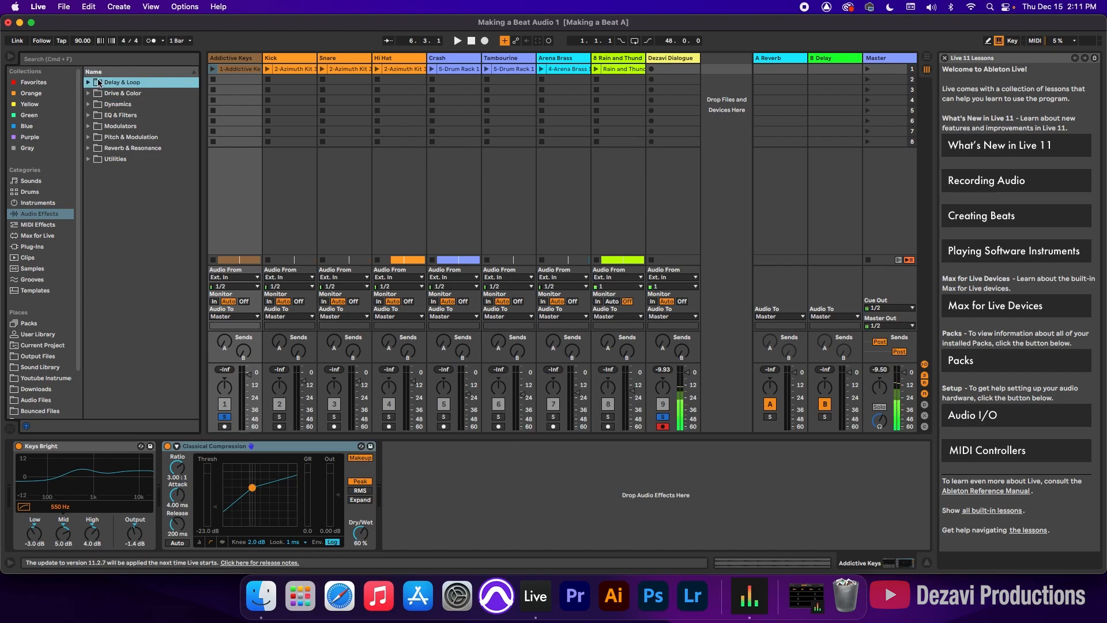
{"action": "left_click", "coordinate": [98, 60]}
{"action": "type", "text": "satur"}
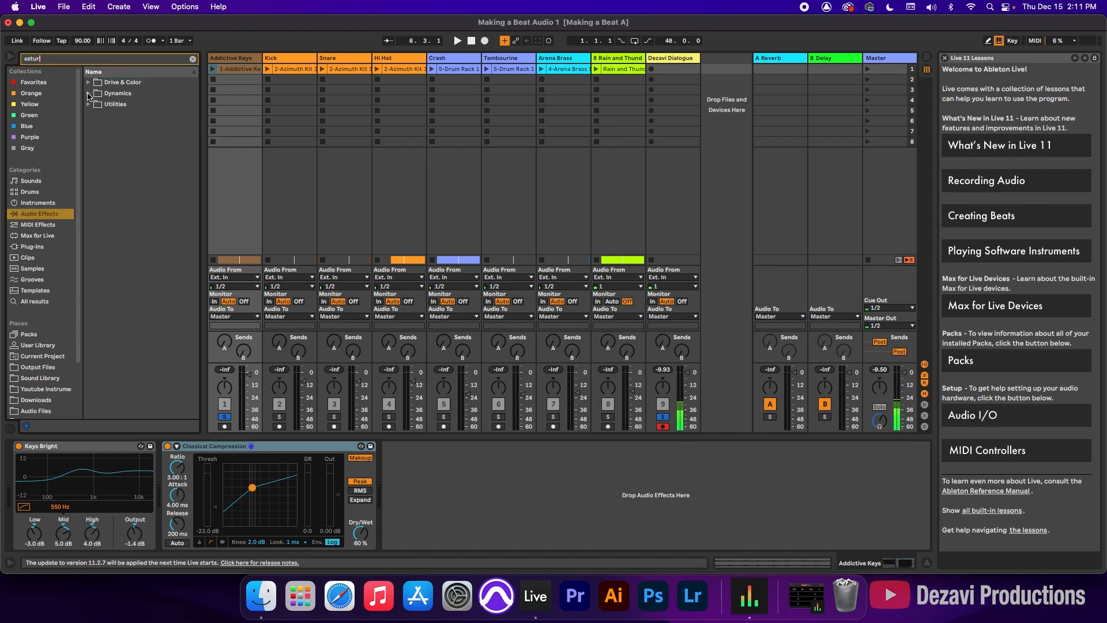
{"action": "left_click", "coordinate": [88, 94]}
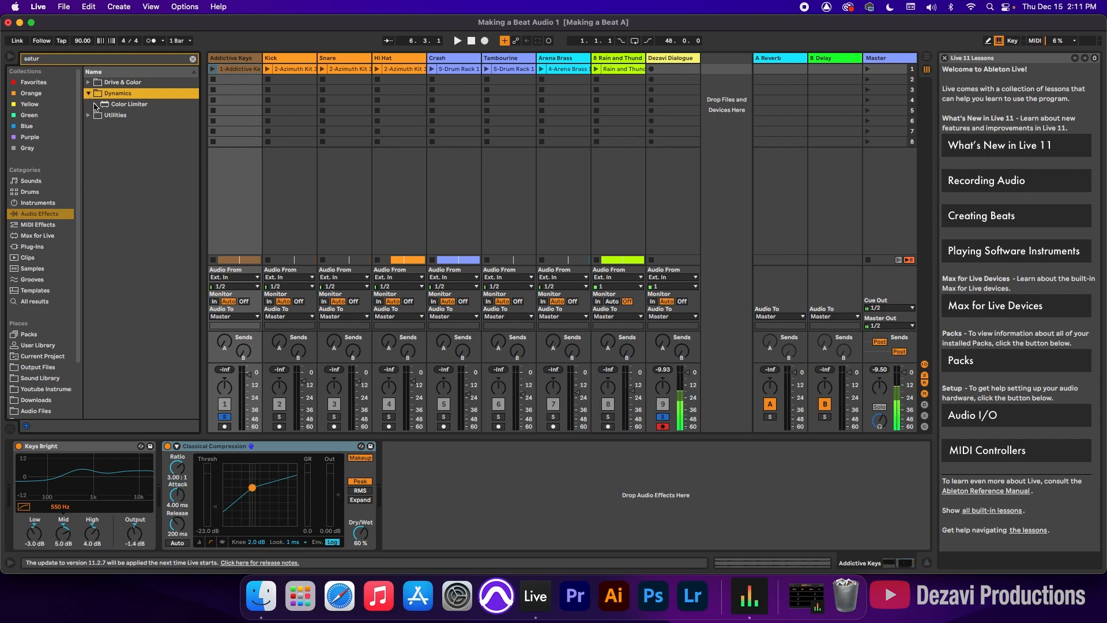
{"action": "left_click", "coordinate": [96, 106]}
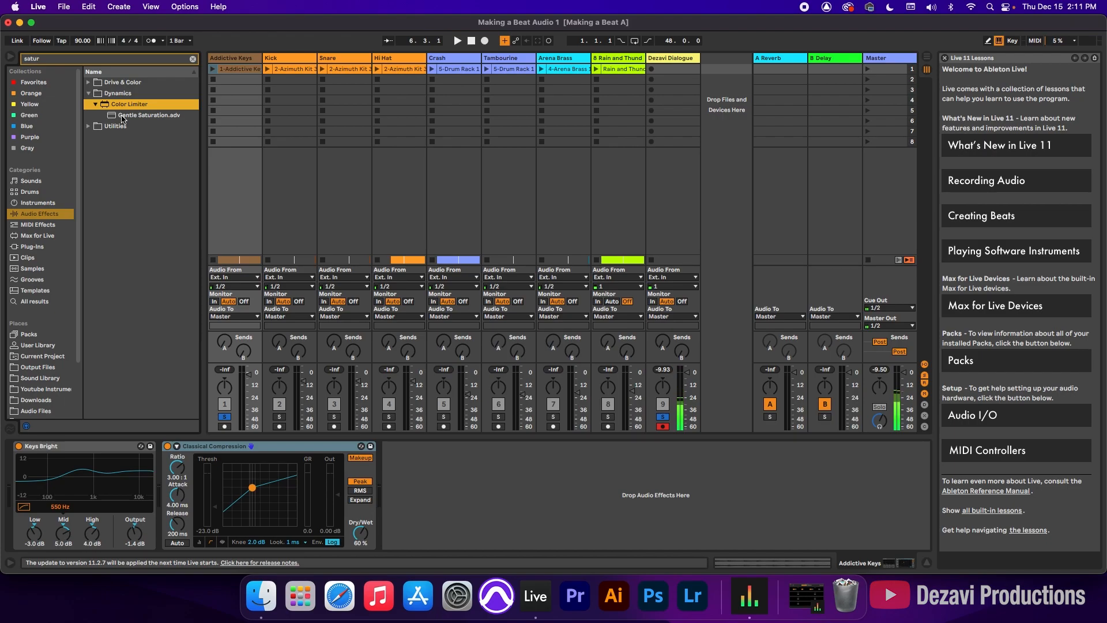
{"action": "mouse_move", "coordinate": [113, 118]}
{"action": "left_mouse_down"}
{"action": "mouse_move", "coordinate": [227, 185]}
{"action": "mouse_move", "coordinate": [454, 474]}
{"action": "left_mouse_up"}
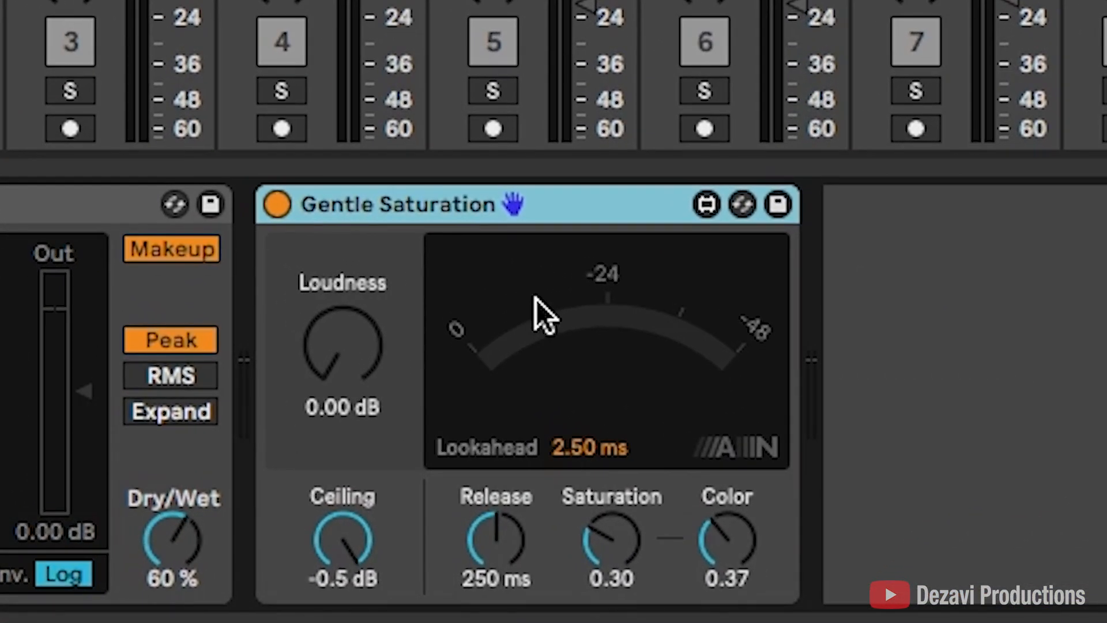
- Play the keys and compare the sound with the Gentle Saturation preset bypassed and enabled again
{"action": "key", "text": "space"}
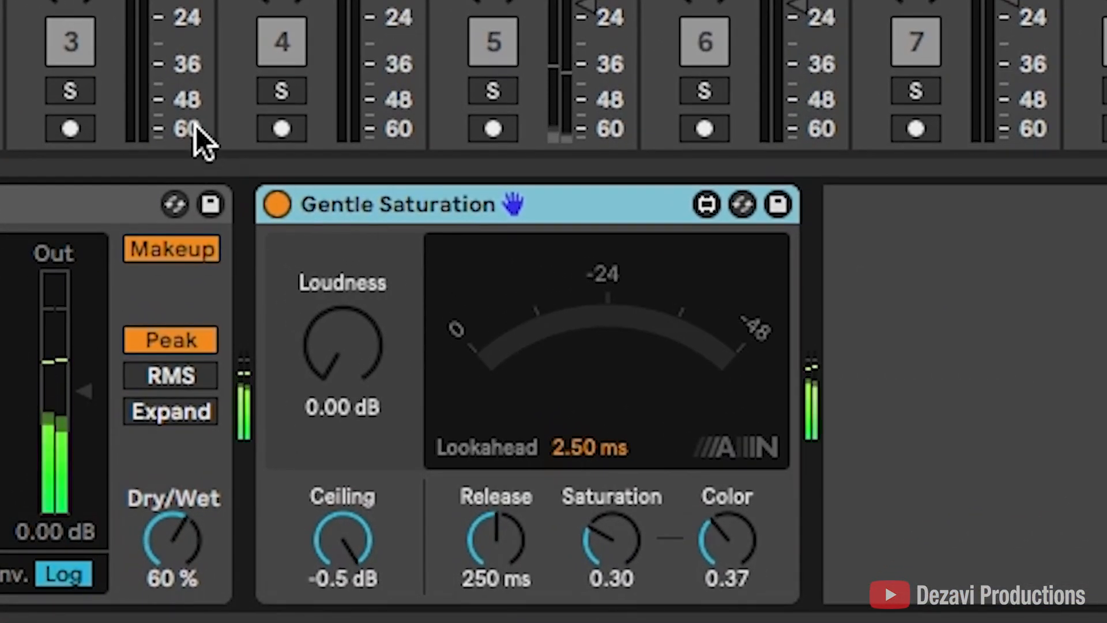
{"action": "left_click", "coordinate": [323, 5]}
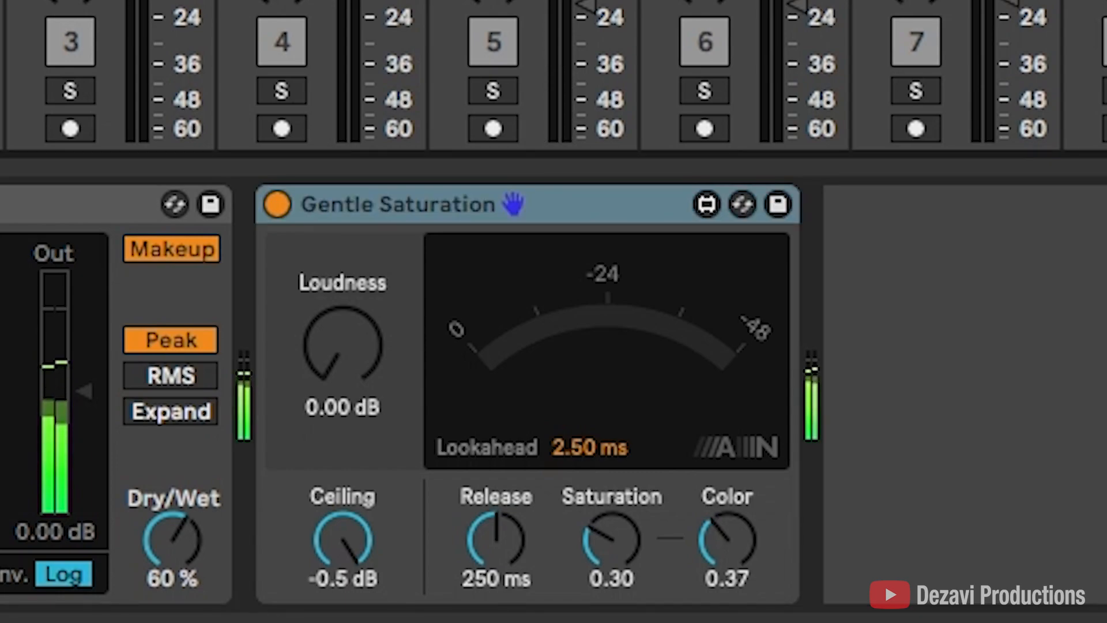
{"action": "left_click", "coordinate": [311, 202]}
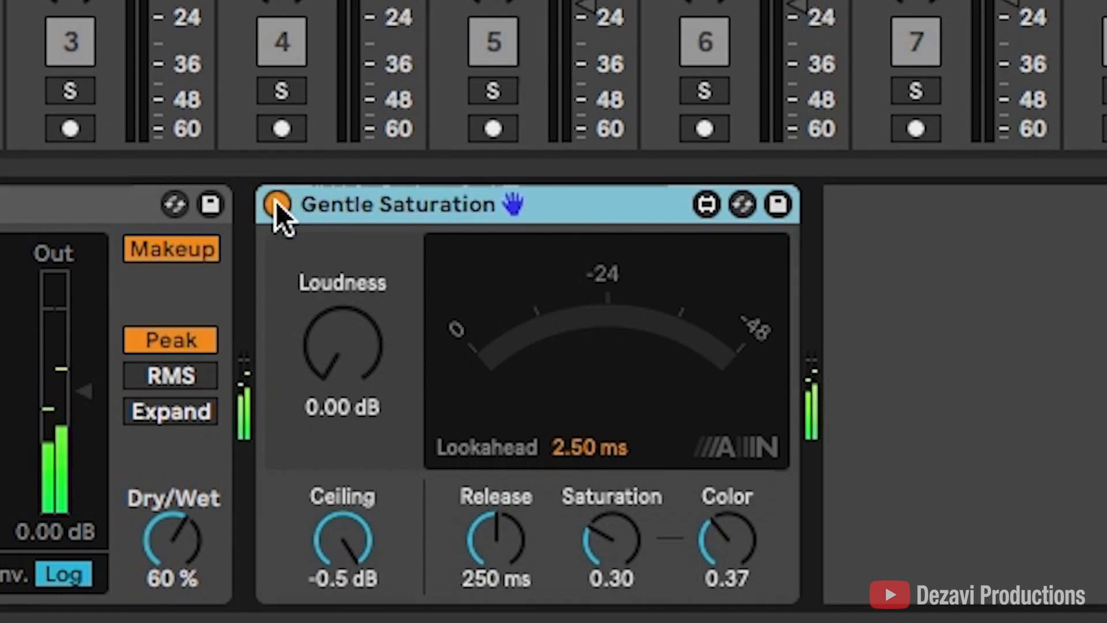
{"action": "left_click", "coordinate": [276, 203]}
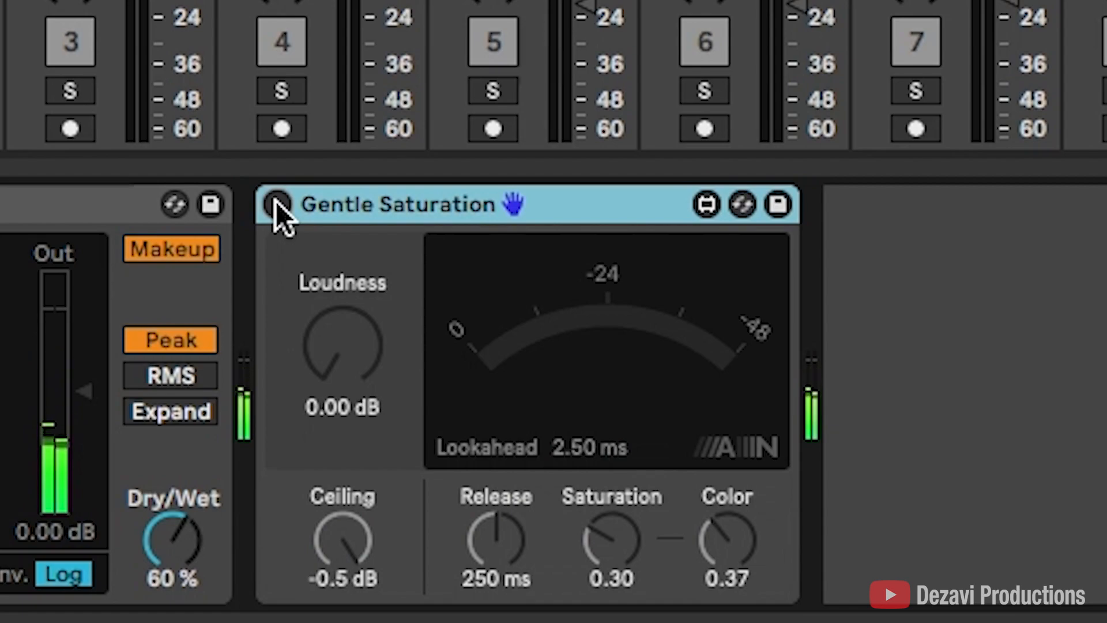
{"action": "left_click", "coordinate": [277, 203]}
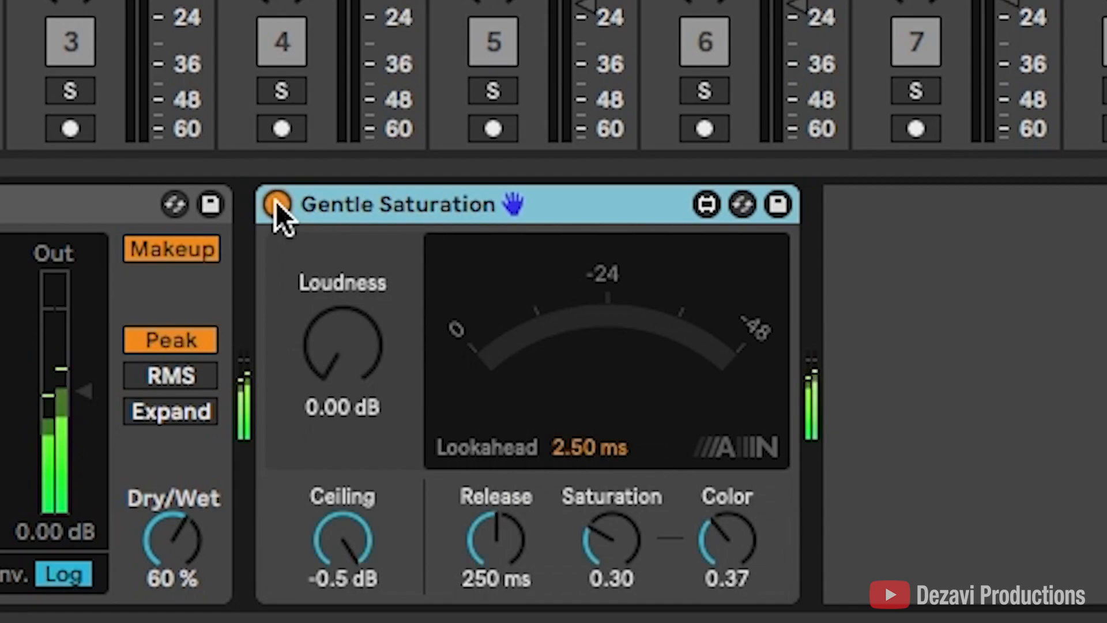
- Set the Gentle Saturation device's release to 300 ms, its saturation to 0.40 and its color to 0.50
{"action": "left_click", "coordinate": [487, 575]}
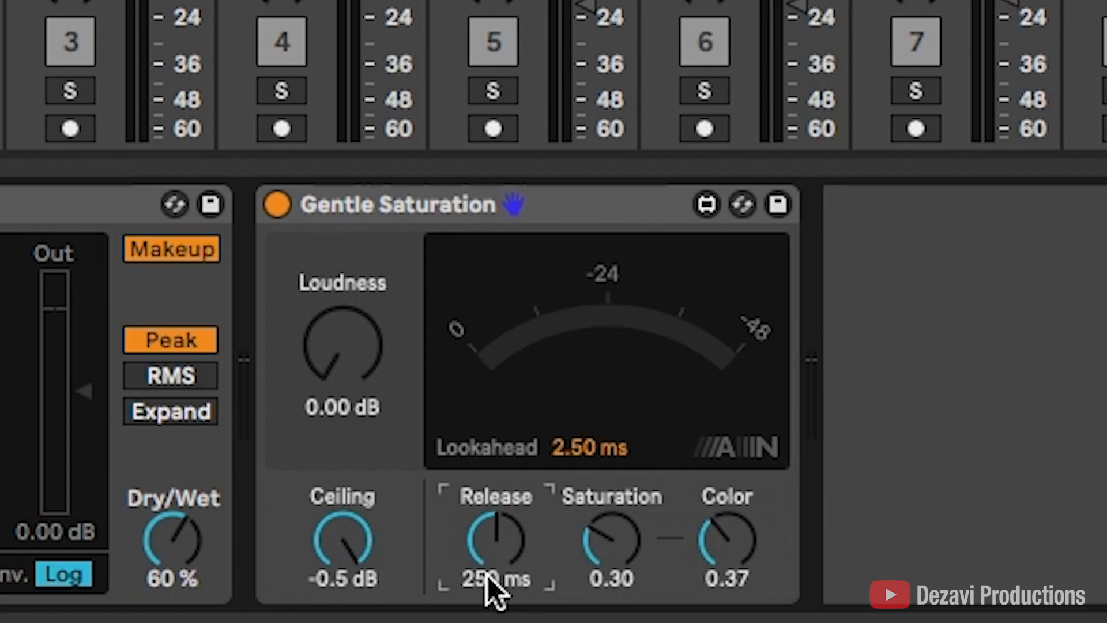
{"action": "type", "text": "300"}
{"action": "key", "text": "Return"}
{"action": "left_click", "coordinate": [607, 577]}
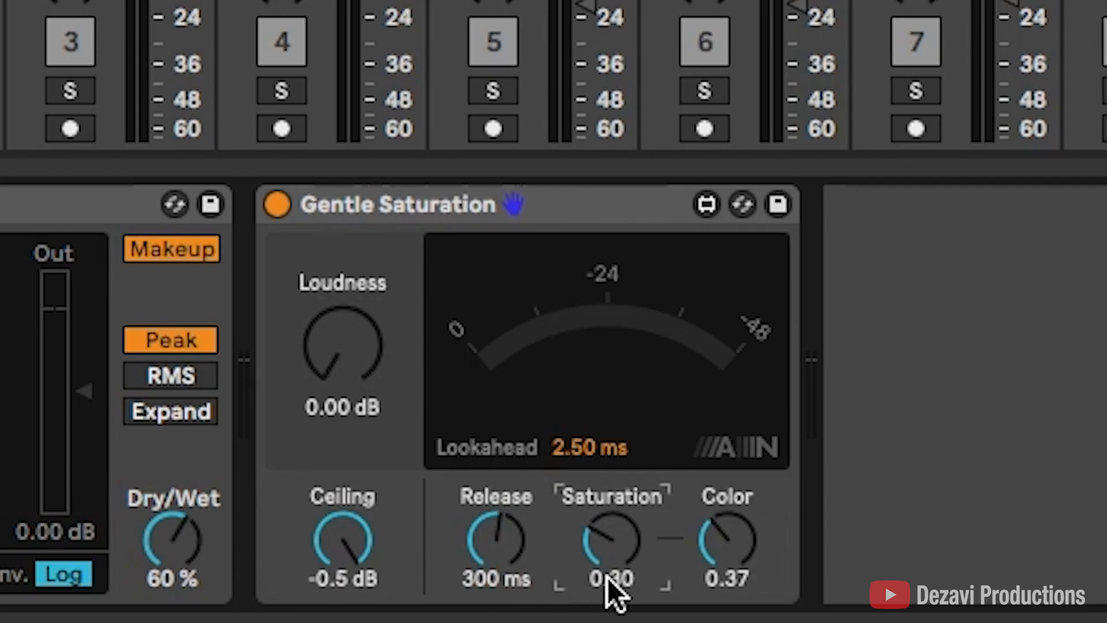
{"action": "type", "text": ".1"}
{"action": "key", "text": "BackSpace"}
{"action": "type", "text": "4"}
{"action": "key", "text": "Return"}
{"action": "left_click", "coordinate": [716, 577]}
{"action": "type", "text": ".5"}
{"action": "key", "text": "Return"}
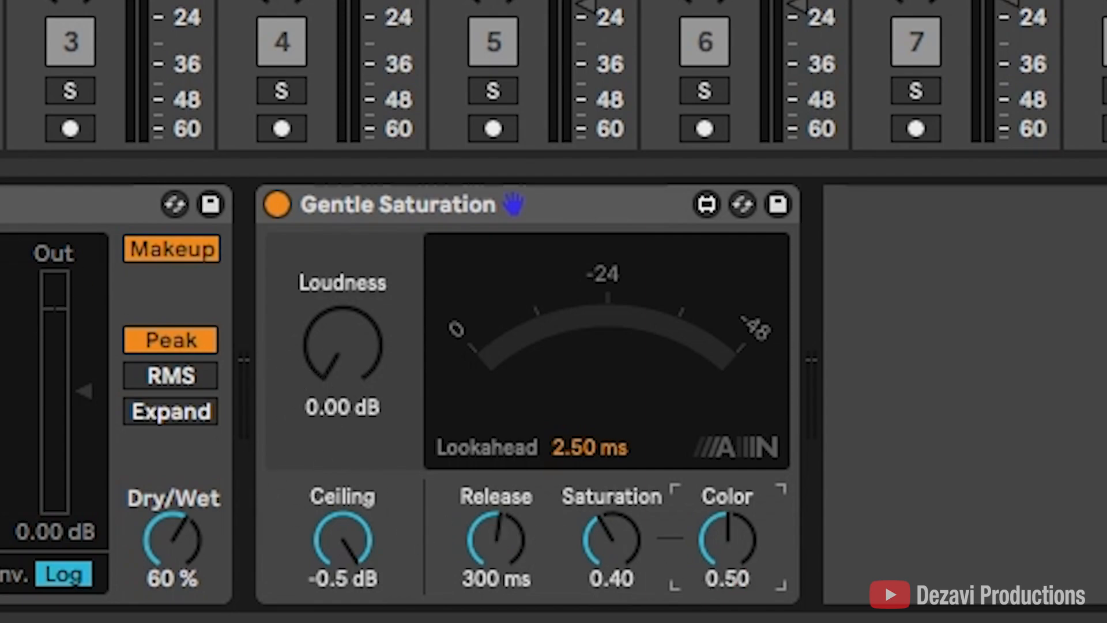
- Audition the adjusted Gentle Saturation settings on the keys by turning the device off and back on
{"action": "key", "text": "space"}
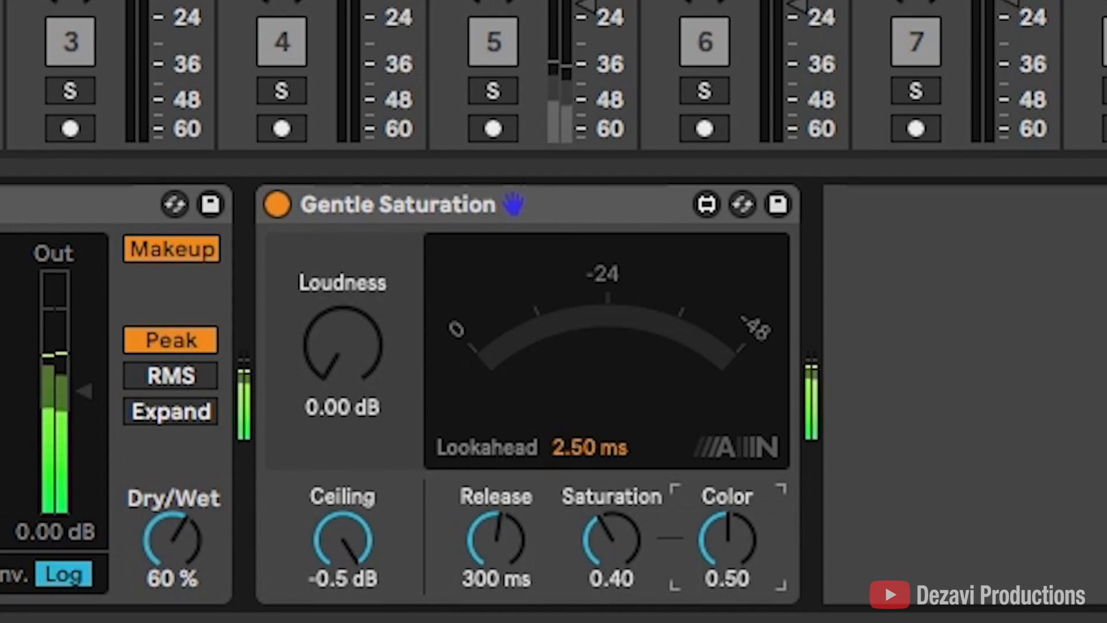
{"action": "left_click", "coordinate": [278, 203]}
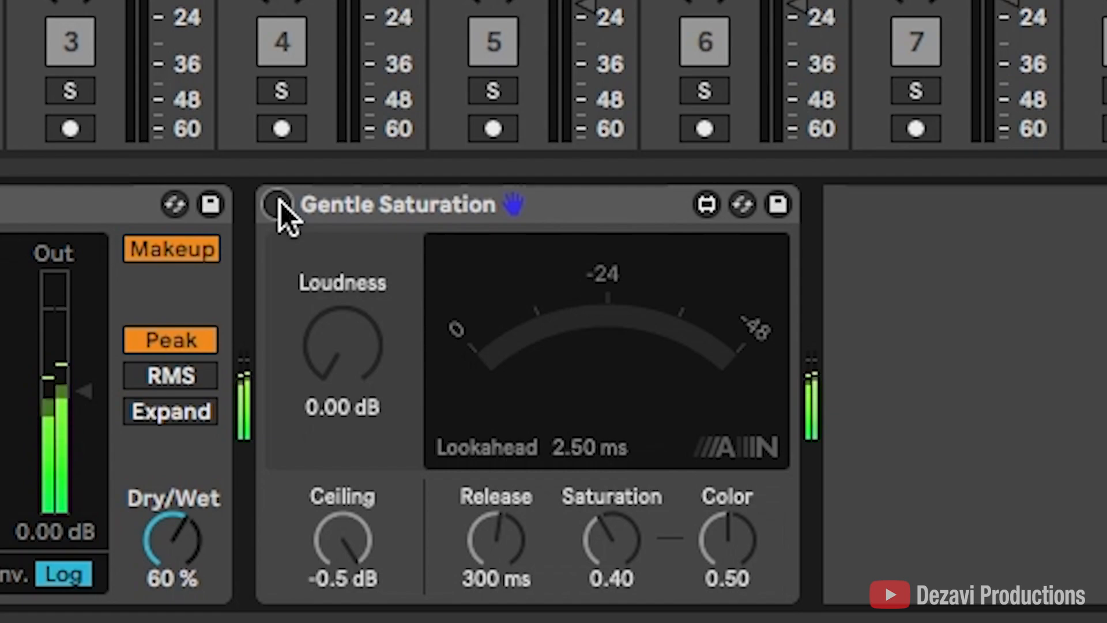
{"action": "left_click", "coordinate": [279, 203]}
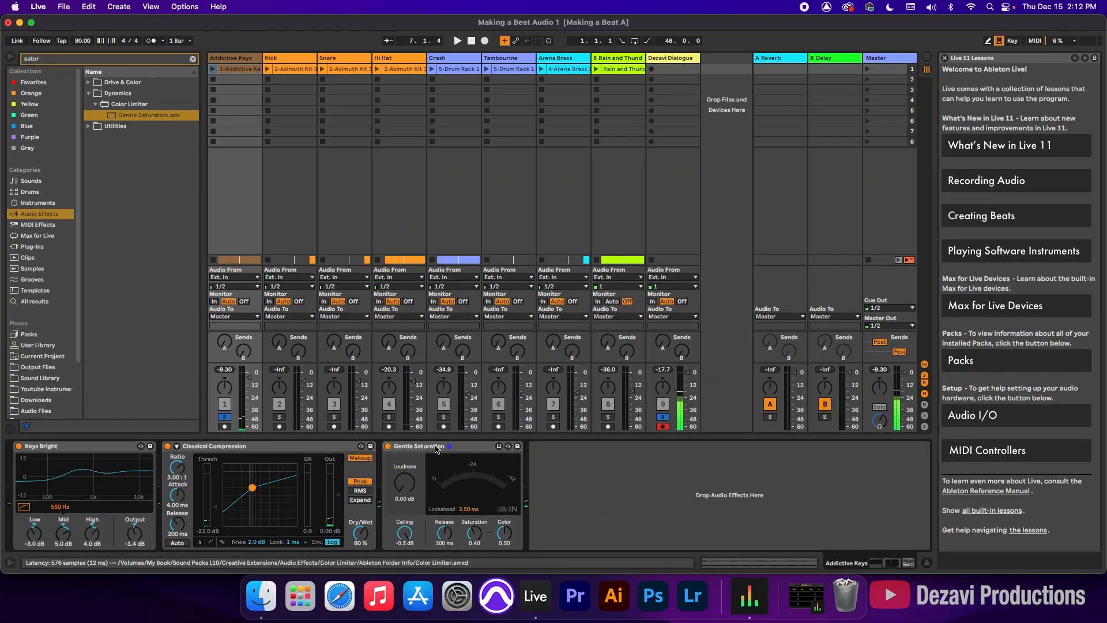
- Select the Keys Bright, Classical Compression and Gentle Saturation devices together, deactivate them all and play the unprocessed keys
{"action": "left_click", "coordinate": [455, 259]}
{"action": "left_click", "coordinate": [104, 447], "text": "shift"}
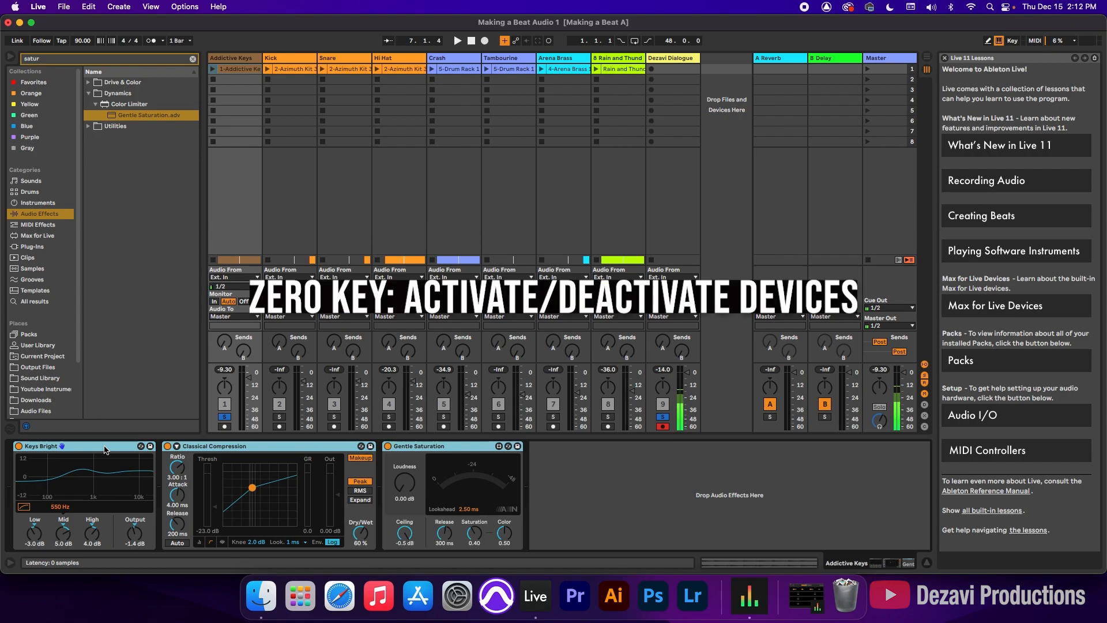
{"action": "key", "text": "0"}
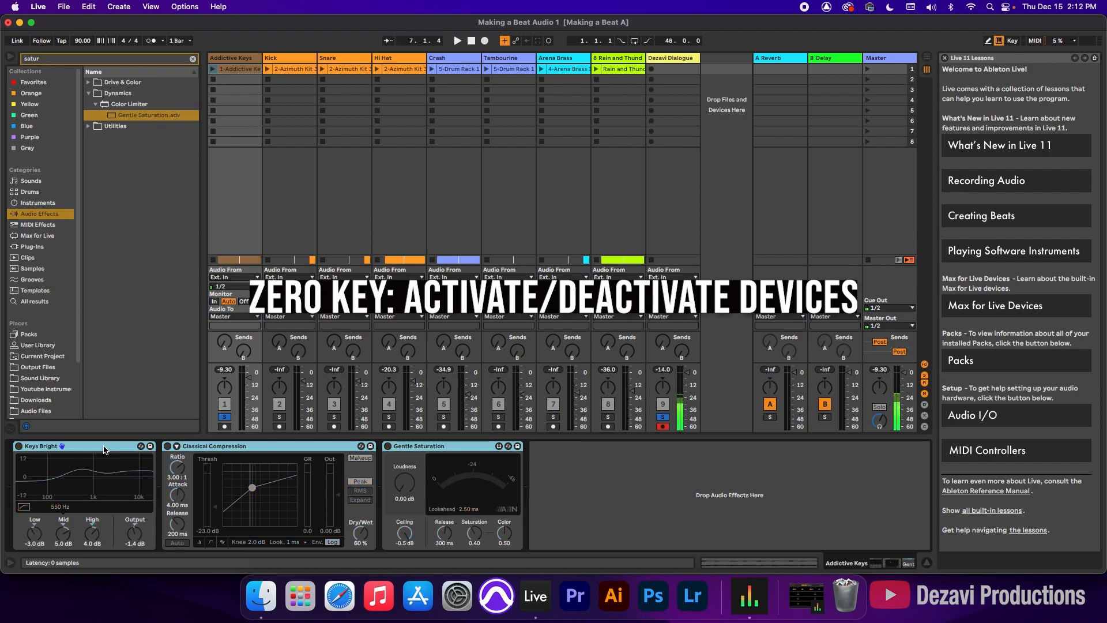
{"action": "key", "text": "space"}
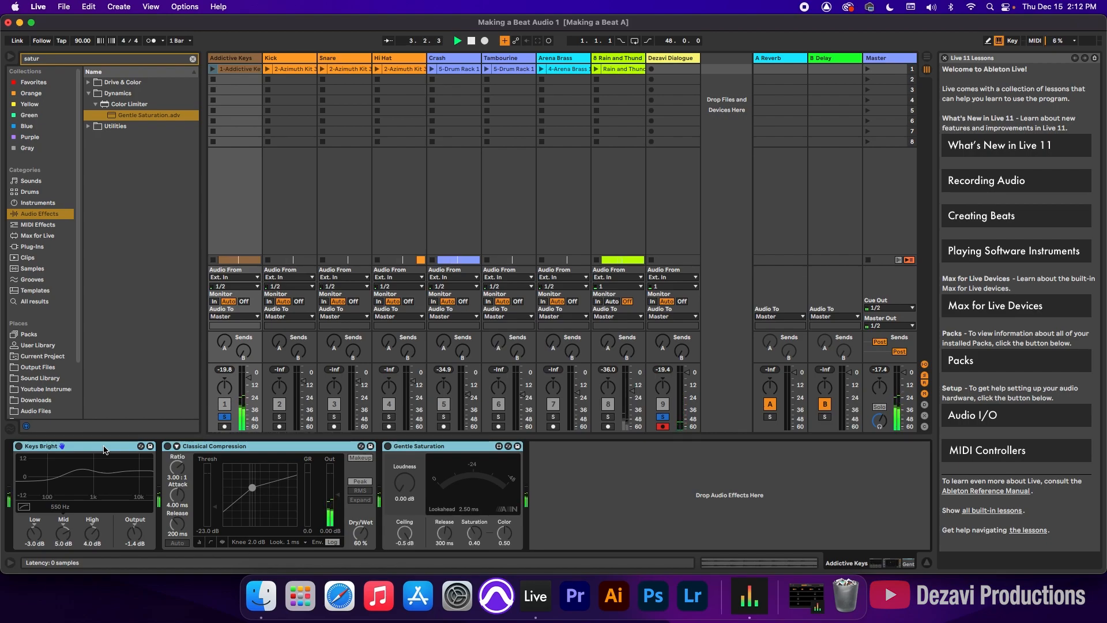
- Reactivate the three selected keys effects, raise the Addictive Keys send to A Reverb to -35 dB and start playback
{"action": "key", "text": "0"}
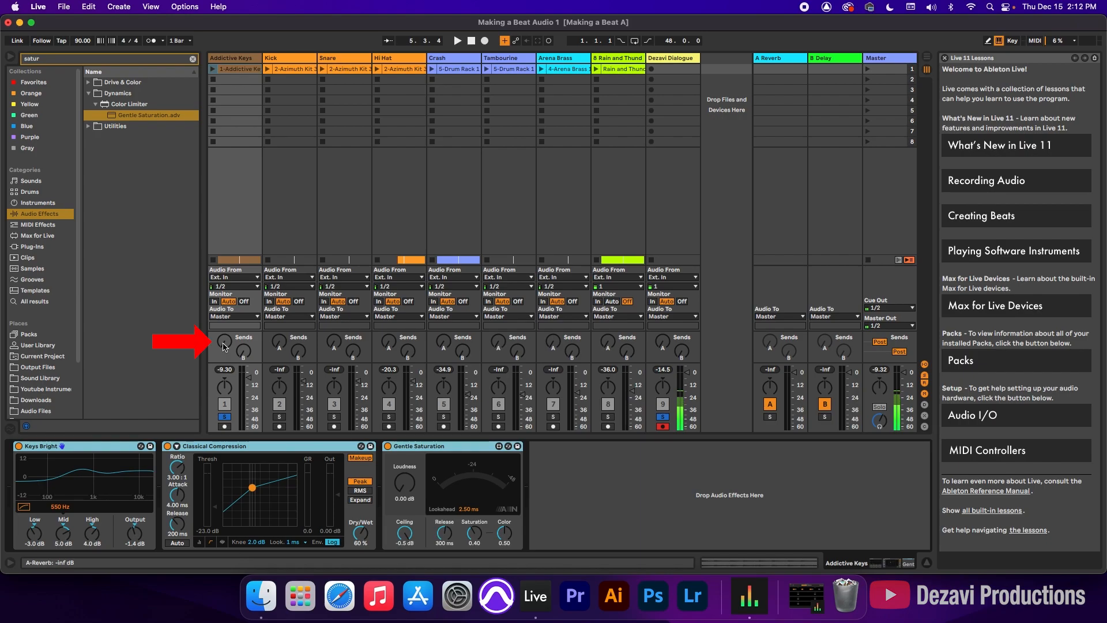
{"action": "left_click_drag", "start_coordinate": [224, 346], "coordinate": [225, 344]}
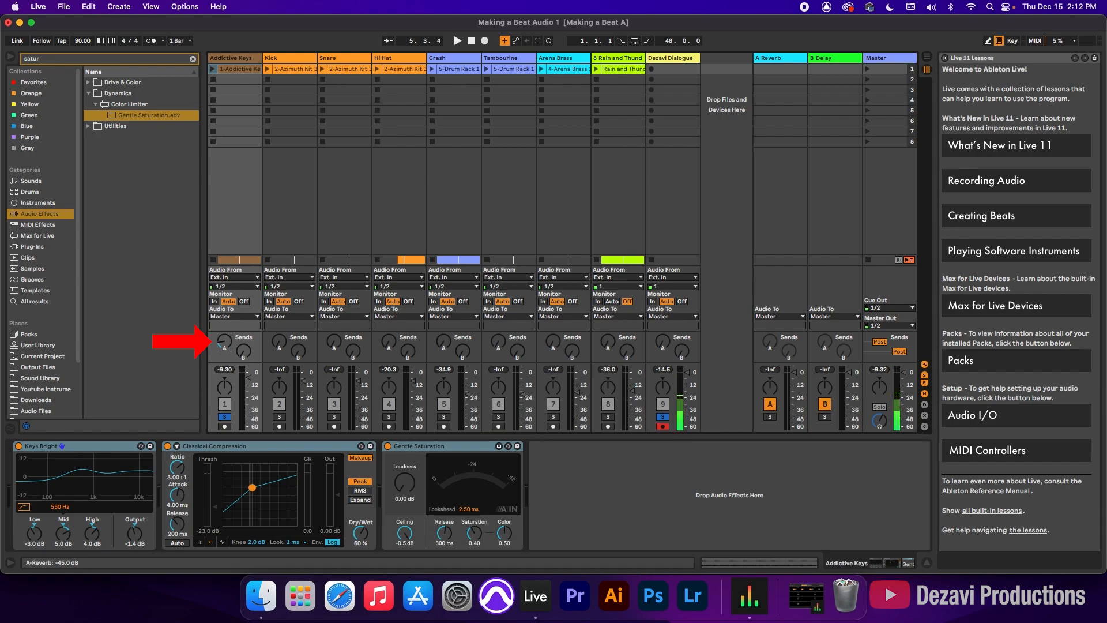
{"action": "left_click_drag", "start_coordinate": [224, 342], "coordinate": [224, 341]}
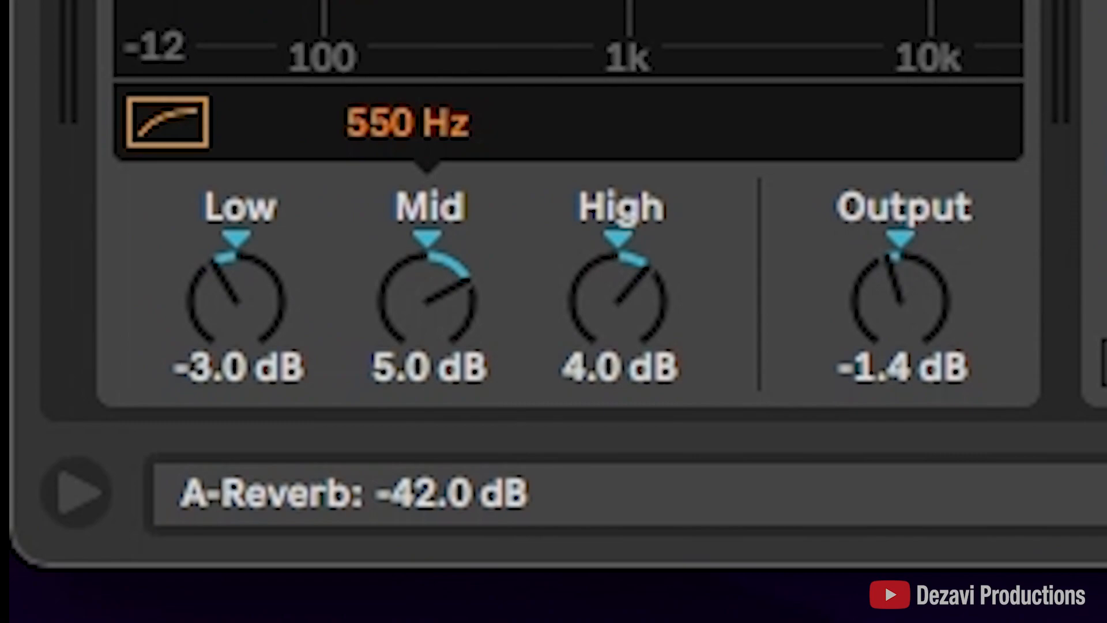
{"action": "left_click_drag", "start_coordinate": [225, 342], "coordinate": [225, 337]}
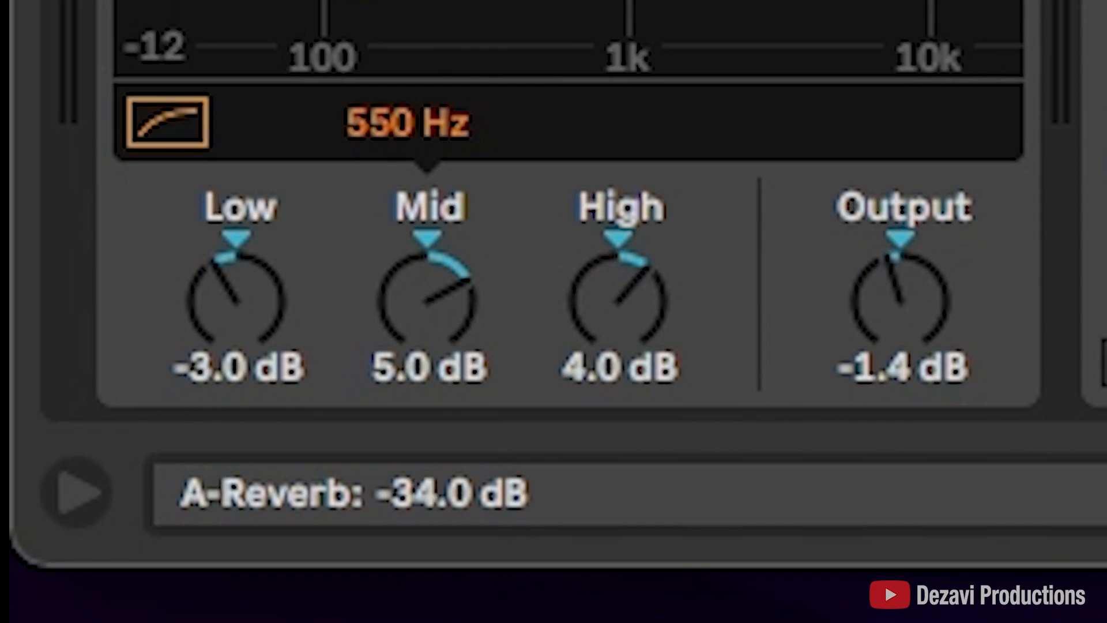
{"action": "left_click_drag", "start_coordinate": [224, 337], "coordinate": [224, 337]}
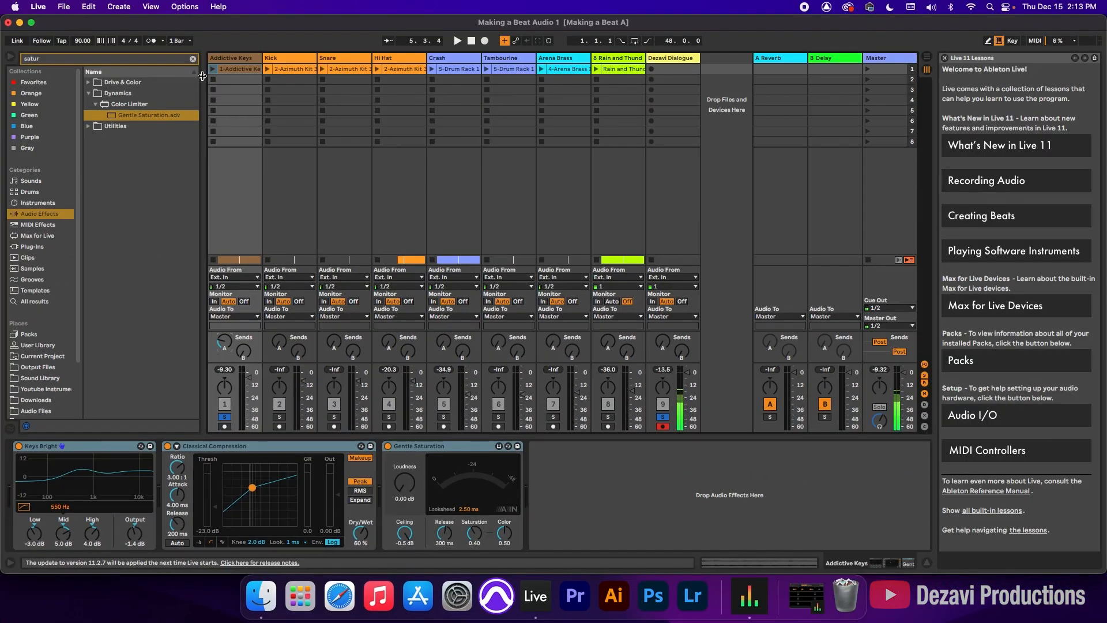
{"action": "key", "text": "space"}
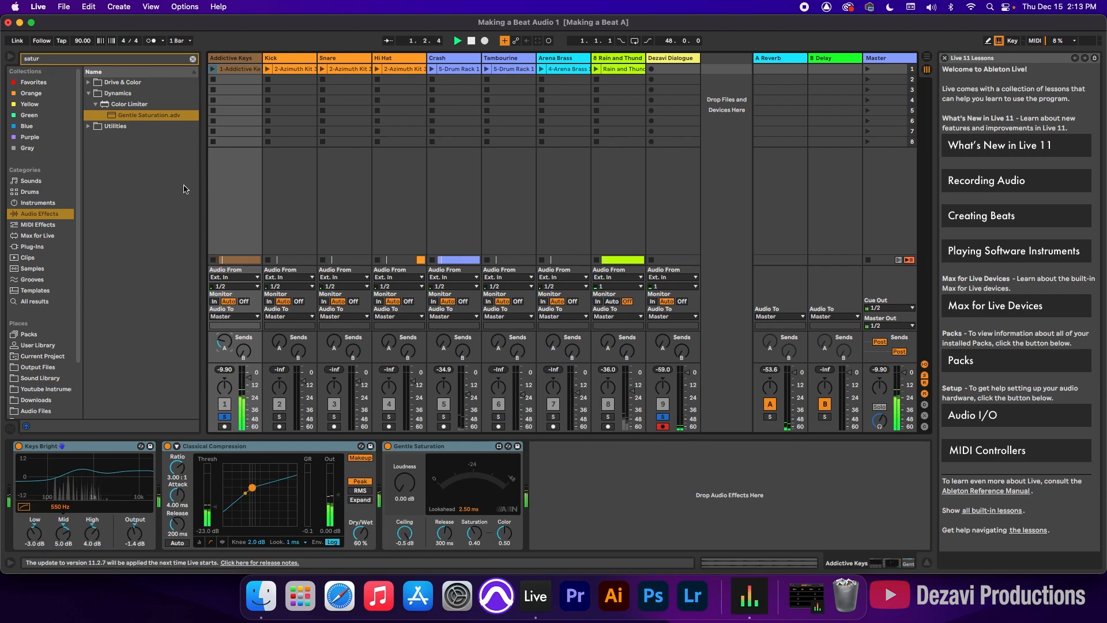
- Clear the browser's "satur" search and collapse the Dynamics folder in the audio effects list
{"action": "left_click", "coordinate": [193, 59]}
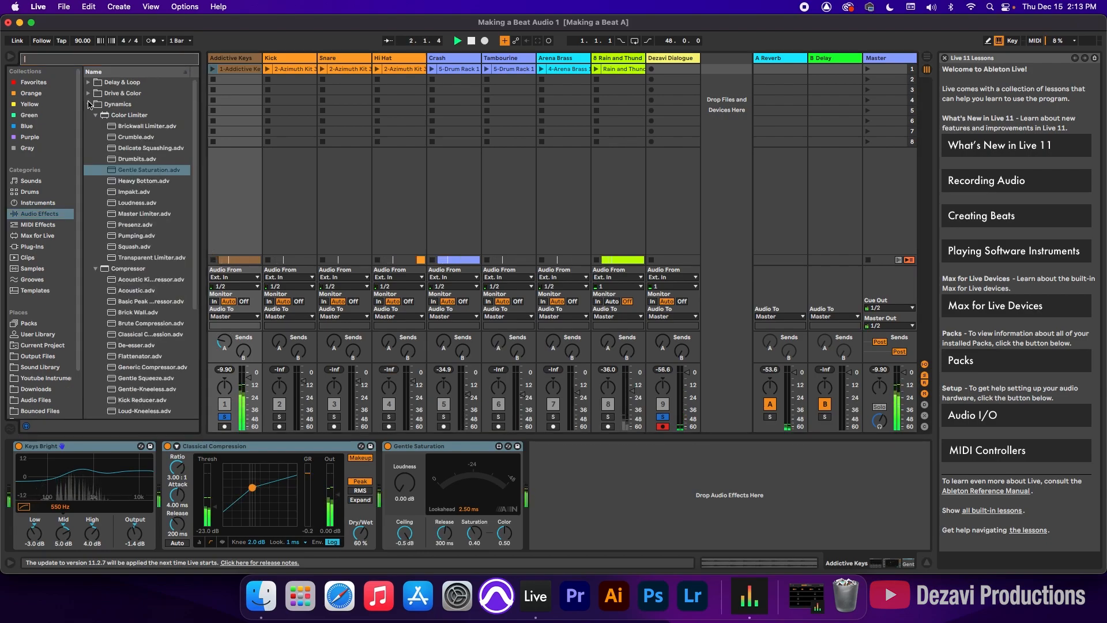
{"action": "left_click", "coordinate": [89, 104]}
{"action": "left_click", "coordinate": [99, 84]}
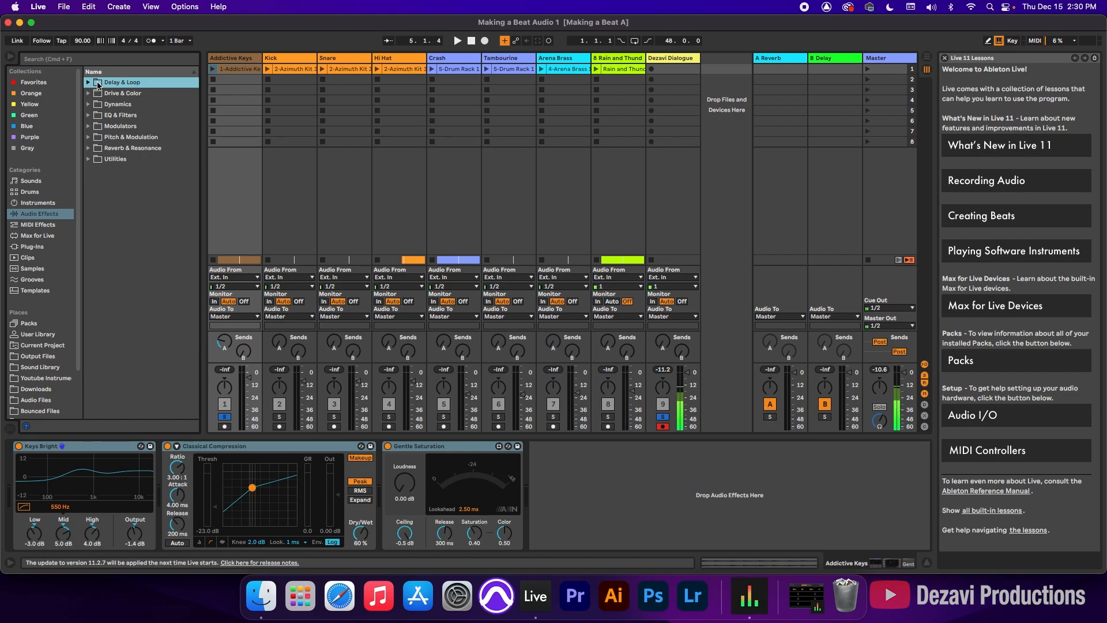
- Set the arrangement loop to the eight bars from bar 33 to bar 41, enable looping and return to Session view
{"action": "key", "text": "Tab"}
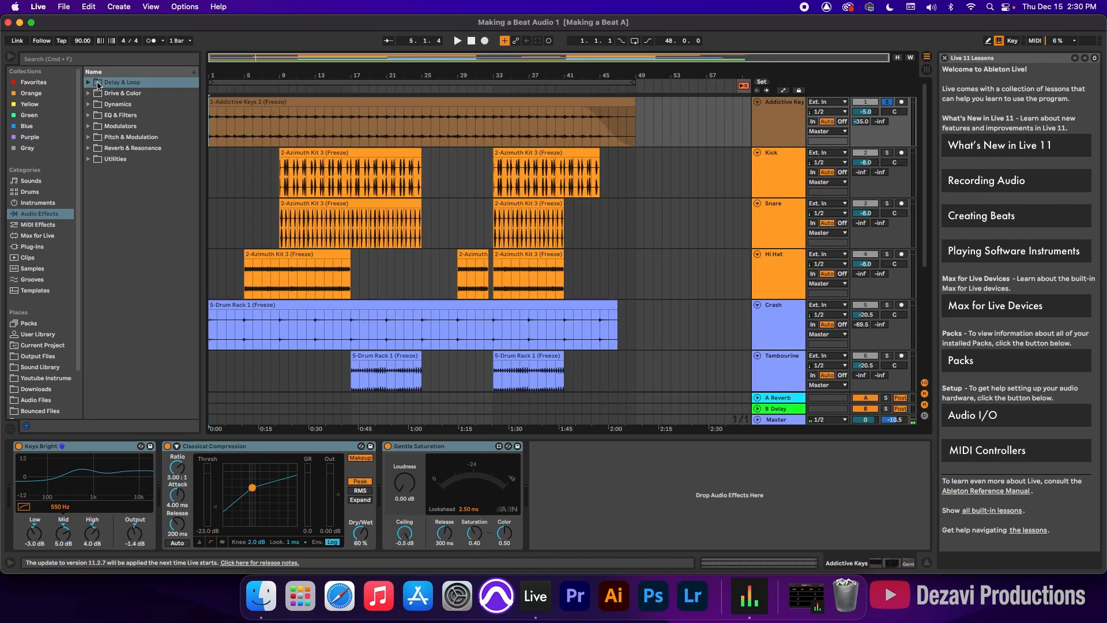
{"action": "left_click_drag", "start_coordinate": [211, 83], "coordinate": [493, 112]}
{"action": "left_click_drag", "start_coordinate": [632, 82], "coordinate": [564, 91]}
{"action": "left_click", "coordinate": [532, 80]}
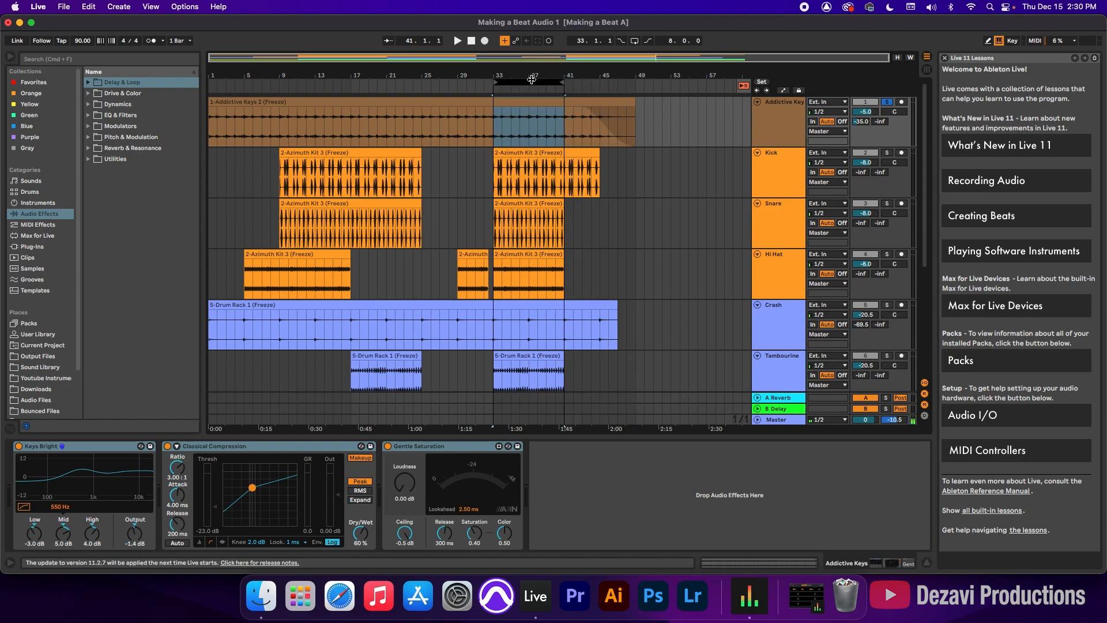
{"action": "left_click", "coordinate": [635, 41]}
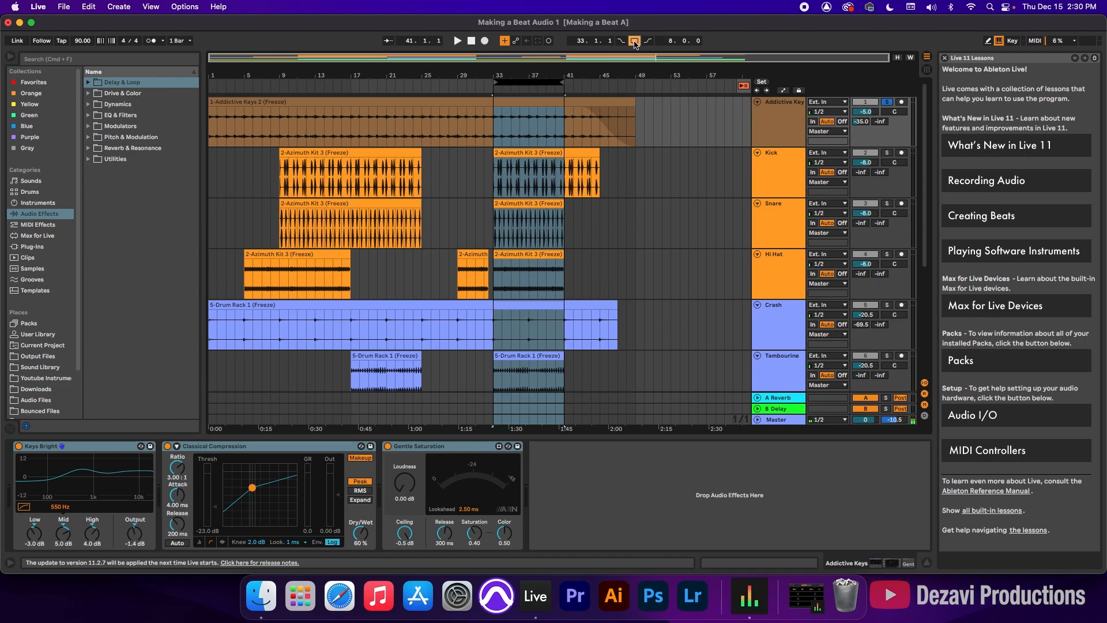
{"action": "key", "text": "Tab"}
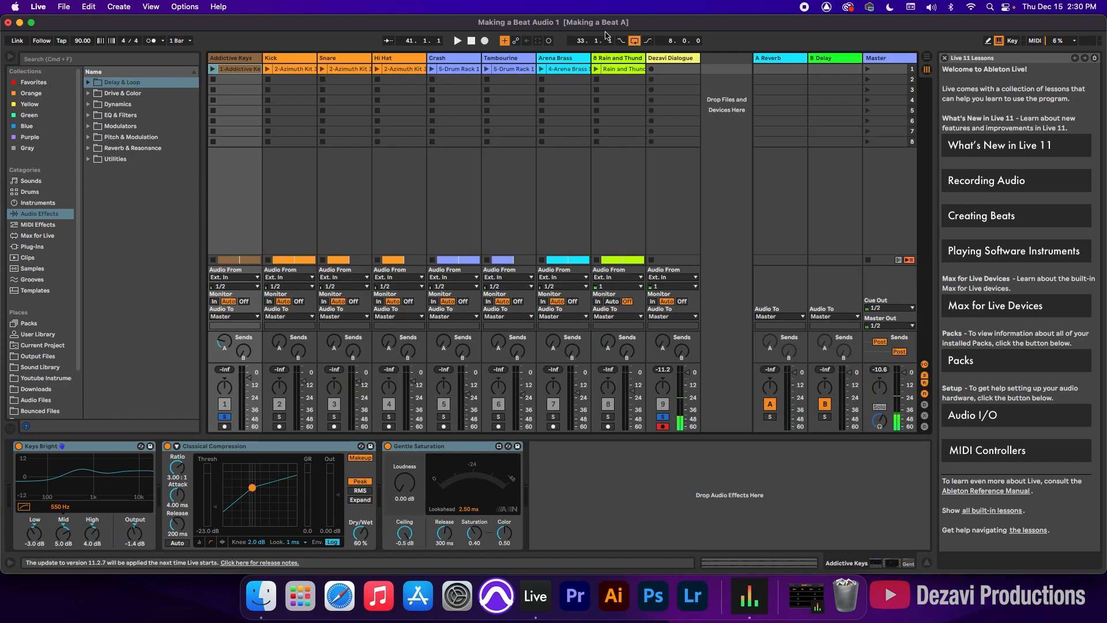
- Solo the Kick track, find the EQ Eight drum presets and add Kick EQ 1 to that track
{"action": "left_click", "coordinate": [279, 416]}
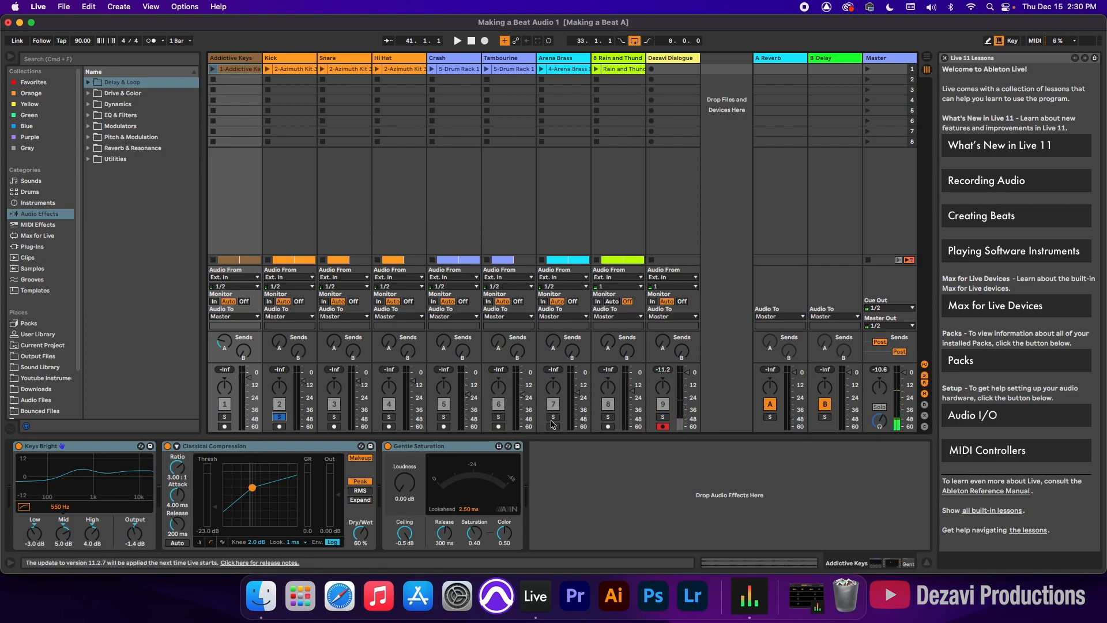
{"action": "left_click", "coordinate": [296, 62]}
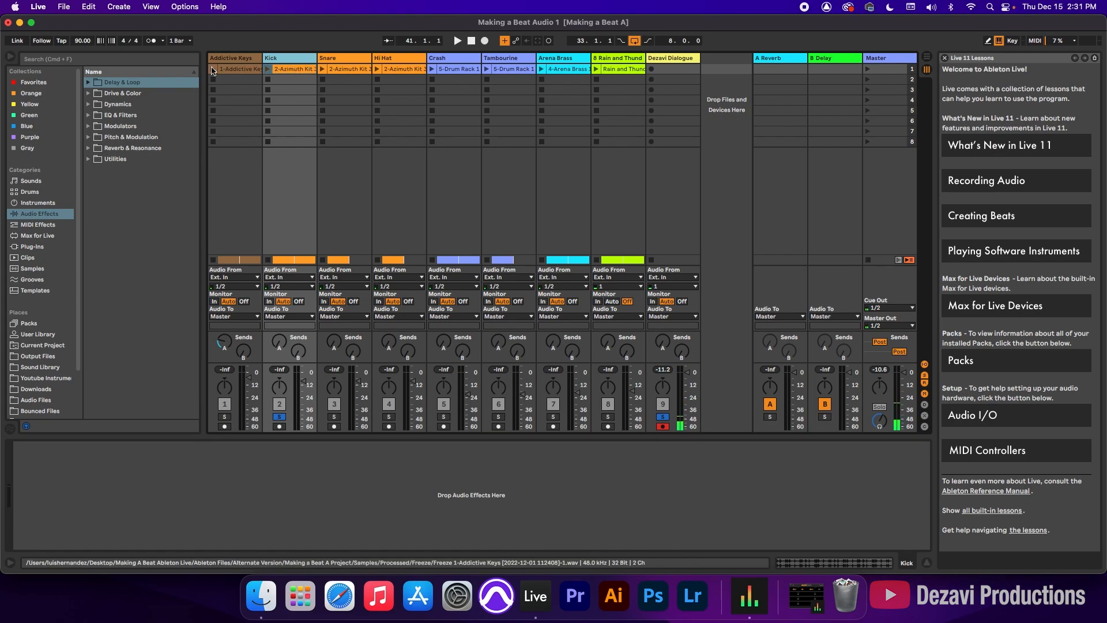
{"action": "left_click", "coordinate": [110, 61]}
{"action": "type", "text": "eq"}
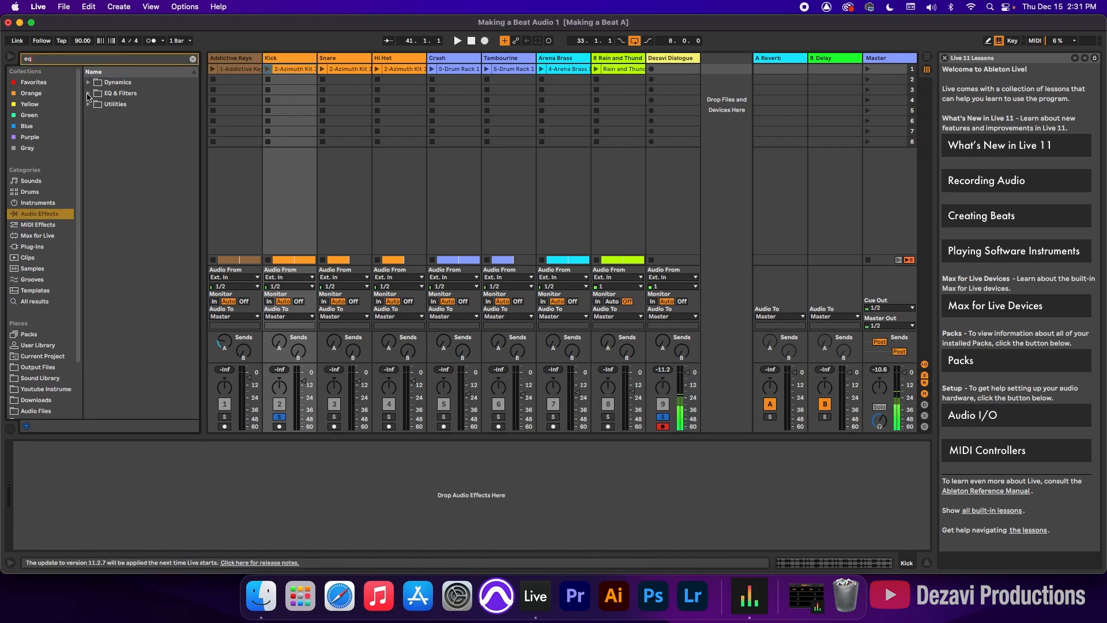
{"action": "left_click", "coordinate": [89, 93]}
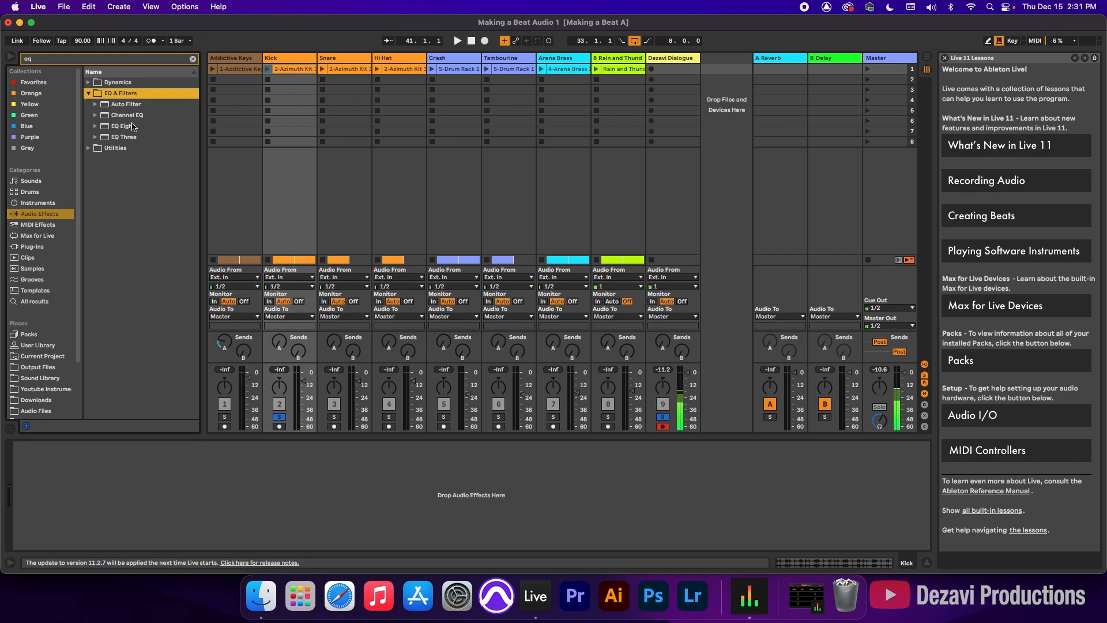
{"action": "left_click", "coordinate": [95, 127]}
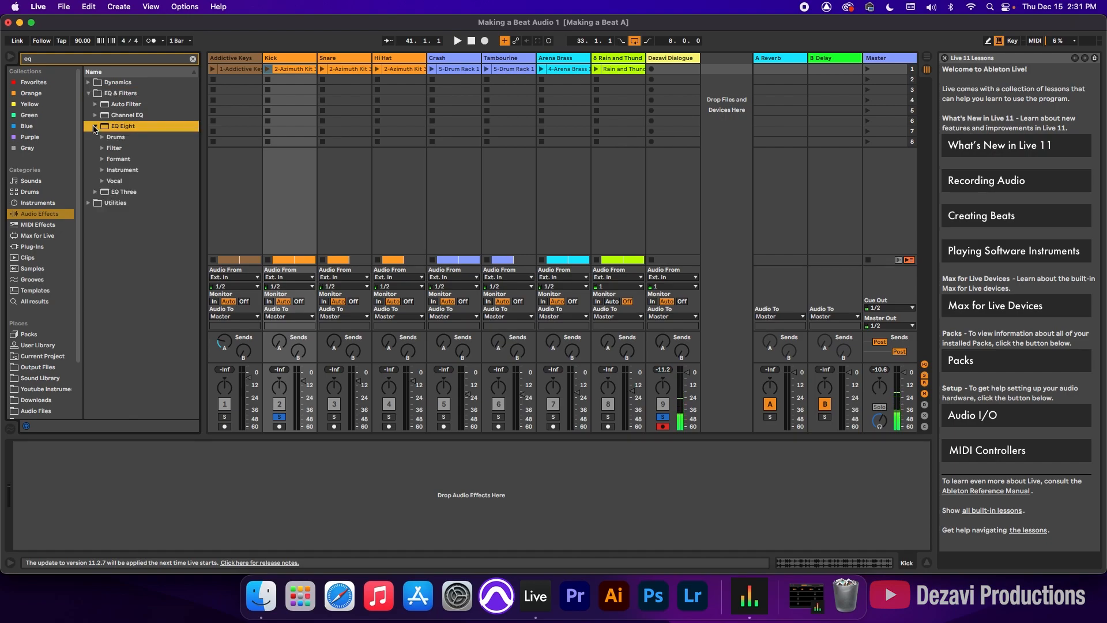
{"action": "left_click", "coordinate": [103, 137]}
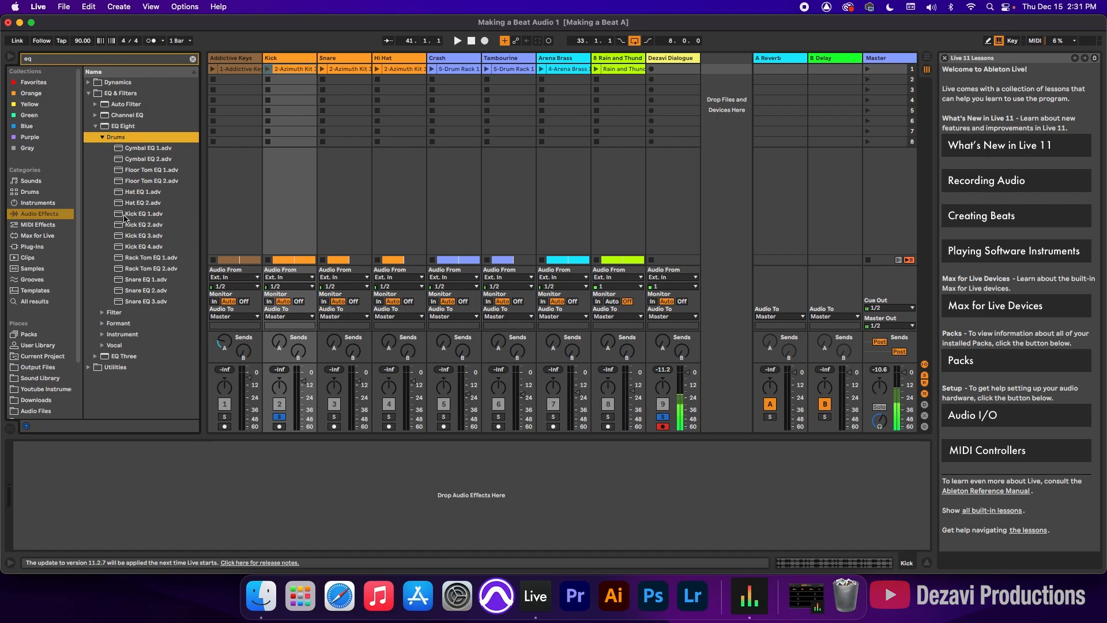
{"action": "left_click_drag", "start_coordinate": [120, 217], "coordinate": [269, 495]}
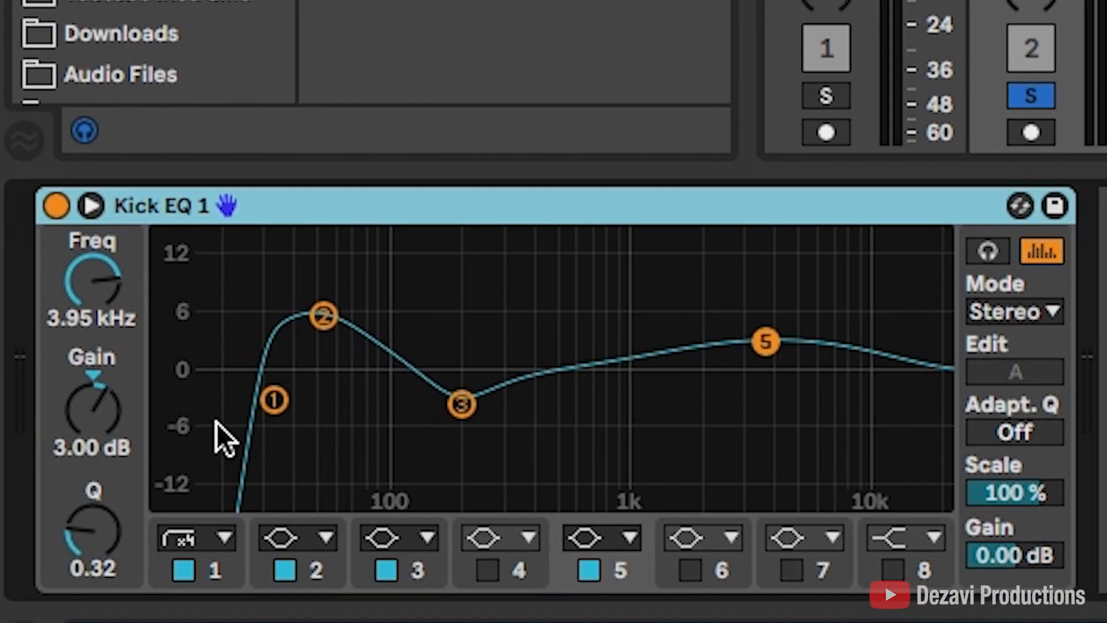
- Play the kick and compare its sound with Kick EQ 1 bypassed and enabled again
{"action": "key", "text": "space"}
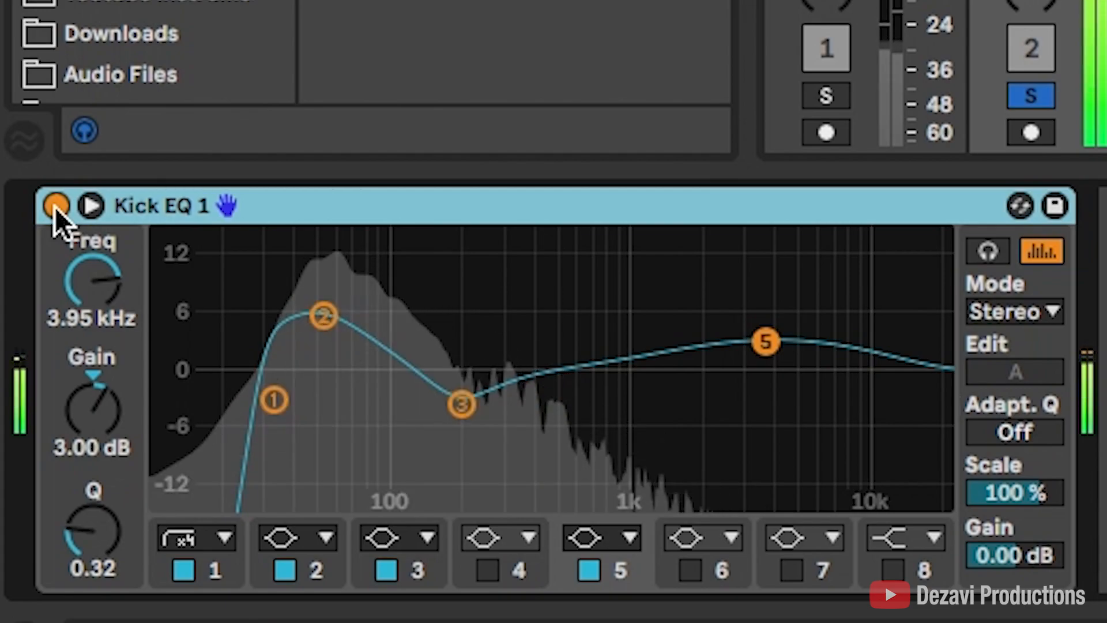
{"action": "left_click", "coordinate": [55, 206]}
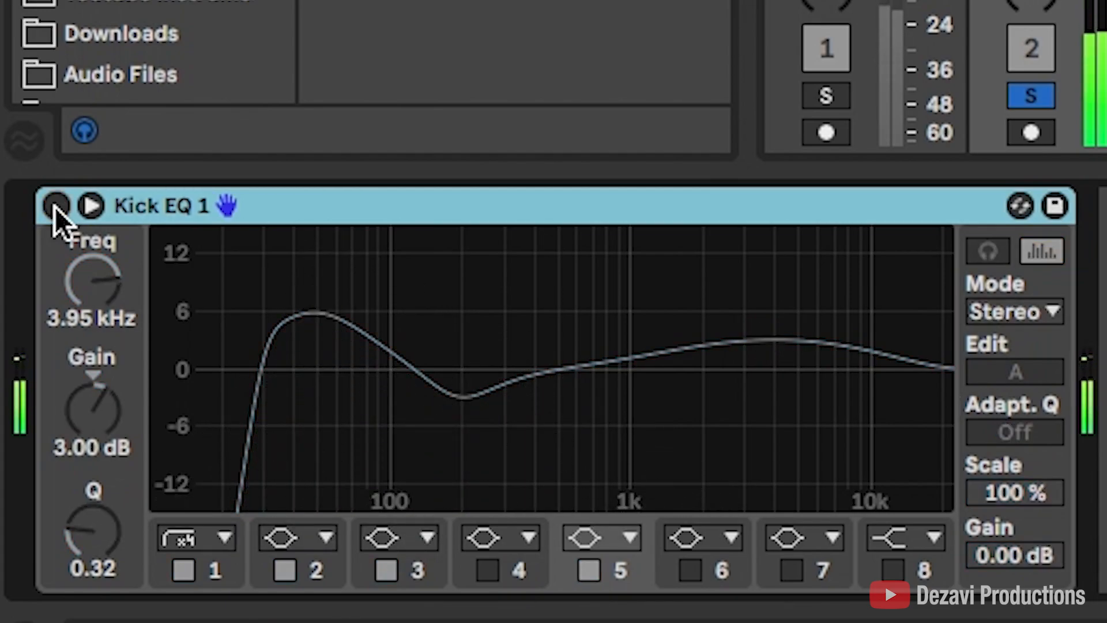
{"action": "left_click", "coordinate": [56, 206]}
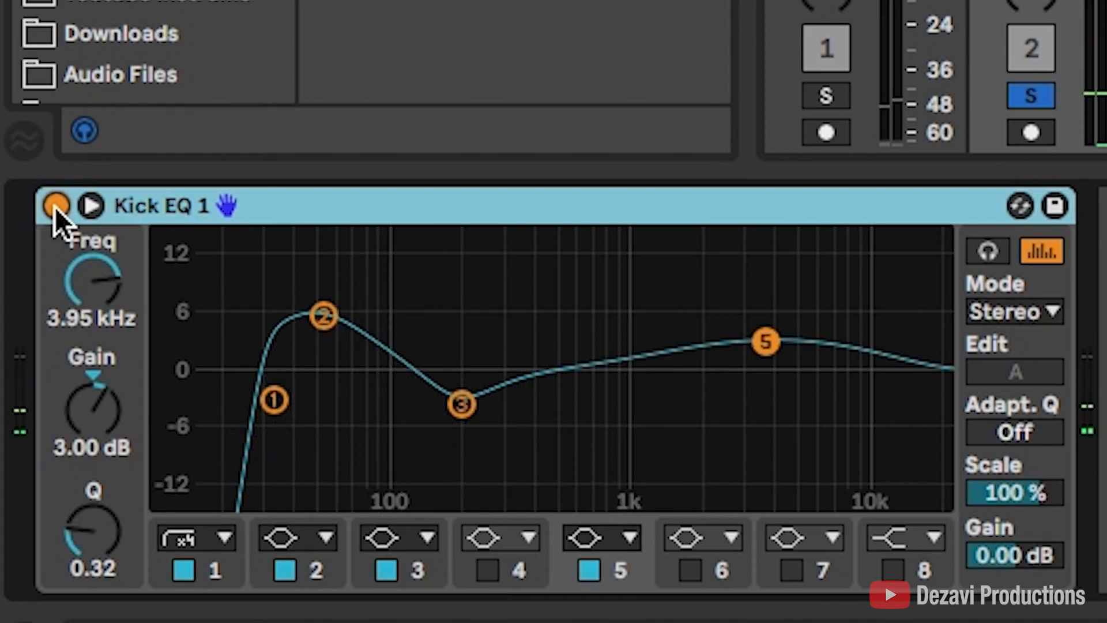
- Set band 1 of Kick EQ 1 to a frequency of 20 Hz and lower its Q
{"action": "left_click", "coordinate": [274, 402]}
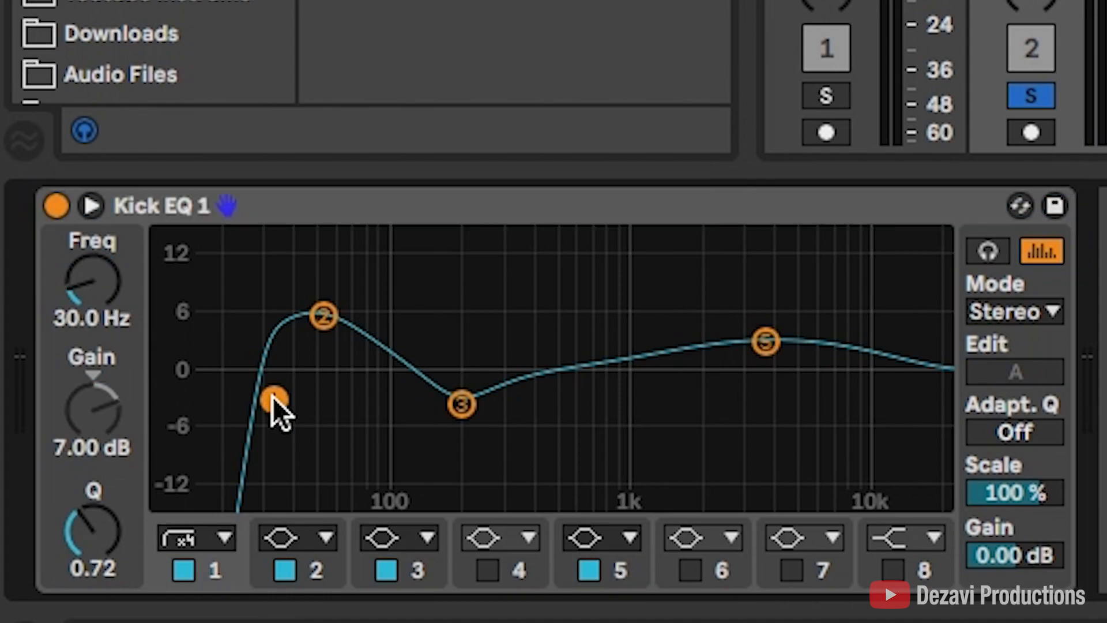
{"action": "type", "text": "20"}
{"action": "key", "text": "Return"}
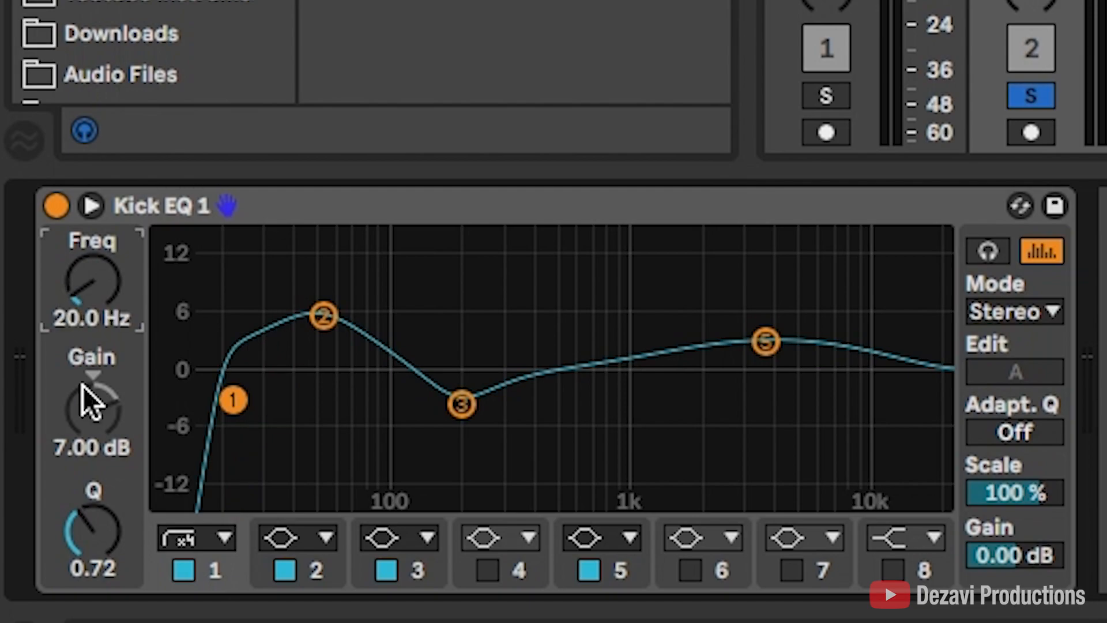
{"action": "left_click", "coordinate": [93, 565]}
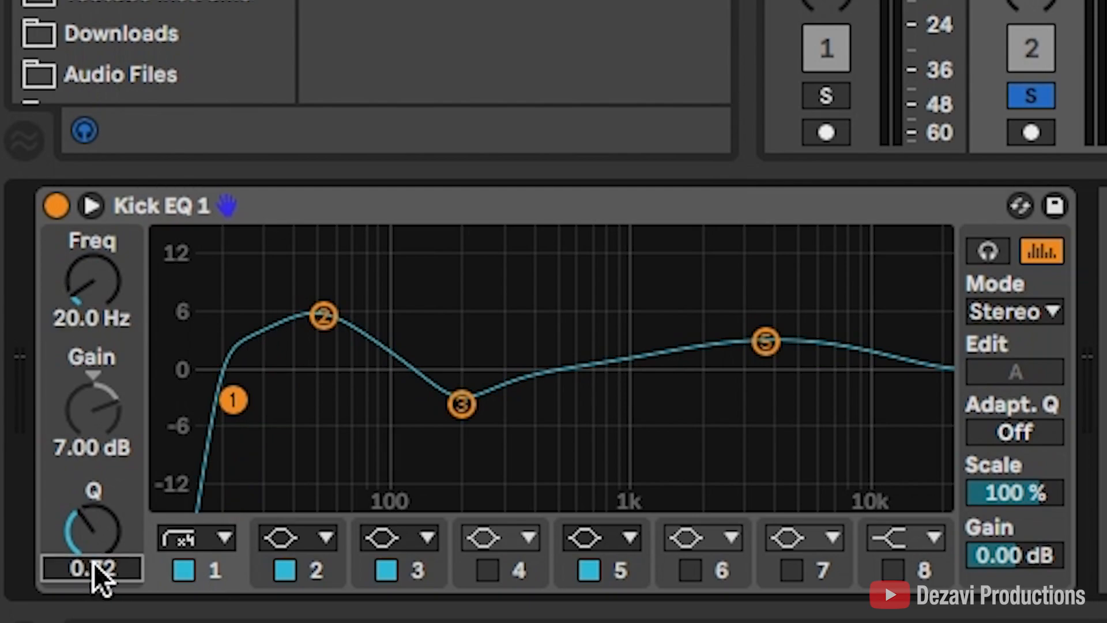
{"action": "key", "text": "Return"}
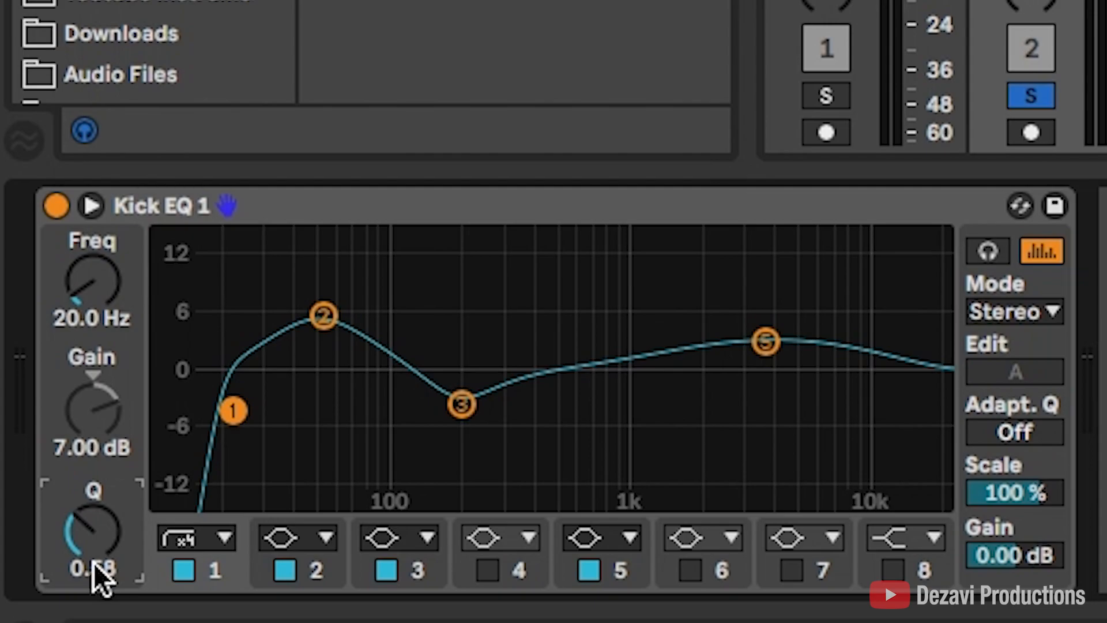
- Set band 2 of Kick EQ 1 to a frequency of 48 Hz with a gain of 5 dB
{"action": "left_click", "coordinate": [323, 314]}
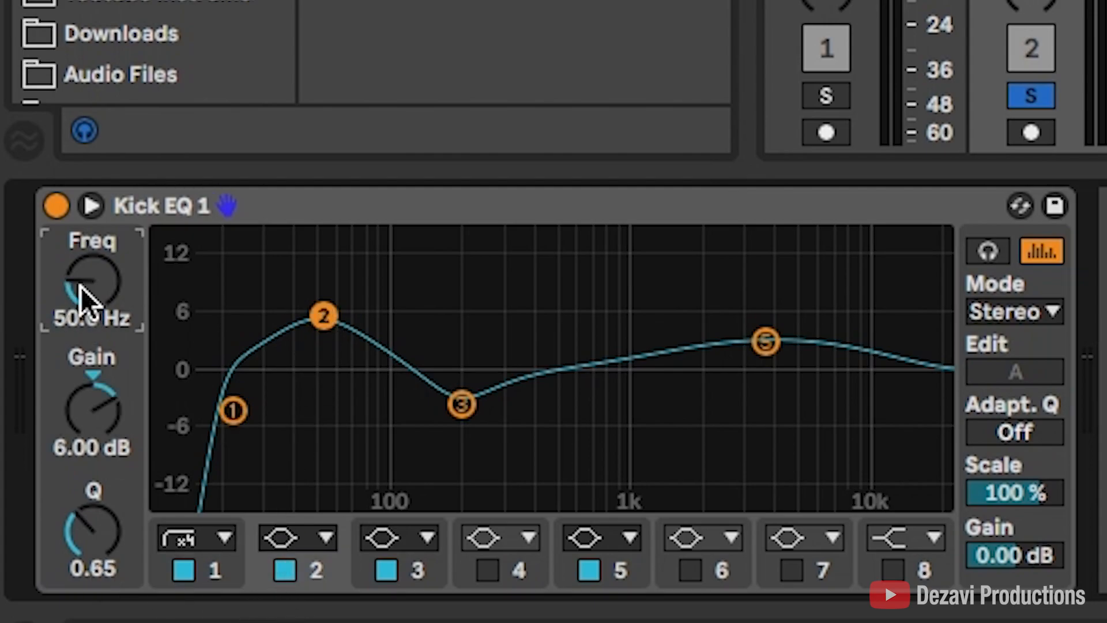
{"action": "type", "text": "58"}
{"action": "key", "text": "Return"}
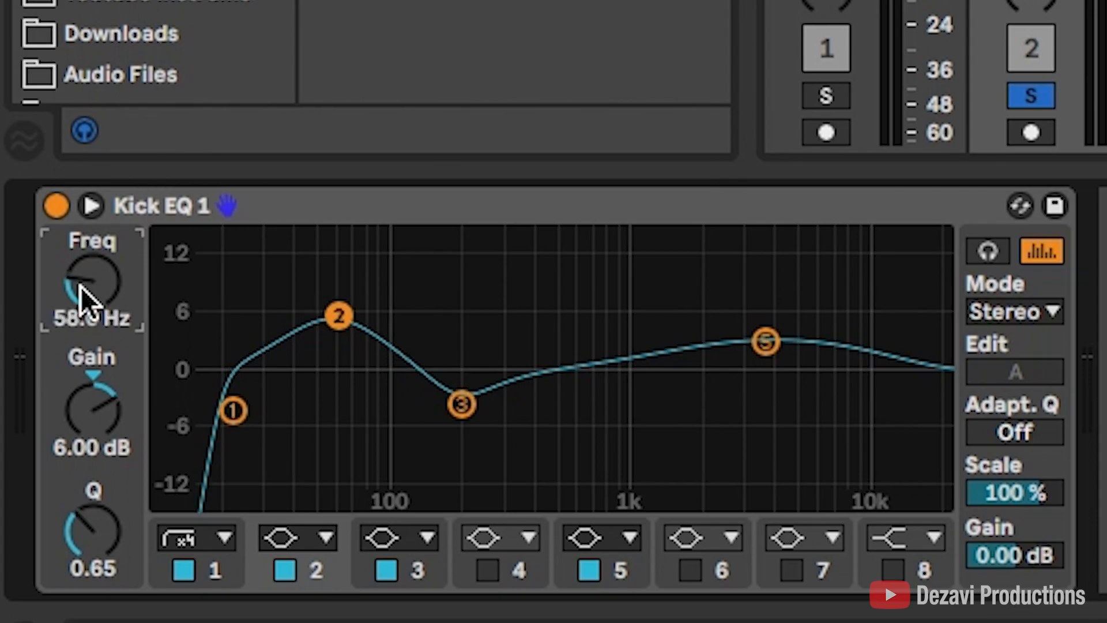
{"action": "type", "text": "48"}
{"action": "key", "text": "Return"}
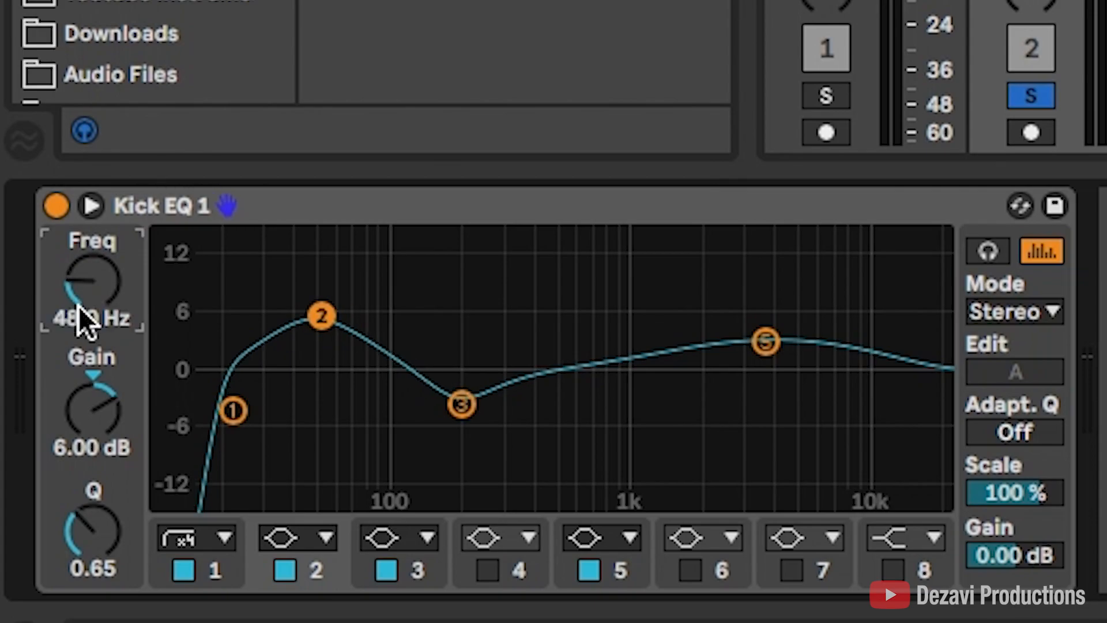
{"action": "left_click", "coordinate": [98, 407]}
{"action": "type", "text": "5"}
{"action": "key", "text": "Return"}
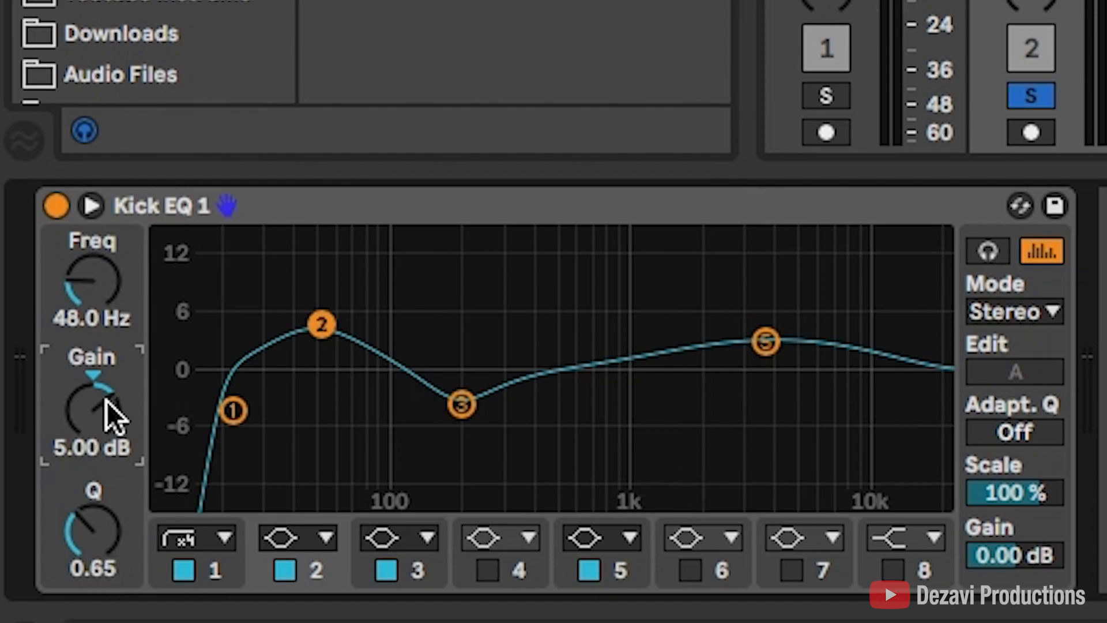
- Turn on audition mode in Kick EQ 1 and listen to bands 2, 3 and 5 one at a time during playback
{"action": "left_click", "coordinate": [988, 251]}
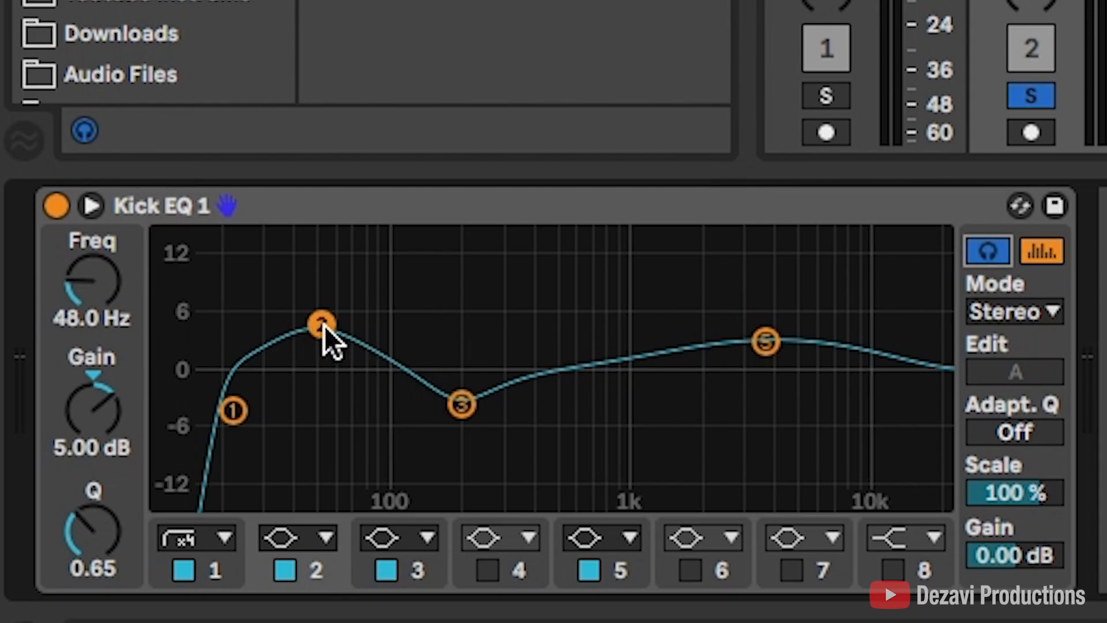
{"action": "key", "text": "space"}
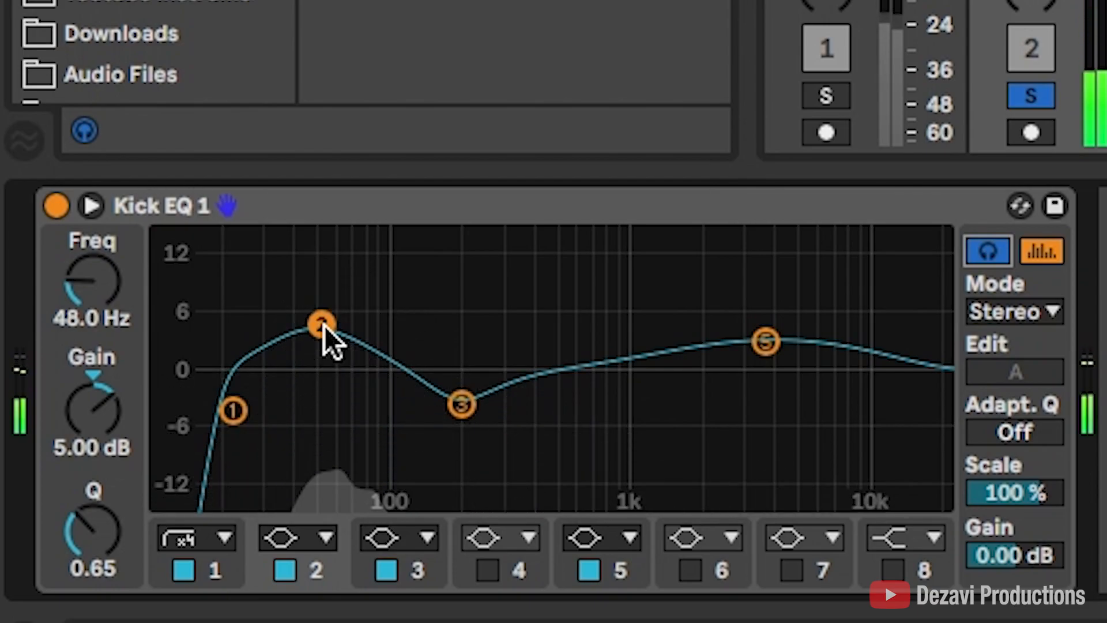
{"action": "left_click", "coordinate": [324, 325]}
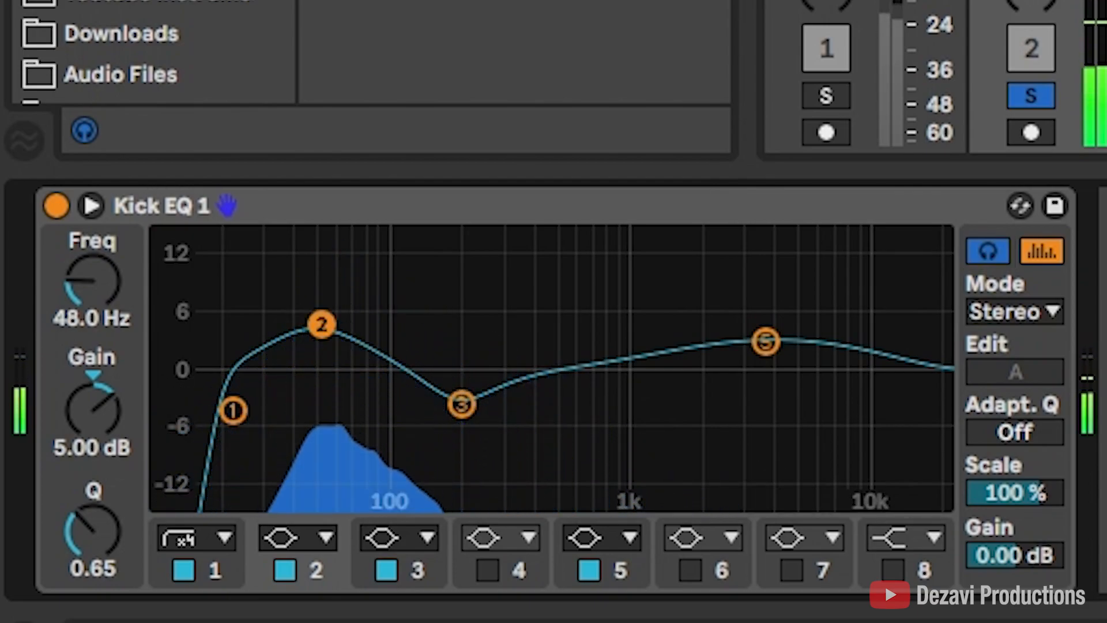
{"action": "left_click", "coordinate": [462, 404]}
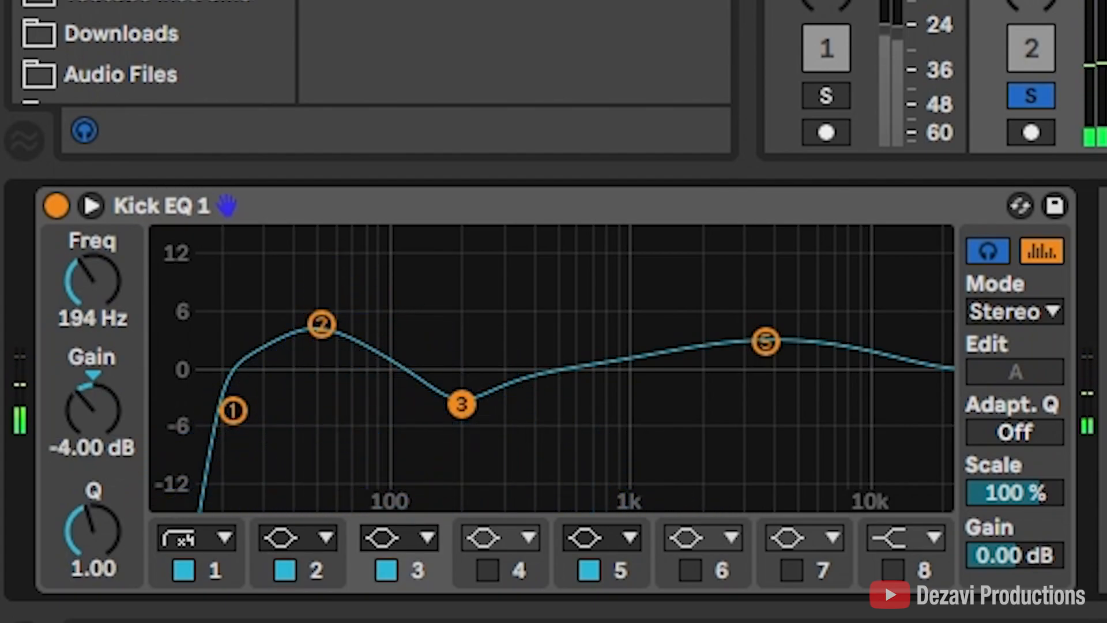
{"action": "left_click", "coordinate": [759, 344]}
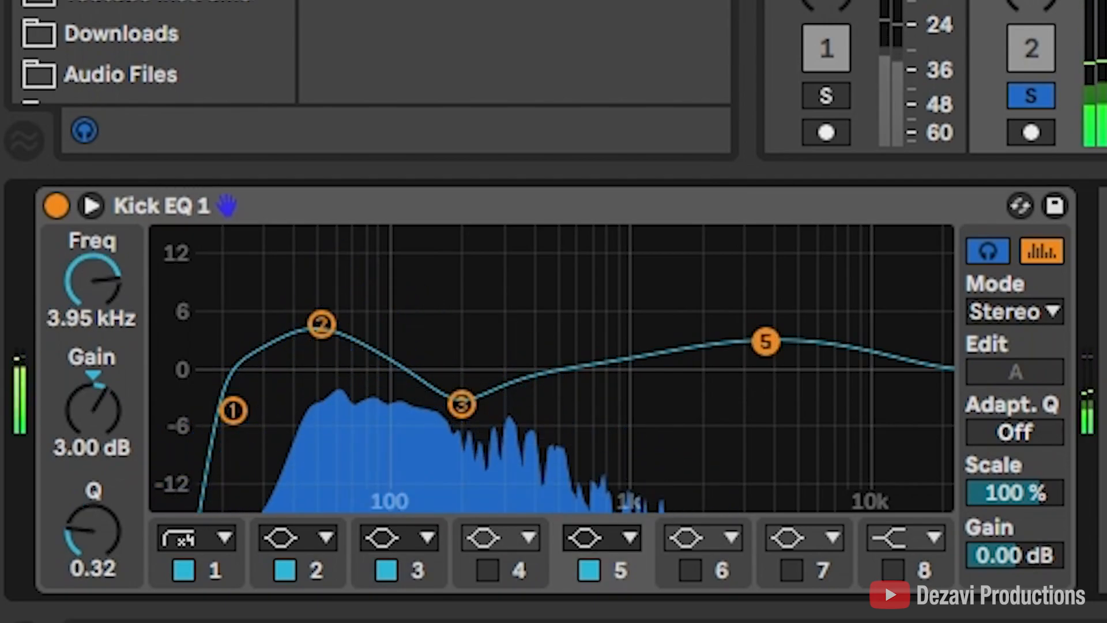
- Turn off audition mode in Kick EQ 1 and set band 3 to a frequency of 200 Hz with a Q of 0.40
{"action": "left_click", "coordinate": [976, 254]}
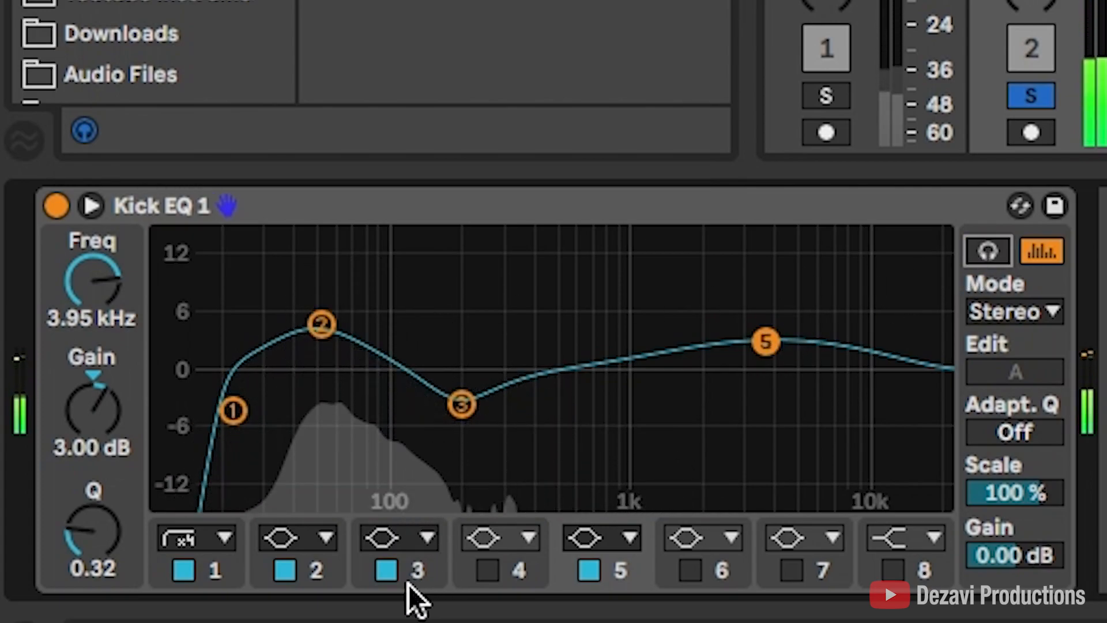
{"action": "left_click", "coordinate": [415, 570]}
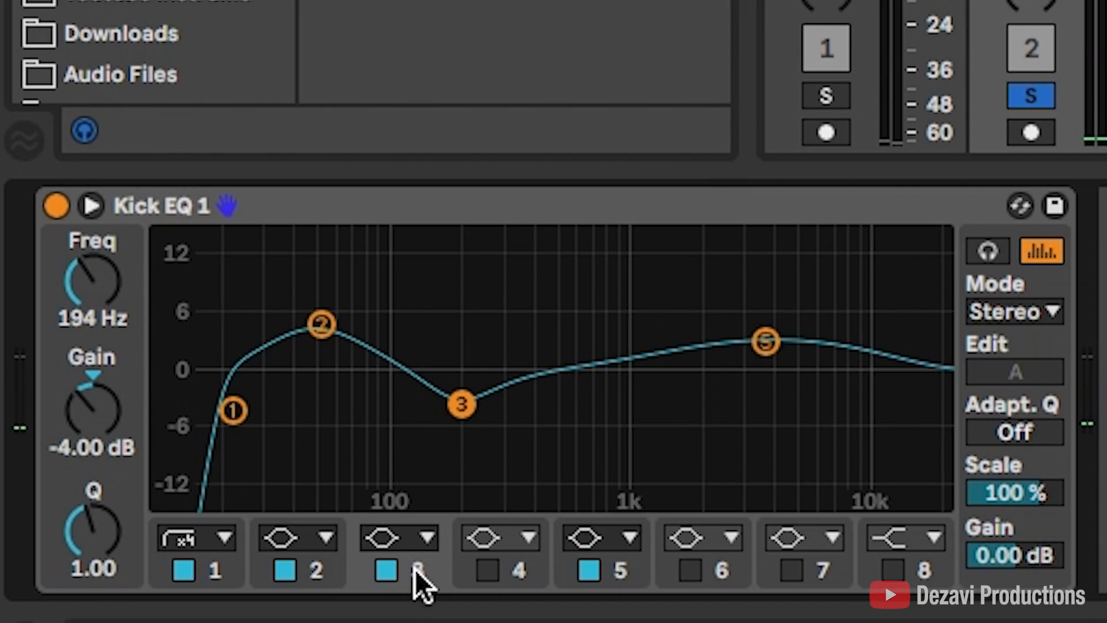
{"action": "left_click", "coordinate": [93, 317]}
{"action": "type", "text": "200"}
{"action": "key", "text": "Return"}
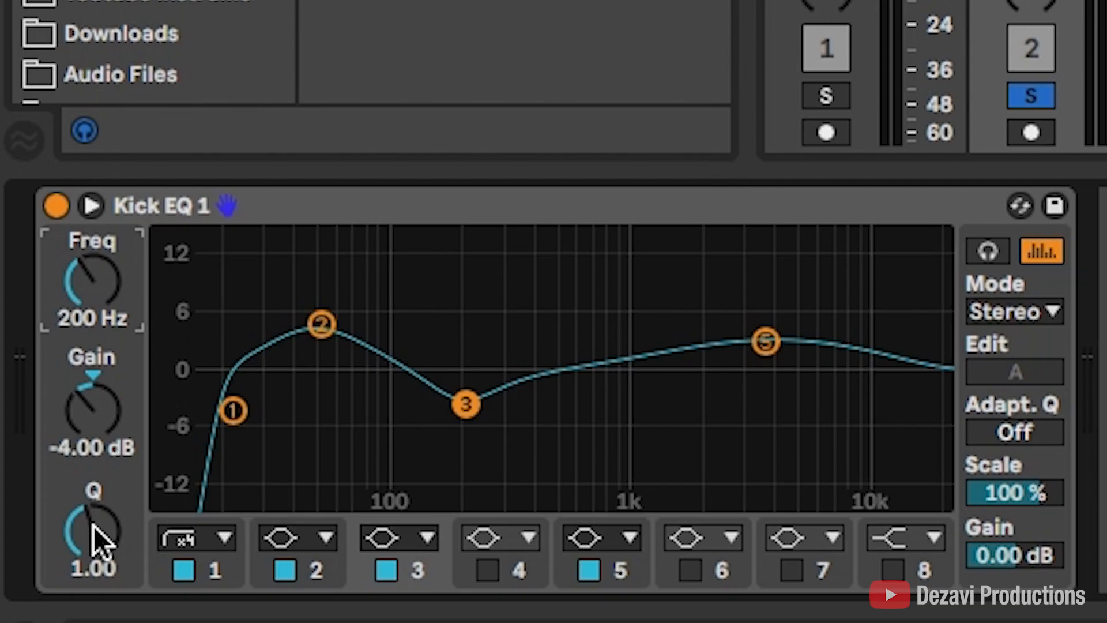
{"action": "left_click_drag", "start_coordinate": [85, 514], "coordinate": [85, 555]}
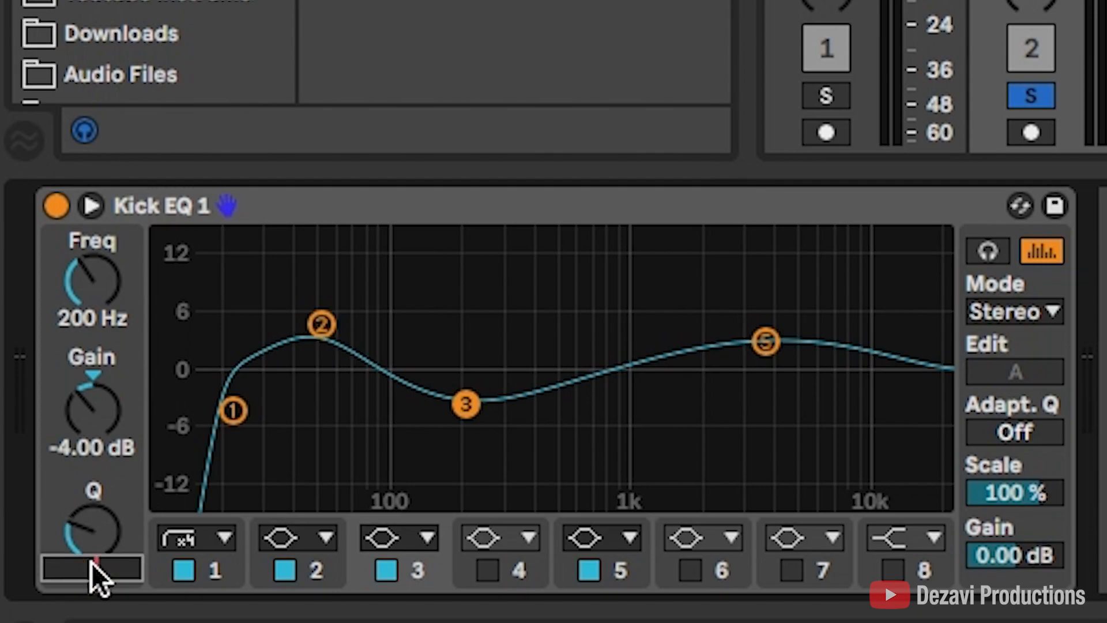
{"action": "type", "text": "0.4"}
{"action": "key", "text": "Return"}
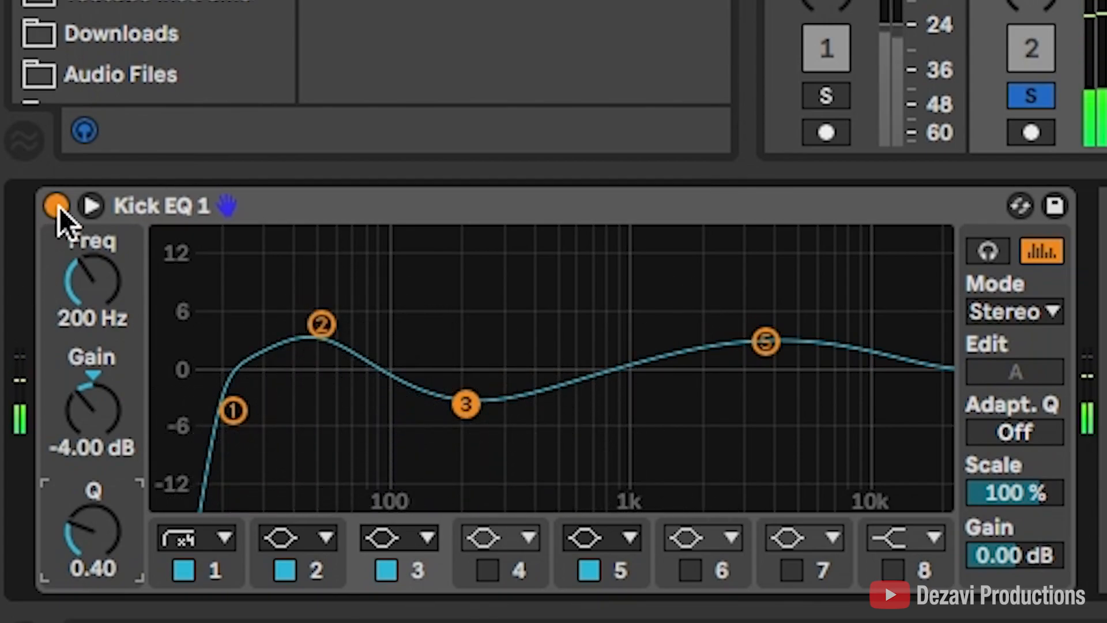
- Compare the kick with Kick EQ 1 bypassed and enabled, and refine band 3 to about 215 Hz, -3.1 dB and Q 2.11
{"action": "left_click", "coordinate": [58, 206]}
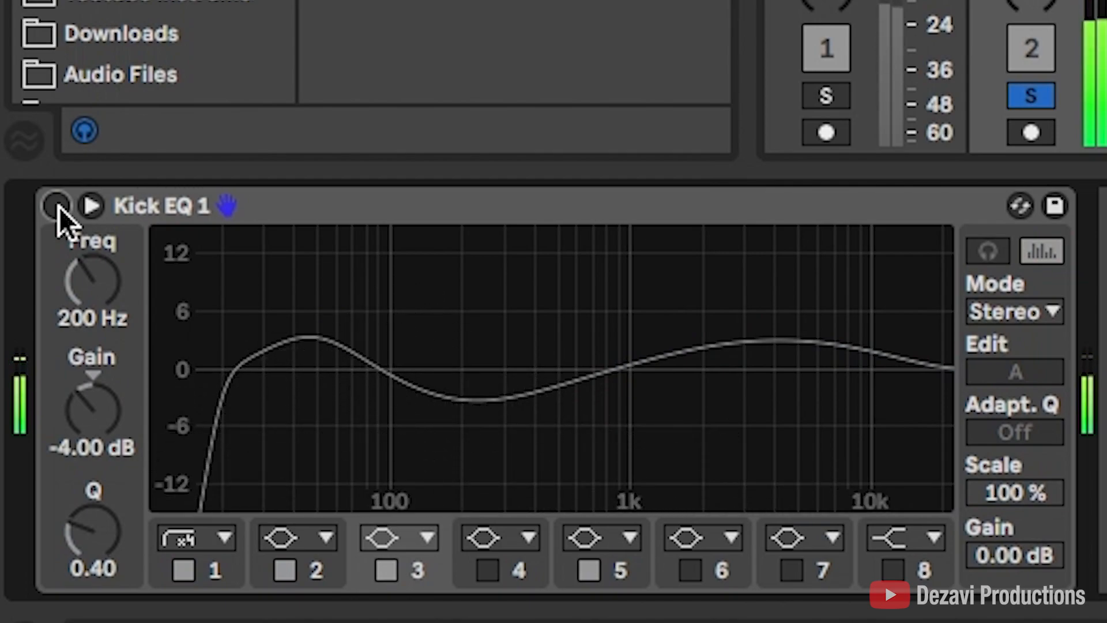
{"action": "left_click", "coordinate": [57, 206]}
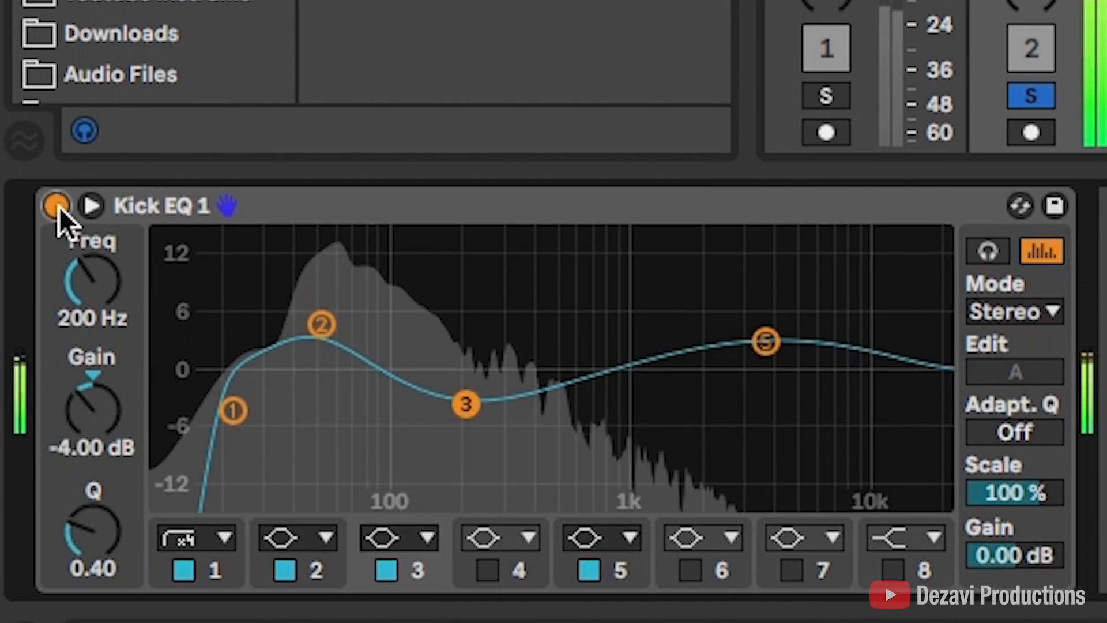
{"action": "left_click_drag", "start_coordinate": [467, 402], "coordinate": [470, 395]}
{"action": "left_click_drag", "start_coordinate": [69, 548], "coordinate": [69, 475]}
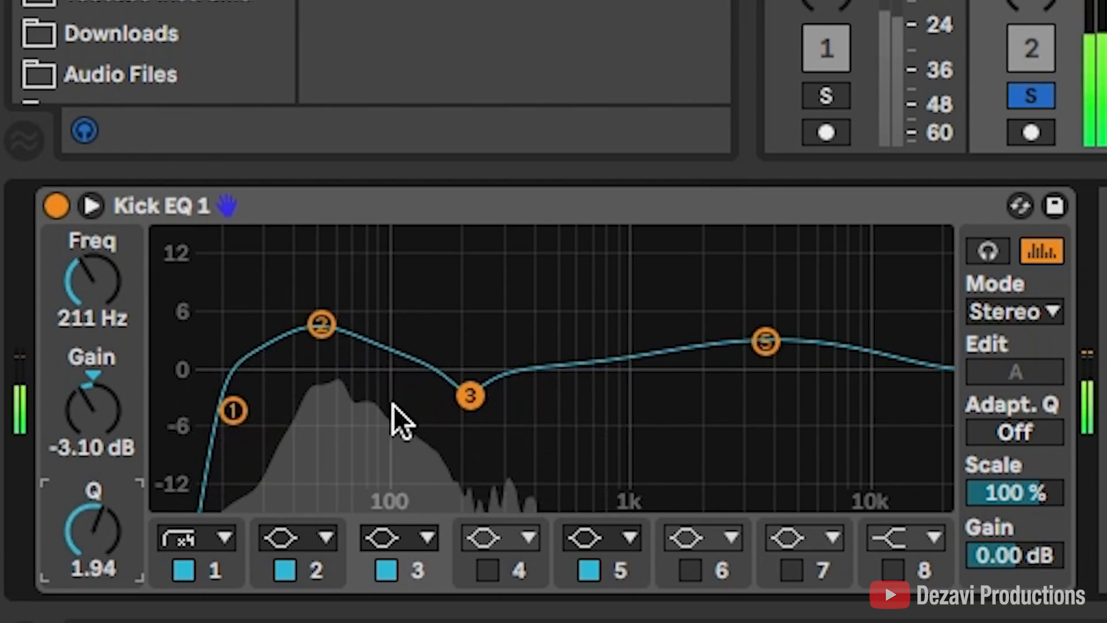
{"action": "left_click_drag", "start_coordinate": [82, 527], "coordinate": [82, 518]}
{"action": "left_click_drag", "start_coordinate": [467, 398], "coordinate": [470, 398]}
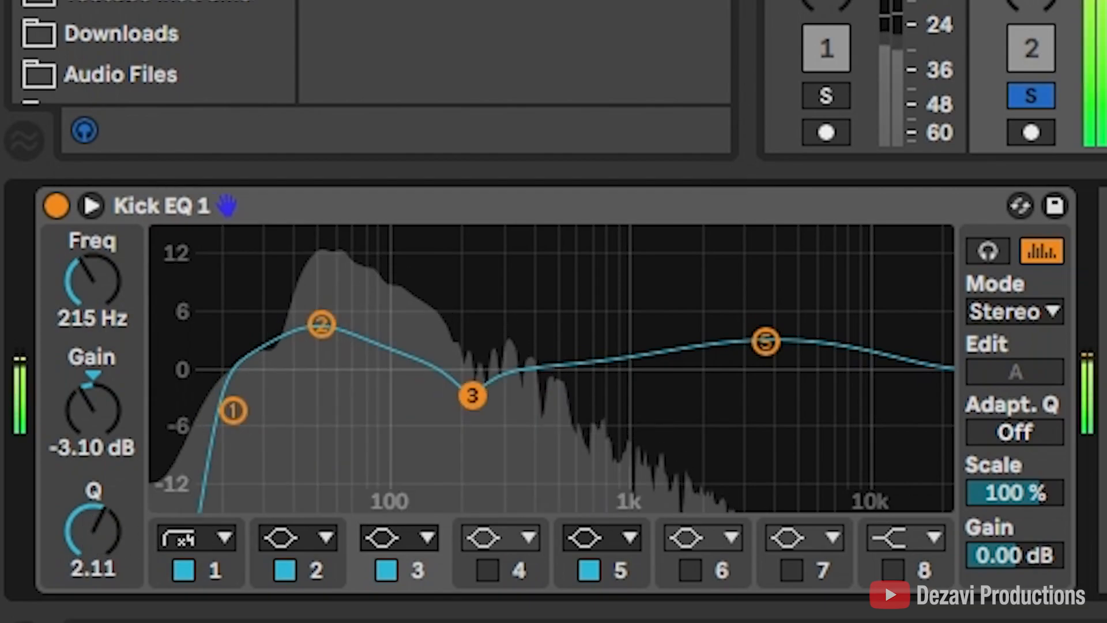
- Change band 5 of Kick EQ 1 to a low-pass filter at about 2.16 kHz with Q 0.82, and compare it with the EQ bypassed
{"action": "left_click_drag", "start_coordinate": [763, 340], "coordinate": [758, 372]}
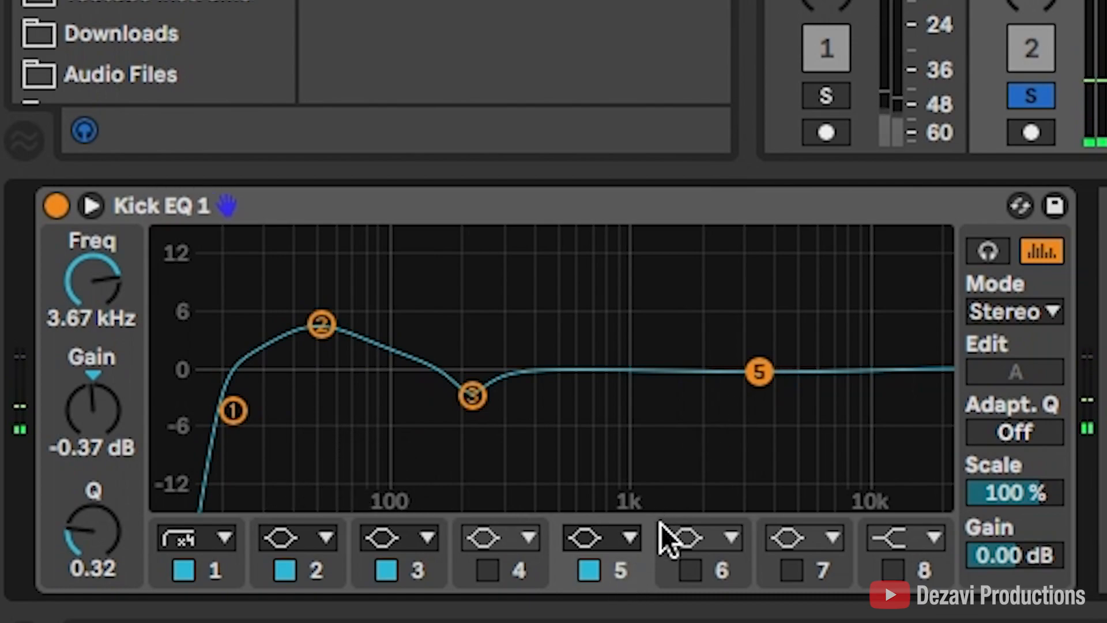
{"action": "left_click", "coordinate": [607, 526]}
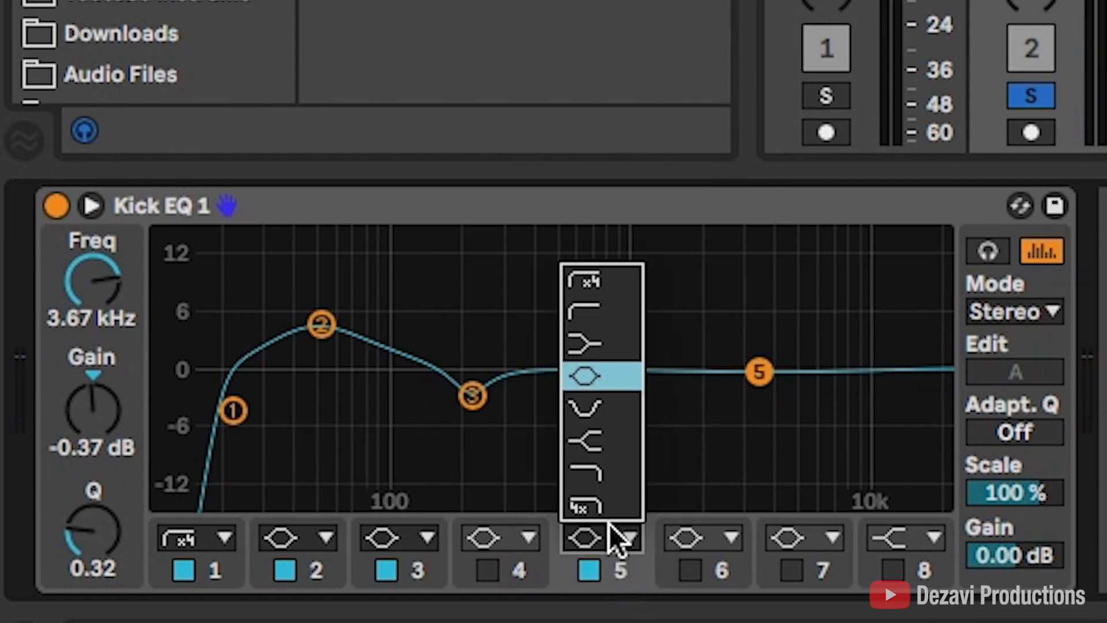
{"action": "left_click", "coordinate": [607, 472]}
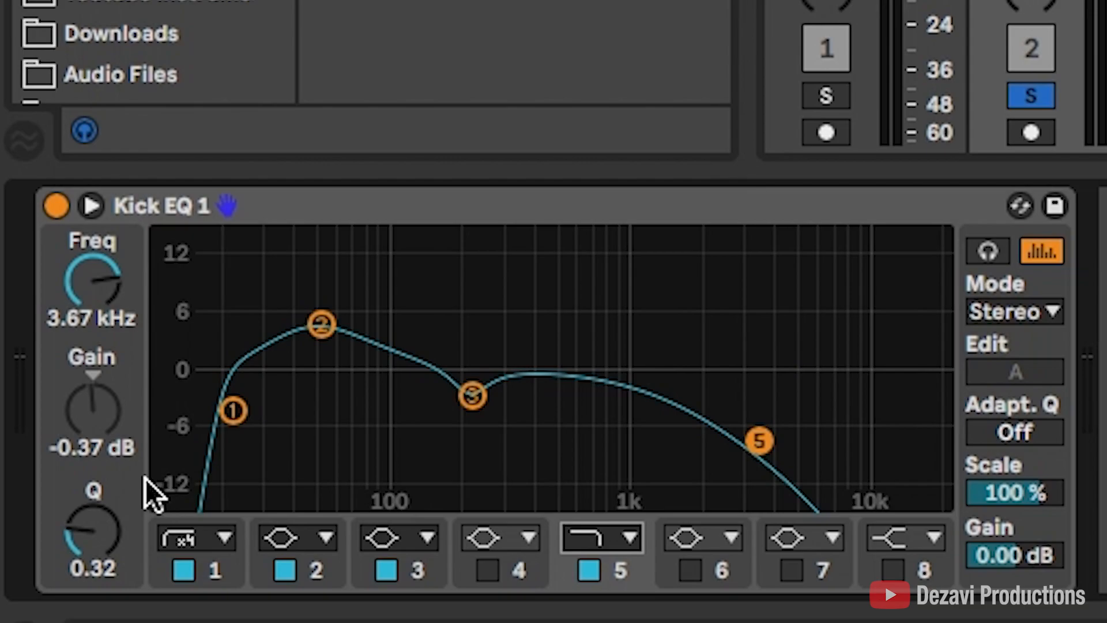
{"action": "left_click_drag", "start_coordinate": [98, 517], "coordinate": [98, 488]}
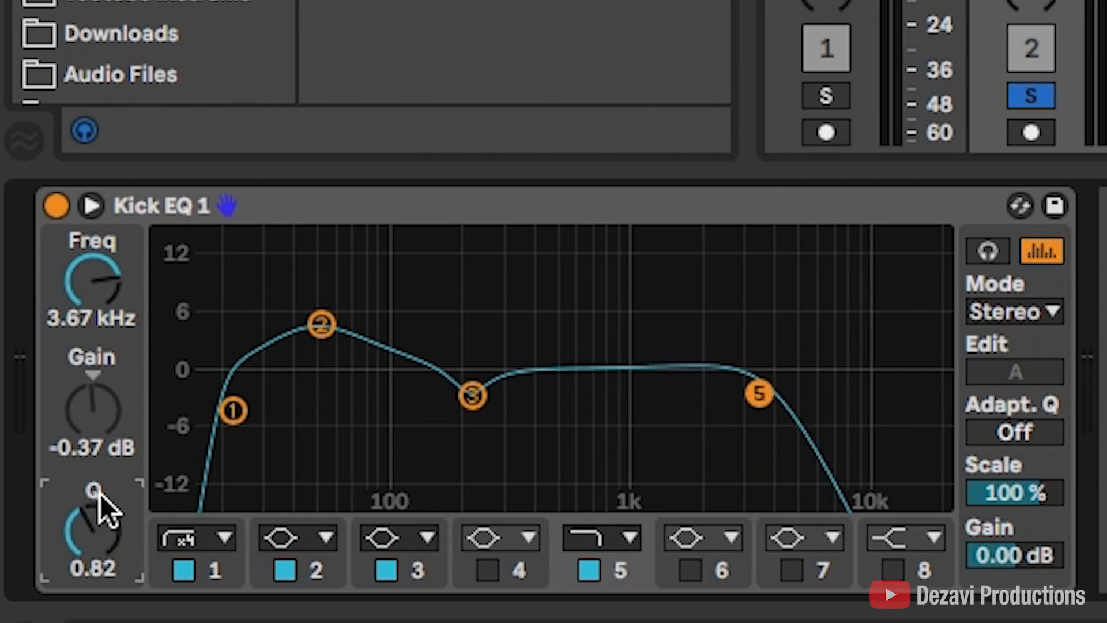
{"action": "left_click_drag", "start_coordinate": [99, 291], "coordinate": [99, 306]}
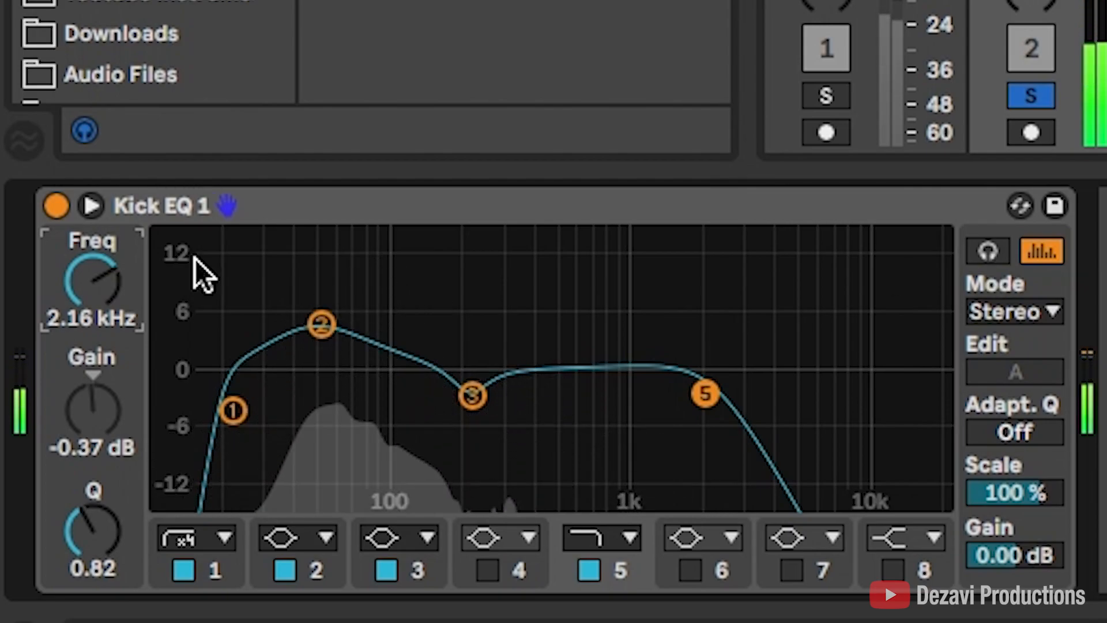
{"action": "left_click", "coordinate": [51, 205]}
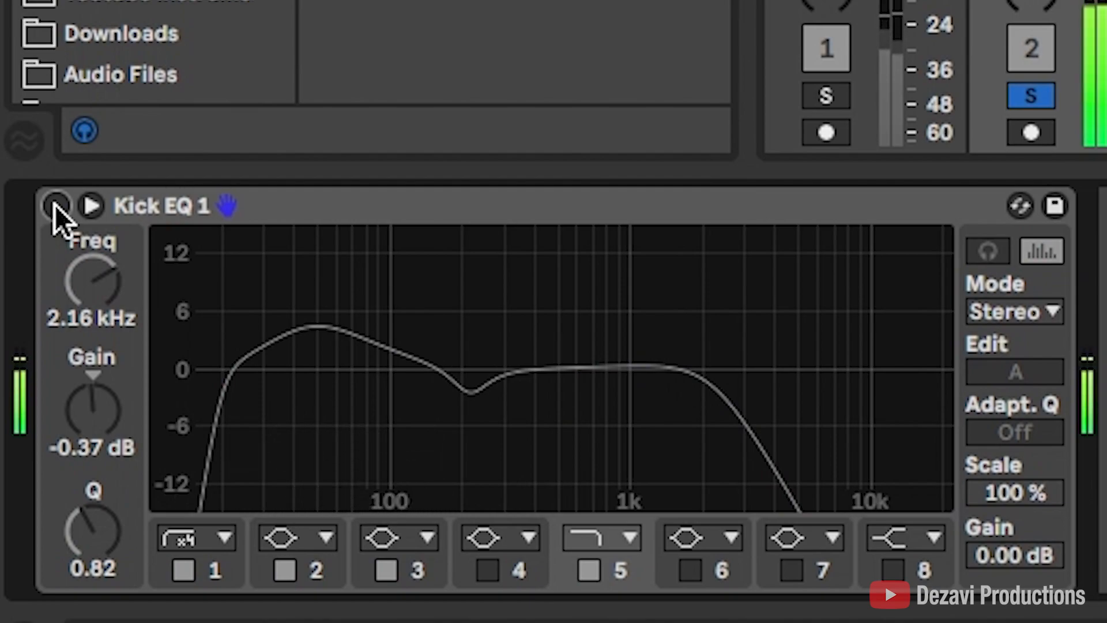
{"action": "left_click", "coordinate": [54, 204]}
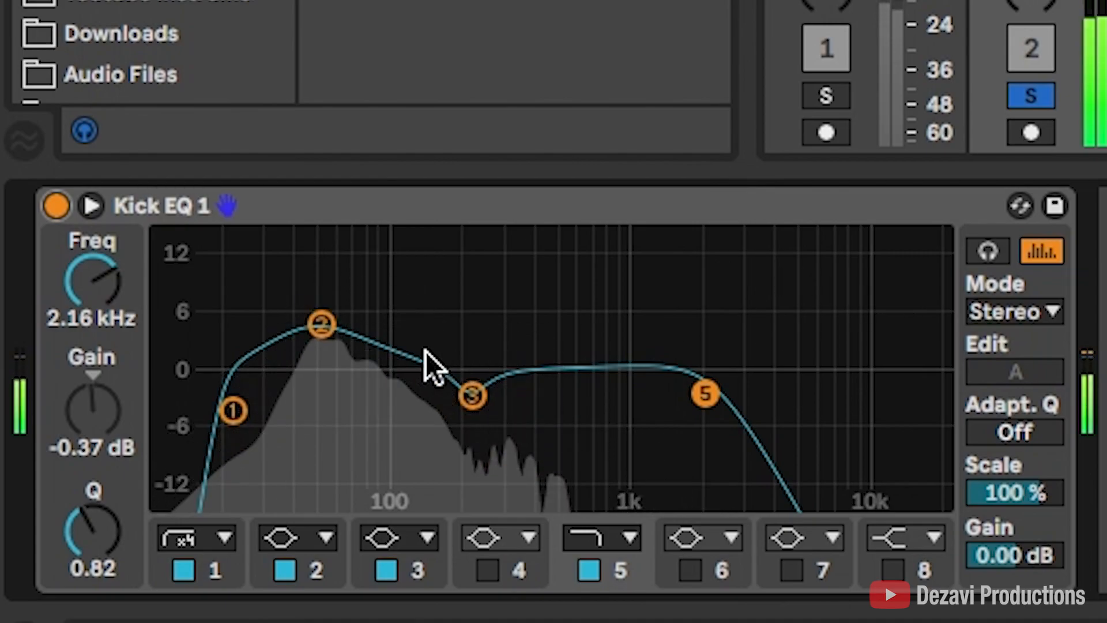
- Lower the Q of band 2 in Kick EQ 1 to 0.50 and compare the kick with the EQ bypassed and enabled
{"action": "left_click", "coordinate": [320, 326]}
{"action": "left_click_drag", "start_coordinate": [128, 516], "coordinate": [128, 539]}
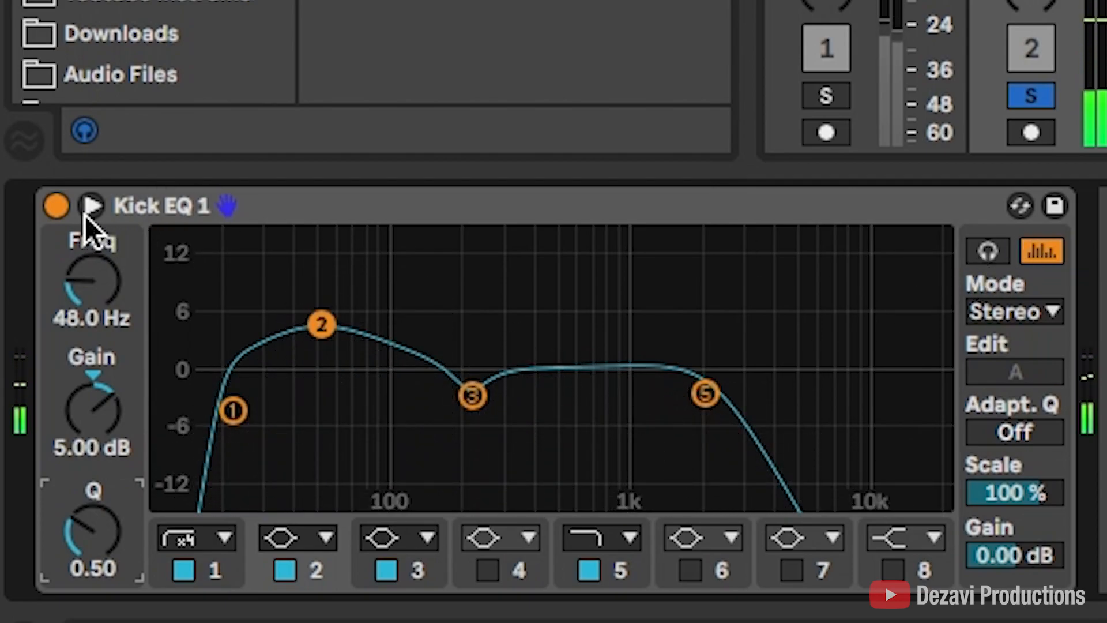
{"action": "left_click", "coordinate": [52, 207]}
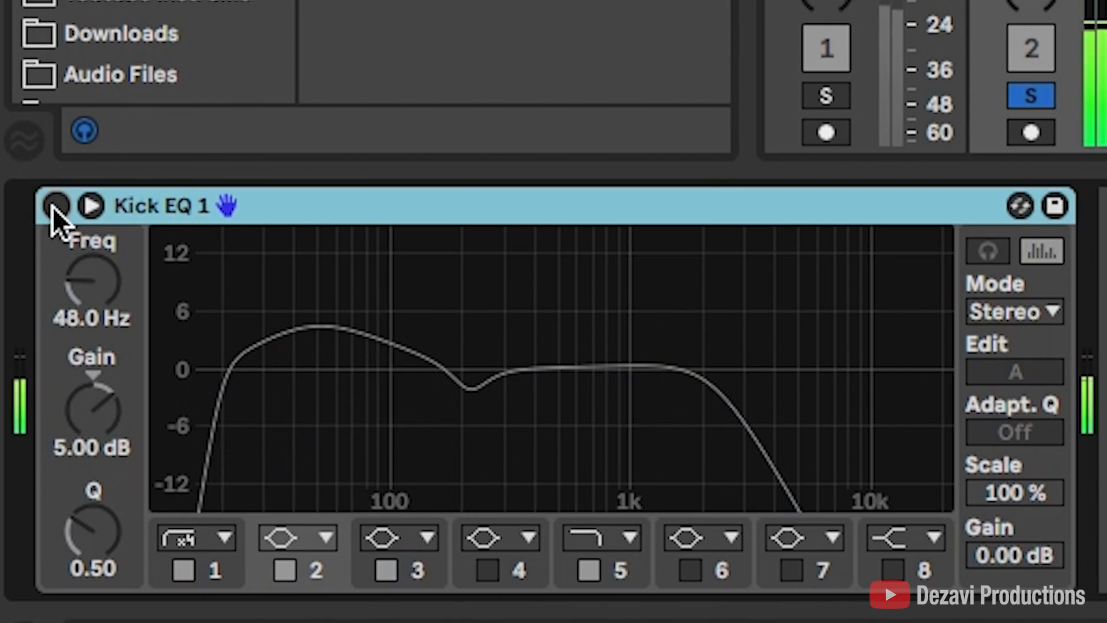
{"action": "left_click", "coordinate": [53, 207]}
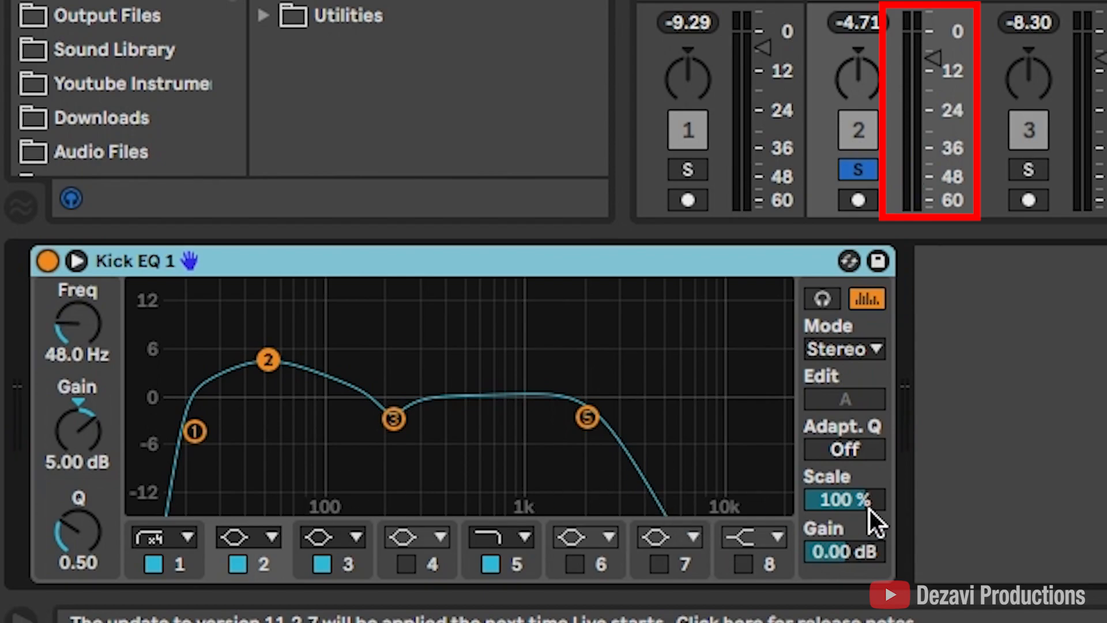
- Set the output gain of Kick EQ 1 to -3 dB and compare the kick's level with the EQ bypassed and enabled
{"action": "left_click", "coordinate": [831, 553]}
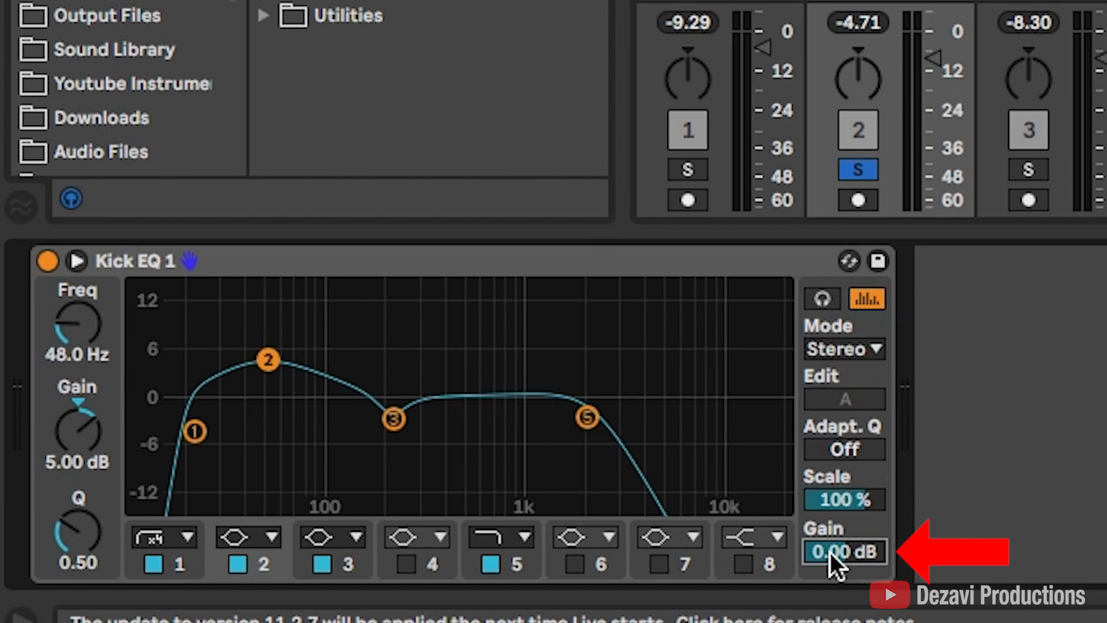
{"action": "type", "text": "-3"}
{"action": "key", "text": "Return"}
{"action": "left_click", "coordinate": [48, 263]}
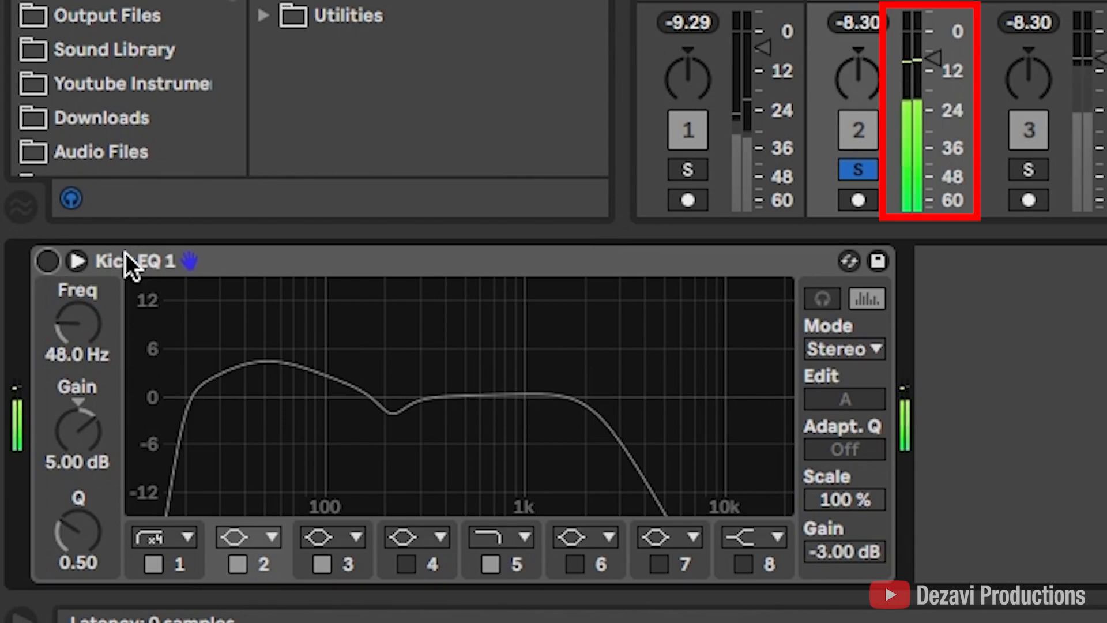
{"action": "left_click", "coordinate": [51, 266]}
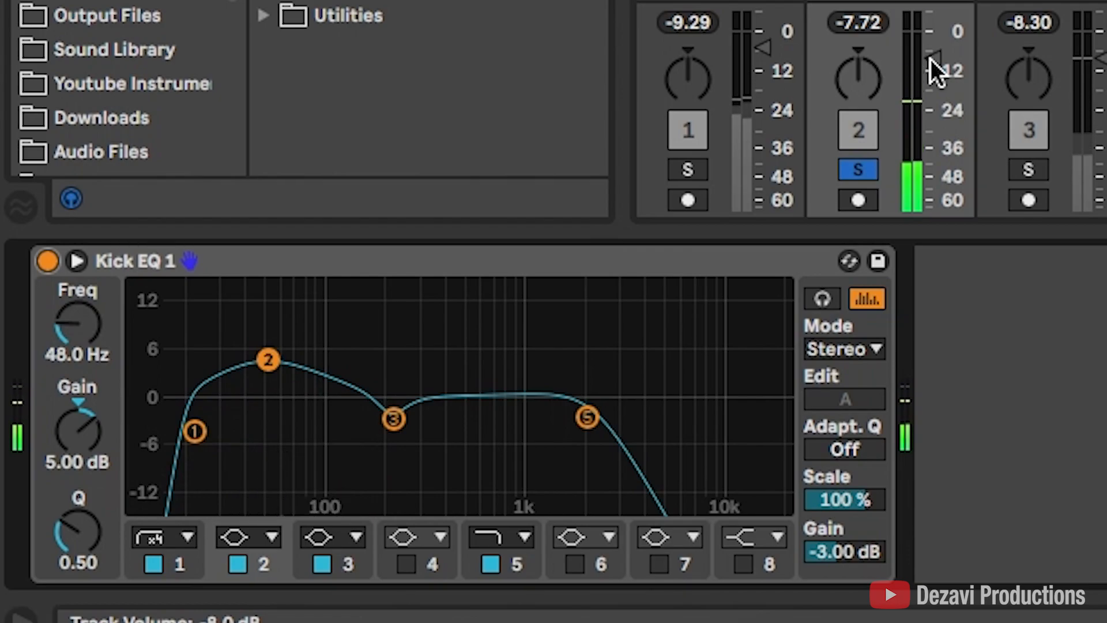
- Turn on Adaptive Q in Kick EQ 1 and raise the Kick track's volume to about -6.4 dB, comparing it with the EQ bypassed
{"action": "left_click", "coordinate": [852, 445]}
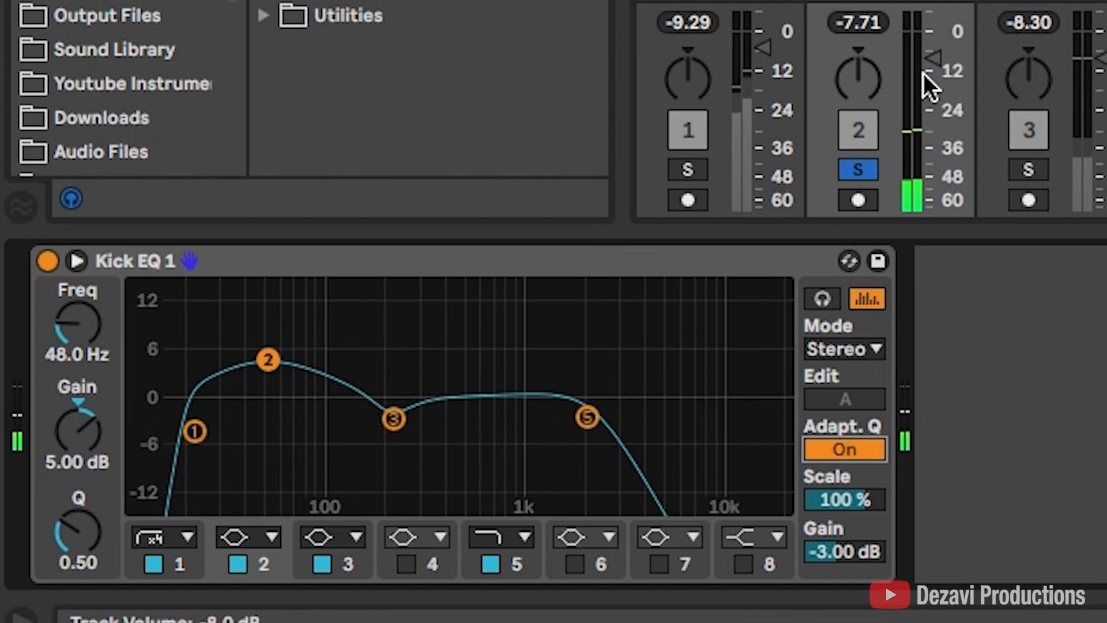
{"action": "left_click_drag", "start_coordinate": [945, 57], "coordinate": [945, 52]}
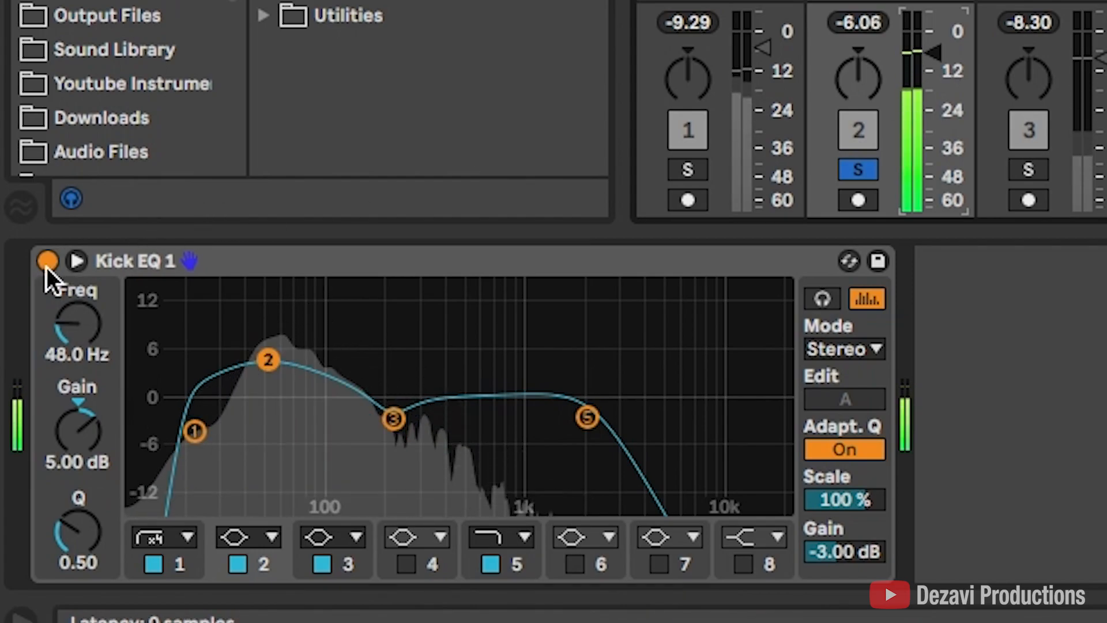
{"action": "left_click", "coordinate": [47, 264]}
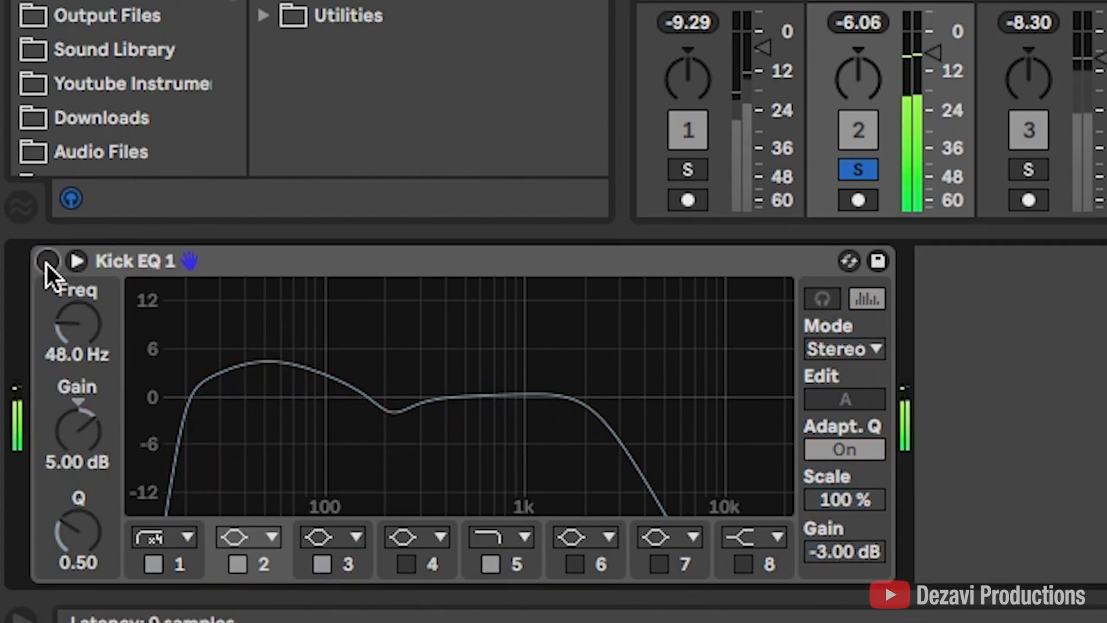
{"action": "left_click", "coordinate": [47, 264]}
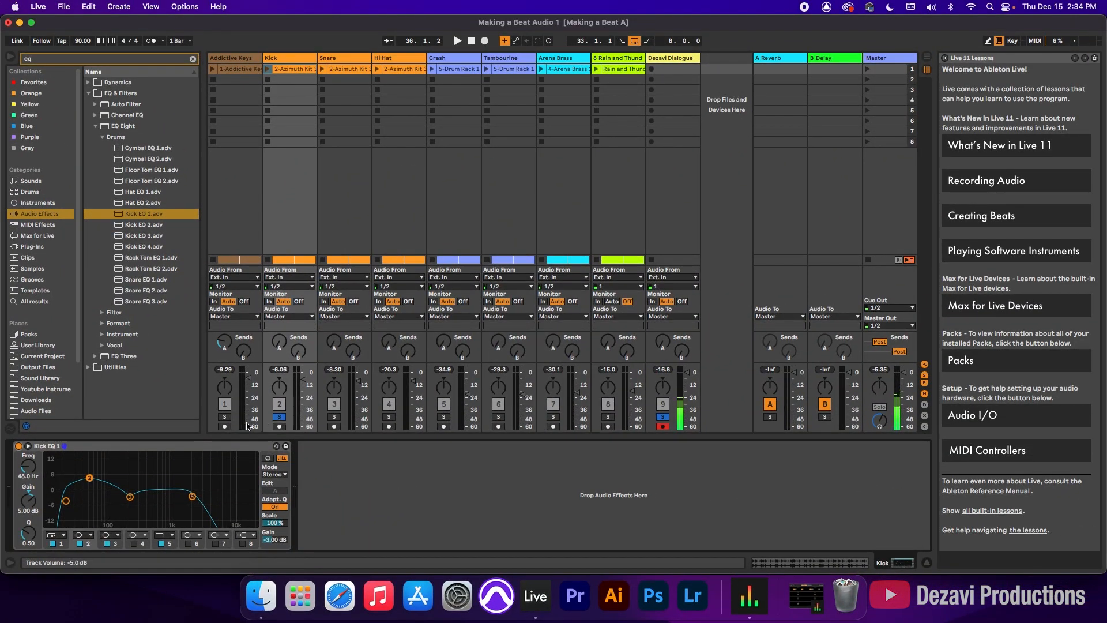
- Play the kick soloed together with the keys and adjust band 5 of Kick EQ 1 to about 3.16 kHz with a Q of 0.59
{"action": "left_click", "coordinate": [224, 416]}
{"action": "key", "text": "space"}
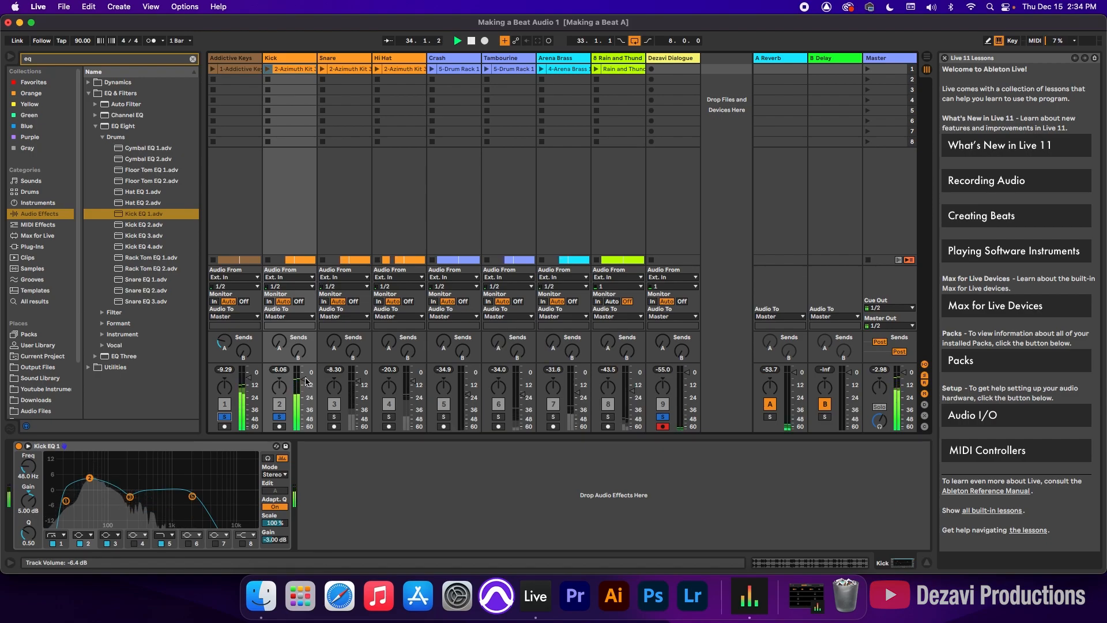
{"action": "left_click", "coordinate": [19, 447]}
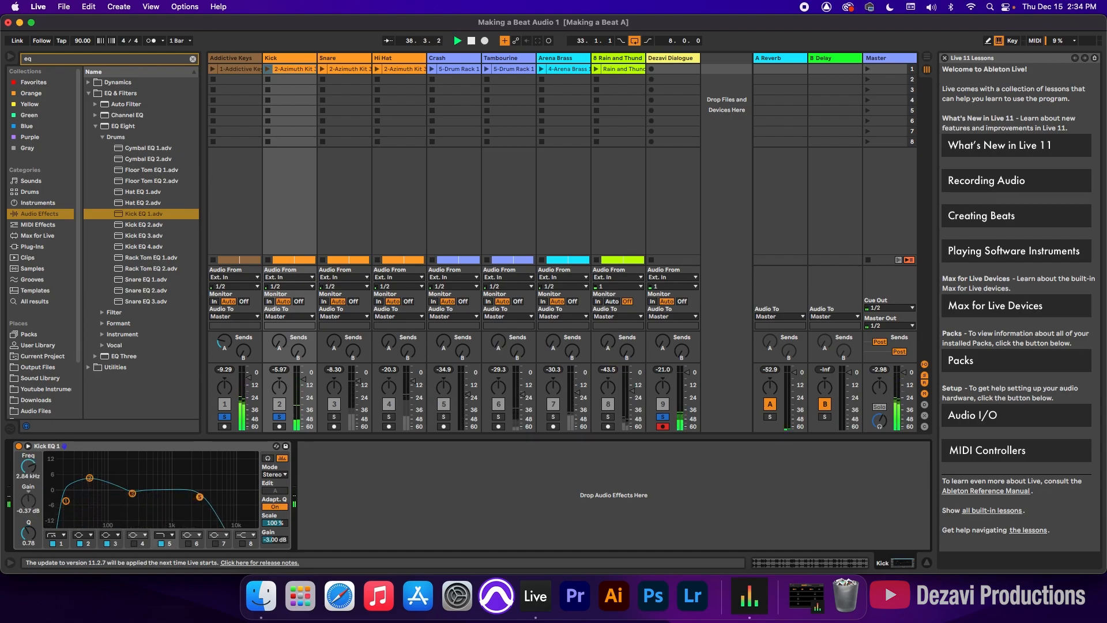
{"action": "left_click_drag", "start_coordinate": [200, 496], "coordinate": [202, 497]}
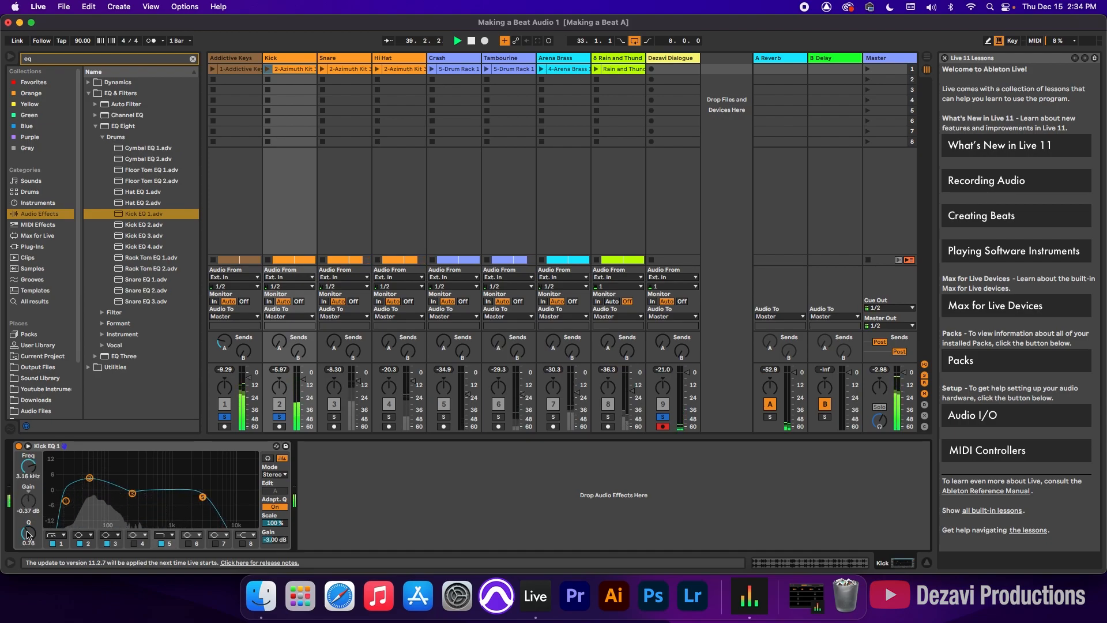
{"action": "left_click_drag", "start_coordinate": [28, 532], "coordinate": [29, 538]}
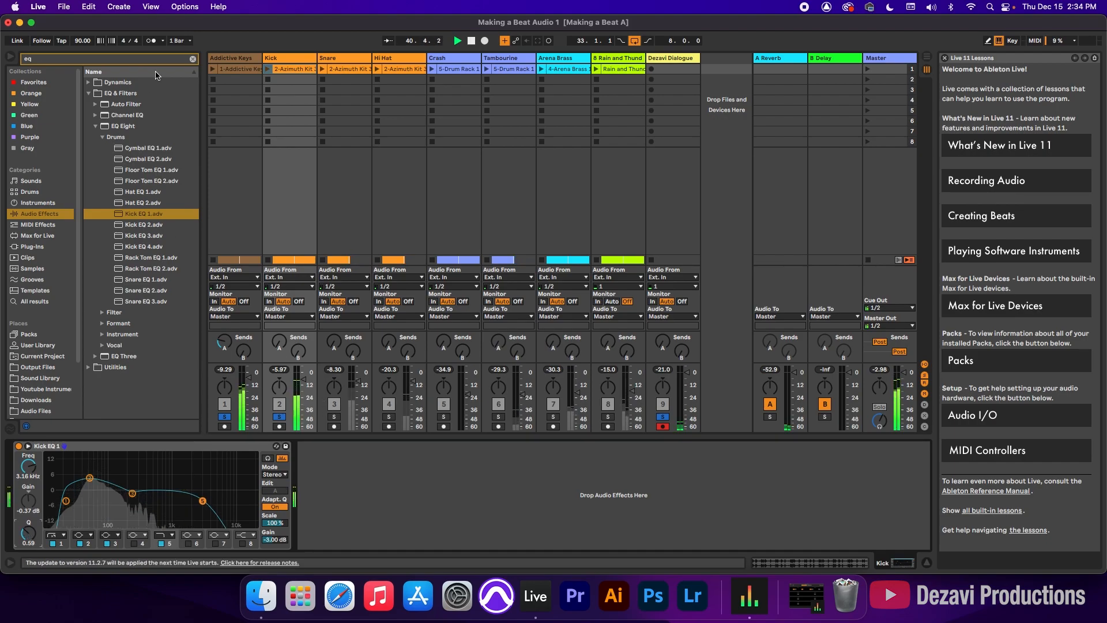
- Clear the browser search and collapse the EQ & Filters folder in the audio effects list
{"action": "left_click", "coordinate": [193, 59]}
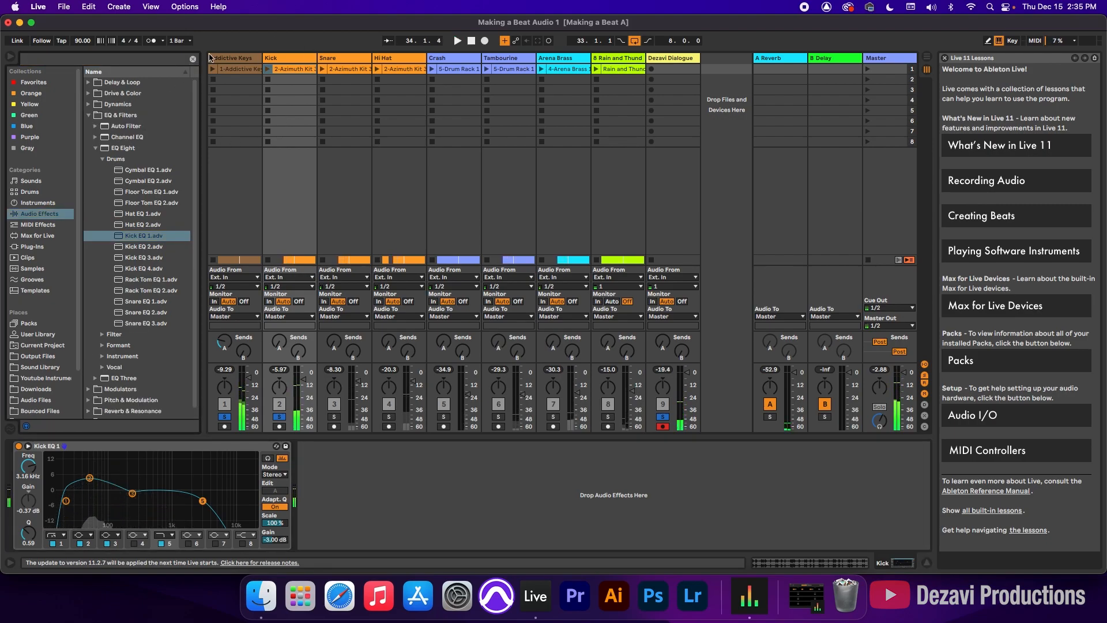
{"action": "left_click", "coordinate": [89, 115]}
{"action": "left_click", "coordinate": [101, 85]}
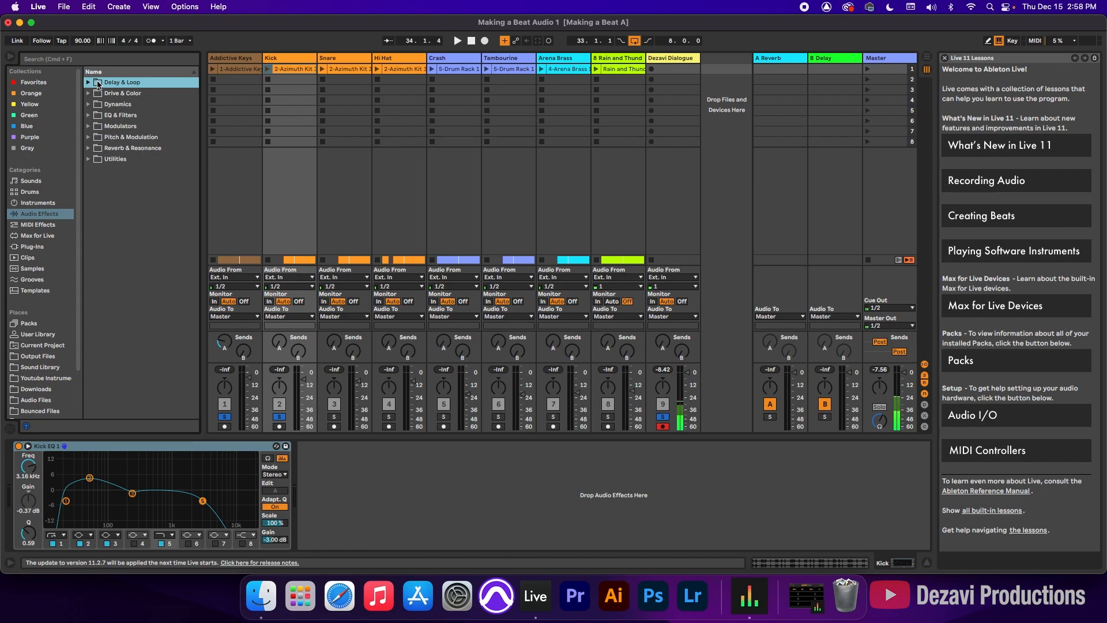
- Solo the Snare track and add the EQ Eight drum preset Snare EQ 1 to it
{"action": "left_click", "coordinate": [334, 417]}
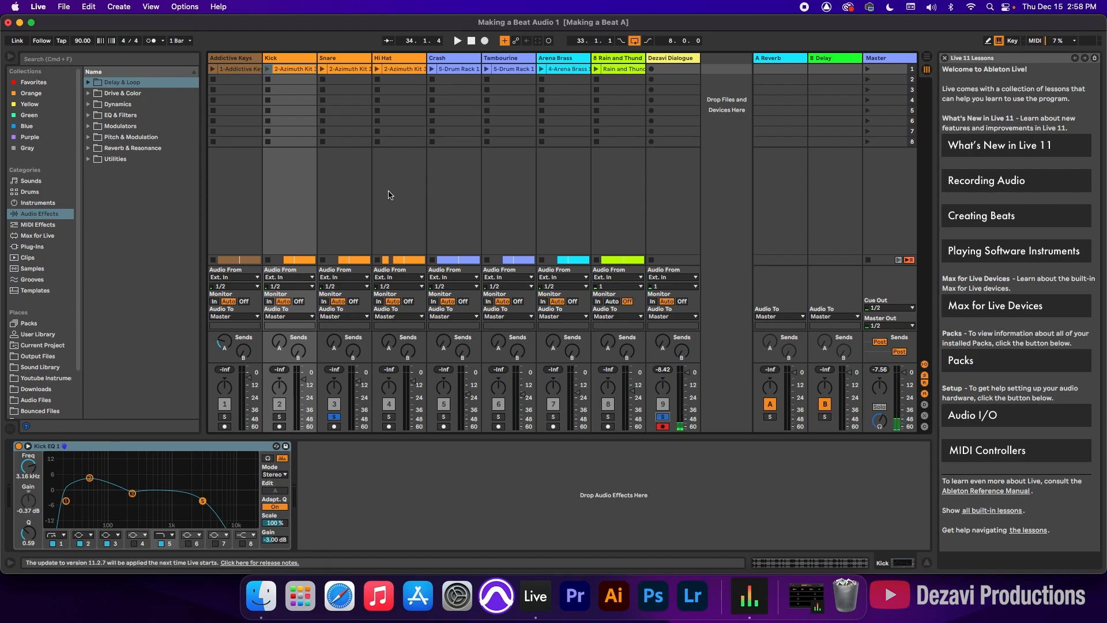
{"action": "left_click", "coordinate": [344, 58]}
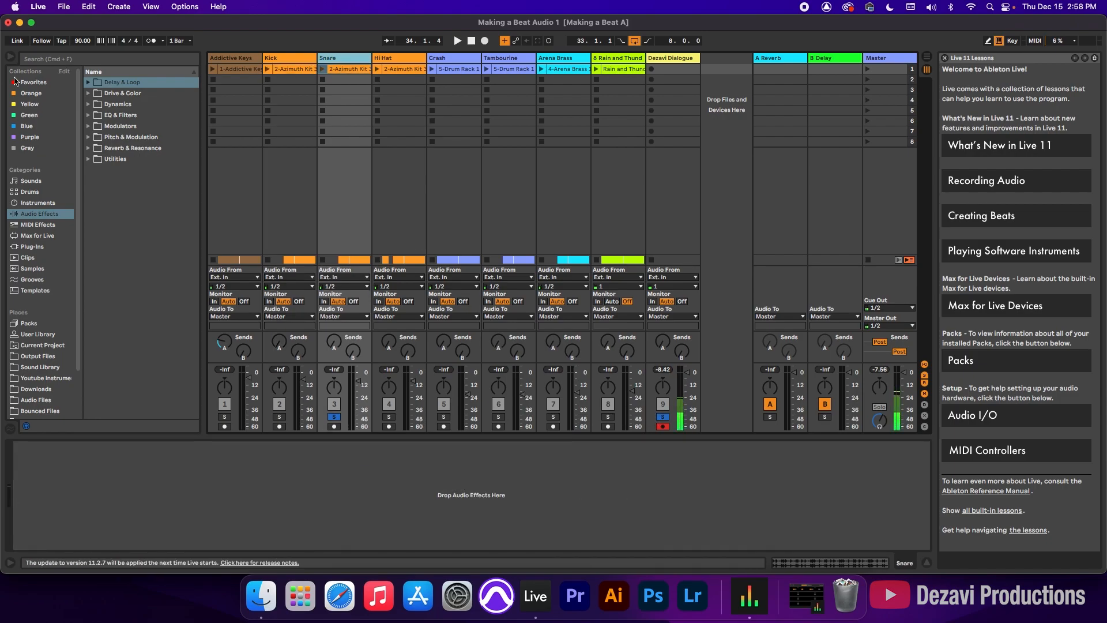
{"action": "left_click", "coordinate": [39, 59]}
{"action": "type", "text": "e"}
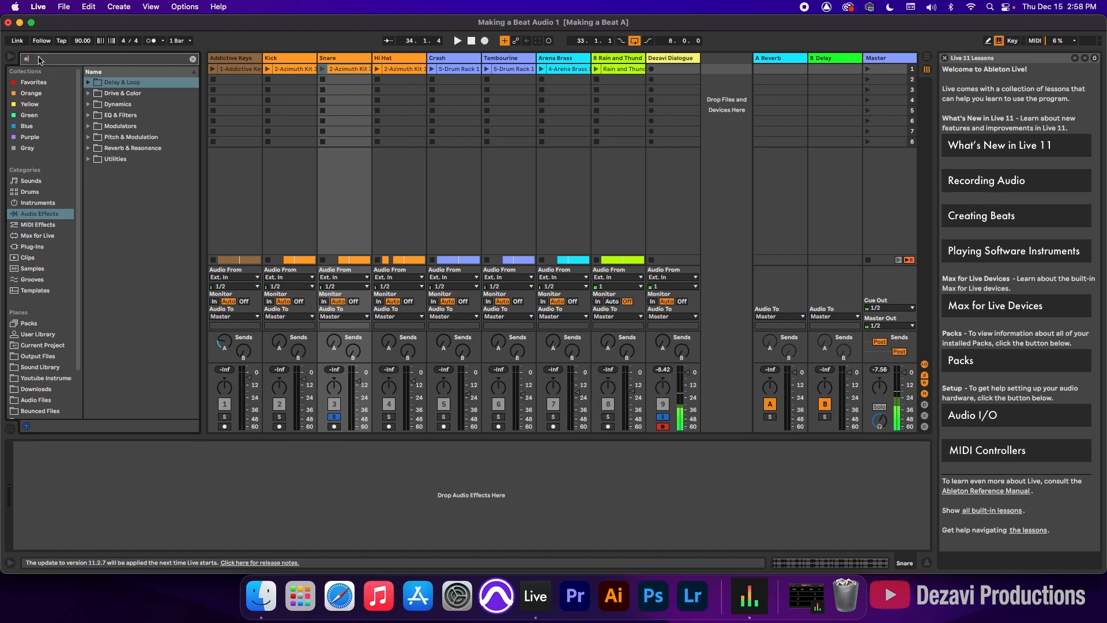
{"action": "type", "text": "q"}
{"action": "left_click", "coordinate": [88, 94]}
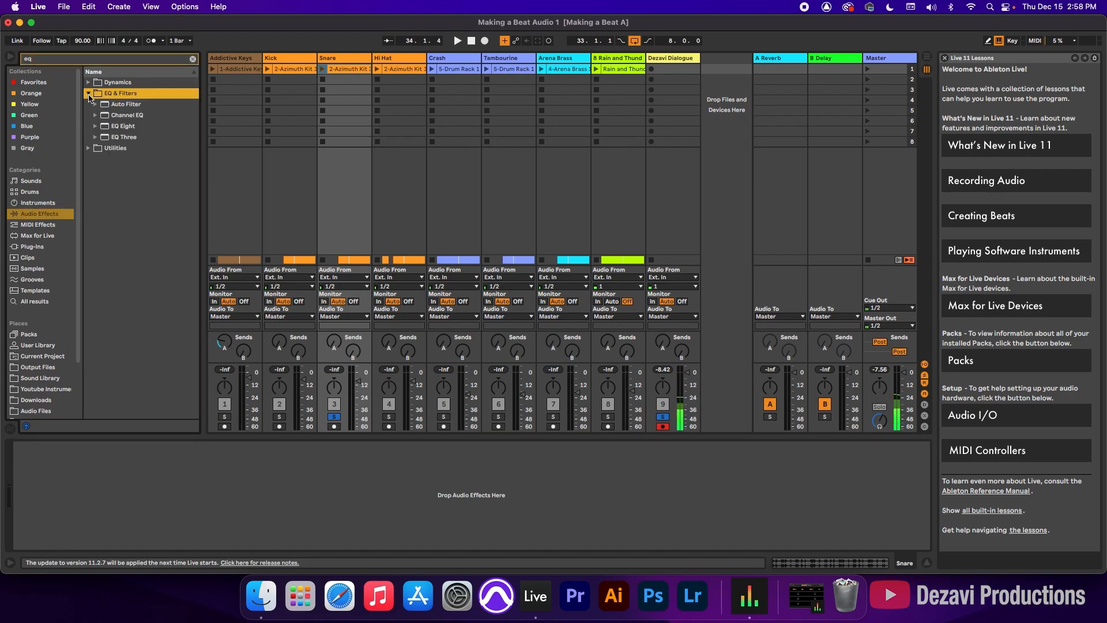
{"action": "left_click", "coordinate": [95, 127]}
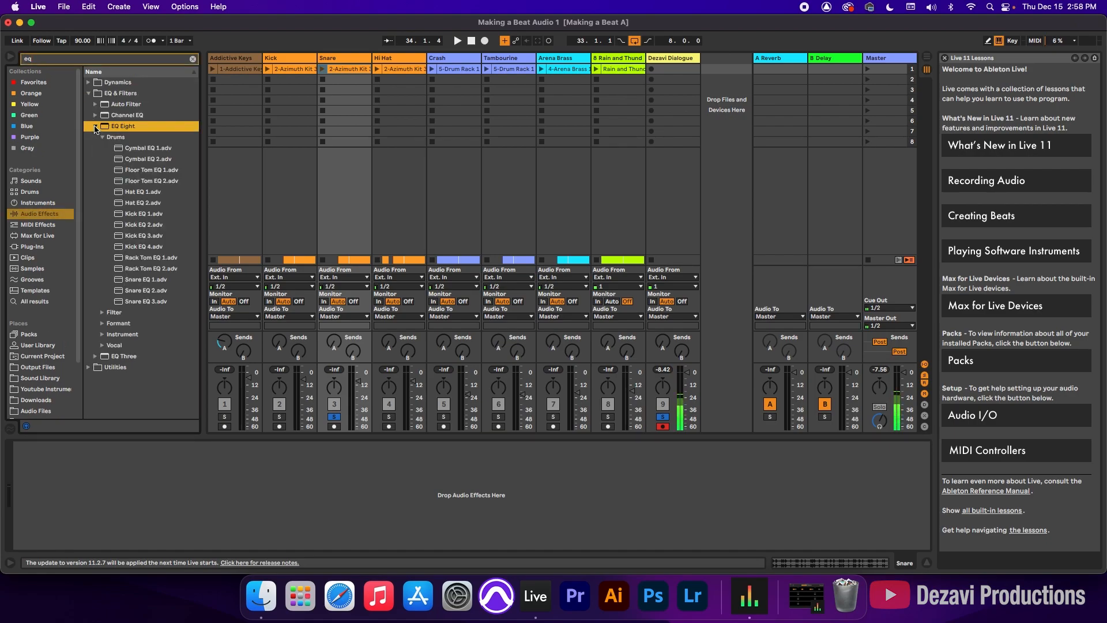
{"action": "left_click", "coordinate": [126, 280]}
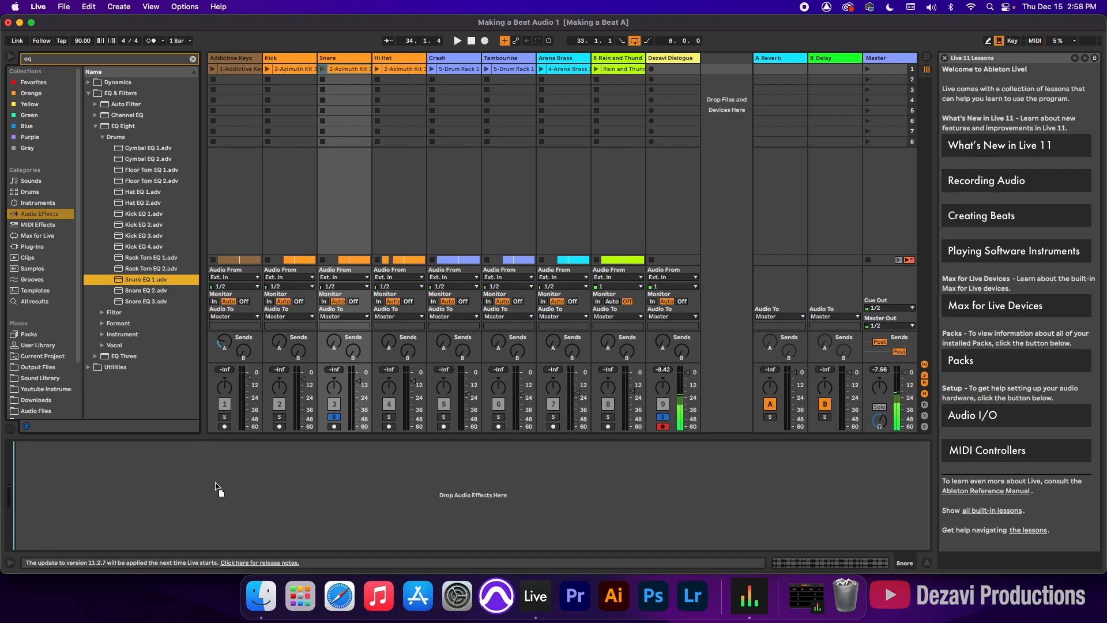
{"action": "left_click_drag", "start_coordinate": [215, 483], "coordinate": [218, 485]}
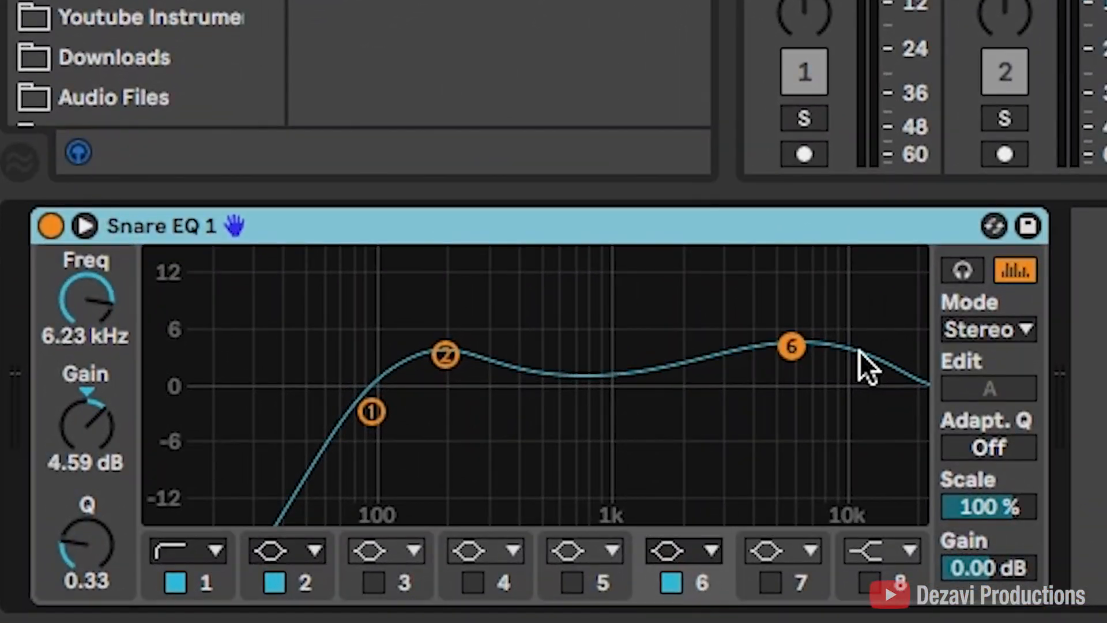
- Turn on audition mode in Snare EQ 1 and enable band 3 at about 1.17 kHz
{"action": "left_click", "coordinate": [967, 268]}
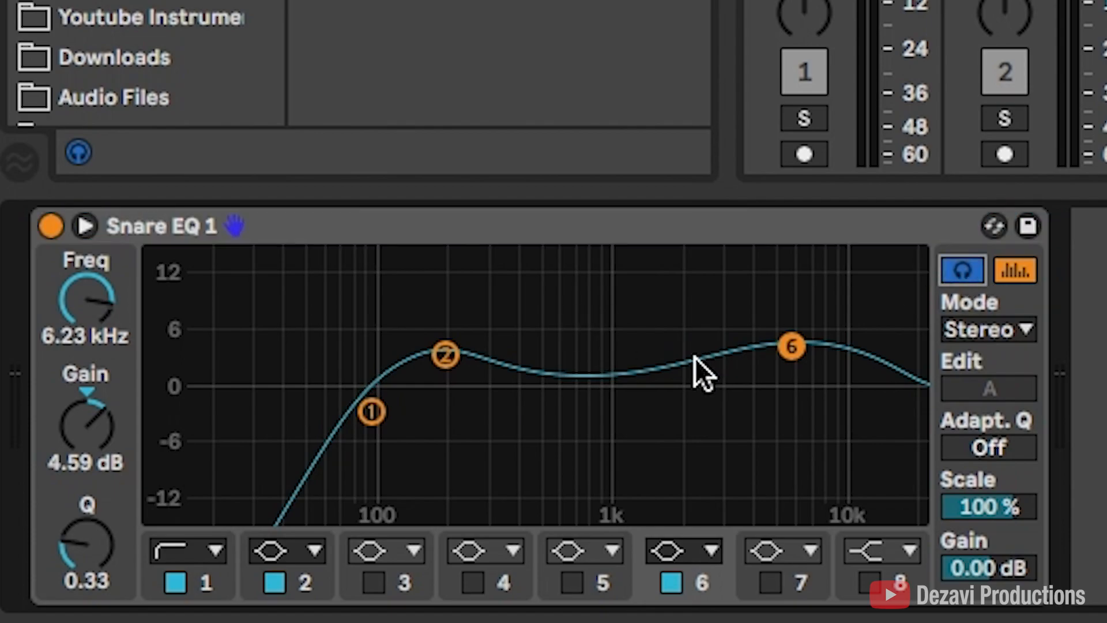
{"action": "left_click", "coordinate": [374, 582]}
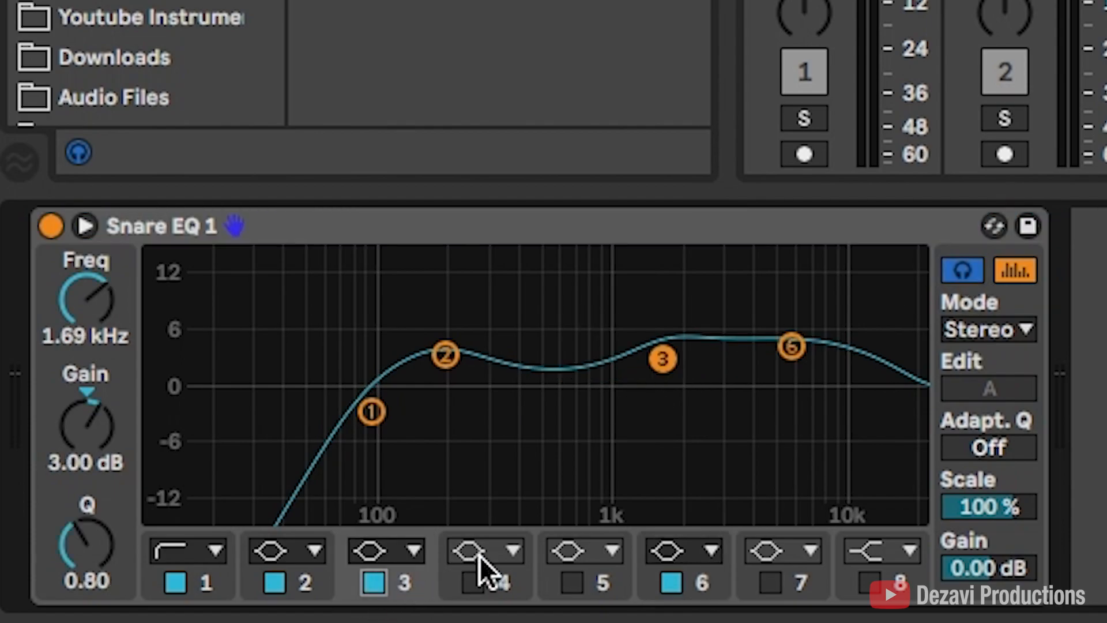
{"action": "mouse_move", "coordinate": [112, 312]}
{"action": "left_mouse_down"}
{"action": "mouse_move", "coordinate": [112, 338]}
{"action": "mouse_move", "coordinate": [113, 326]}
{"action": "left_mouse_up"}
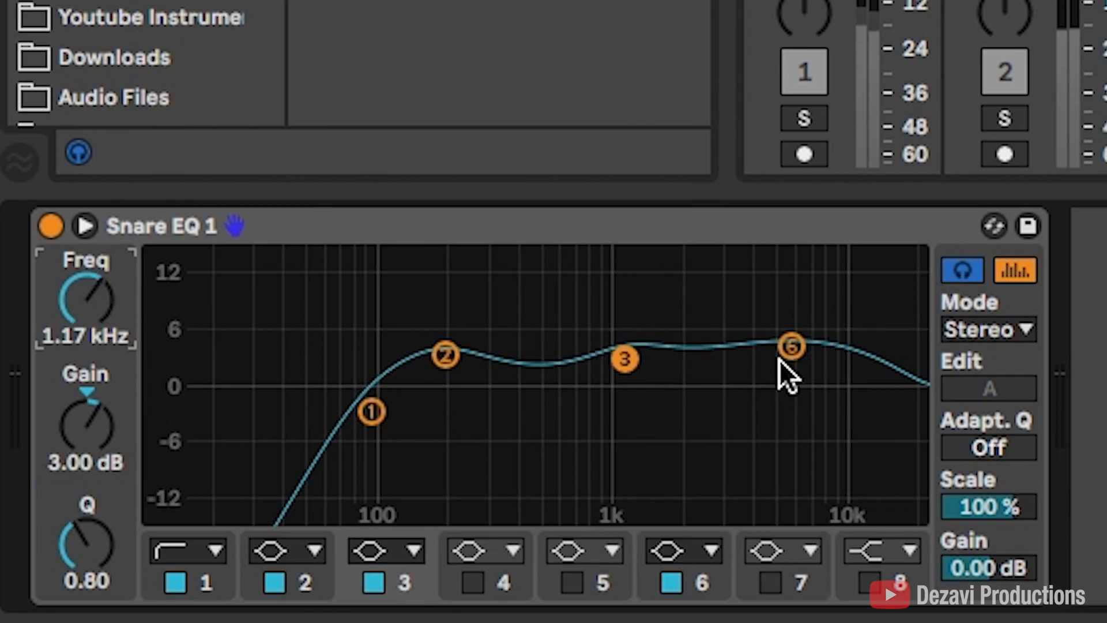
- Change band 6 of Snare EQ 1 to a high shelf at about 5.39 kHz with 4.83 dB gain and a Q of 0.61
{"action": "left_click", "coordinate": [790, 347]}
{"action": "mouse_move", "coordinate": [791, 346]}
{"action": "left_mouse_down"}
{"action": "mouse_move", "coordinate": [805, 340]}
{"action": "mouse_move", "coordinate": [789, 346]}
{"action": "left_mouse_up"}
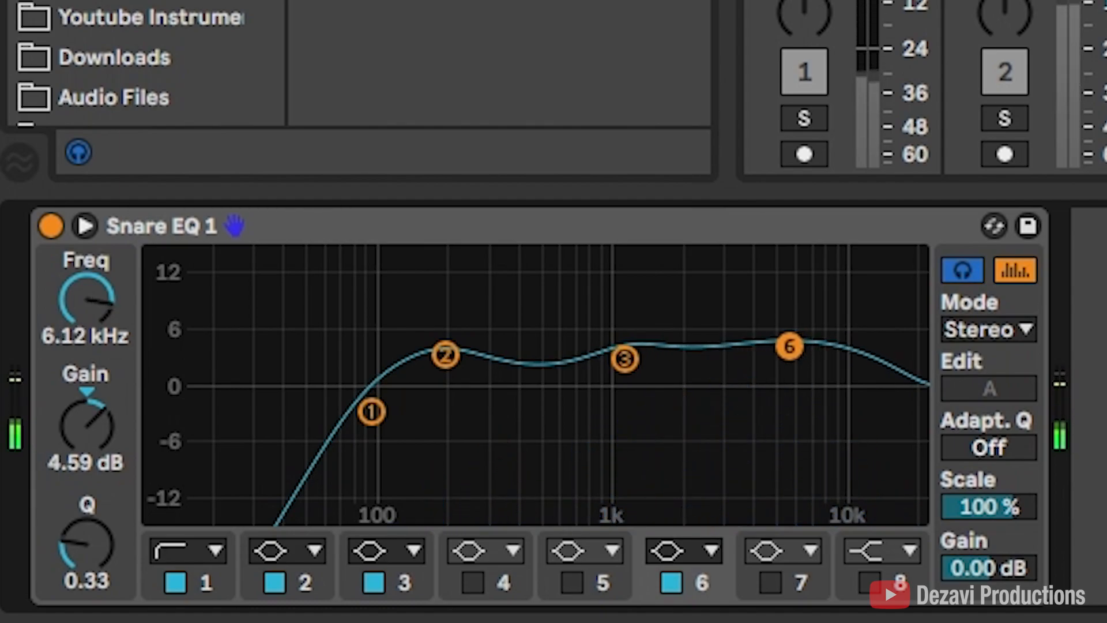
{"action": "left_click", "coordinate": [678, 551]}
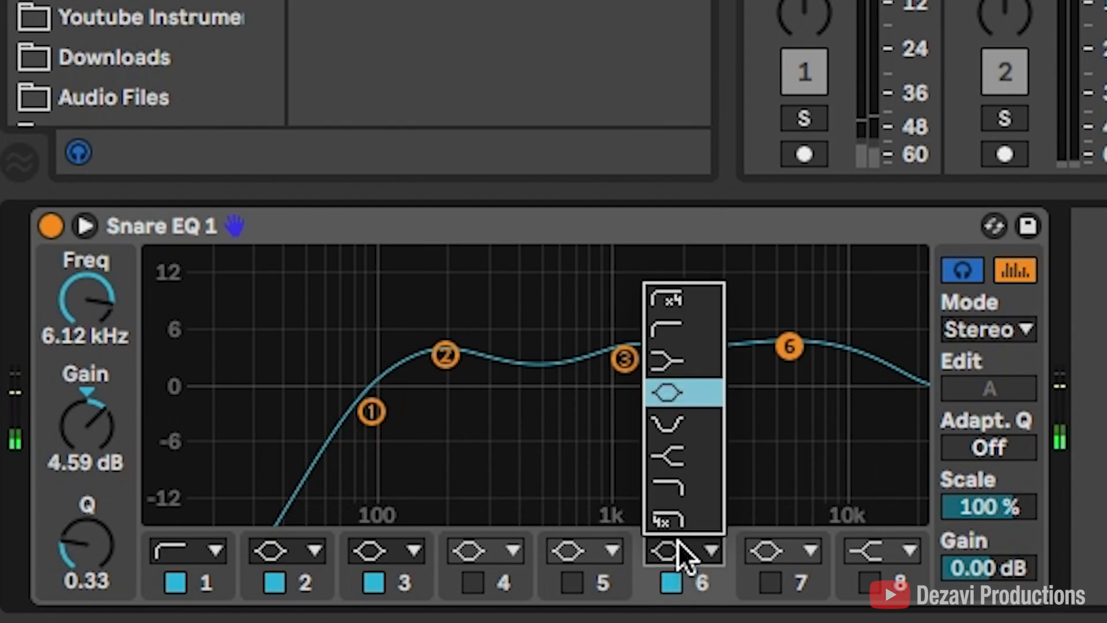
{"action": "left_click", "coordinate": [698, 459]}
{"action": "left_click_drag", "start_coordinate": [54, 555], "coordinate": [87, 547]}
{"action": "left_click_drag", "start_coordinate": [790, 347], "coordinate": [777, 345]}
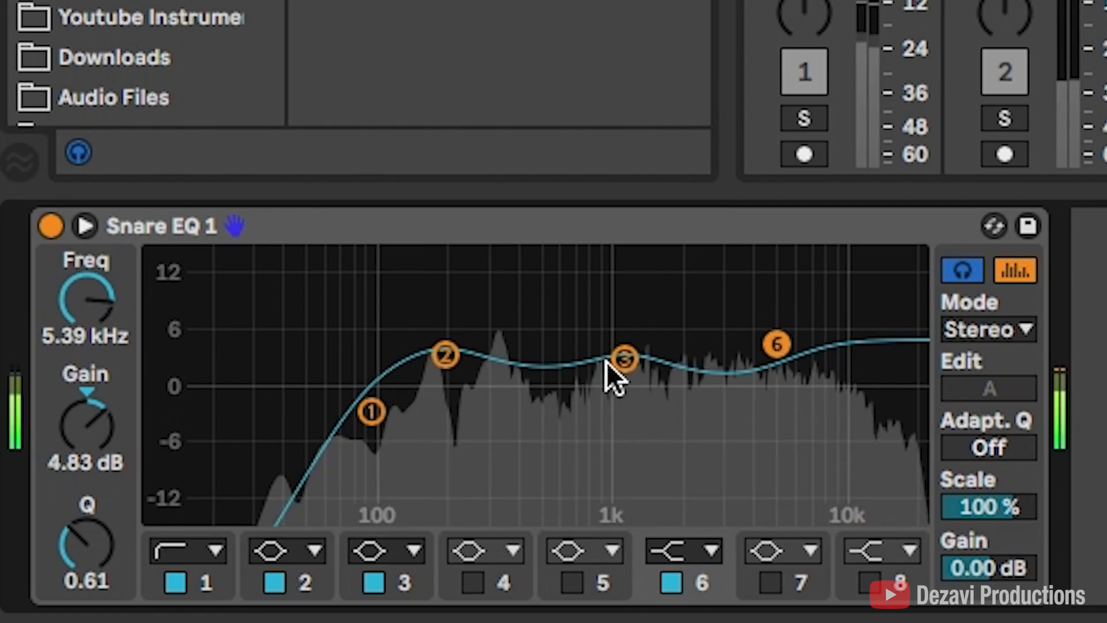
- Adjust band 3 to about 1.38 kHz, 3.60 dB and Q 0.46, and band 6 to about 6.96 kHz at 5.33 dB
{"action": "left_click", "coordinate": [623, 359]}
{"action": "left_click_drag", "start_coordinate": [624, 359], "coordinate": [641, 354]}
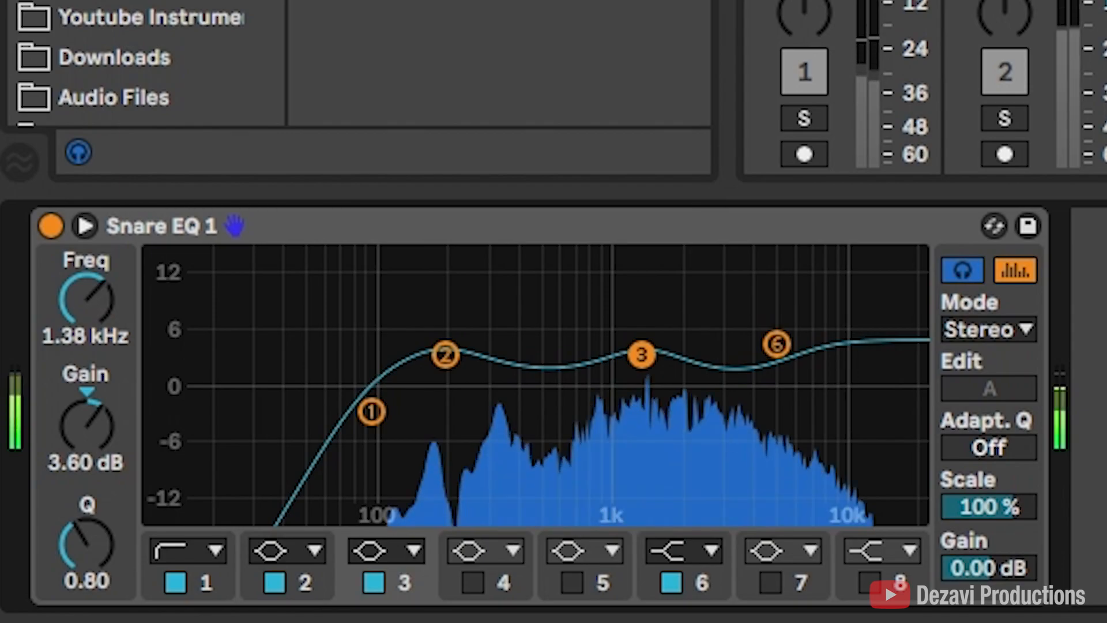
{"action": "left_click_drag", "start_coordinate": [86, 544], "coordinate": [87, 565]}
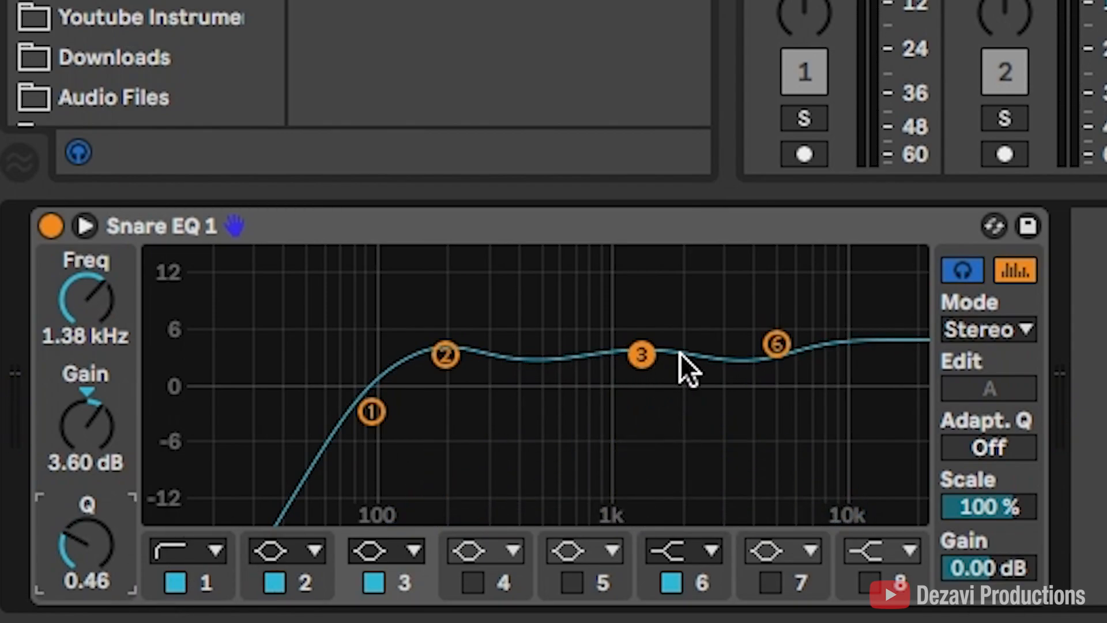
{"action": "left_click_drag", "start_coordinate": [762, 341], "coordinate": [787, 338]}
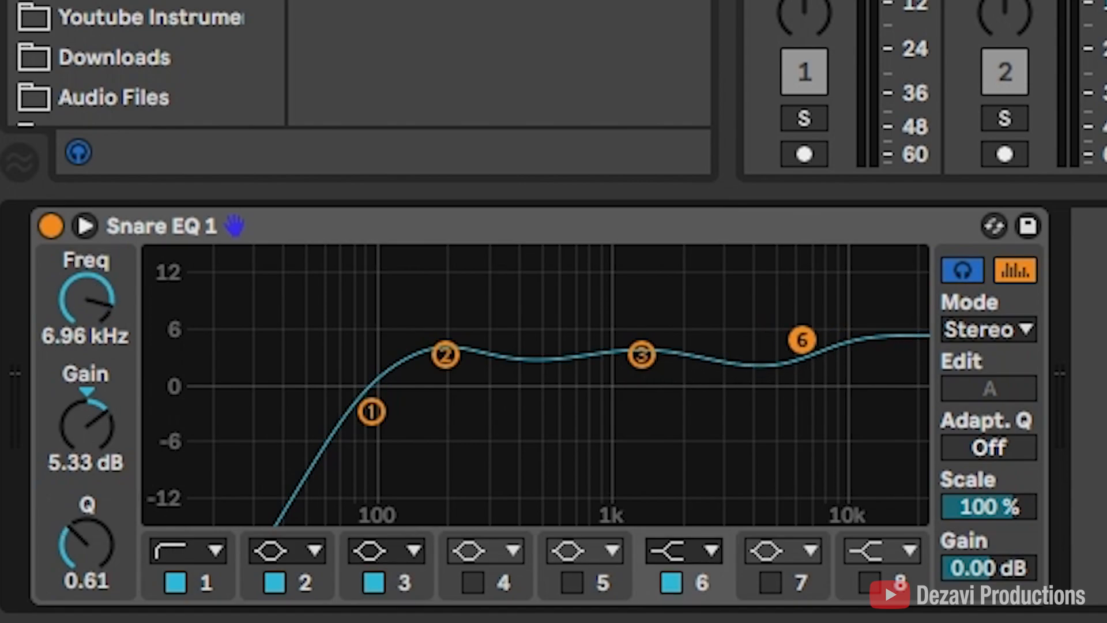
- Audition and adjust band 3 to about 1.26 kHz at 1.86 dB and band 2 to about 267 Hz at 3.84 dB
{"action": "left_click", "coordinate": [644, 353]}
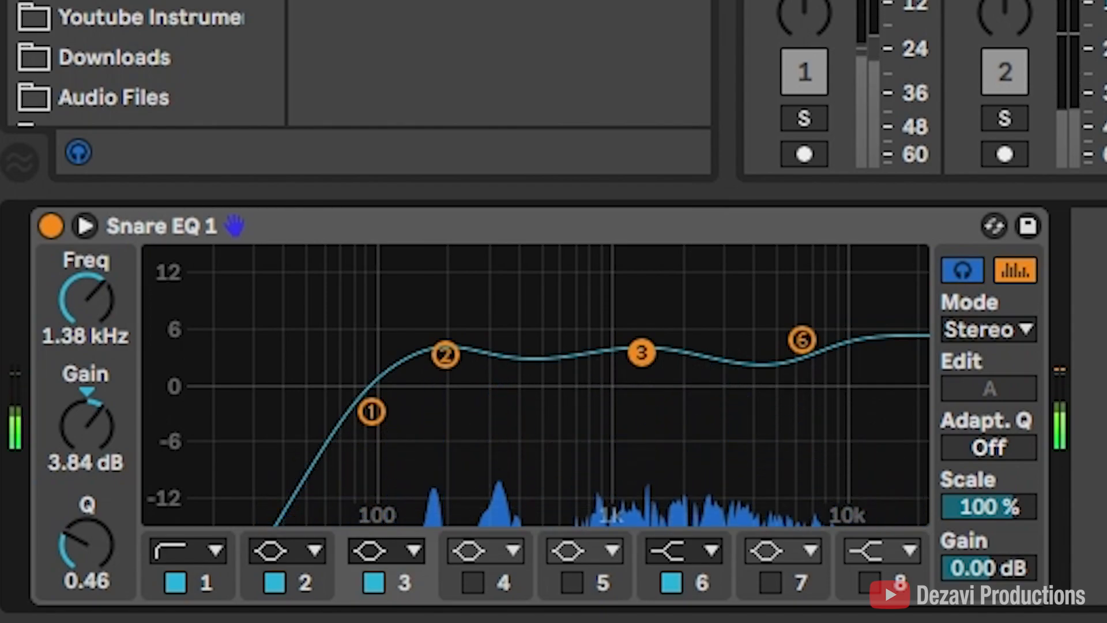
{"action": "mouse_move", "coordinate": [642, 352]}
{"action": "left_mouse_down"}
{"action": "mouse_move", "coordinate": [619, 354]}
{"action": "mouse_move", "coordinate": [634, 369]}
{"action": "left_mouse_up"}
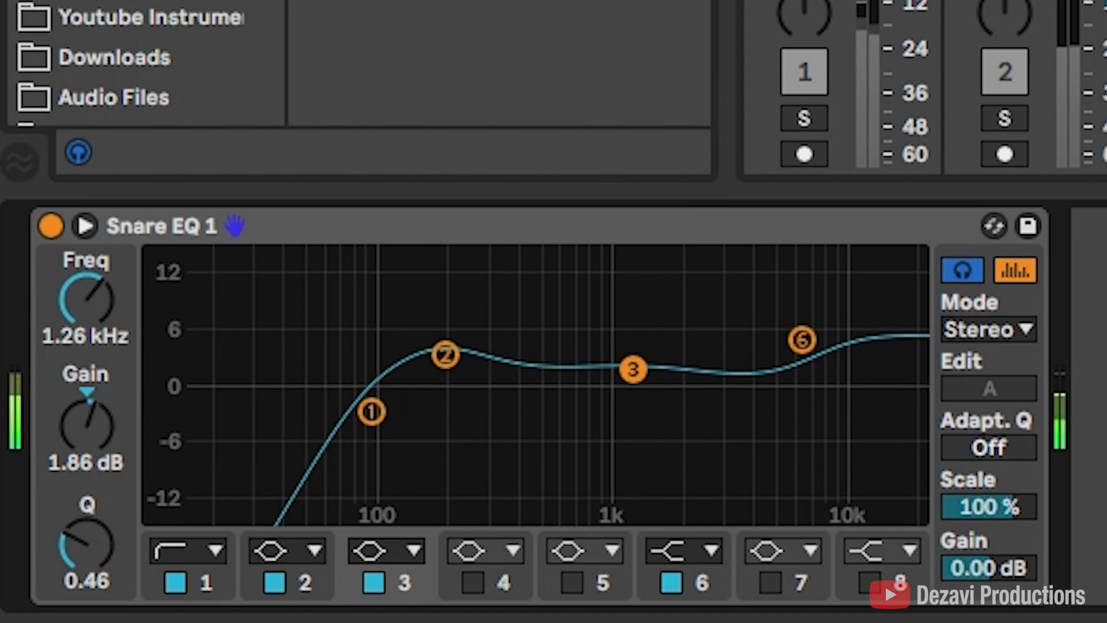
{"action": "left_click", "coordinate": [453, 356]}
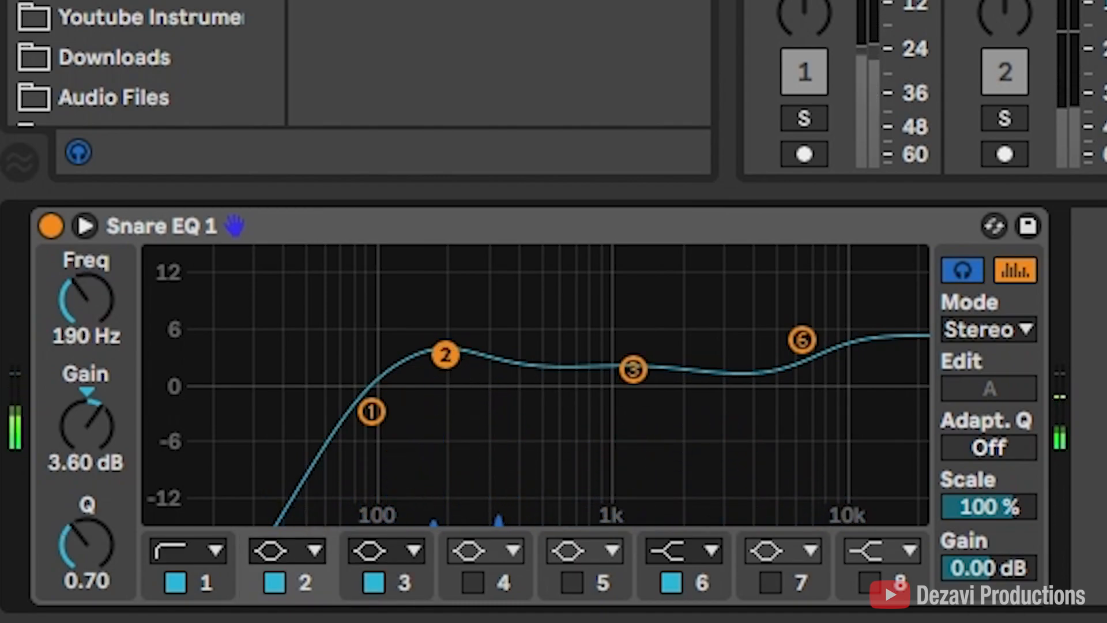
{"action": "left_click_drag", "start_coordinate": [446, 354], "coordinate": [479, 352]}
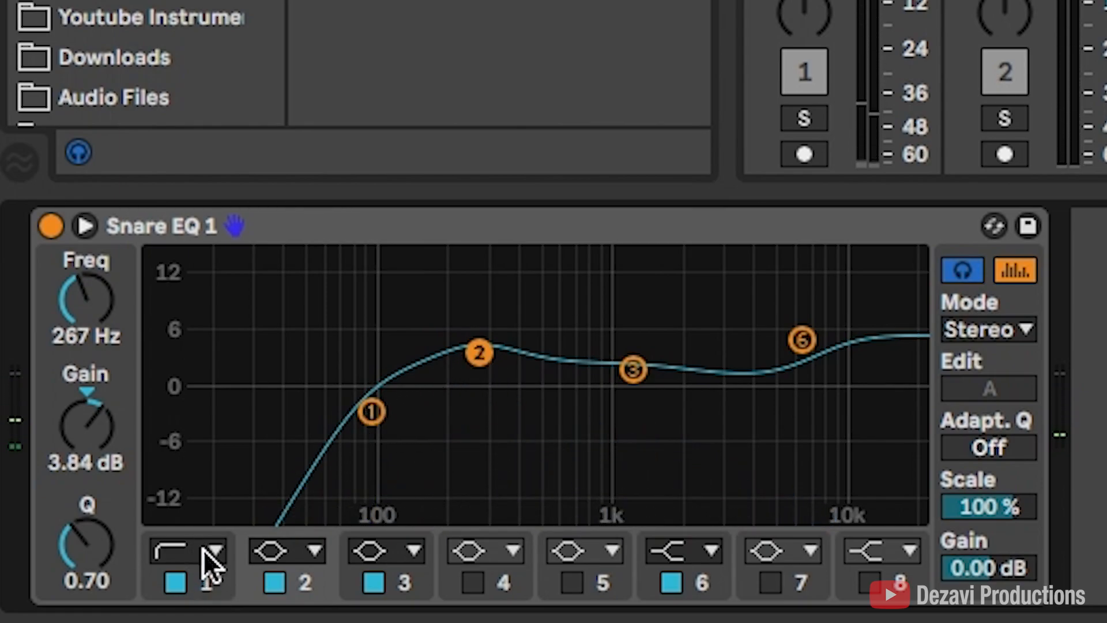
- Change band 1 to a steep x4 low cut at about 121 Hz and shift band 3 to about 1.67 kHz at 2.36 dB
{"action": "left_click", "coordinate": [212, 562]}
{"action": "left_click", "coordinate": [178, 314]}
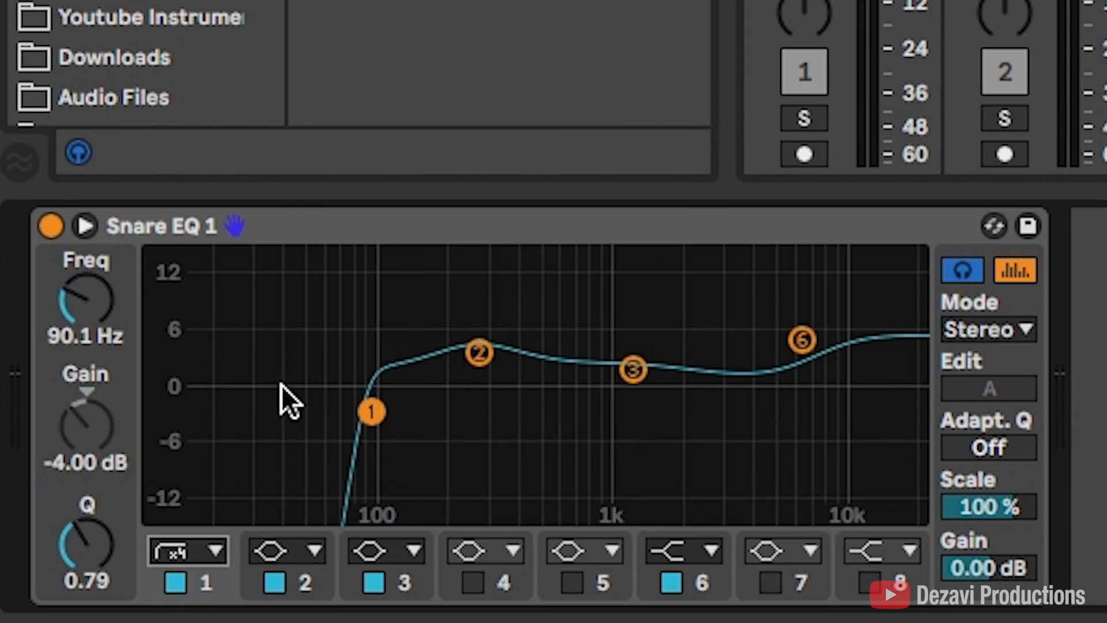
{"action": "left_click_drag", "start_coordinate": [373, 409], "coordinate": [402, 425]}
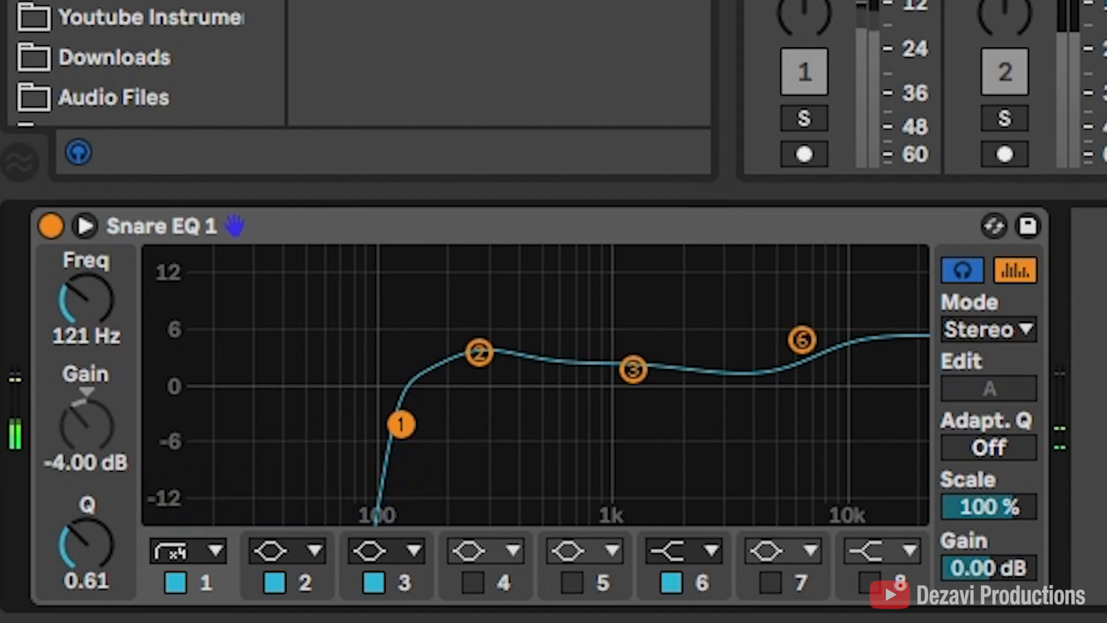
{"action": "left_click_drag", "start_coordinate": [633, 369], "coordinate": [661, 365]}
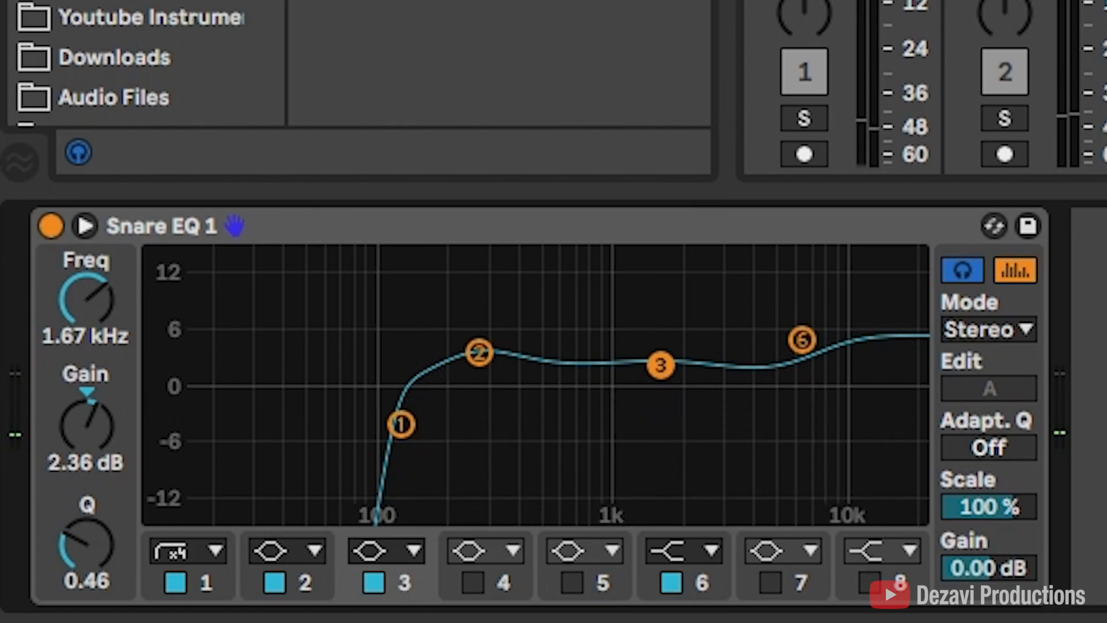
- Set the output gain of Snare EQ 1 to -5 dB and turn on Adaptive Q
{"action": "left_click", "coordinate": [983, 568]}
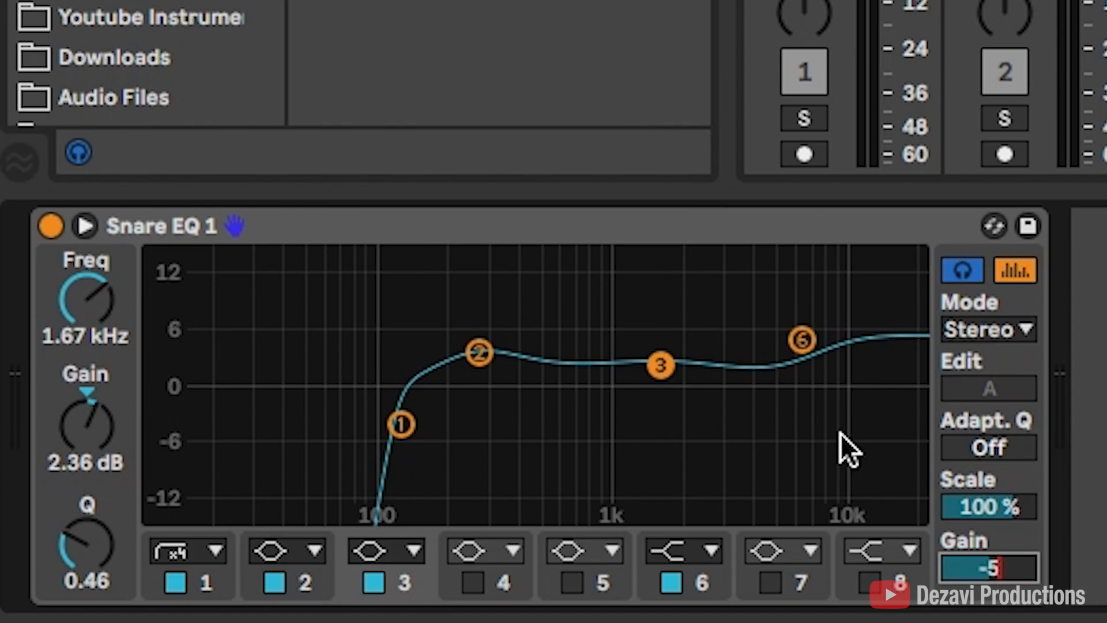
{"action": "key", "text": "Return"}
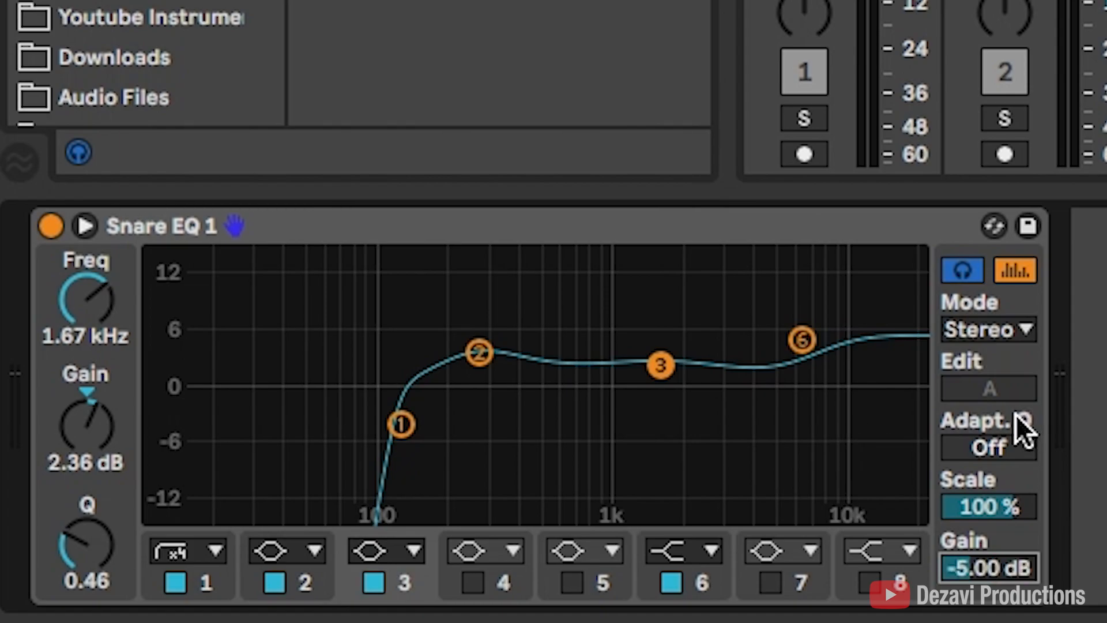
{"action": "left_click", "coordinate": [979, 450]}
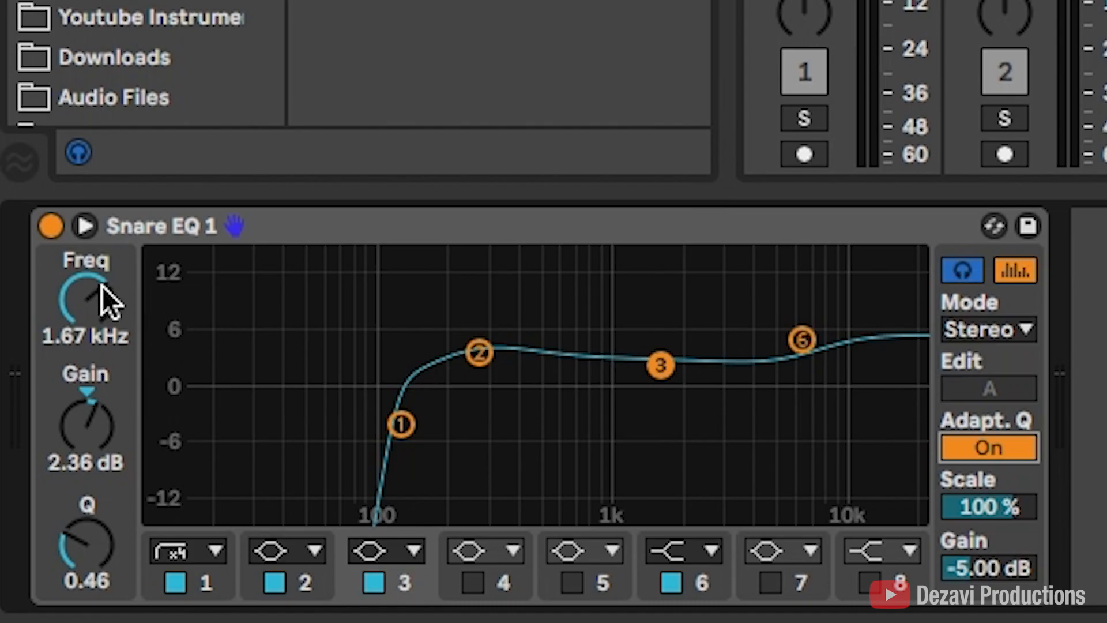
- Play the soloed snare and compare its sound with Snare EQ 1 bypassed and enabled
{"action": "key", "text": "space"}
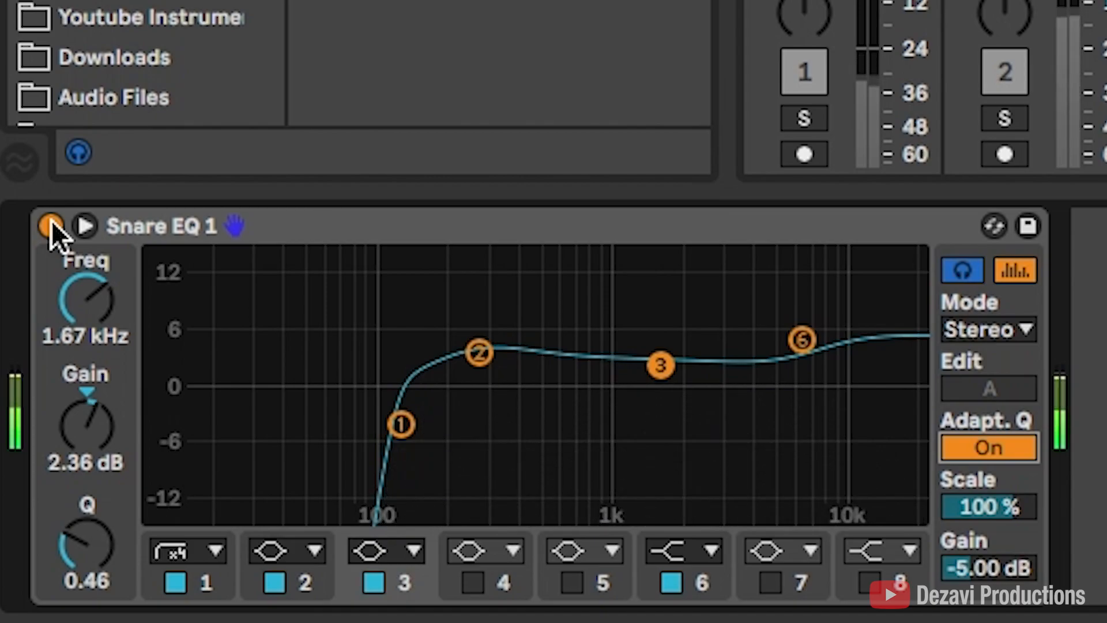
{"action": "left_click", "coordinate": [51, 226]}
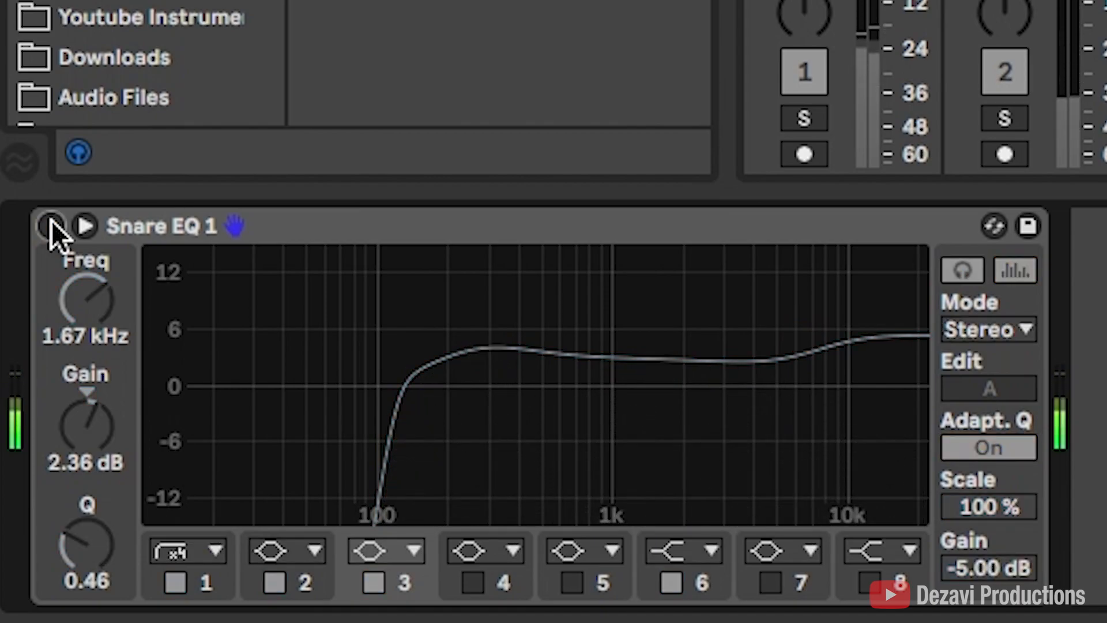
{"action": "left_click", "coordinate": [51, 226]}
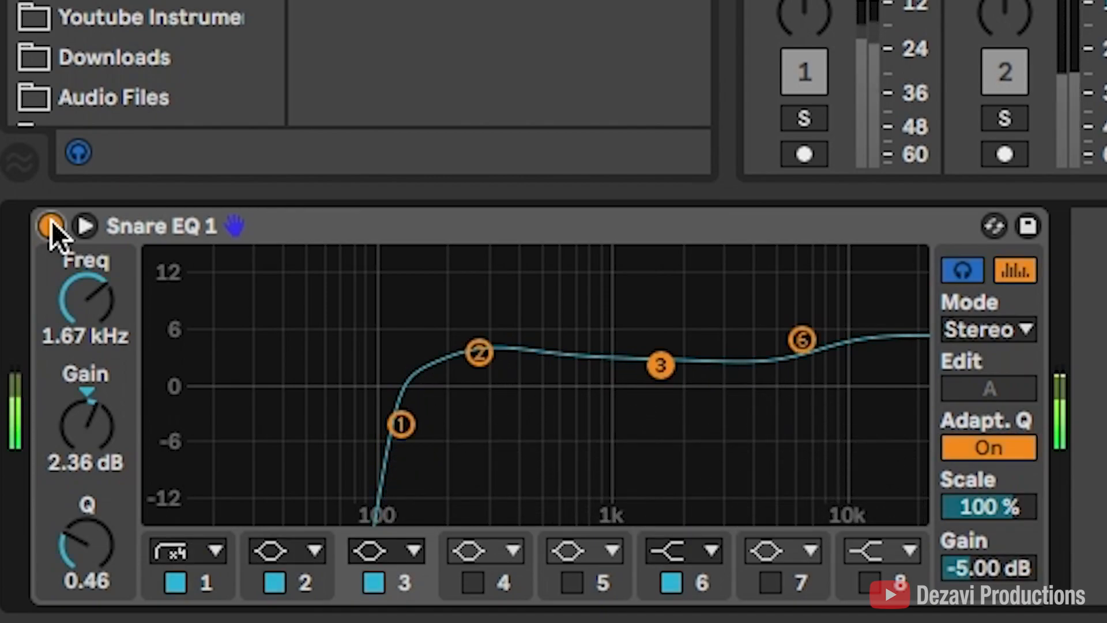
- Set band 6 of Snare EQ 1 to 5.50 kHz with a Q of 0.82 and compare the snare with the EQ bypassed
{"action": "left_click", "coordinate": [796, 354]}
{"action": "left_click_drag", "start_coordinate": [81, 307], "coordinate": [81, 325]}
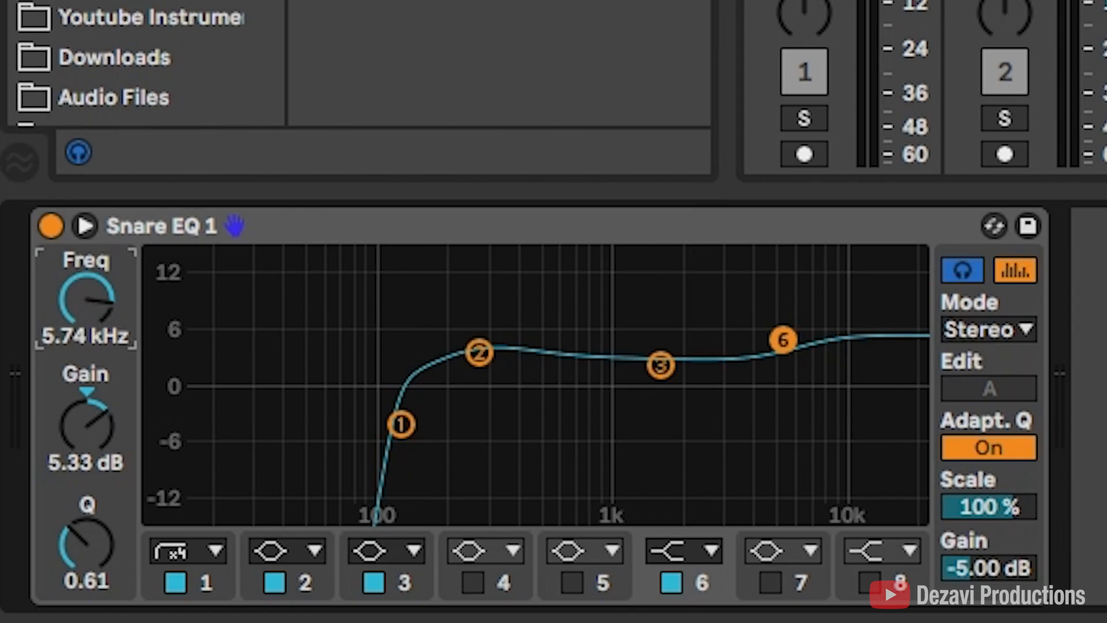
{"action": "left_click", "coordinate": [81, 336]}
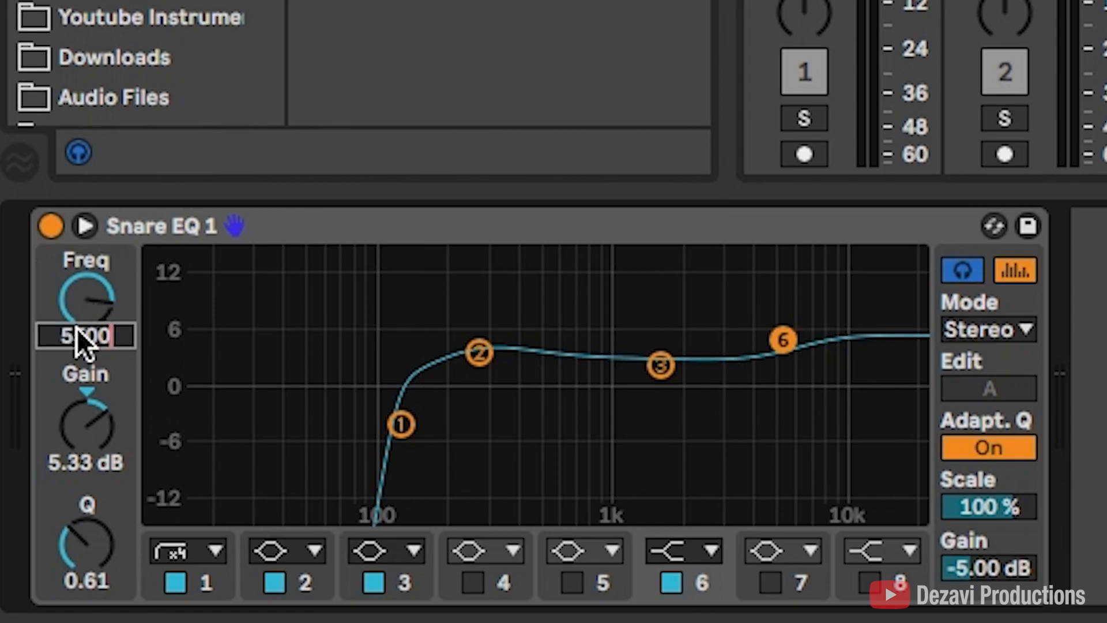
{"action": "key", "text": "Return"}
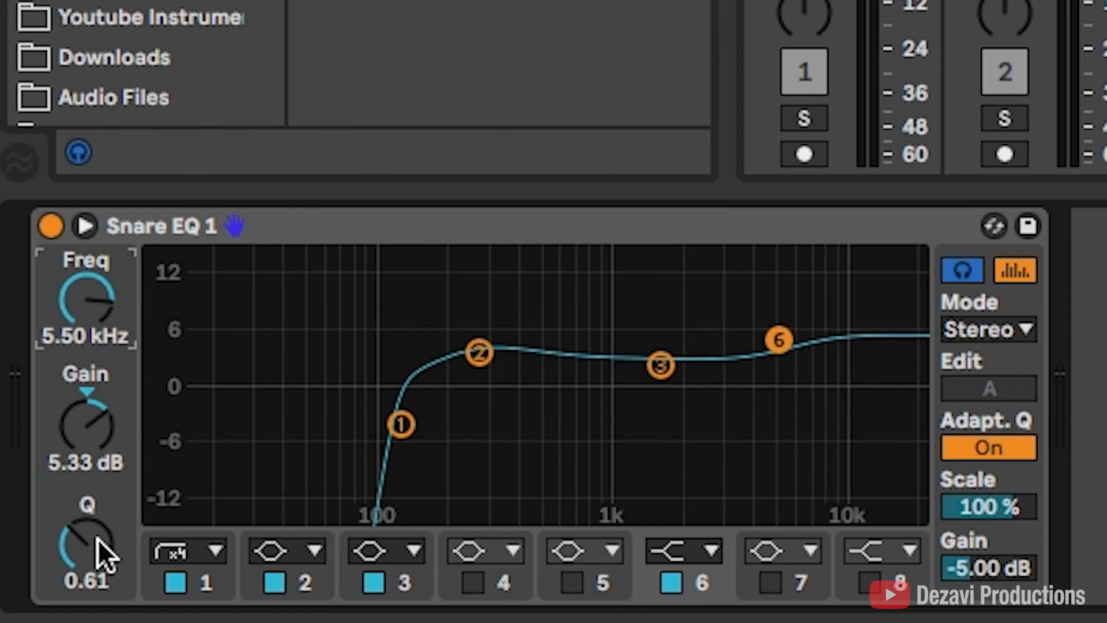
{"action": "left_click_drag", "start_coordinate": [87, 542], "coordinate": [86, 533]}
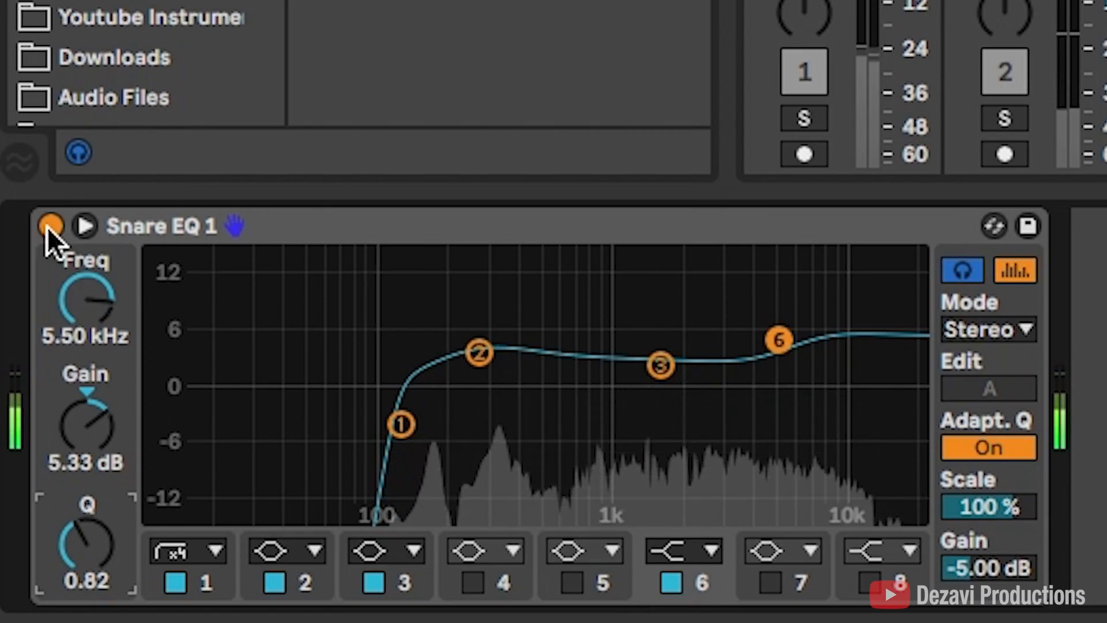
{"action": "left_click", "coordinate": [51, 226]}
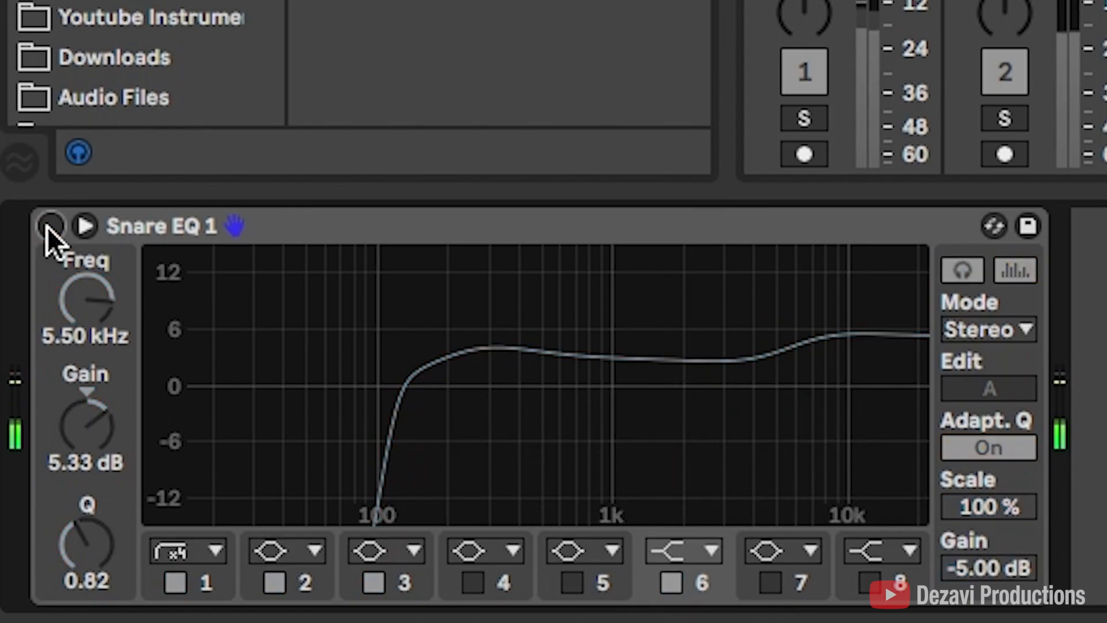
{"action": "left_click", "coordinate": [50, 226]}
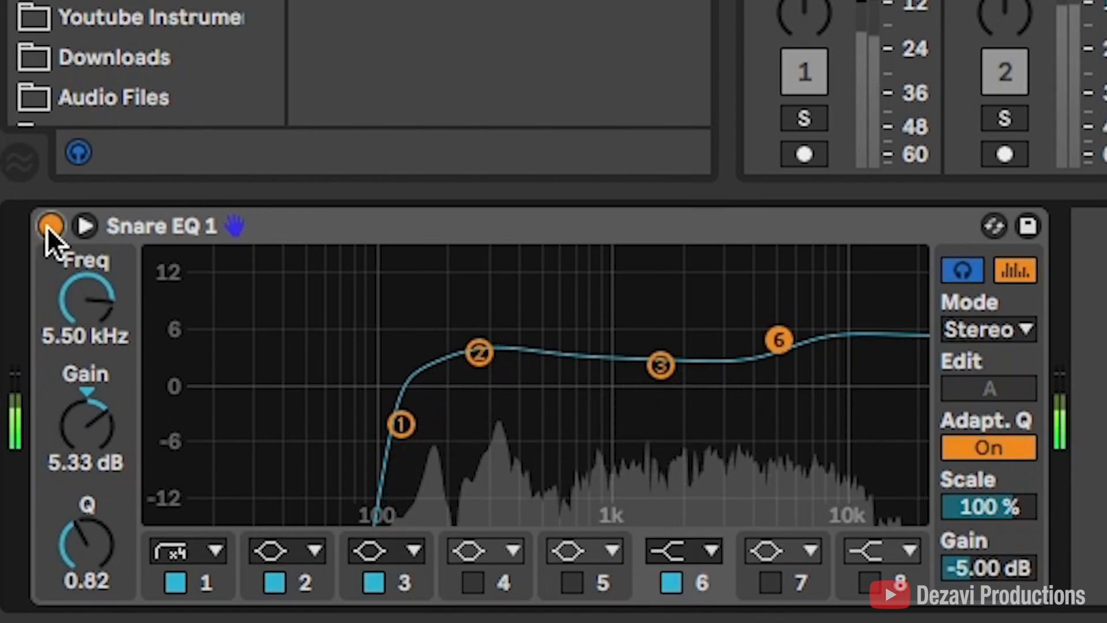
- Raise band 6 of Snare EQ 1 to 5.58 dB, compare against the bypassed EQ, and turn off band audition
{"action": "left_click_drag", "start_coordinate": [786, 351], "coordinate": [785, 346]}
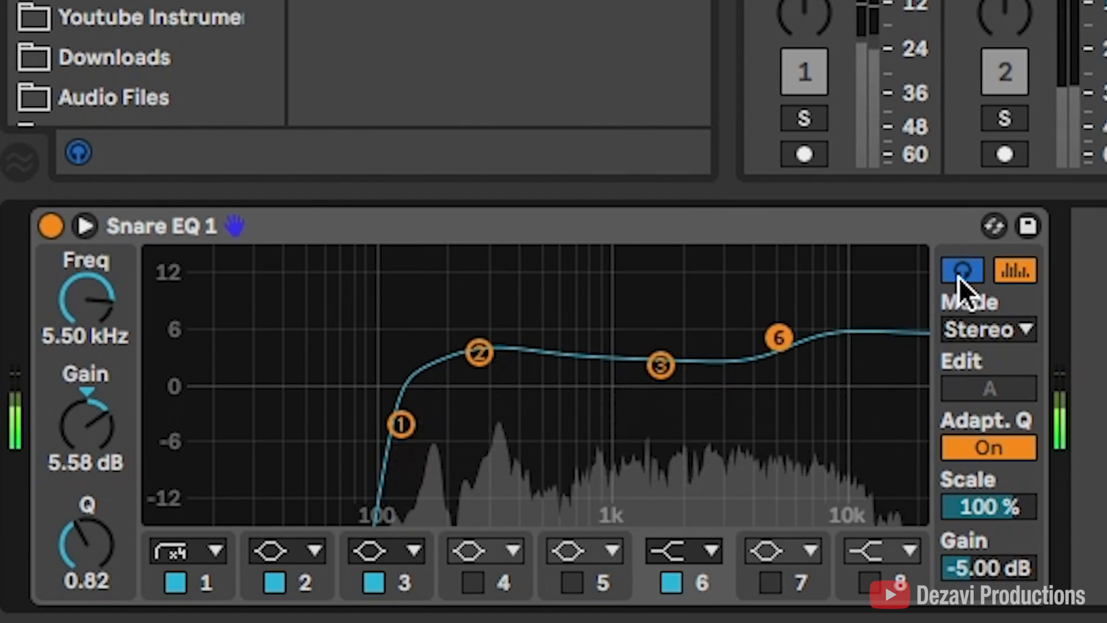
{"action": "left_click", "coordinate": [50, 227]}
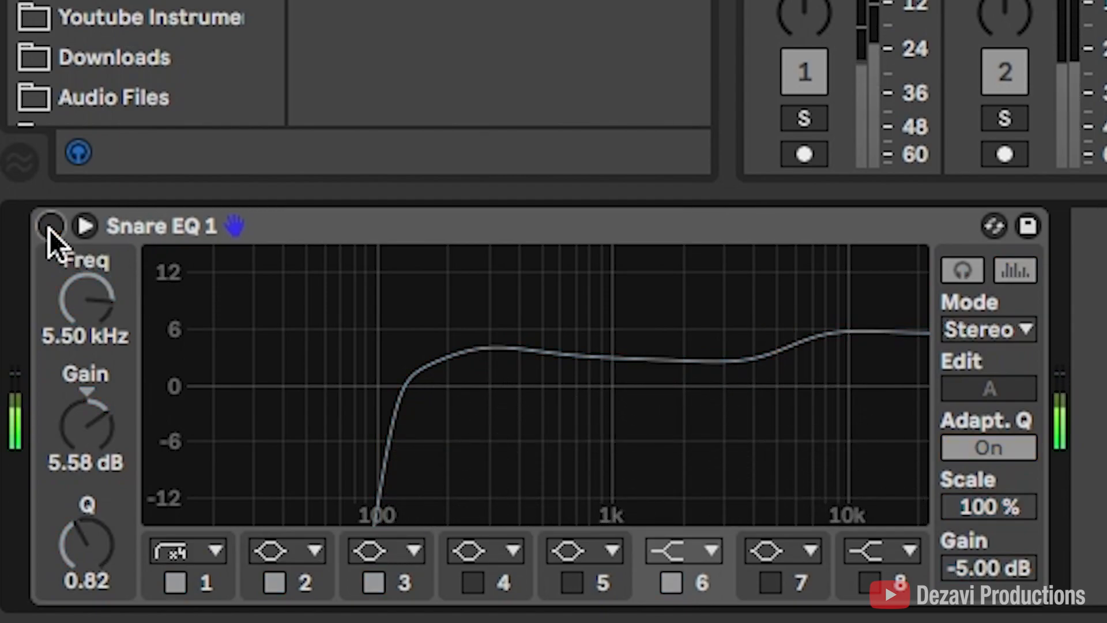
{"action": "left_click", "coordinate": [51, 226]}
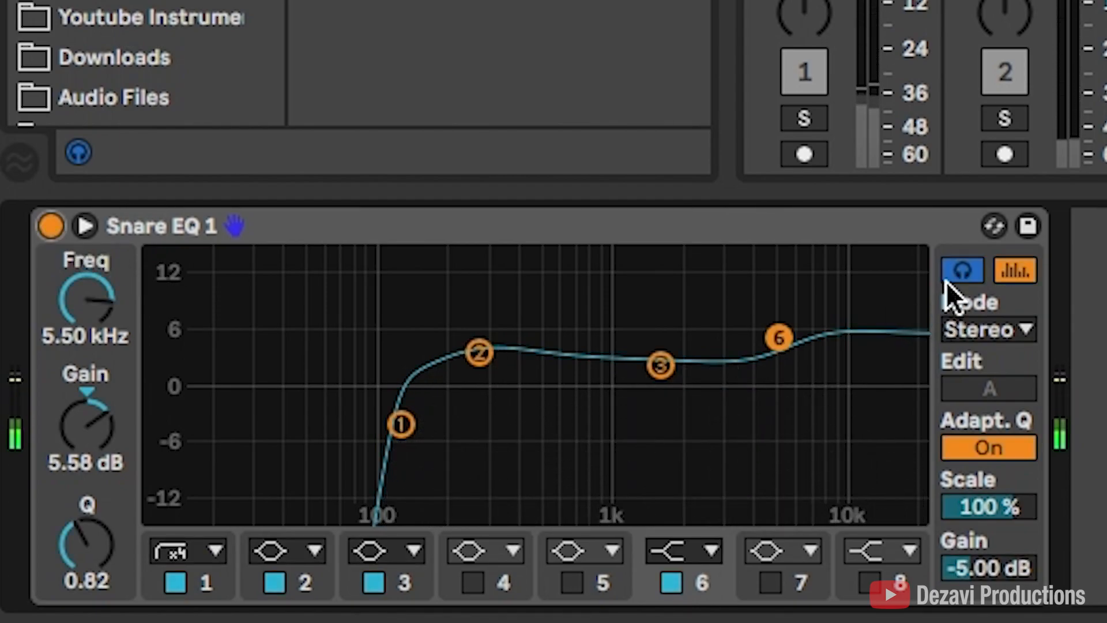
{"action": "left_click", "coordinate": [959, 271]}
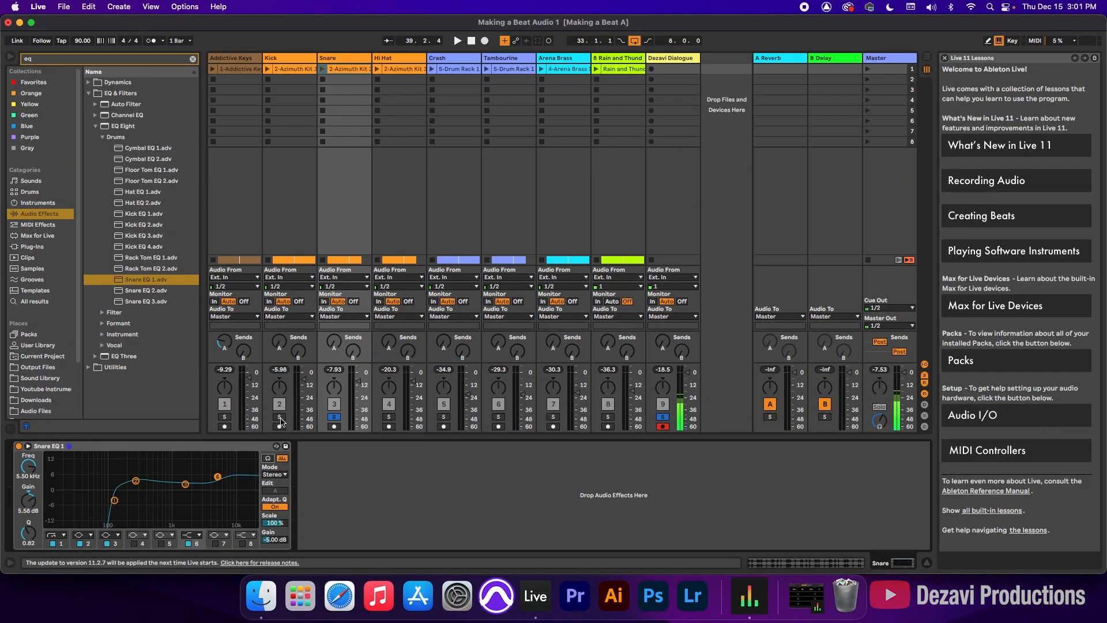
- Solo the Kick and Addictive Keys tracks along with the snare, play the loop, and raise the Snare track's volume slightly
{"action": "left_click", "coordinate": [280, 416]}
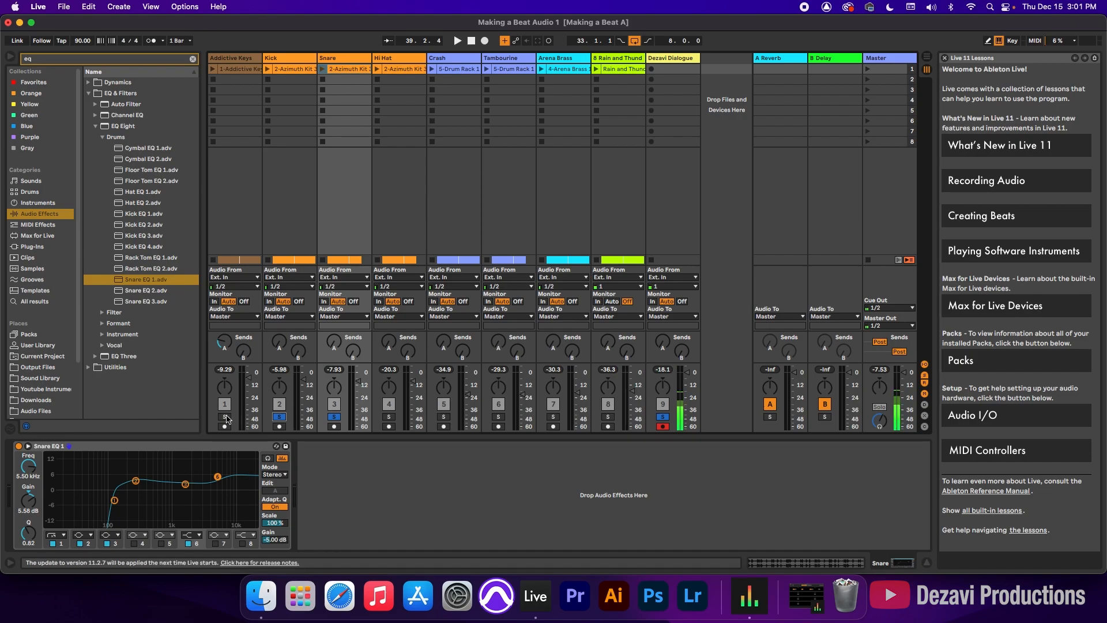
{"action": "key", "text": "space"}
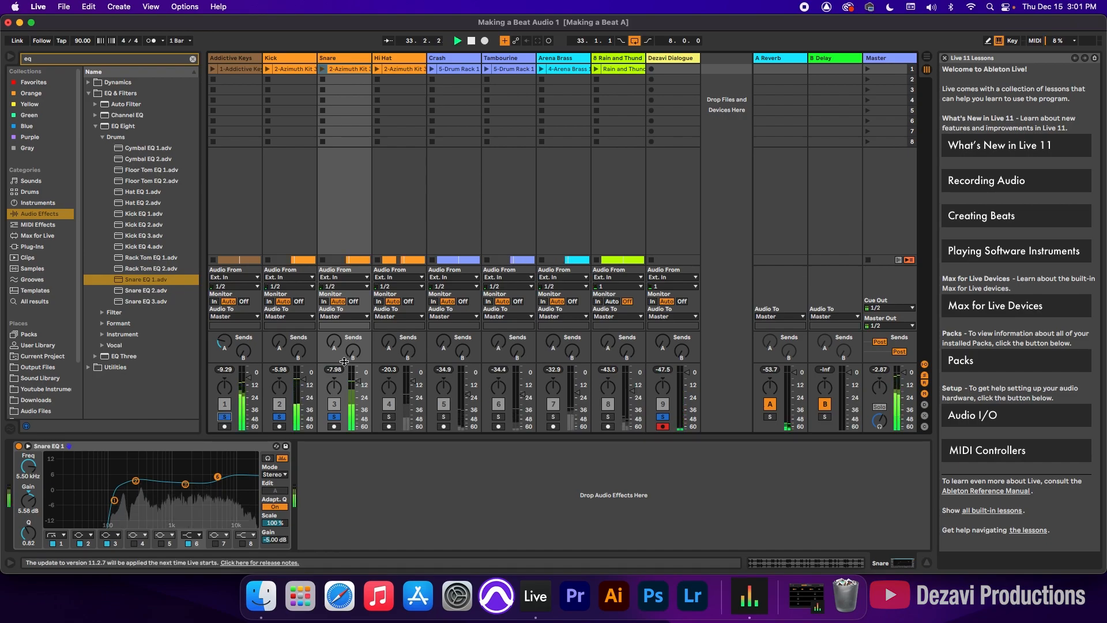
{"action": "left_click_drag", "start_coordinate": [359, 379], "coordinate": [358, 377]}
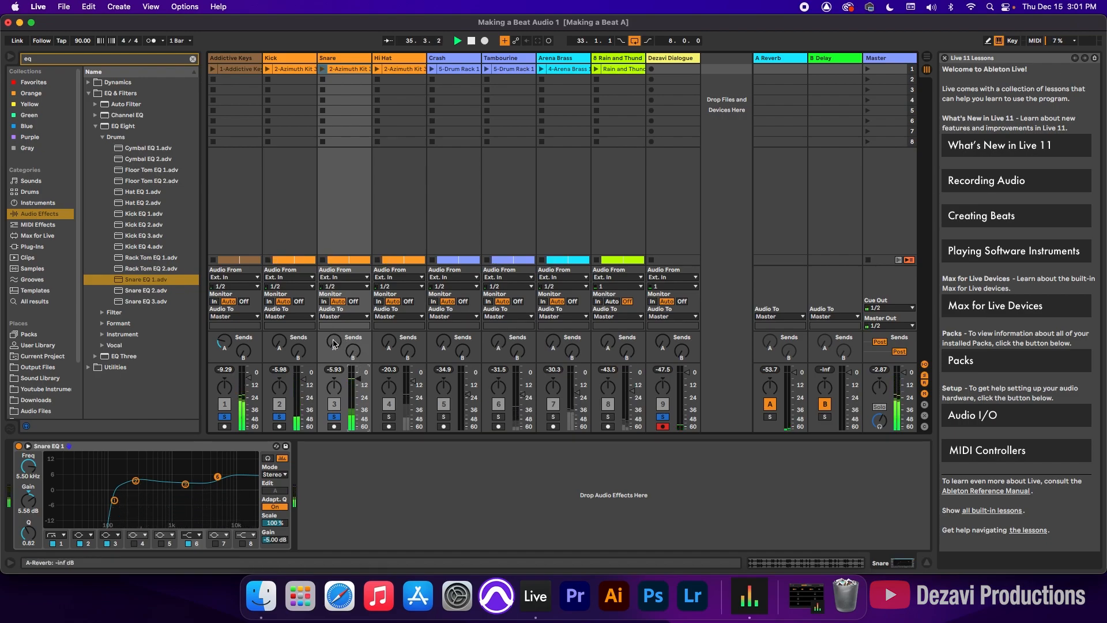
- Lower band 1 of Snare EQ 1 to 66.7 Hz and compare the soloed mix with the EQ bypassed and enabled
{"action": "left_click", "coordinate": [19, 447]}
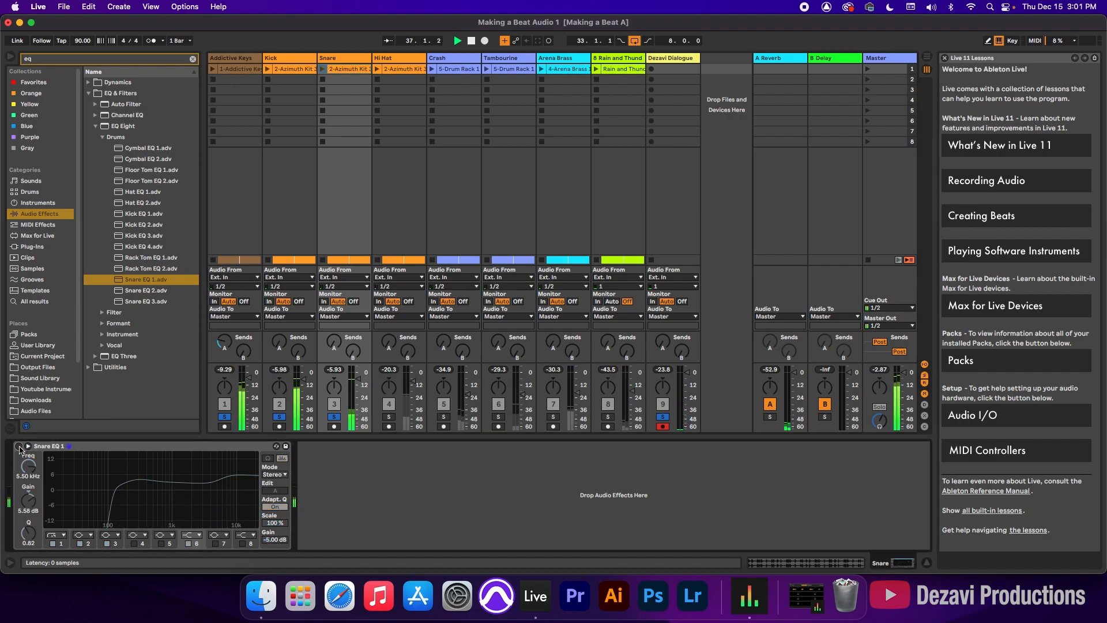
{"action": "left_click", "coordinate": [19, 446]}
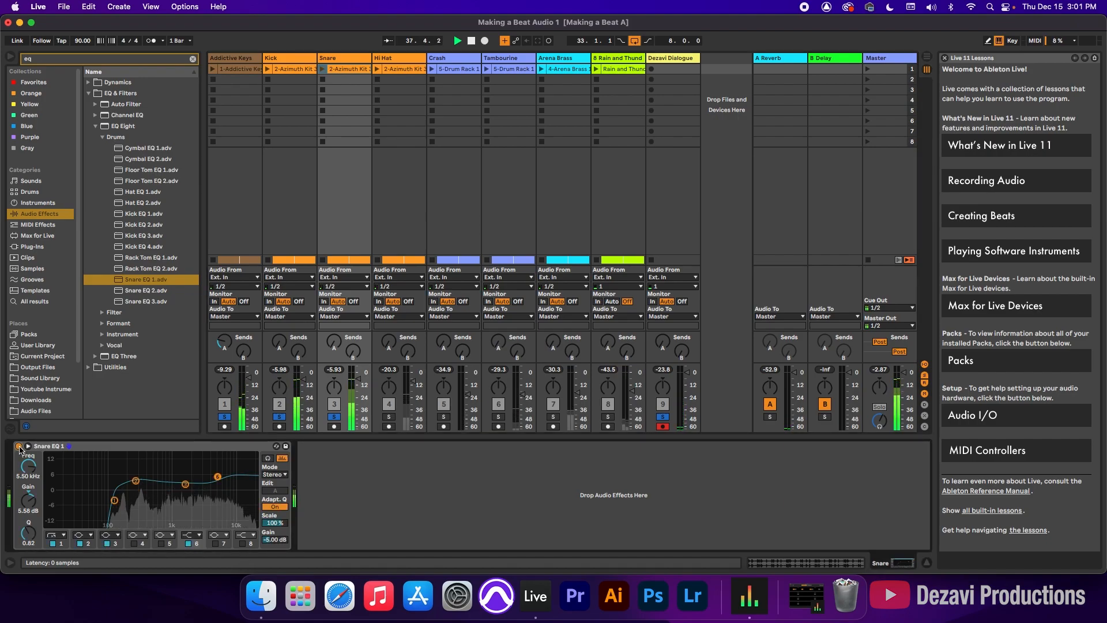
{"action": "left_click_drag", "start_coordinate": [114, 501], "coordinate": [105, 501]}
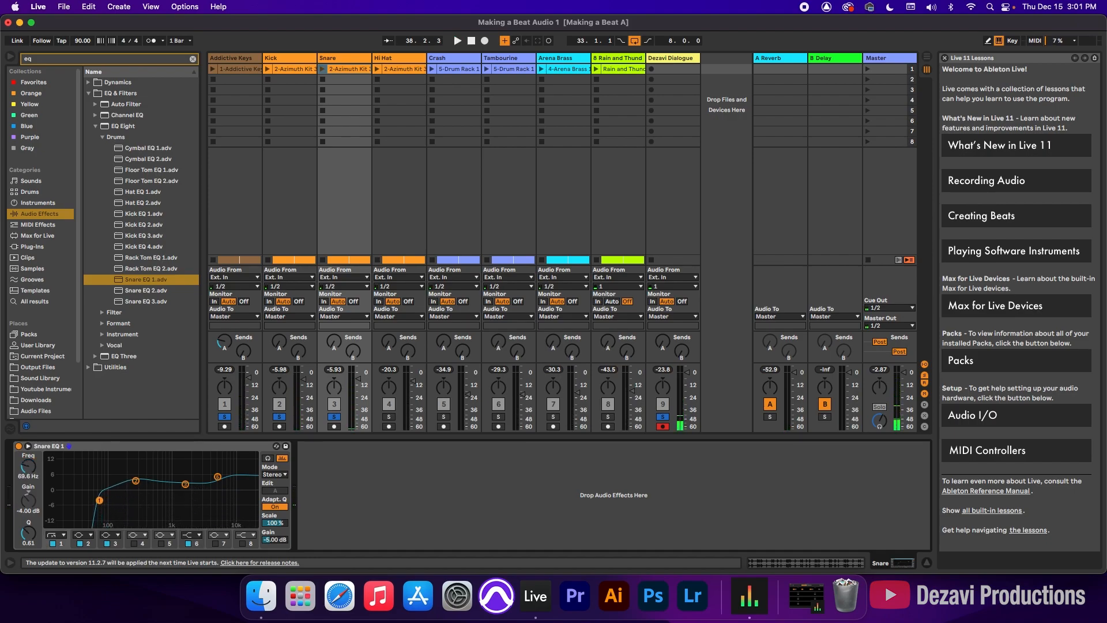
{"action": "left_click", "coordinate": [19, 446]}
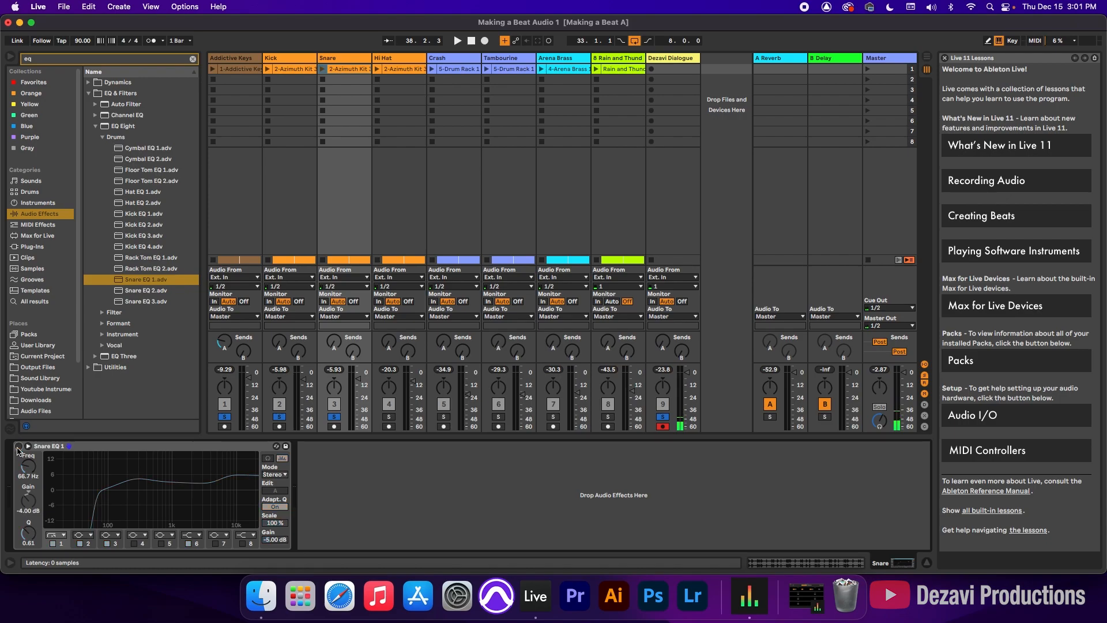
{"action": "key", "text": "space"}
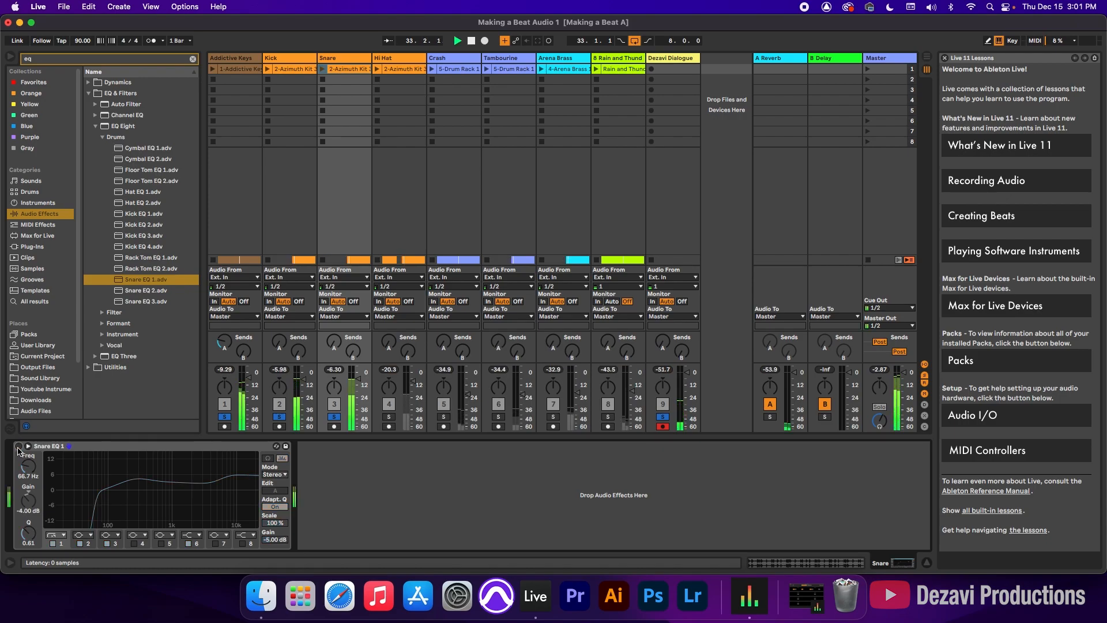
{"action": "left_click", "coordinate": [19, 446]}
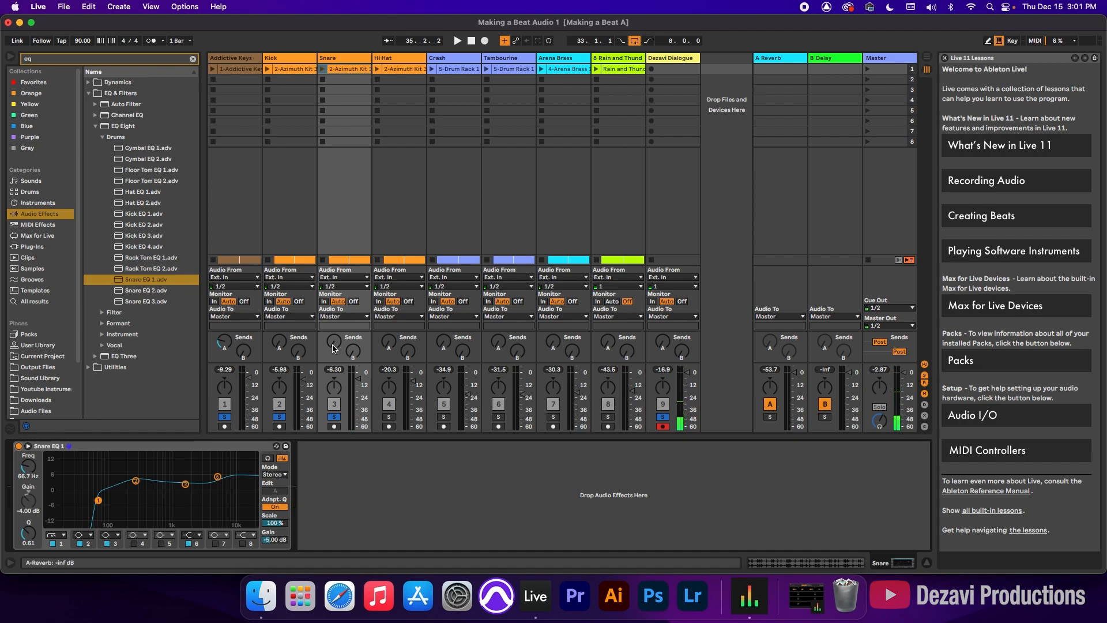
- Raise the Snare track's send to A Reverb and play the snare without the Kick and Addictive Keys tracks soloed
{"action": "left_click", "coordinate": [334, 348]}
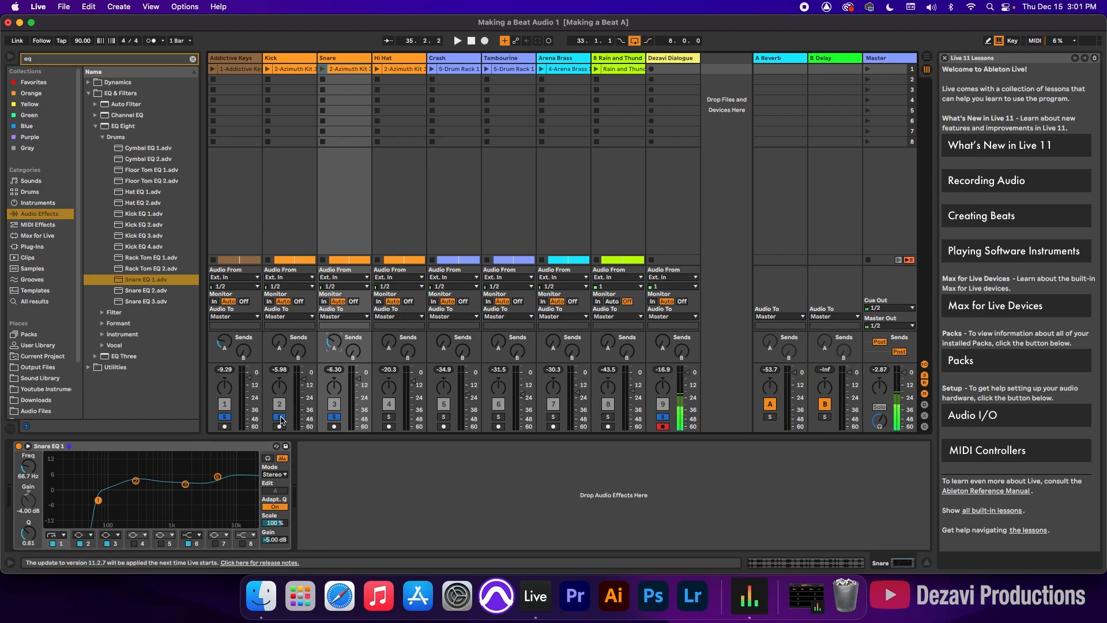
{"action": "left_click", "coordinate": [224, 416]}
{"action": "key", "text": "space"}
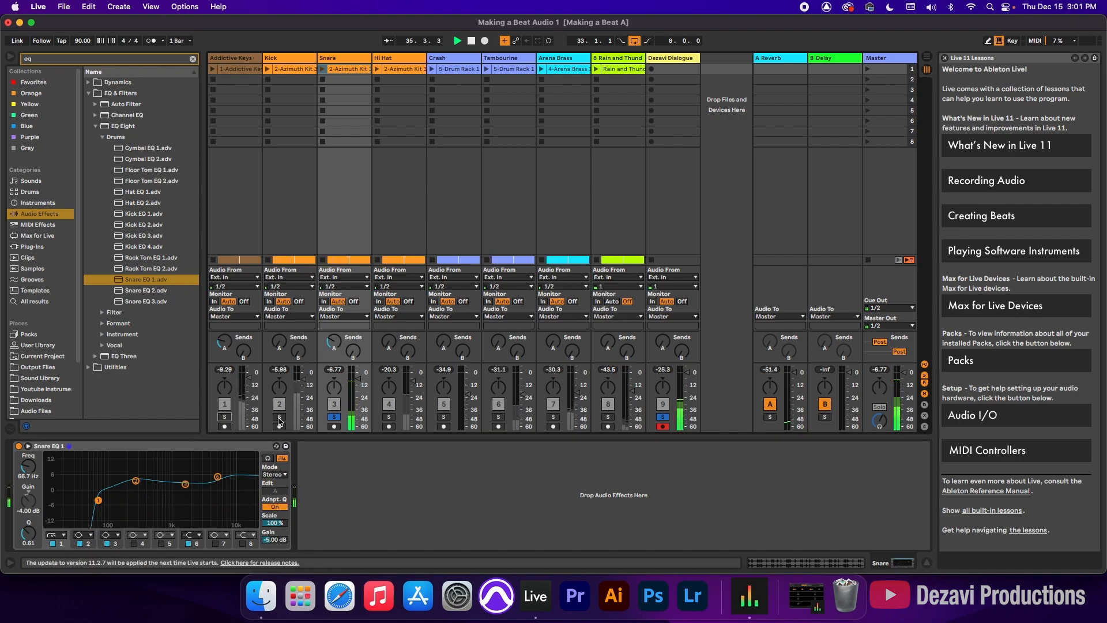
- Solo the Kick and Addictive Keys tracks again and compare the playing mix with Snare EQ 1 bypassed and enabled
{"action": "left_click", "coordinate": [279, 416]}
{"action": "left_click", "coordinate": [224, 417]}
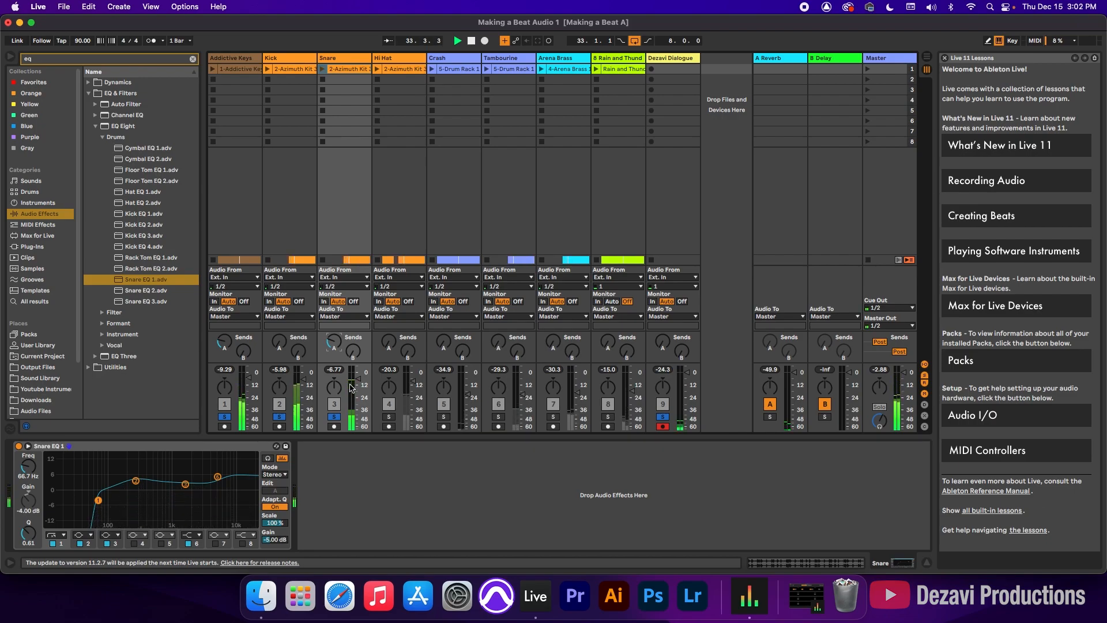
{"action": "left_click", "coordinate": [19, 446]}
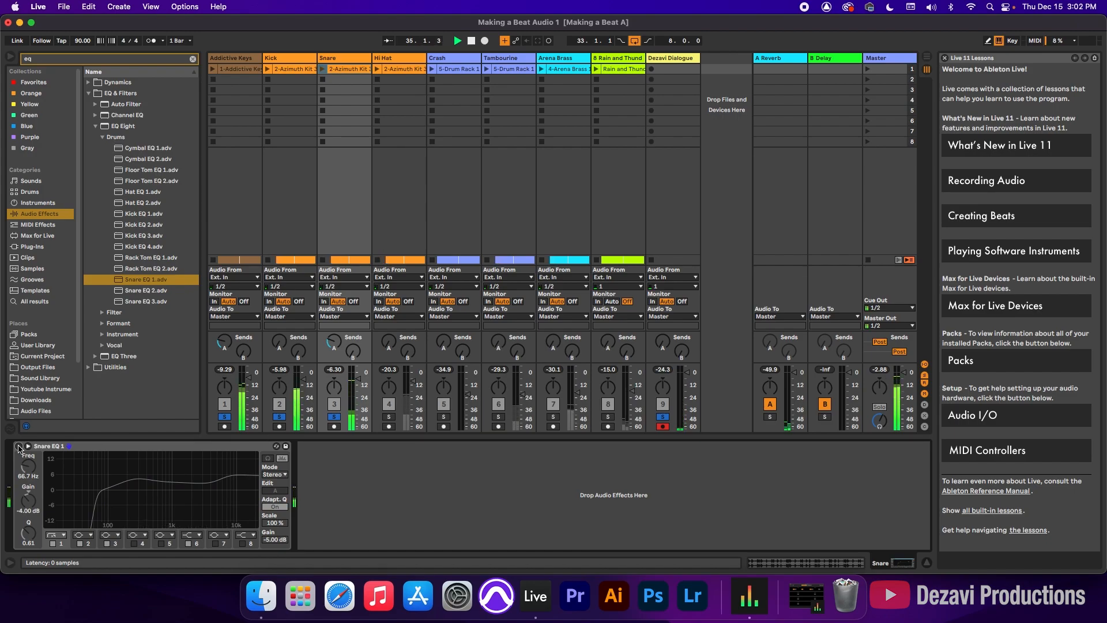
{"action": "left_click", "coordinate": [18, 446]}
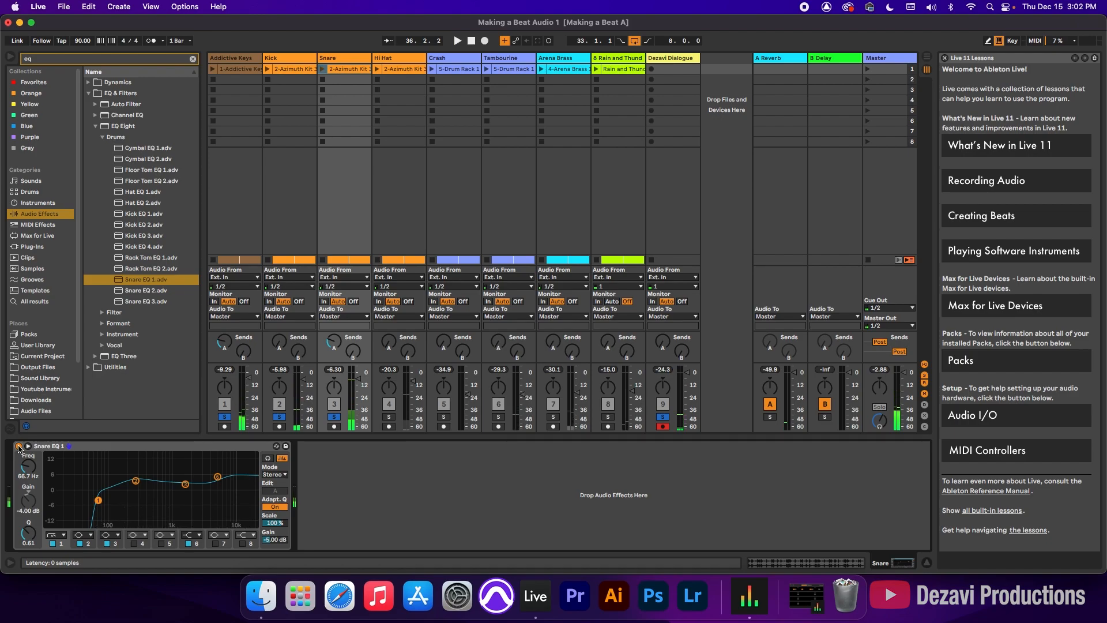
- Collapse the EQ & Filters folder and clear the "eq" search to show all audio effect categories
{"action": "left_click", "coordinate": [90, 94]}
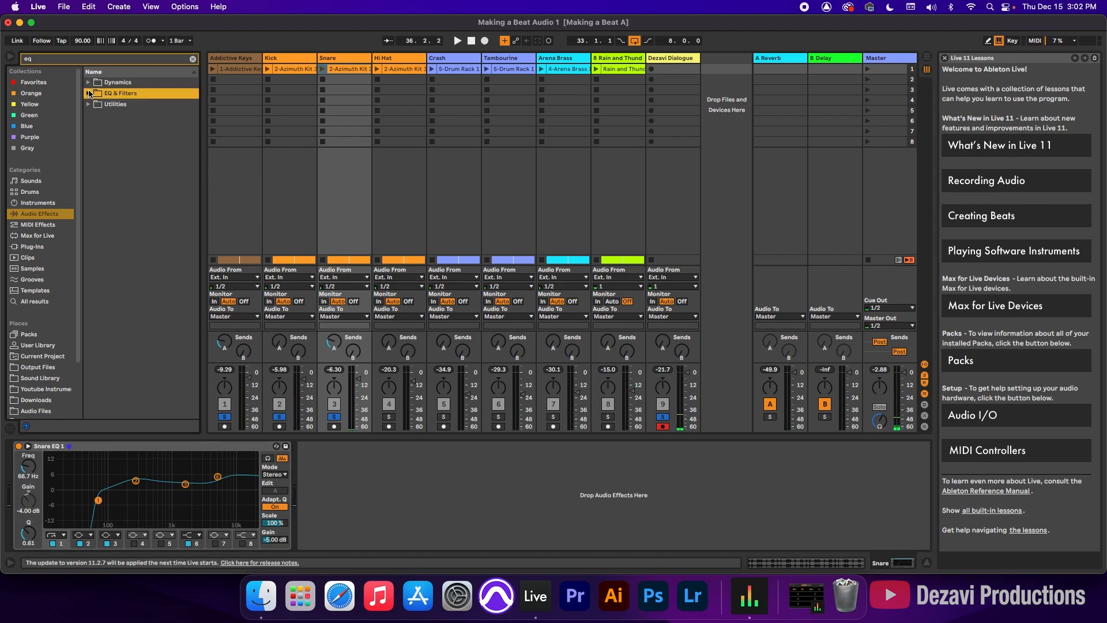
{"action": "left_click", "coordinate": [192, 60]}
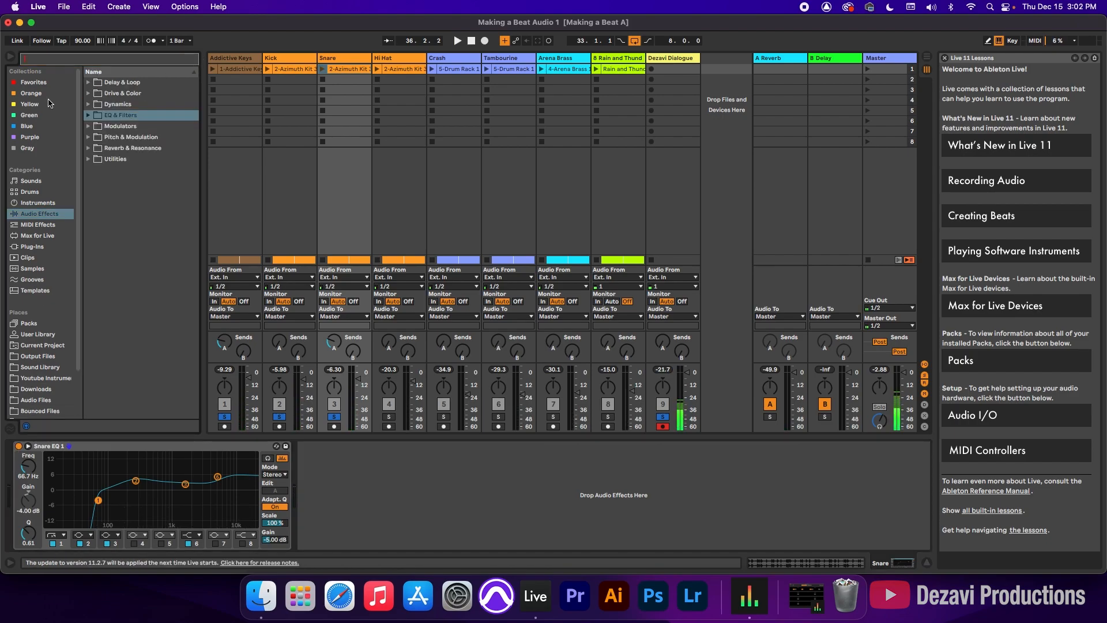
{"action": "left_click", "coordinate": [123, 84]}
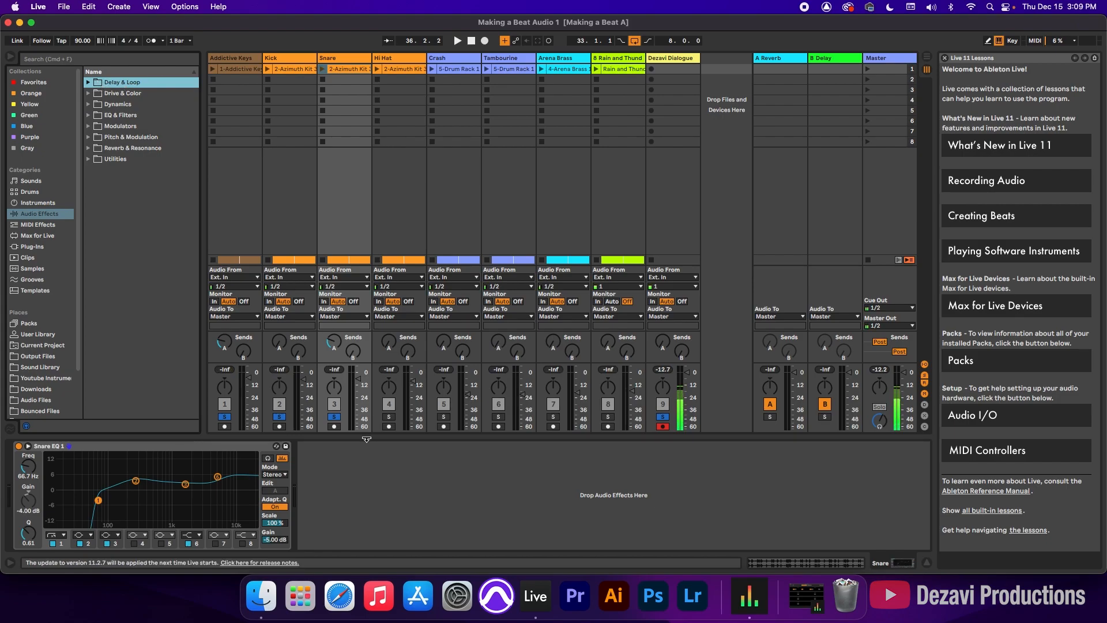
- Solo the Hi Hat track, search the audio effects for "eq", and add an EQ Eight to that track
{"action": "left_click", "coordinate": [388, 416]}
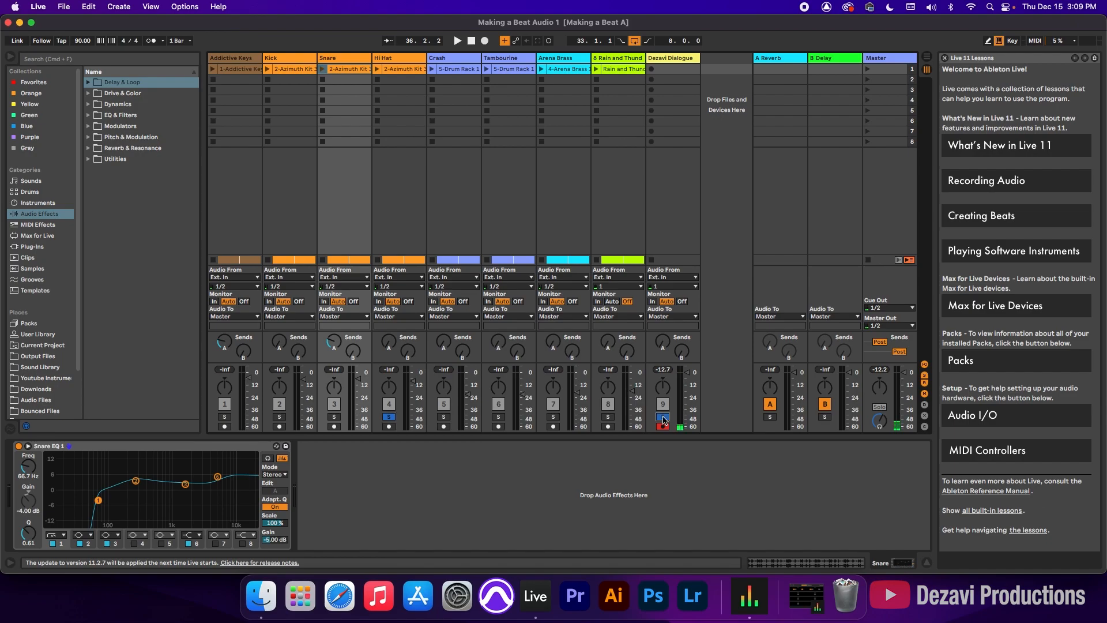
{"action": "left_click", "coordinate": [390, 59]}
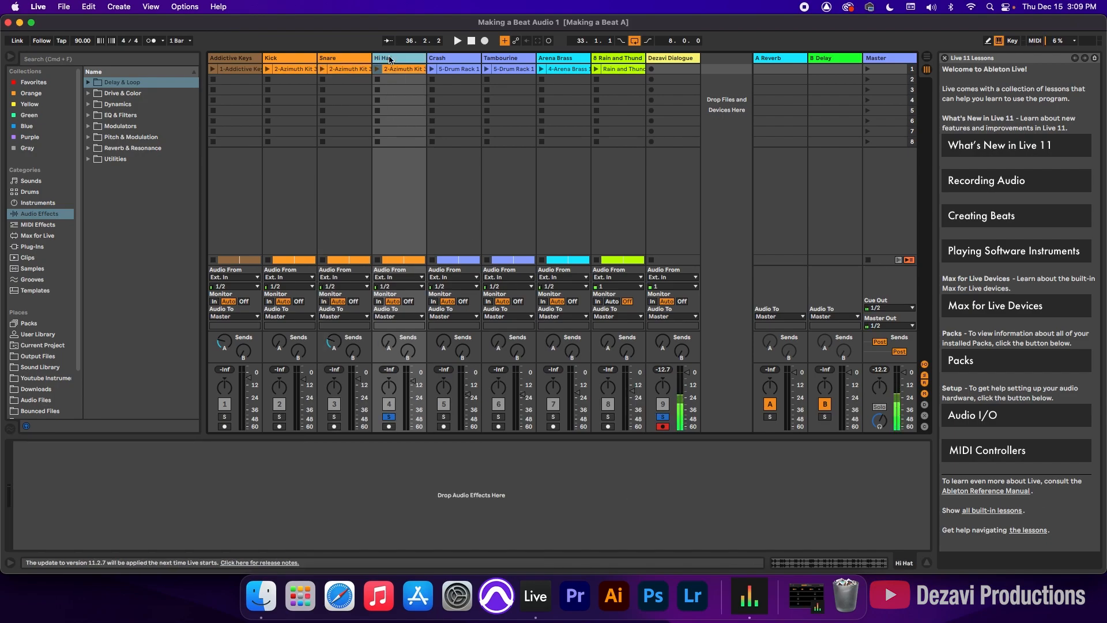
{"action": "left_click", "coordinate": [67, 60]}
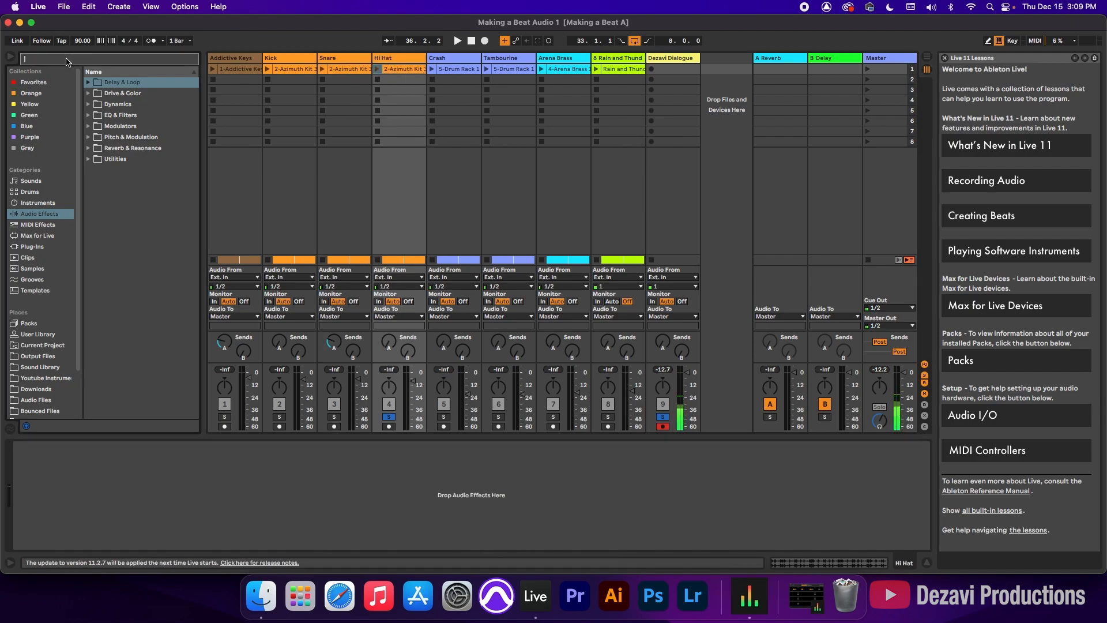
{"action": "type", "text": "eq"}
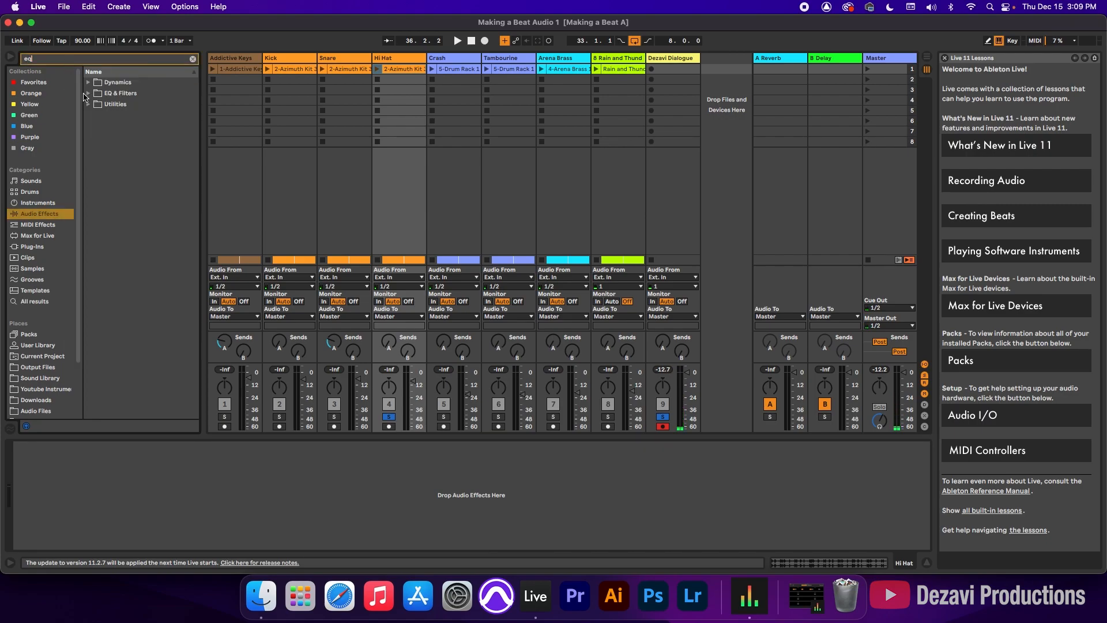
{"action": "left_click", "coordinate": [88, 94]}
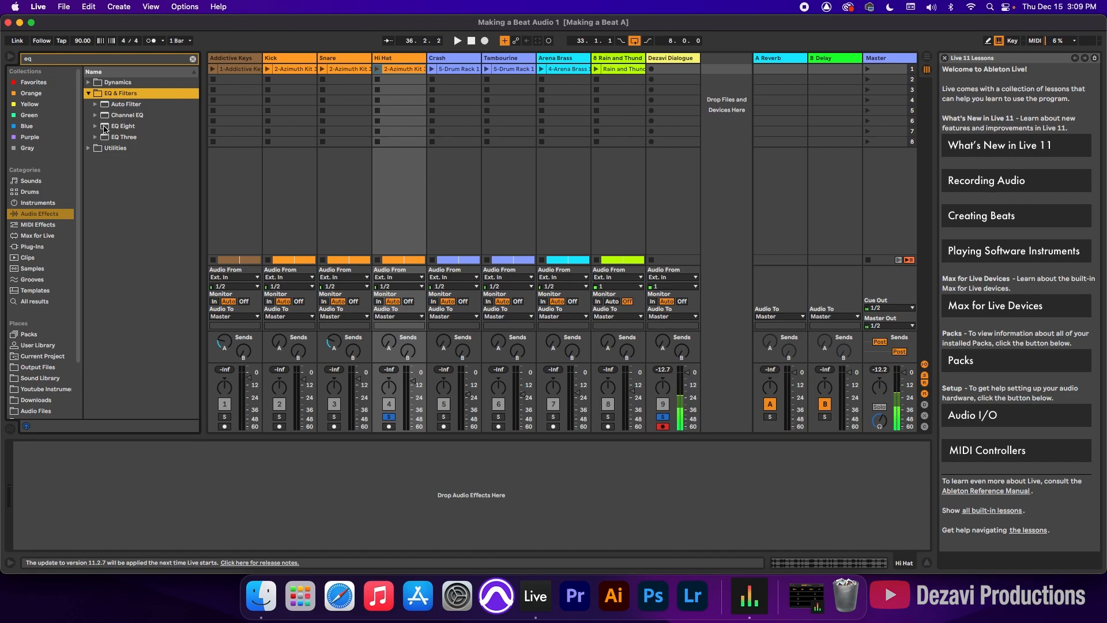
{"action": "left_click", "coordinate": [105, 128]}
{"action": "mouse_move", "coordinate": [173, 134]}
{"action": "left_mouse_down"}
{"action": "mouse_move", "coordinate": [387, 64]}
{"action": "mouse_move", "coordinate": [395, 519]}
{"action": "left_mouse_up"}
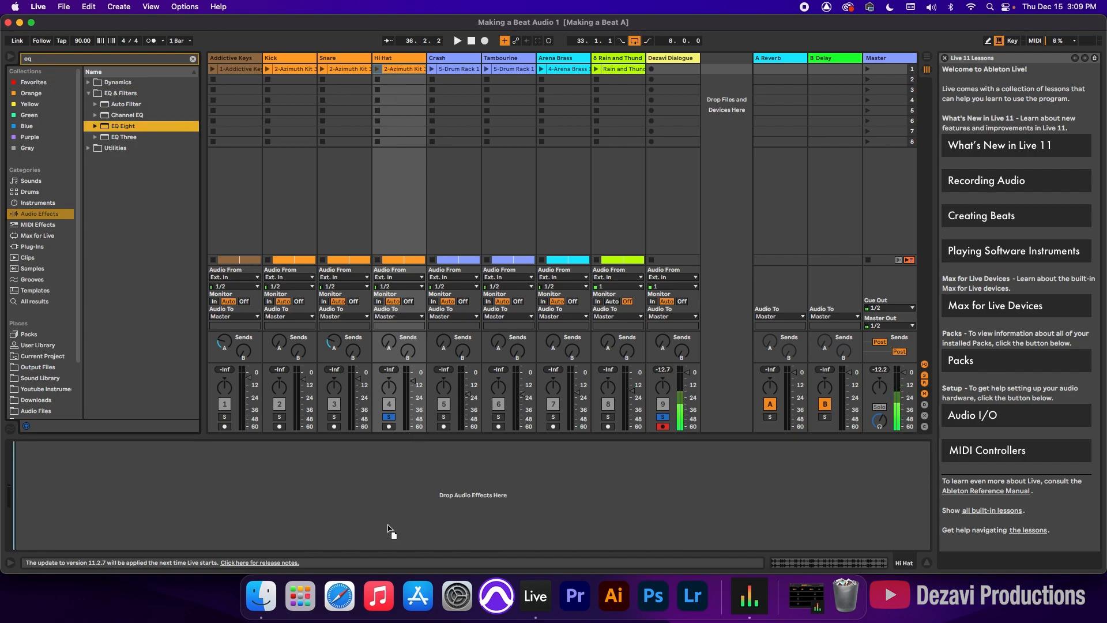
{"action": "left_click_drag", "start_coordinate": [284, 506], "coordinate": [285, 506]}
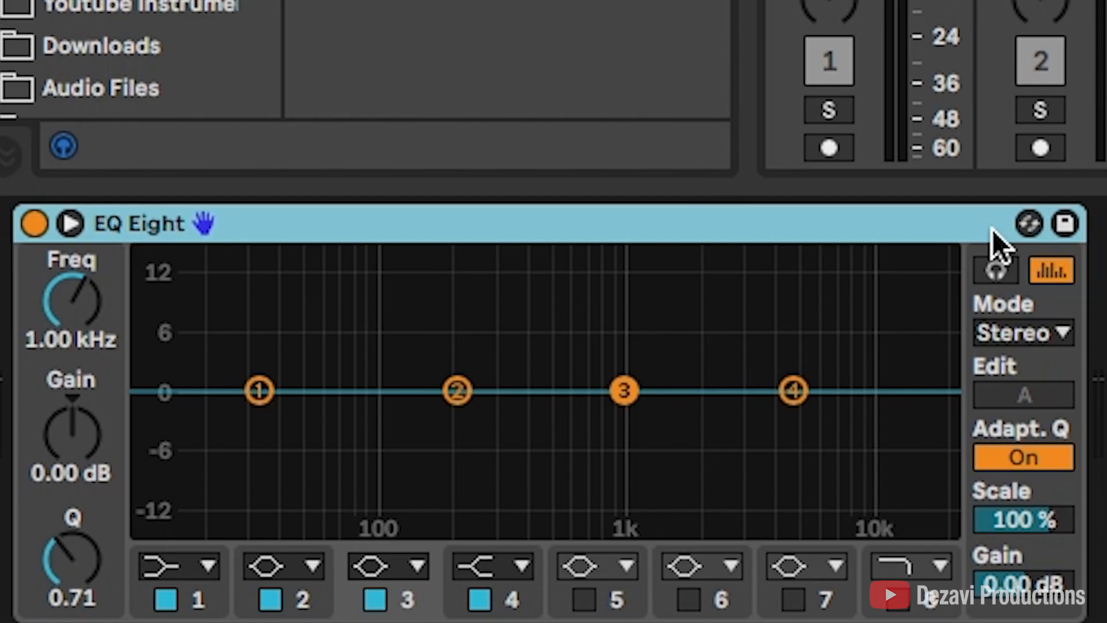
- Play the hi-hat, disable band 1 of its EQ Eight, and make band 2 a steep x4 low cut at 719 Hz
{"action": "key", "text": "space"}
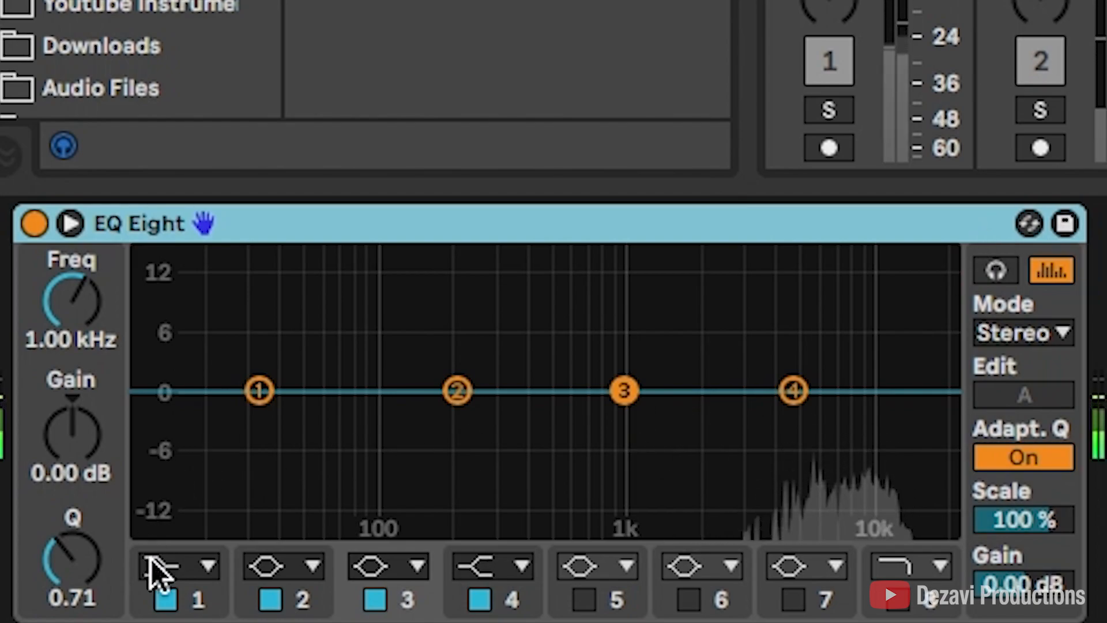
{"action": "left_click", "coordinate": [166, 599]}
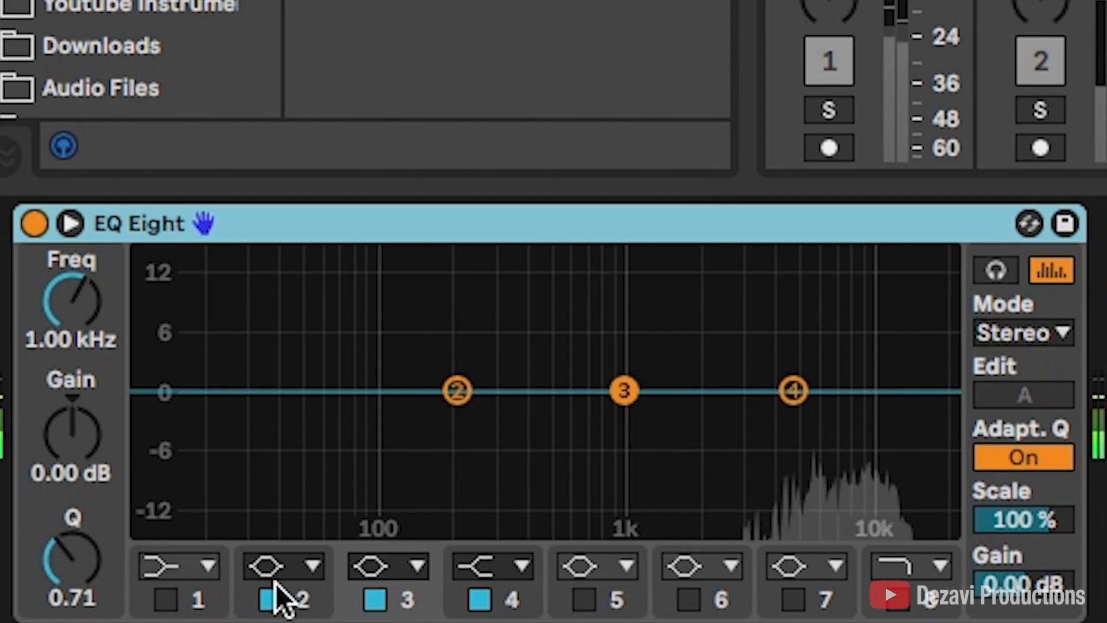
{"action": "left_click", "coordinate": [300, 565]}
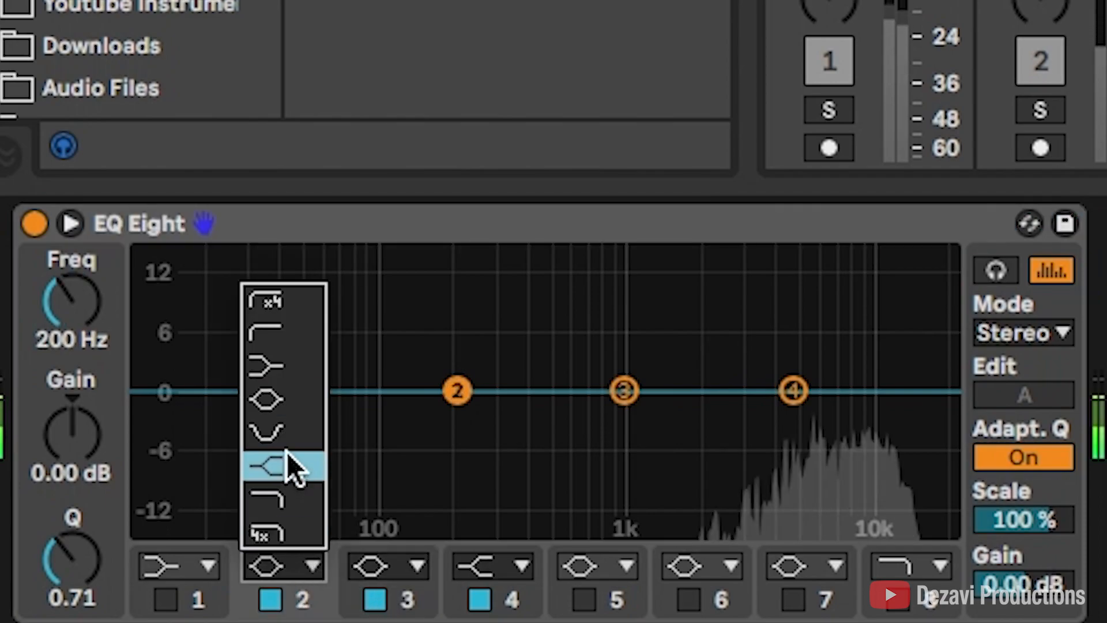
{"action": "left_click", "coordinate": [286, 311]}
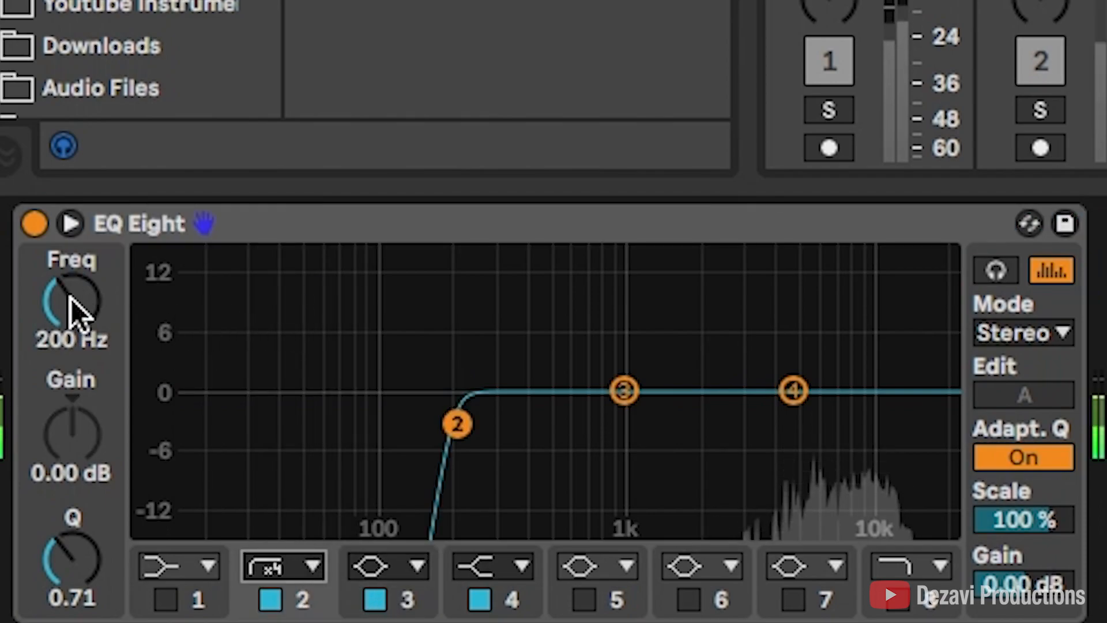
{"action": "left_click_drag", "start_coordinate": [74, 309], "coordinate": [133, 328]}
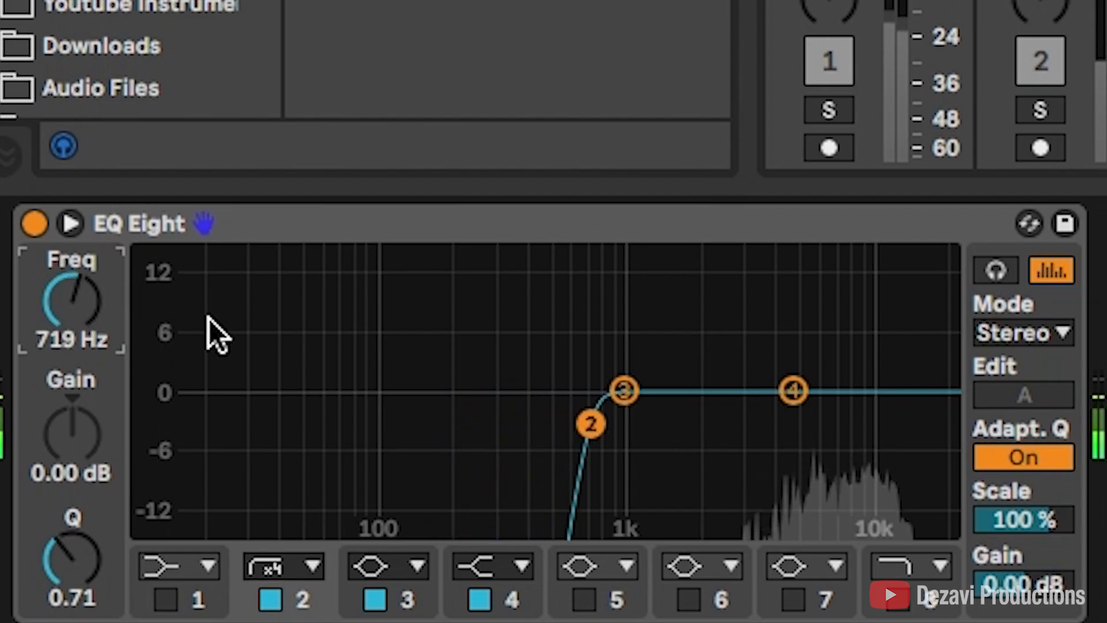
- Enable the hi-hat EQ Eight's audition mode and make band 4 a bell boosting 3.60 dB at about 10.2 kHz
{"action": "left_click", "coordinate": [998, 269]}
{"action": "left_click_drag", "start_coordinate": [792, 388], "coordinate": [851, 366]}
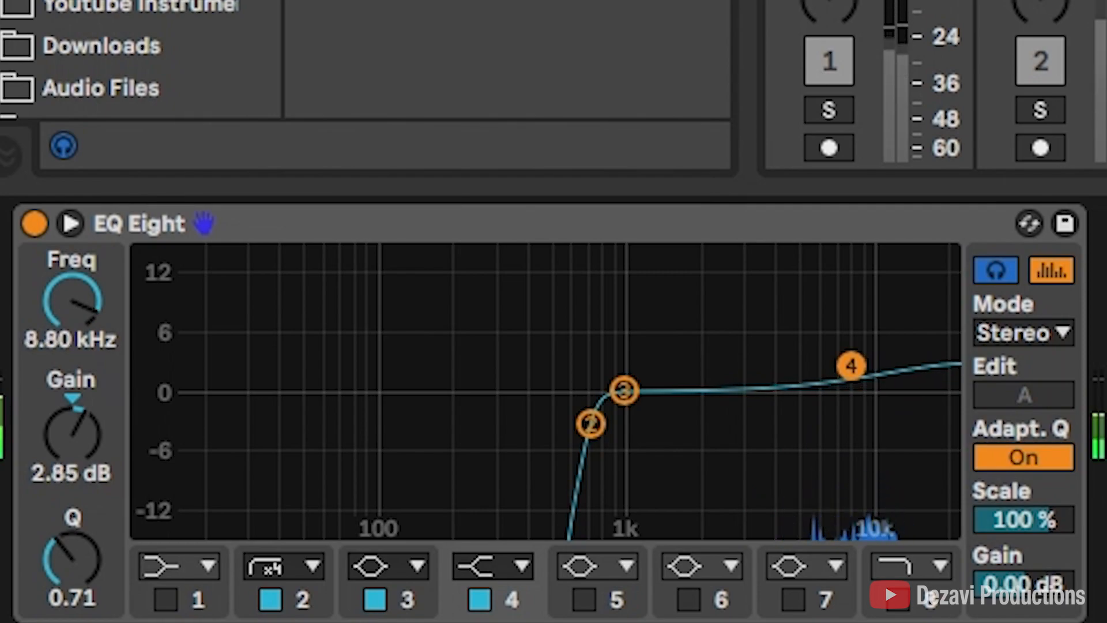
{"action": "left_click", "coordinate": [499, 566]}
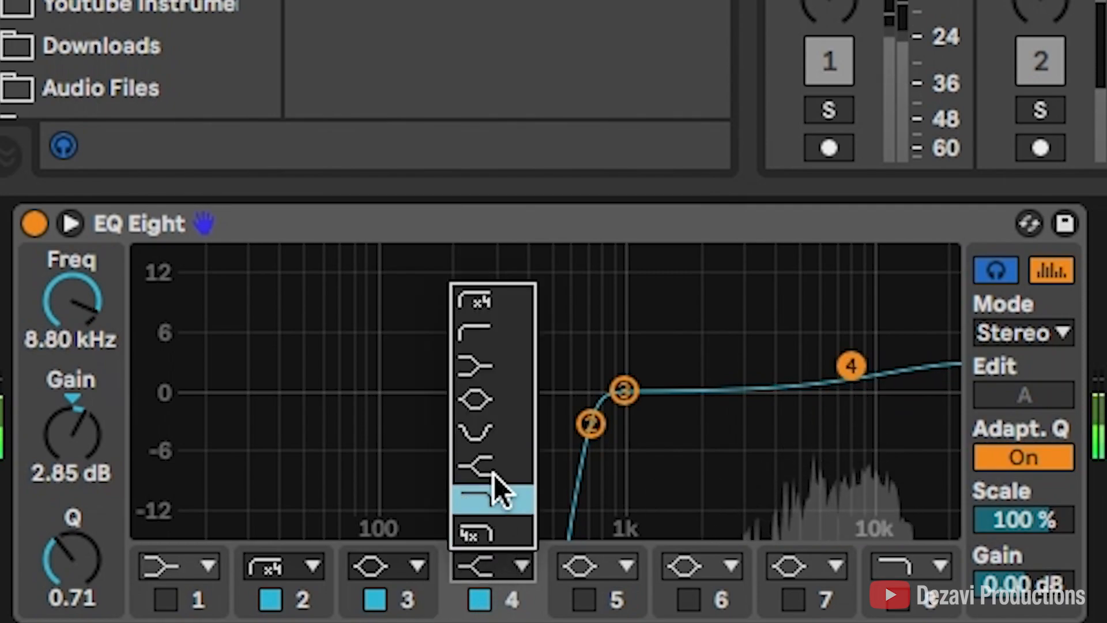
{"action": "left_click", "coordinate": [483, 399]}
{"action": "left_click_drag", "start_coordinate": [848, 378], "coordinate": [867, 359]}
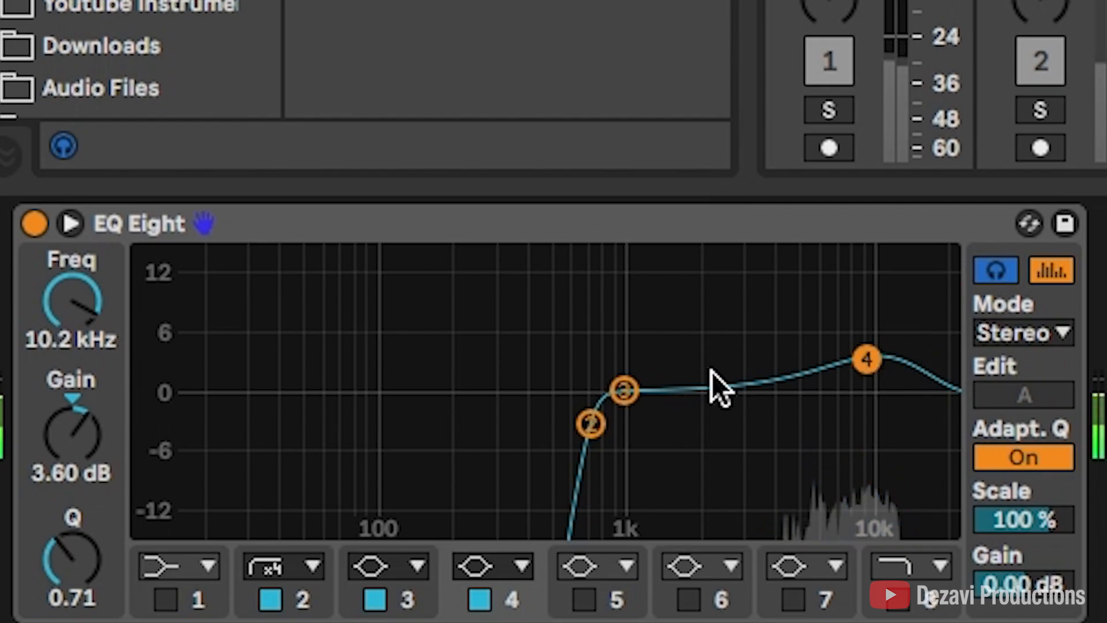
- Set band 3 to a 1.12 dB boost at 2.90 kHz with Q 2.29, and compare the hi-hat with the EQ bypassed and enabled
{"action": "left_click_drag", "start_coordinate": [624, 390], "coordinate": [742, 394]}
{"action": "left_click_drag", "start_coordinate": [105, 566], "coordinate": [105, 514]}
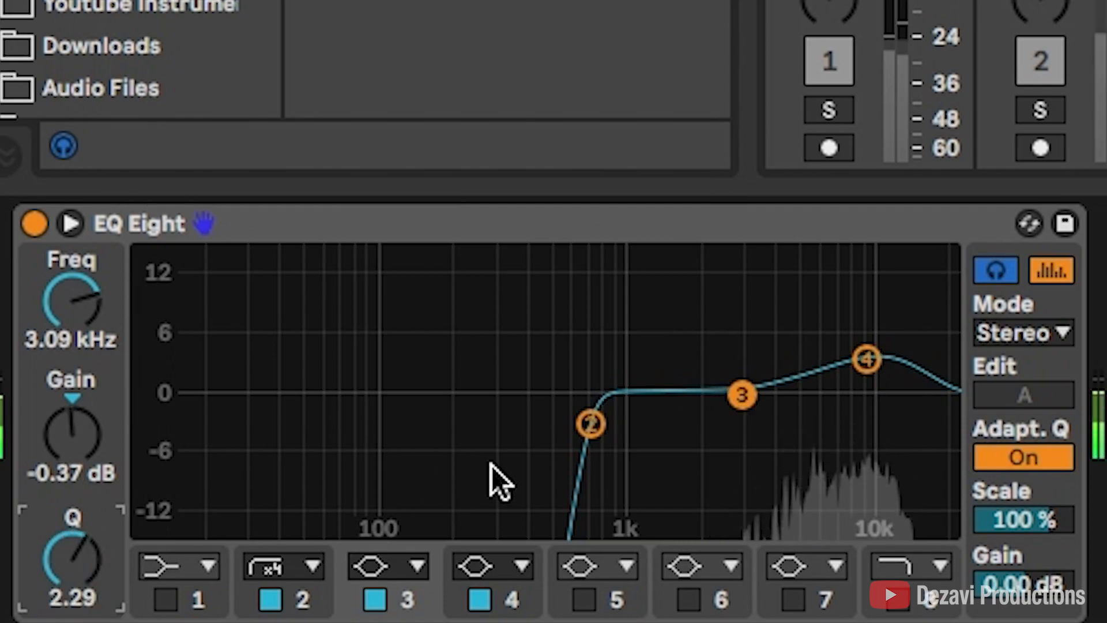
{"action": "left_click_drag", "start_coordinate": [738, 395], "coordinate": [735, 381]}
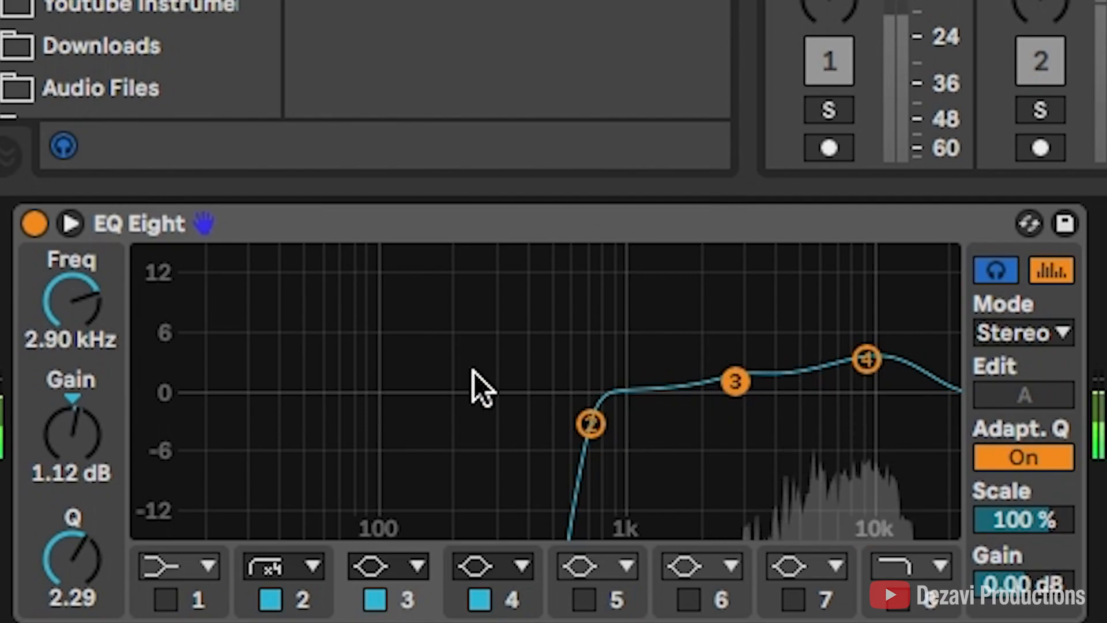
{"action": "left_click", "coordinate": [34, 224]}
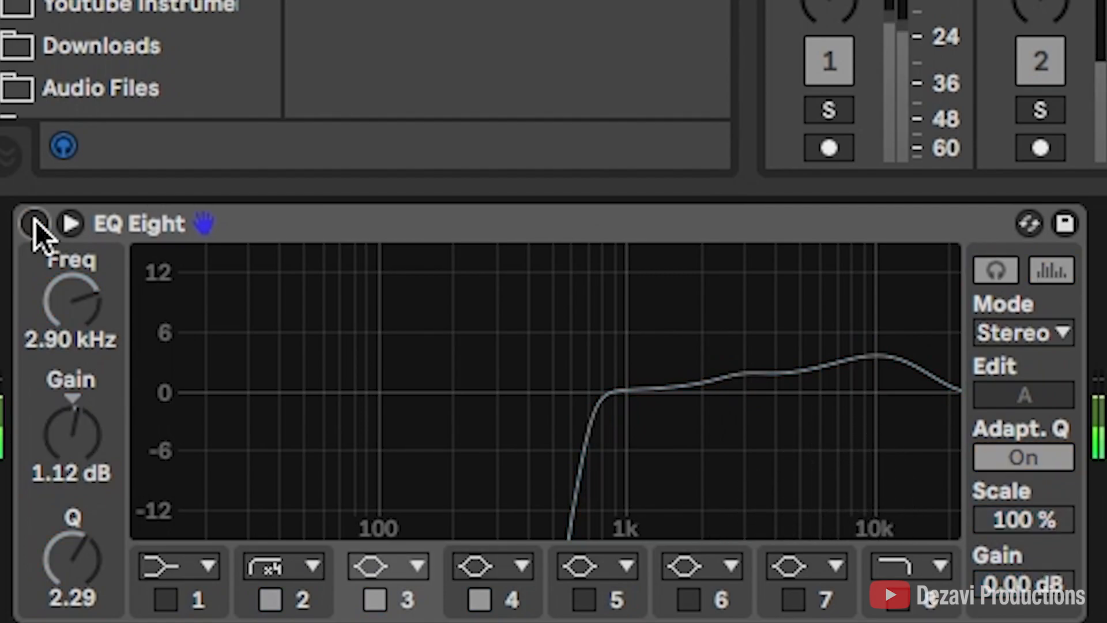
{"action": "left_click", "coordinate": [34, 222]}
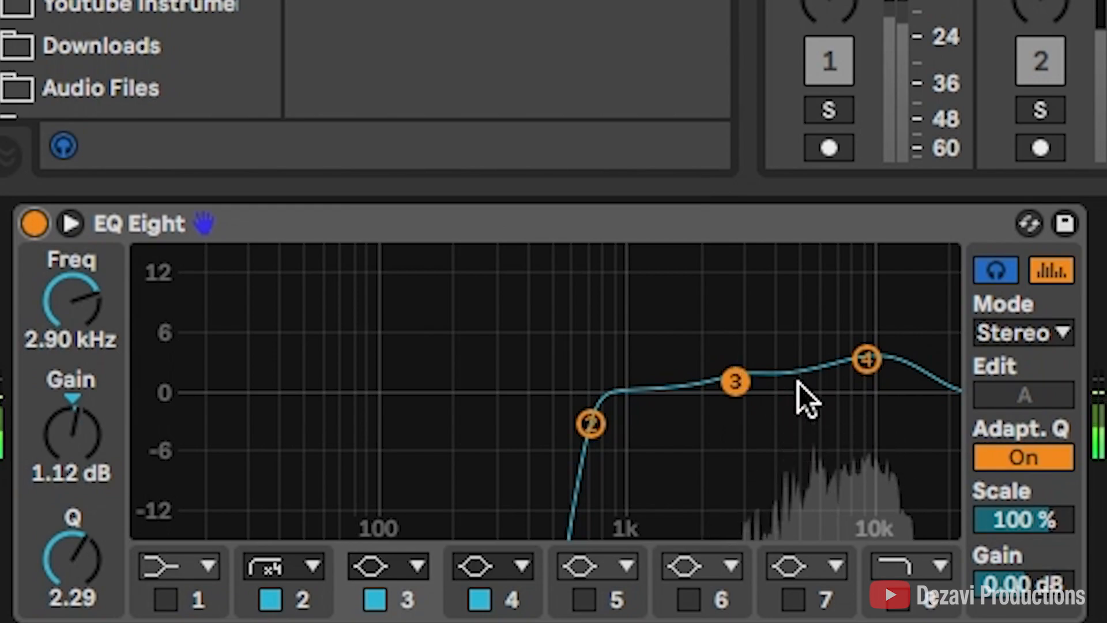
- Try band 4 as a high shelf boosting 3.84 dB at about 9.58 kHz
{"action": "mouse_move", "coordinate": [865, 358]}
{"action": "left_mouse_down"}
{"action": "mouse_move", "coordinate": [857, 349]}
{"action": "mouse_move", "coordinate": [880, 350]}
{"action": "mouse_move", "coordinate": [871, 357]}
{"action": "left_mouse_up"}
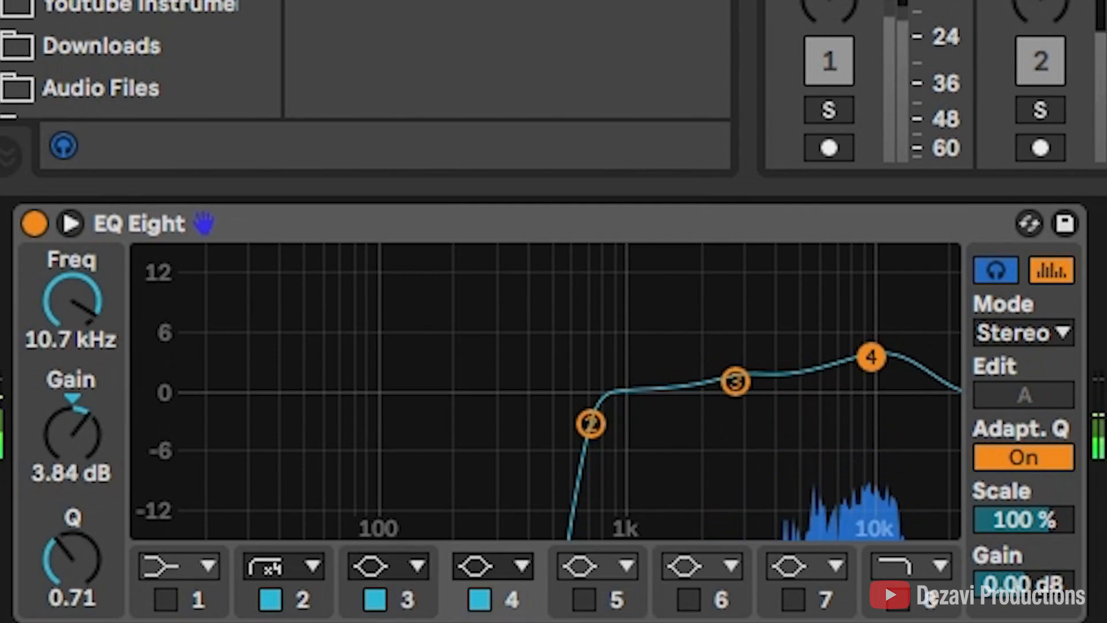
{"action": "left_click", "coordinate": [514, 575]}
{"action": "left_click", "coordinate": [506, 465]}
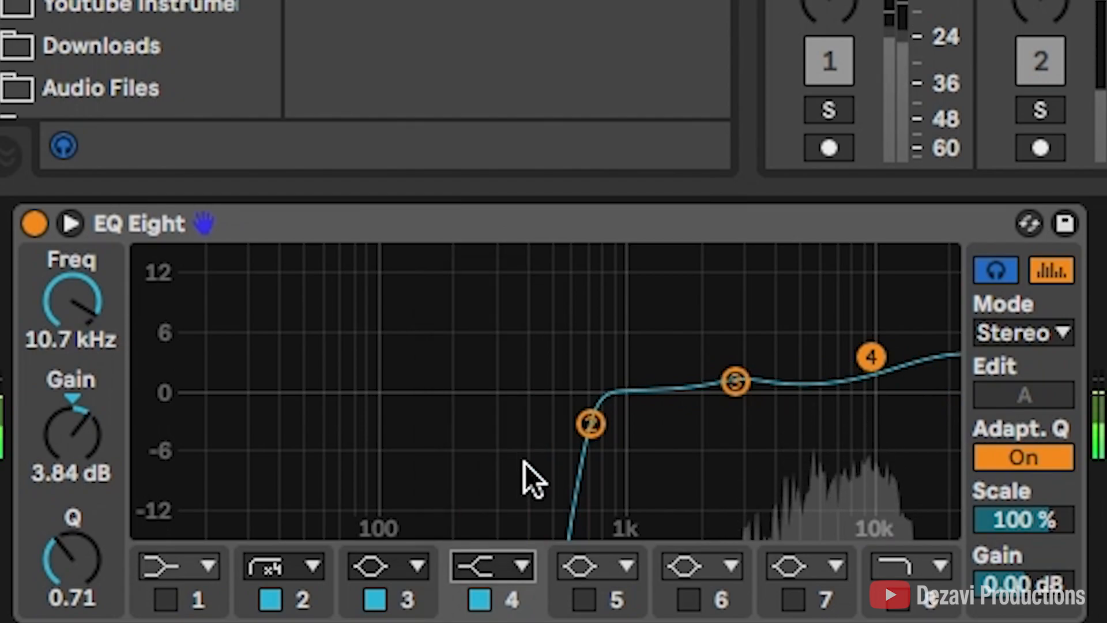
{"action": "mouse_move", "coordinate": [871, 357]}
{"action": "left_mouse_down"}
{"action": "mouse_move", "coordinate": [840, 356]}
{"action": "mouse_move", "coordinate": [860, 356]}
{"action": "left_mouse_up"}
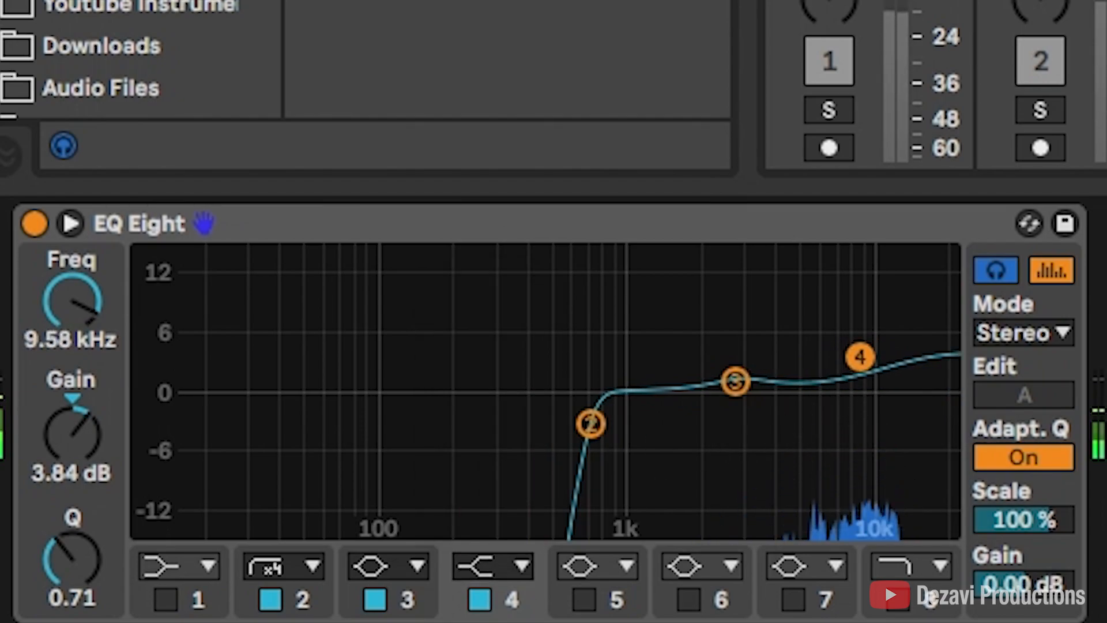
- Make band 4 a bell again and boost it 4.09 dB at 10.0 kHz
{"action": "left_click", "coordinate": [509, 568]}
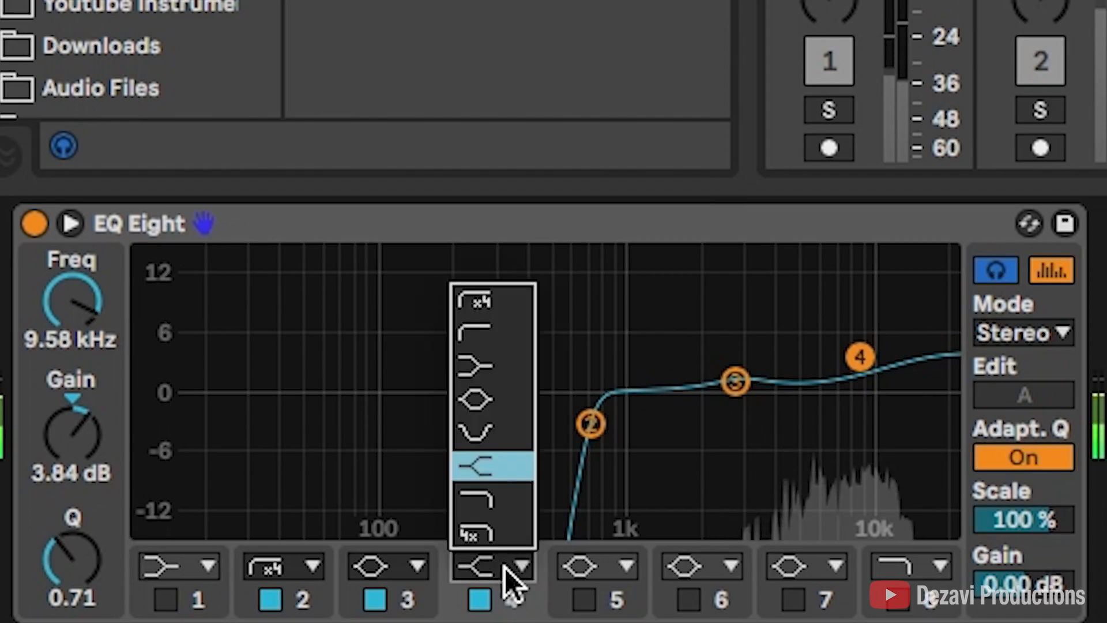
{"action": "left_click", "coordinate": [487, 399]}
{"action": "left_click_drag", "start_coordinate": [863, 361], "coordinate": [864, 354]}
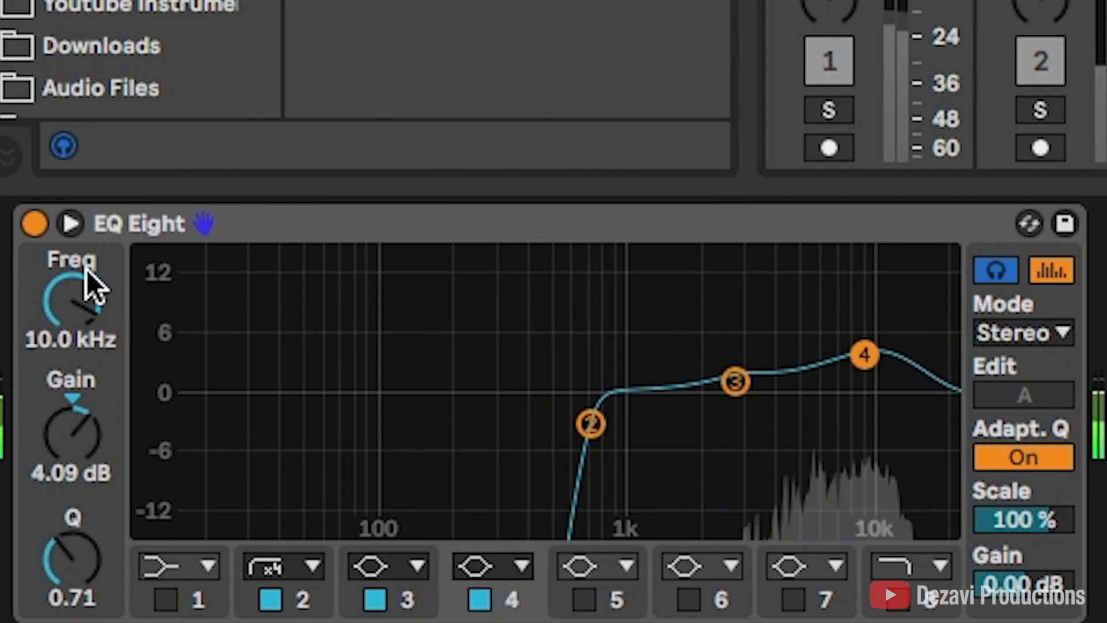
- Compare the soloed hi-hat with its EQ Eight bypassed and enabled twice, and turn off the EQ's audition mode
{"action": "left_click", "coordinate": [35, 223]}
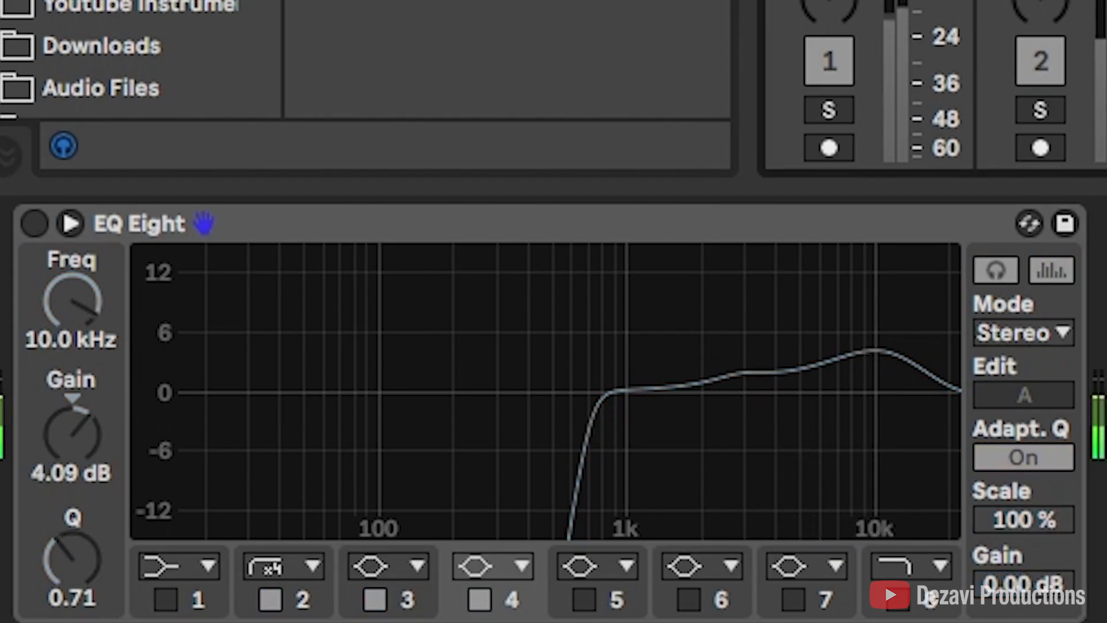
{"action": "left_click", "coordinate": [35, 223]}
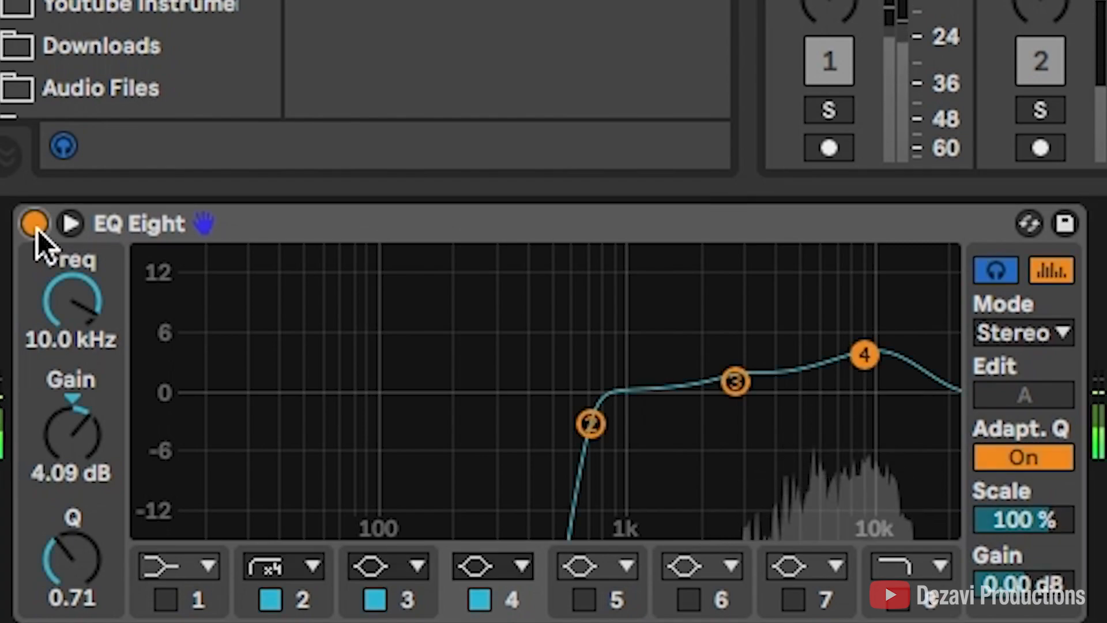
{"action": "left_click", "coordinate": [34, 224]}
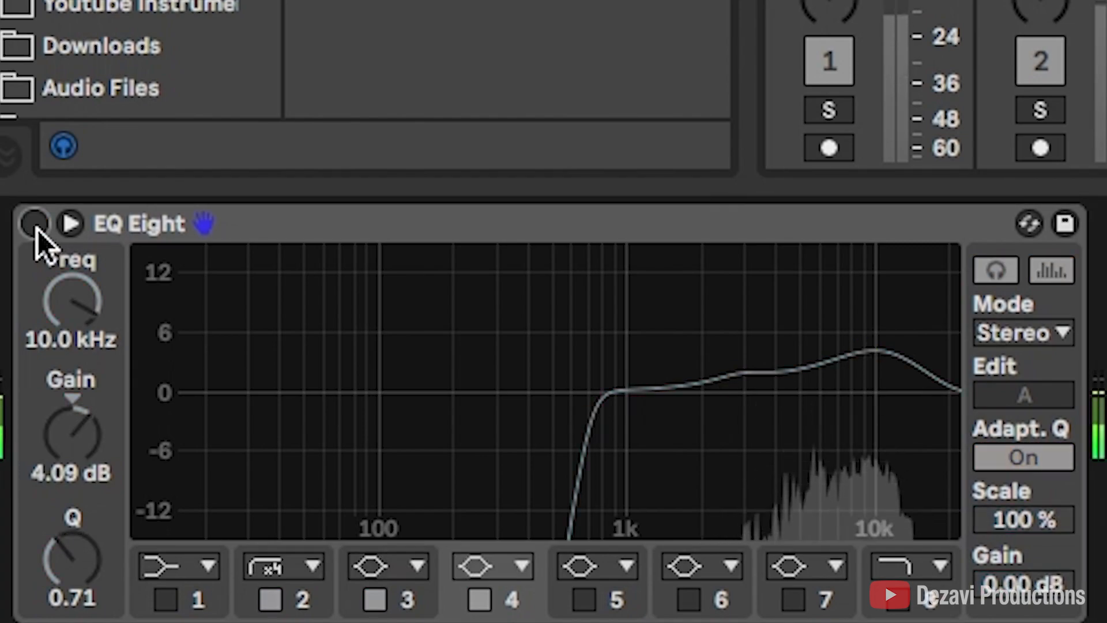
{"action": "left_click", "coordinate": [34, 223]}
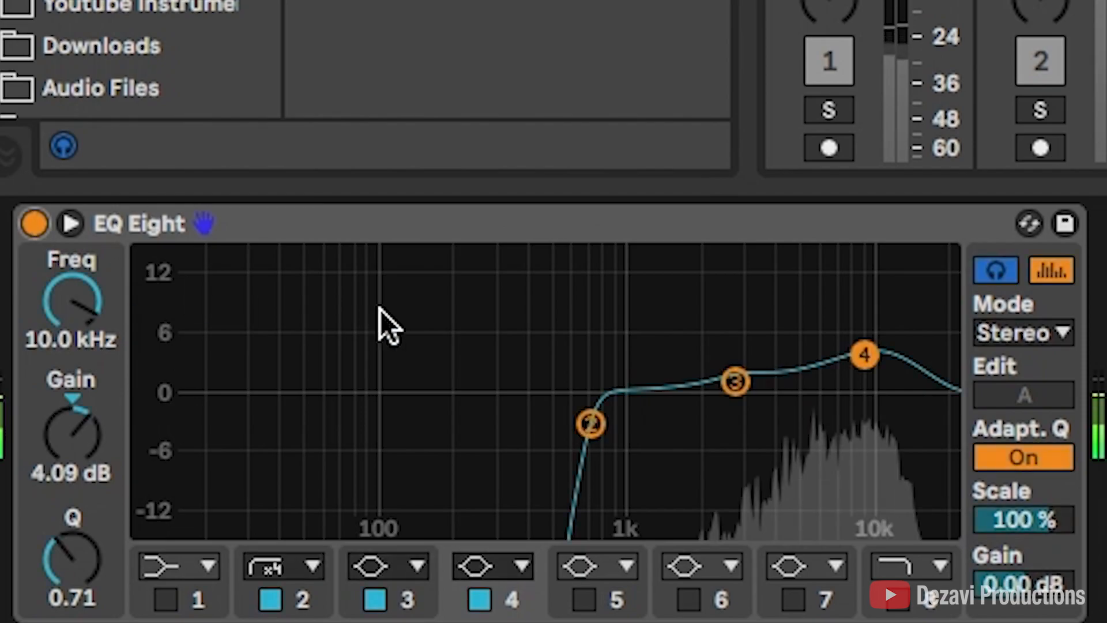
{"action": "left_click", "coordinate": [1005, 271]}
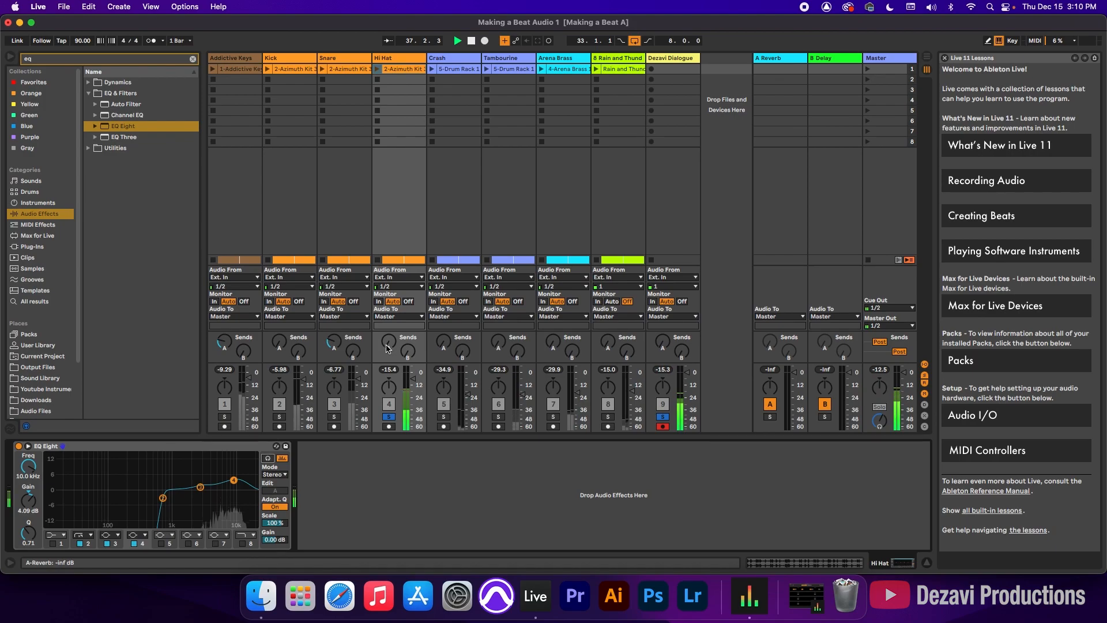
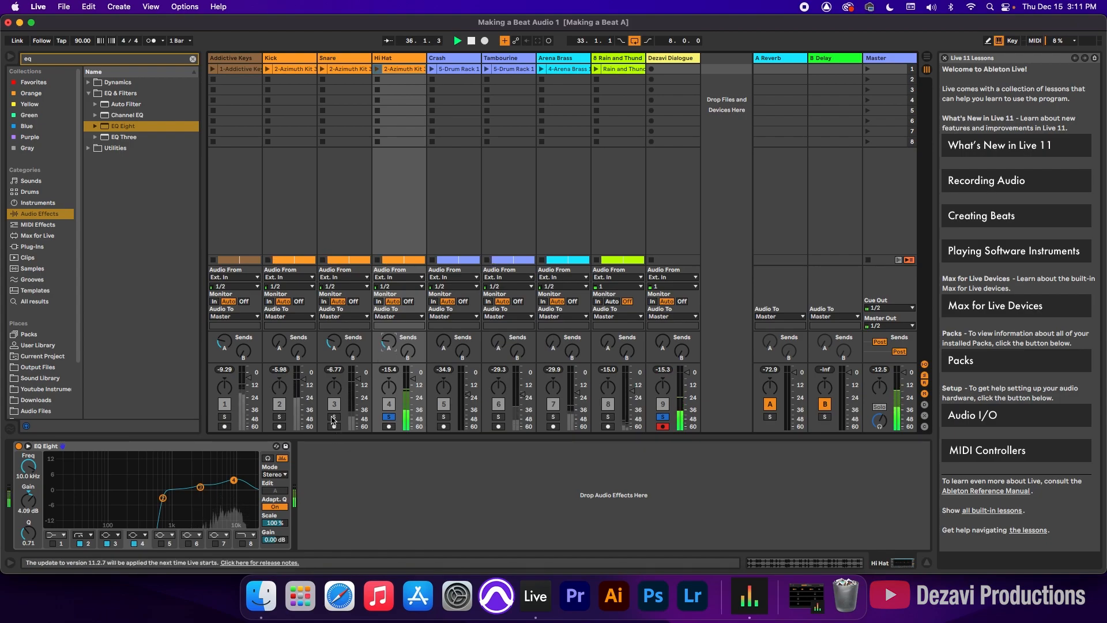
- Solo the Snare, Kick and Addictive Keys tracks with the hi-hat and compare the mix with the hi-hat EQ bypassed and enabled
{"action": "left_click", "coordinate": [333, 417]}
{"action": "left_click", "coordinate": [279, 417]}
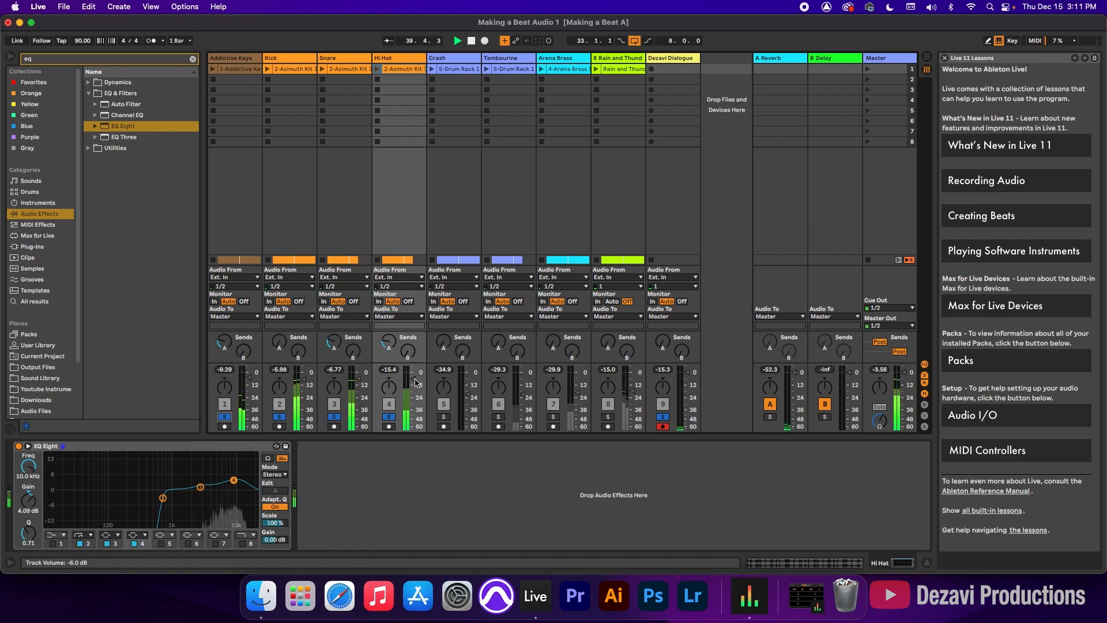
{"action": "left_click", "coordinate": [18, 447]}
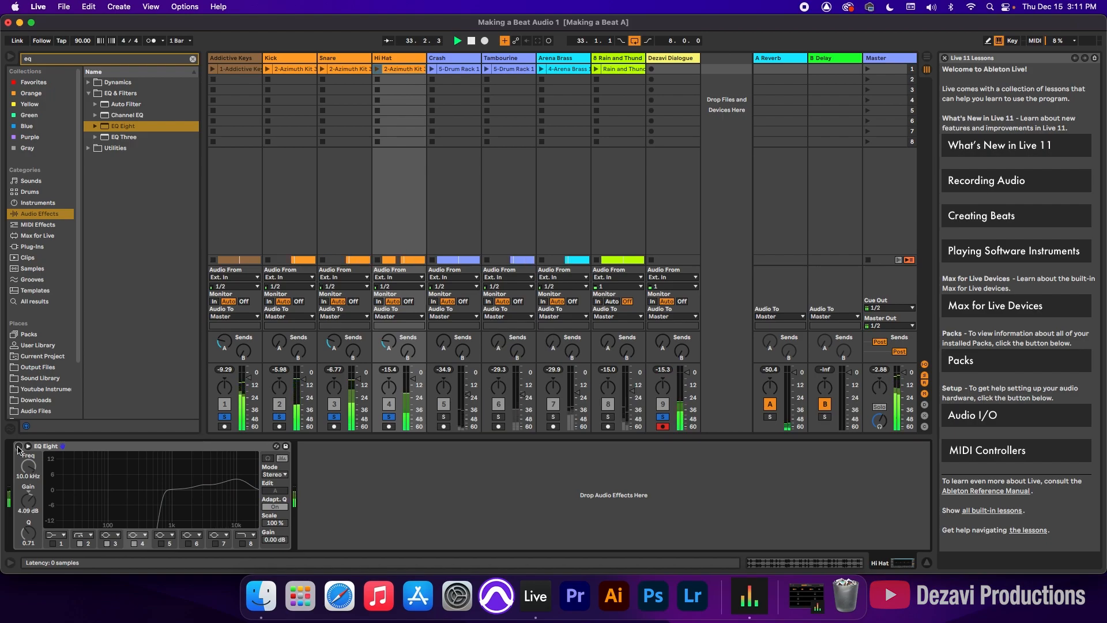
{"action": "left_click", "coordinate": [18, 447]}
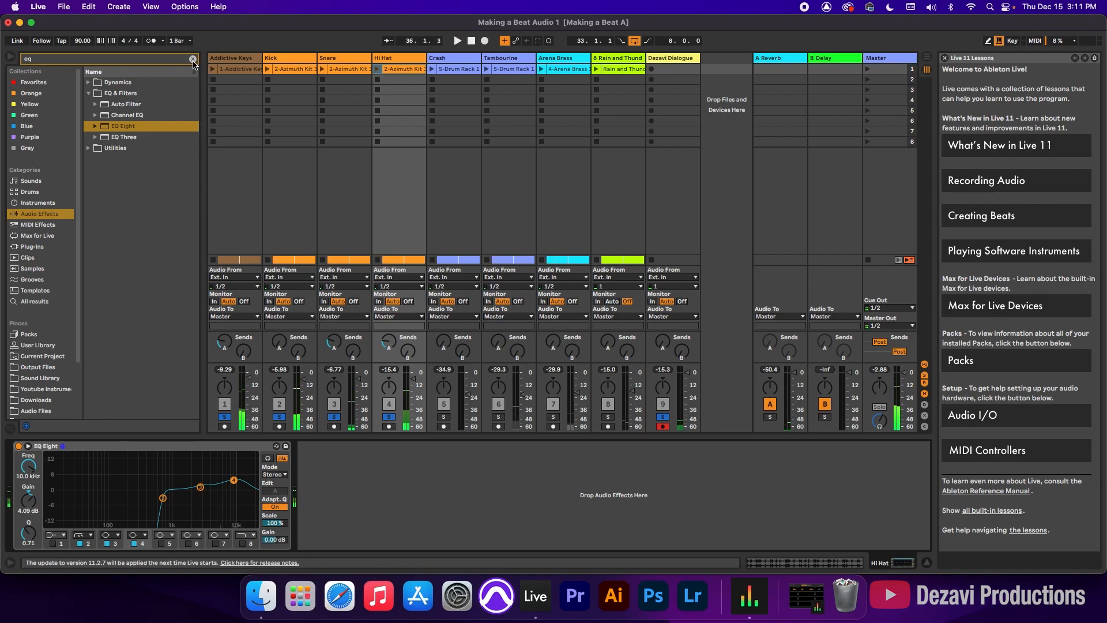
- Clear the "eq" search and collapse the EQ & Filters folder to show all audio effect categories
{"action": "left_click", "coordinate": [194, 60]}
{"action": "left_click", "coordinate": [89, 116]}
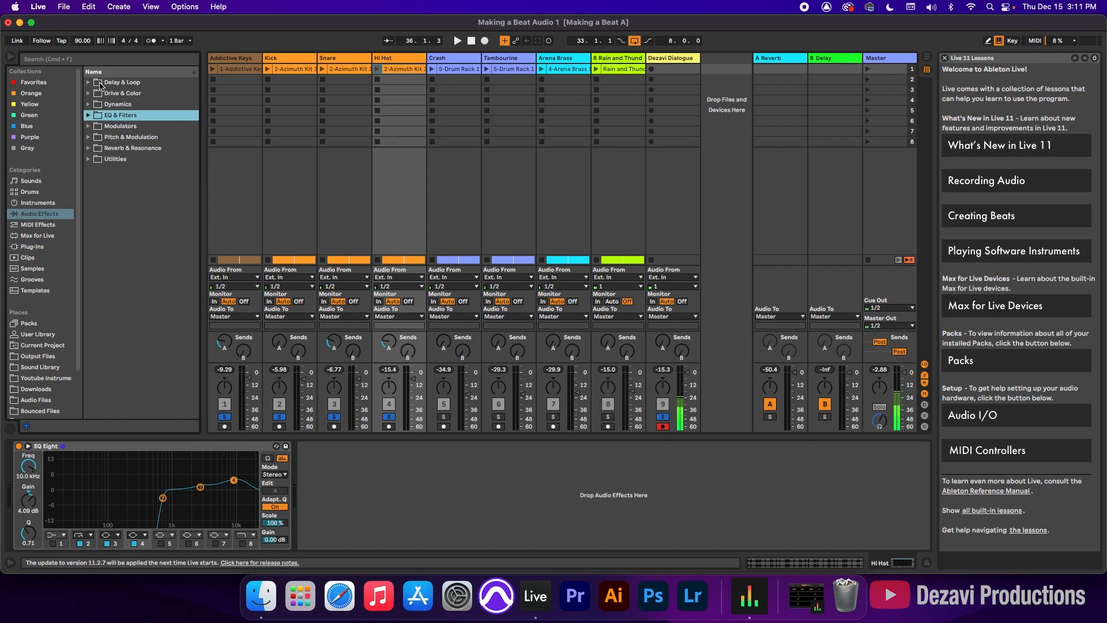
{"action": "left_click", "coordinate": [98, 83]}
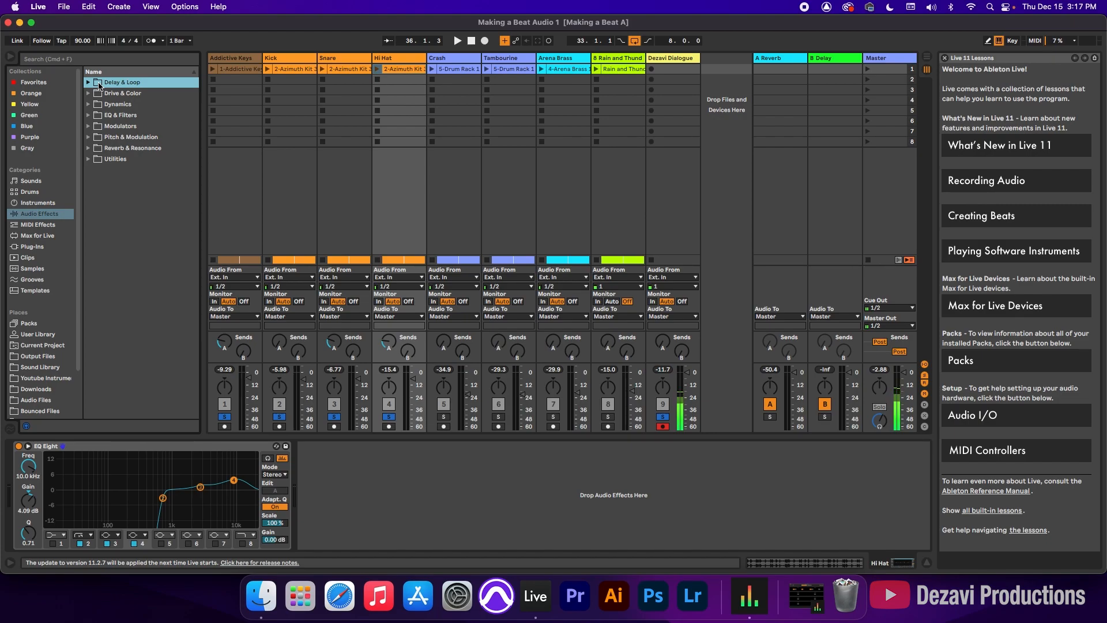
- Solo the Crash track together with the dialogue track, and raise the crash's volume to -15.6 dB
{"action": "left_click", "coordinate": [463, 59]}
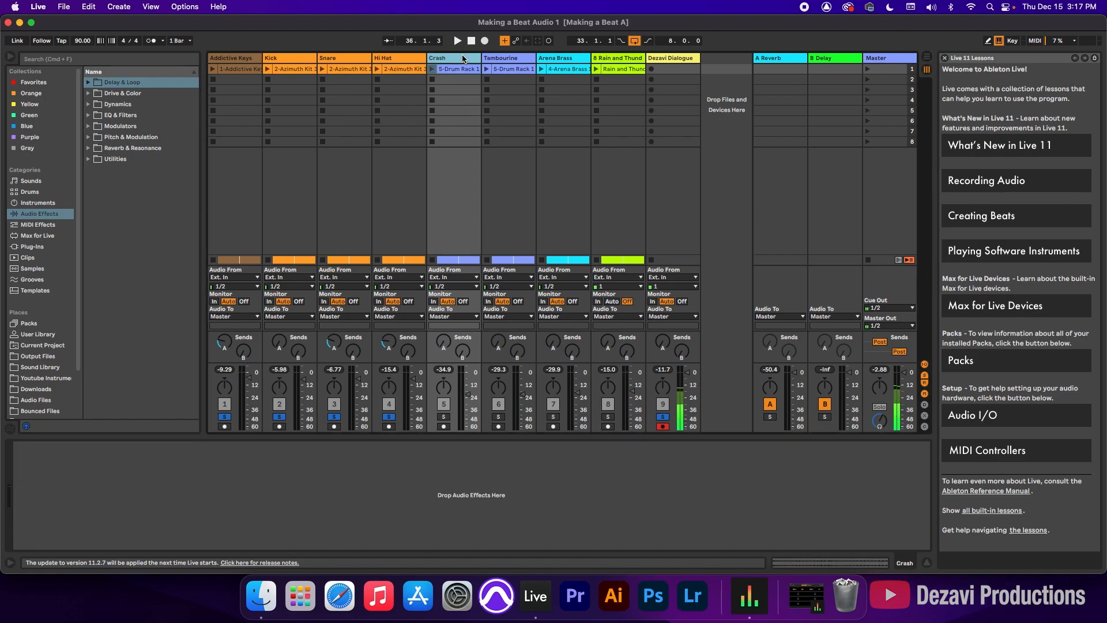
{"action": "left_click", "coordinate": [447, 418]}
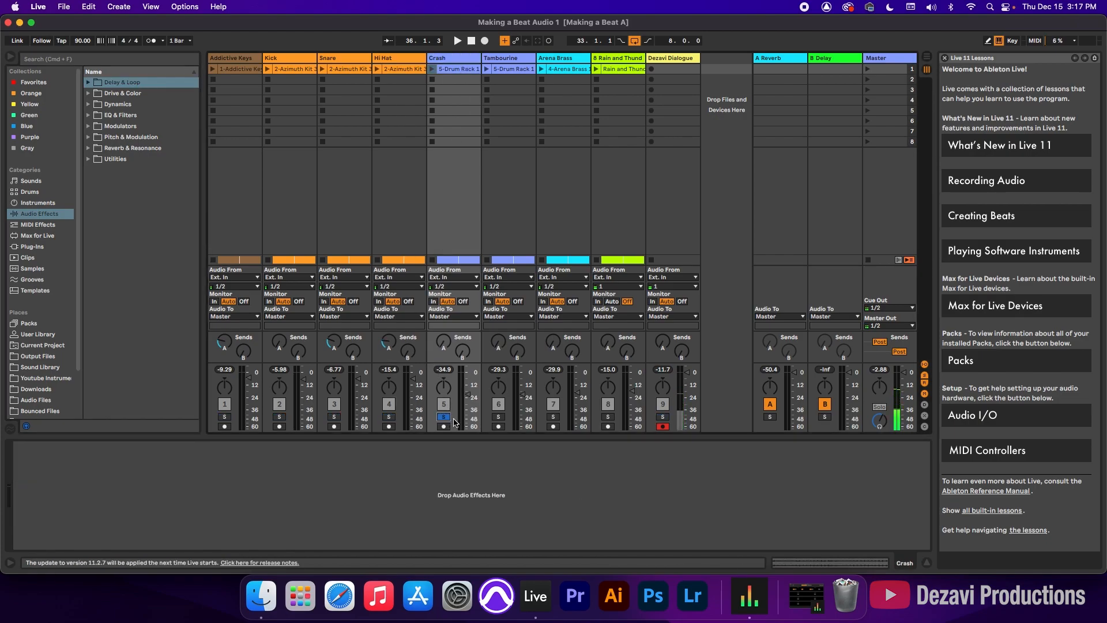
{"action": "left_click", "coordinate": [668, 417], "text": "super"}
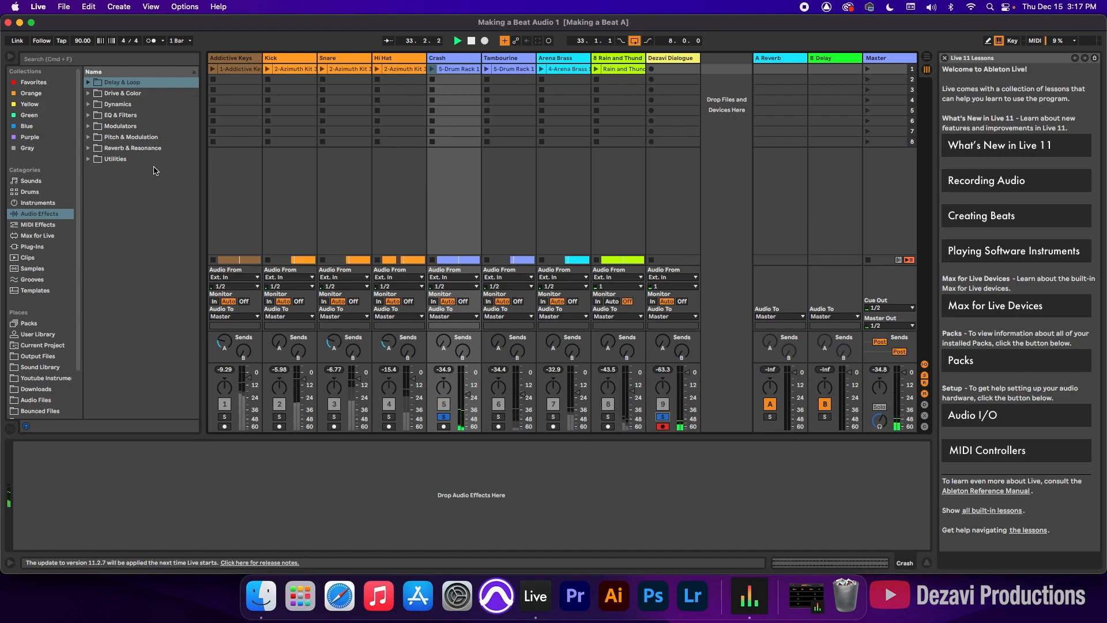
{"action": "left_click_drag", "start_coordinate": [469, 397], "coordinate": [472, 391]}
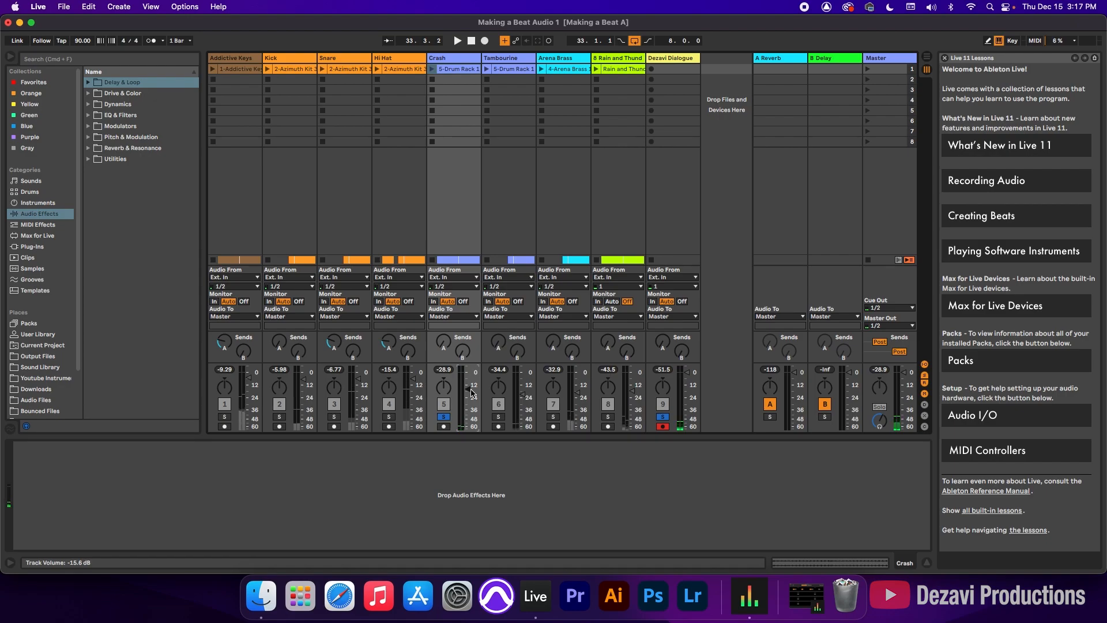
- Search the audio effects for "wide" and add the Utility preset Wide Stereo to the Crash track
{"action": "left_click", "coordinate": [40, 60]}
{"action": "type", "text": "wide"}
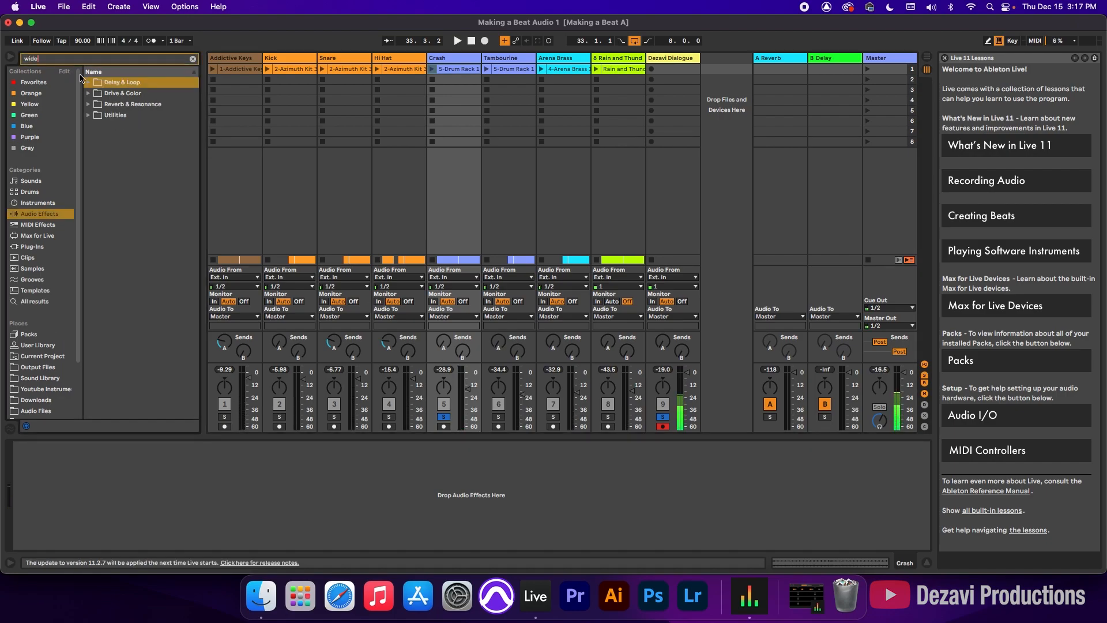
{"action": "left_click", "coordinate": [88, 116]}
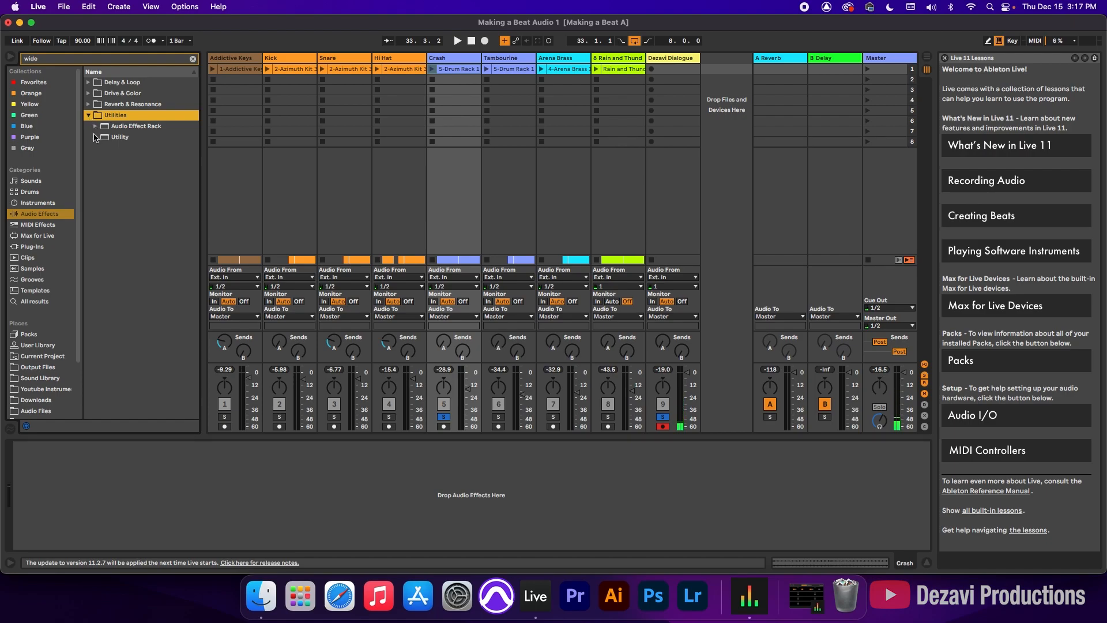
{"action": "left_click", "coordinate": [95, 138]}
{"action": "left_click_drag", "start_coordinate": [115, 152], "coordinate": [431, 485]}
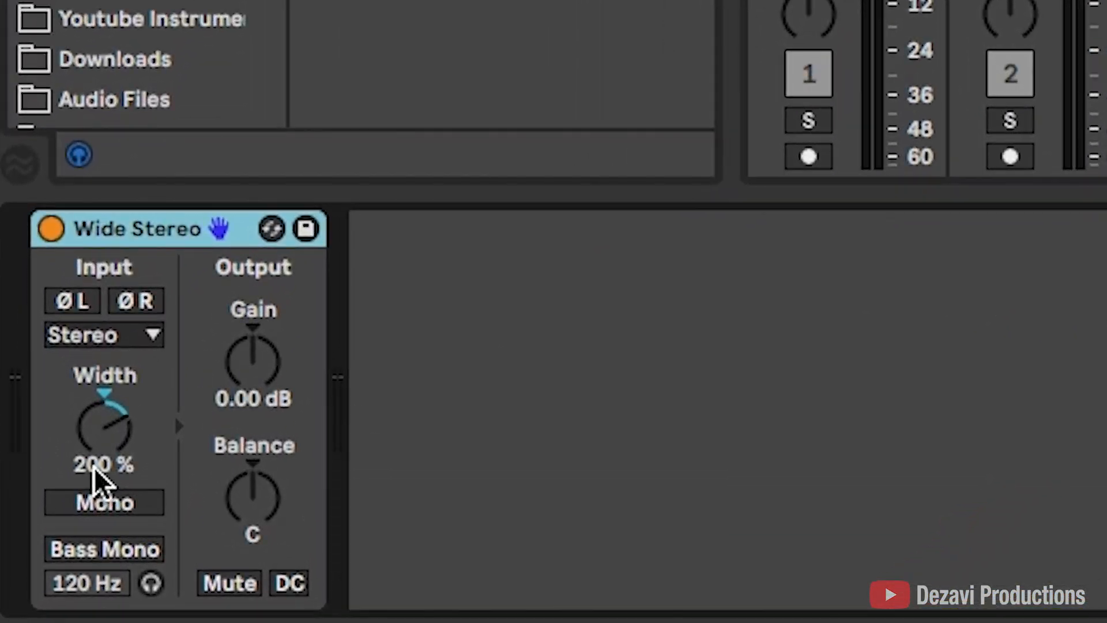
- Play the crash and compare it with the Wide Stereo effect bypassed and enabled
{"action": "key", "text": "space"}
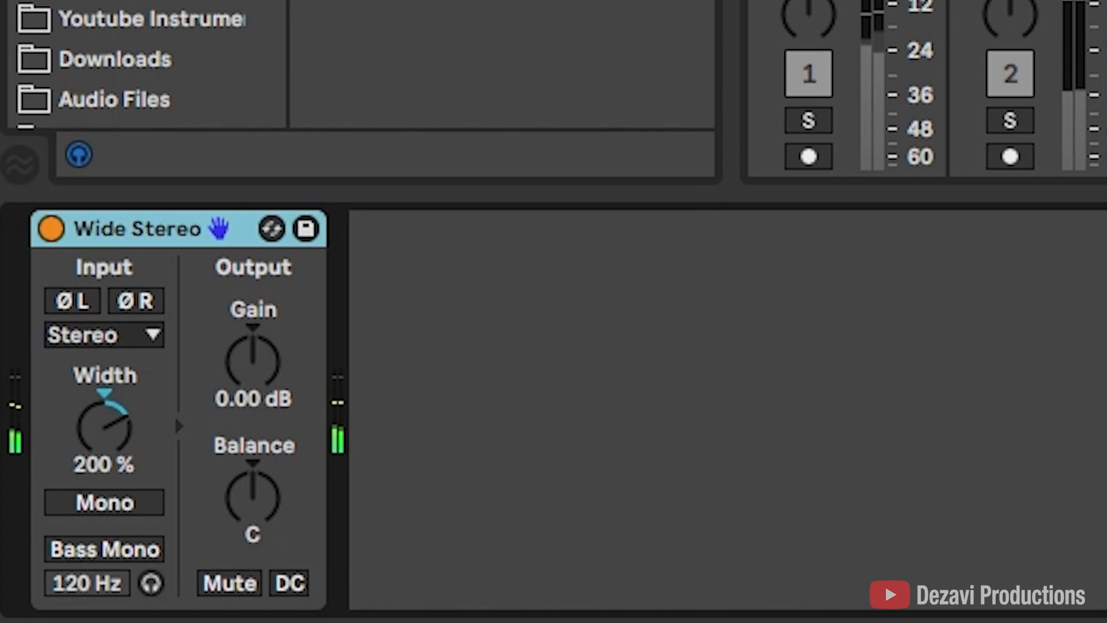
{"action": "left_click", "coordinate": [51, 229]}
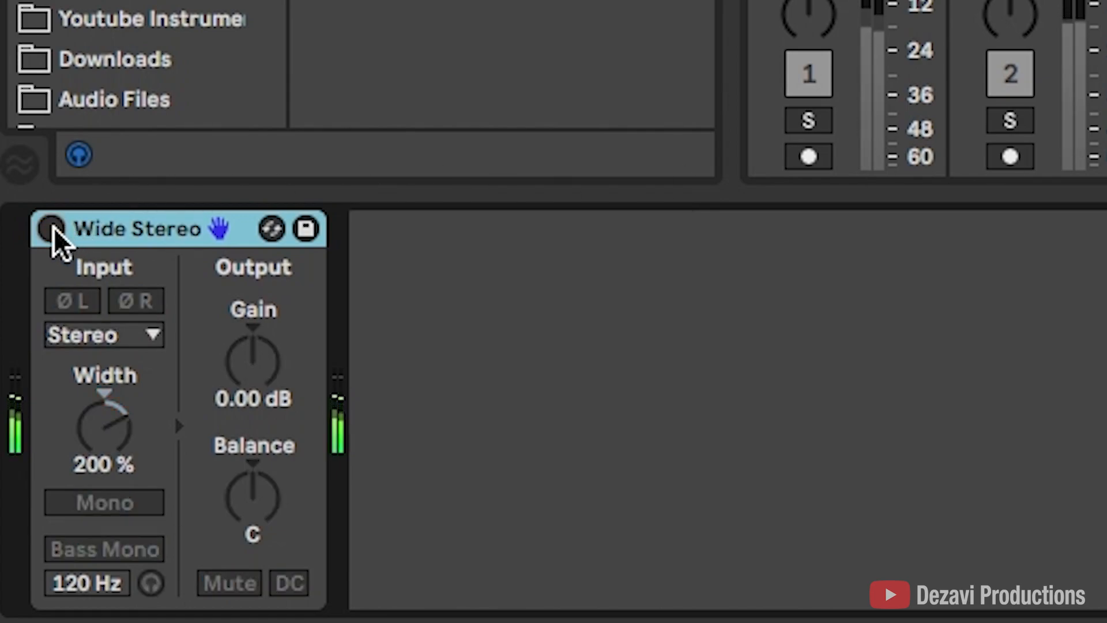
{"action": "left_click", "coordinate": [52, 229]}
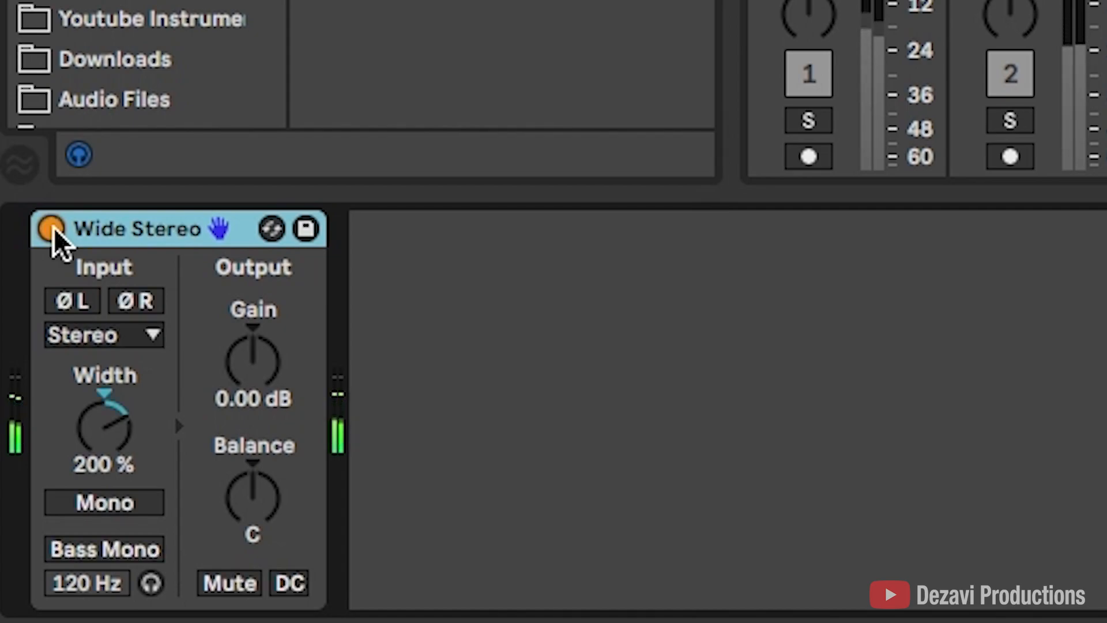
- Set the Wide Stereo effect's width to 220 % on the Crash track
{"action": "left_click", "coordinate": [91, 462]}
{"action": "type", "text": "2"}
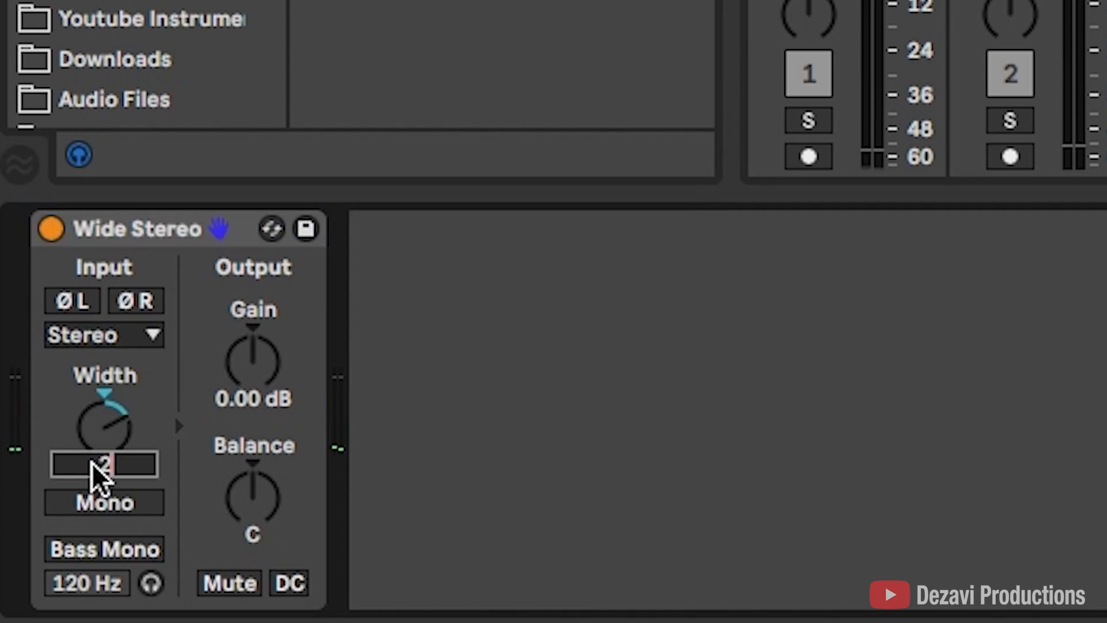
{"action": "type", "text": "20"}
{"action": "key", "text": "Return"}
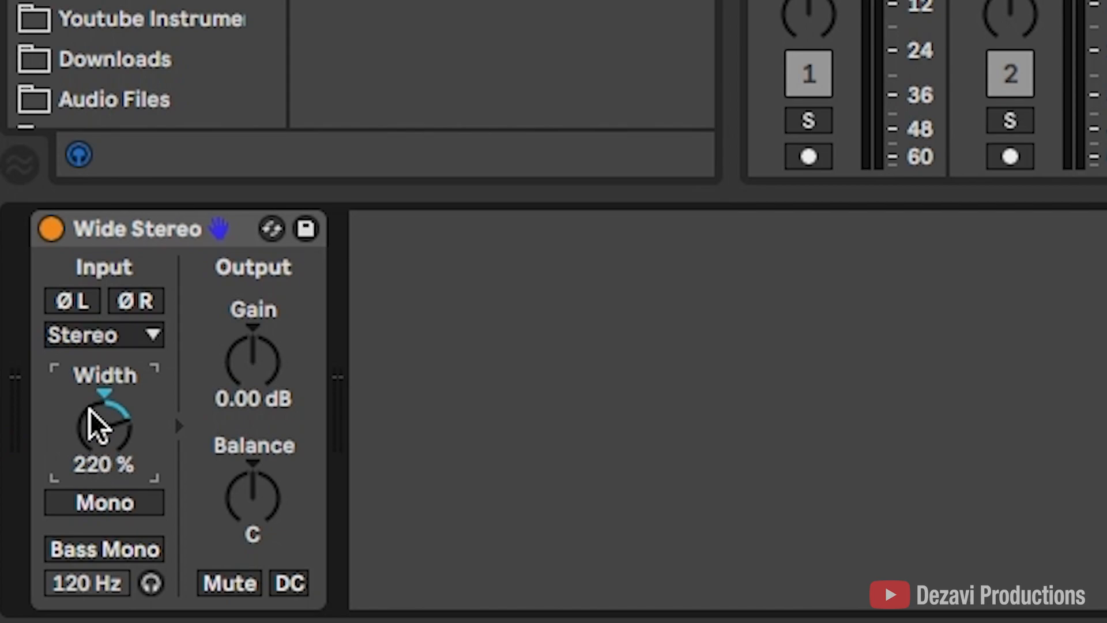
- Play the widened crash and compare it with the Wide Stereo effect off and on again
{"action": "key", "text": "space"}
{"action": "left_click", "coordinate": [51, 229]}
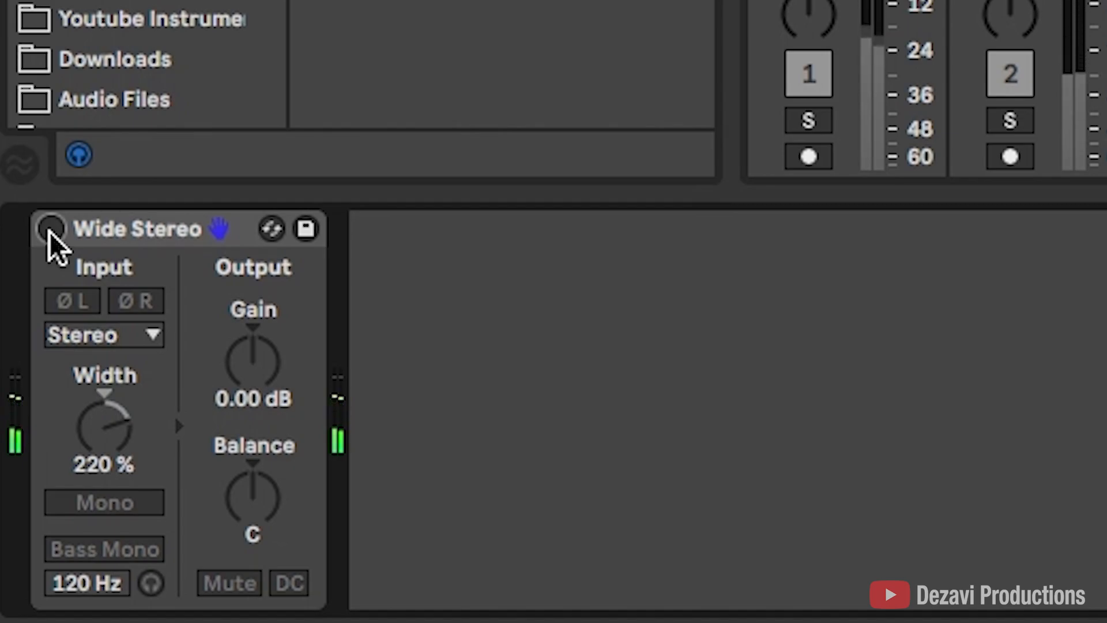
{"action": "left_click", "coordinate": [50, 228]}
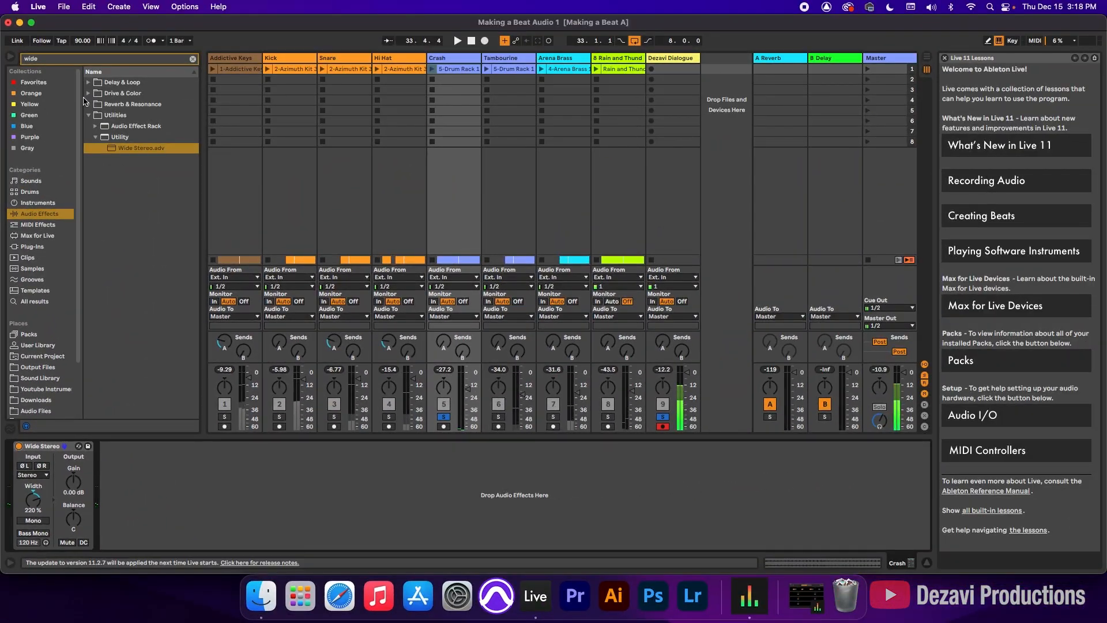
- Clear the "wide" search from the audio effects browser and collapse the Utilities folder
{"action": "left_click", "coordinate": [193, 58]}
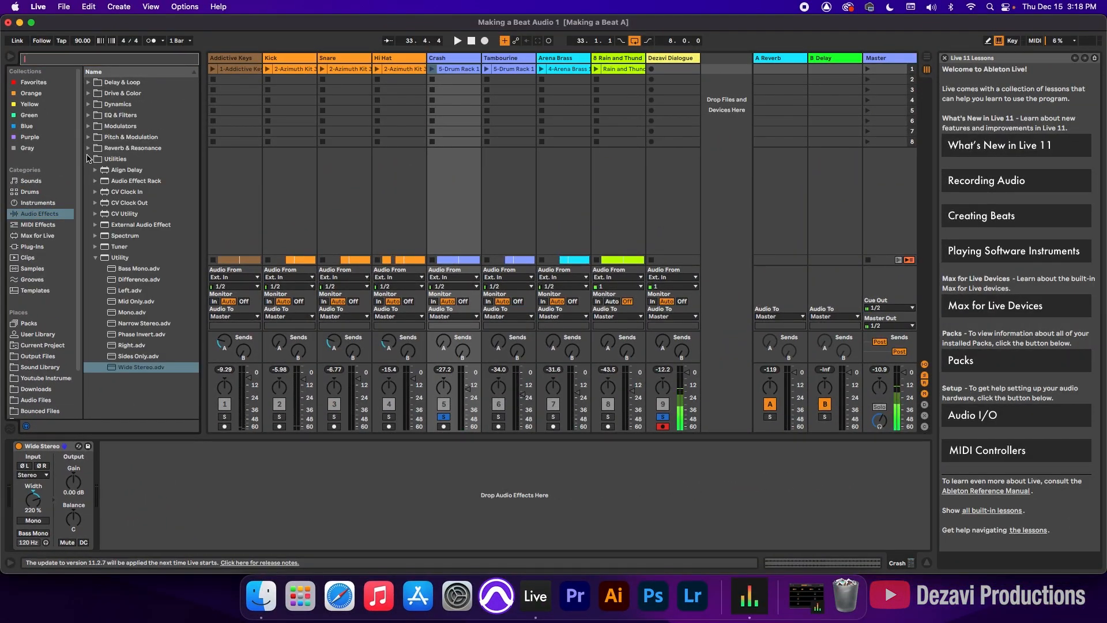
{"action": "left_click", "coordinate": [89, 159]}
{"action": "left_click", "coordinate": [108, 85]}
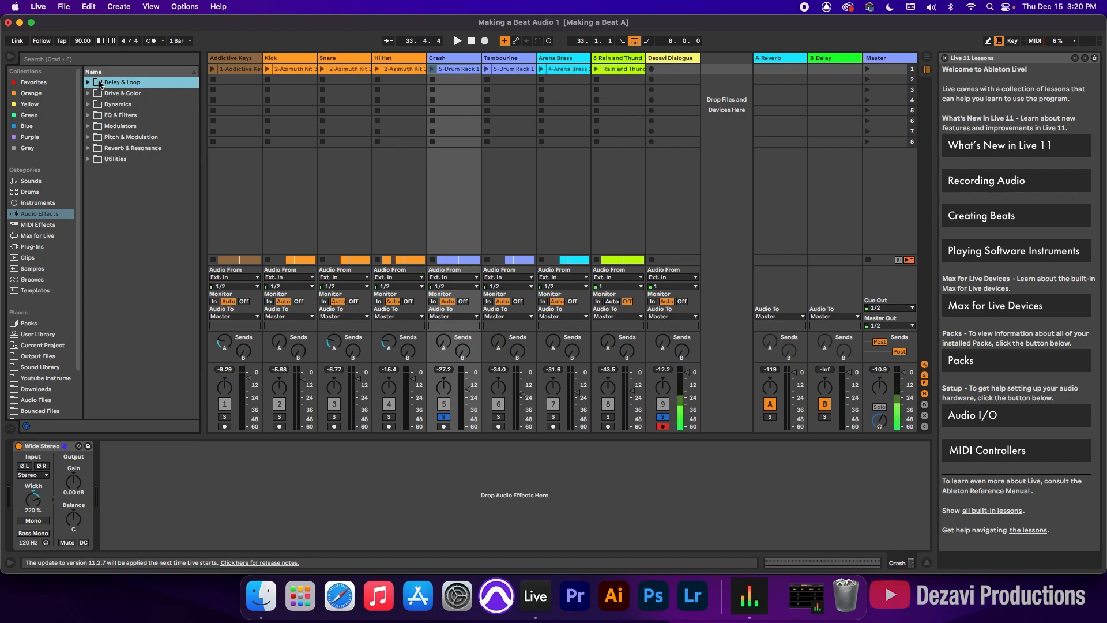
- Solo the Tambourine track together with the dialogue track and, during playback, raise its A-Reverb send to -27.7 dB
{"action": "left_click", "coordinate": [498, 418]}
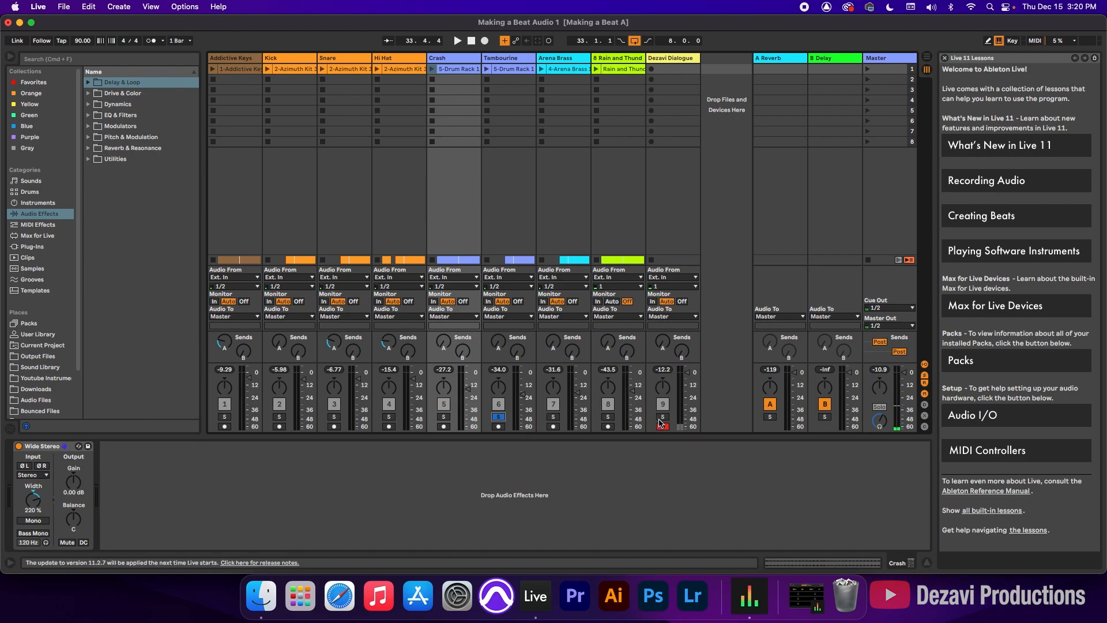
{"action": "left_click", "coordinate": [500, 349]}
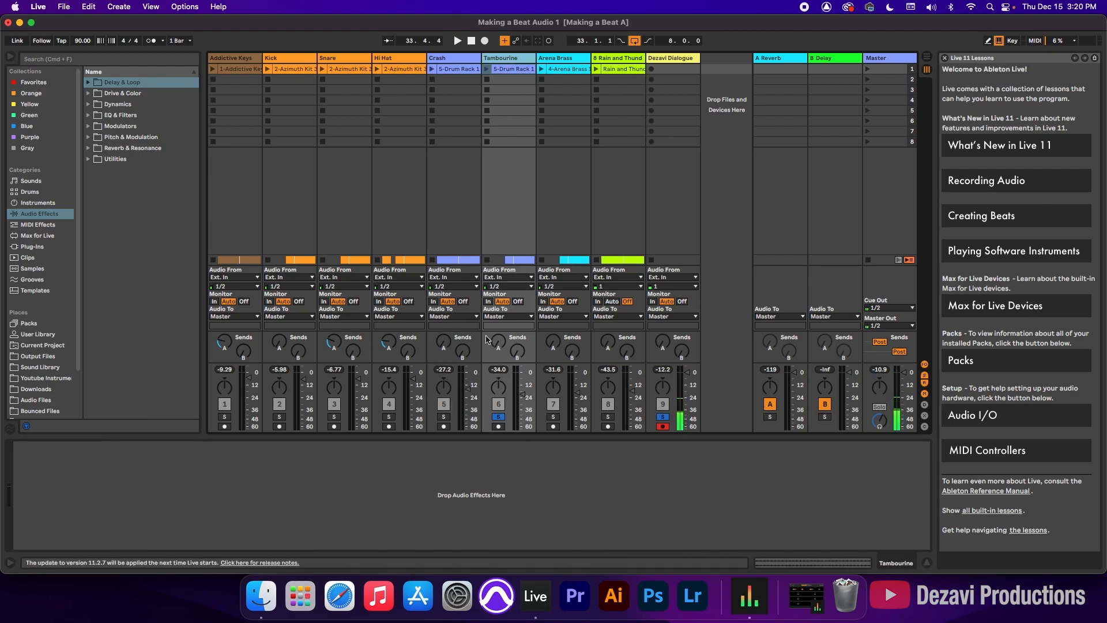
{"action": "key", "text": "space"}
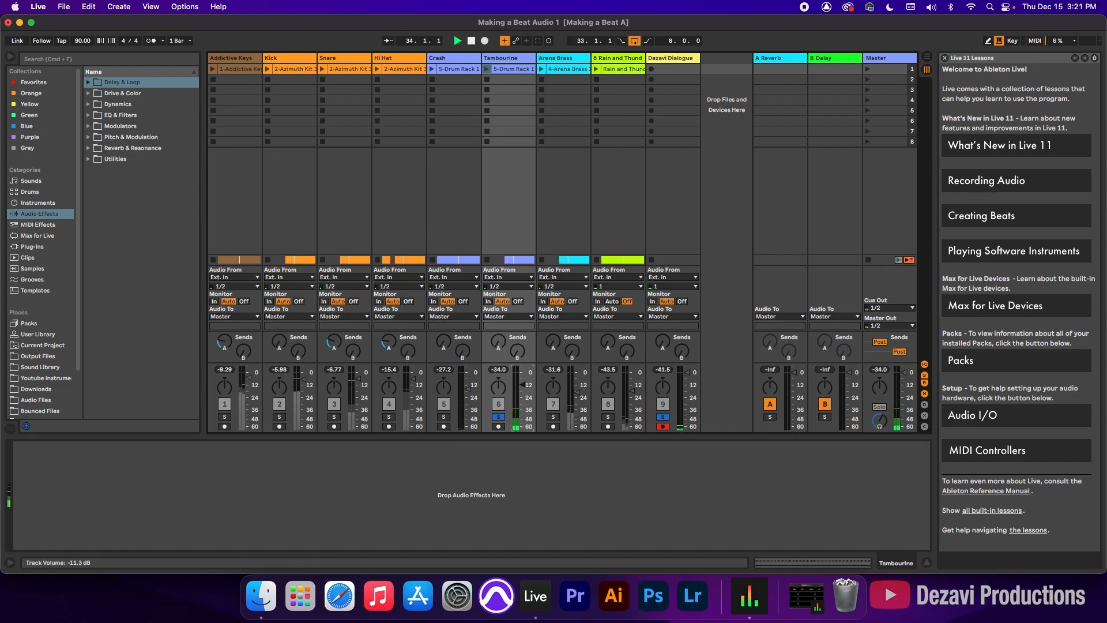
{"action": "left_click_drag", "start_coordinate": [499, 343], "coordinate": [499, 331]}
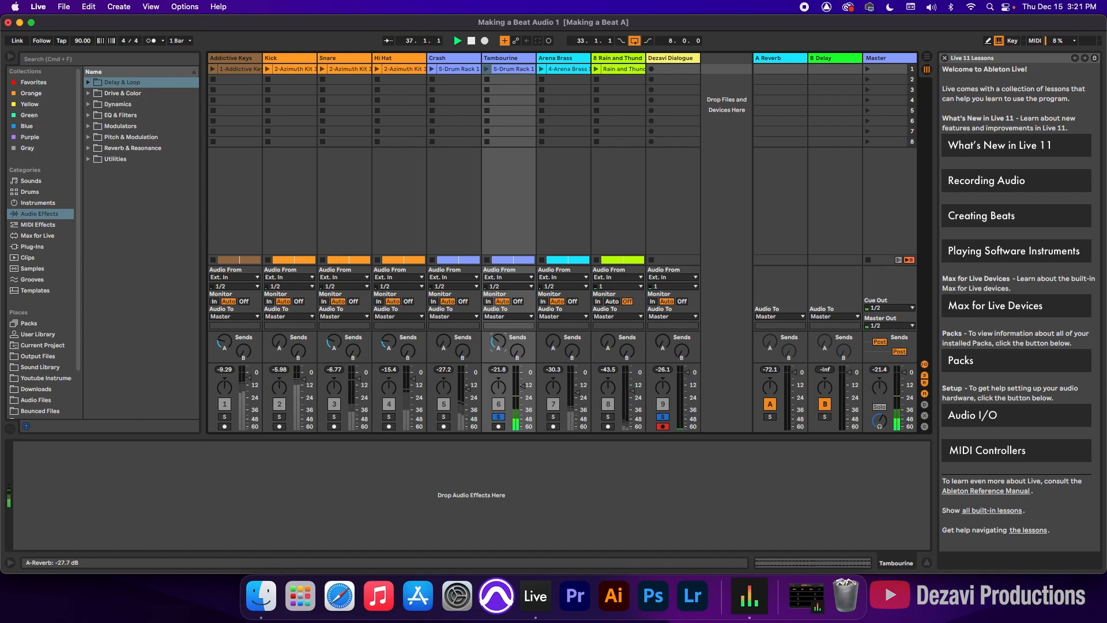
{"action": "left_click_drag", "start_coordinate": [498, 331], "coordinate": [498, 331]}
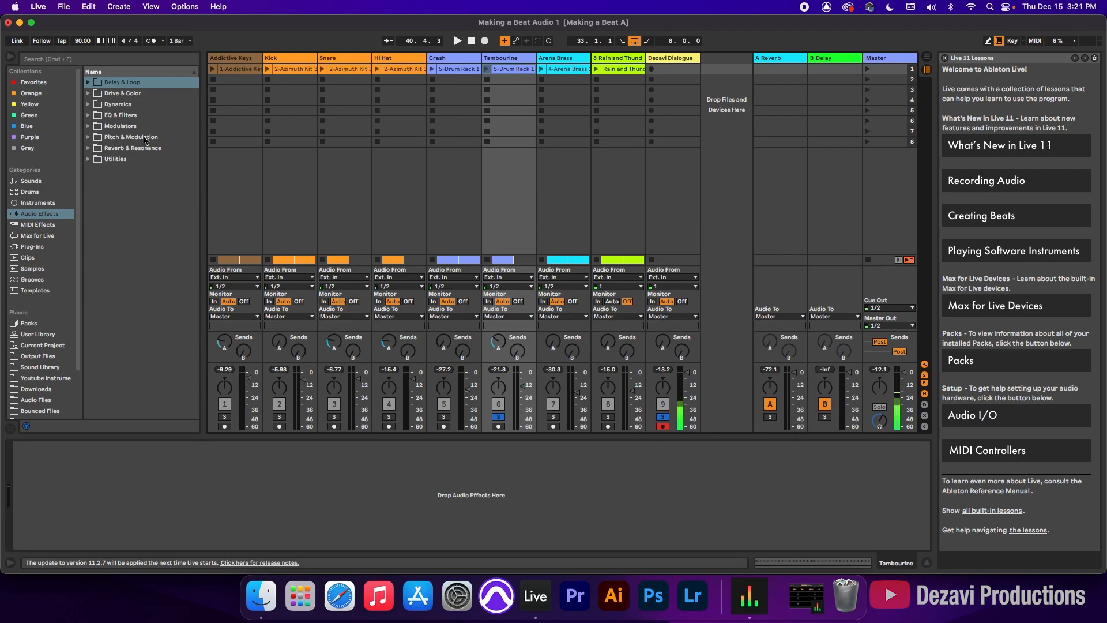
- Select the Arena Brass track and solo it together with the dialogue track
{"action": "left_click", "coordinate": [101, 84]}
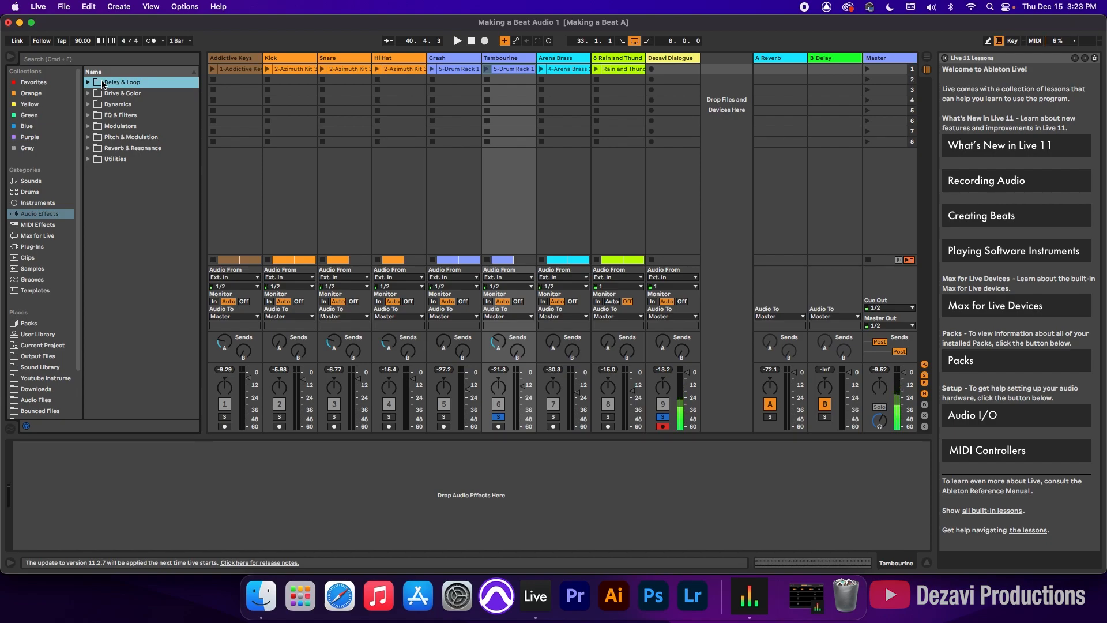
{"action": "left_click", "coordinate": [559, 58]}
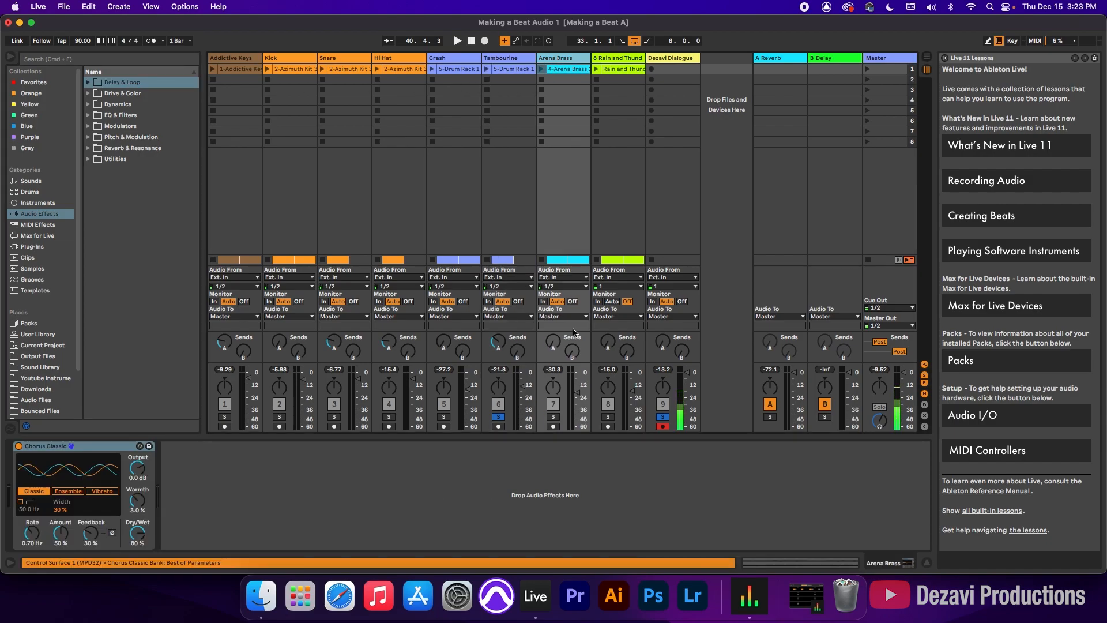
{"action": "left_click", "coordinate": [553, 417]}
{"action": "left_click", "coordinate": [663, 417], "text": "super"}
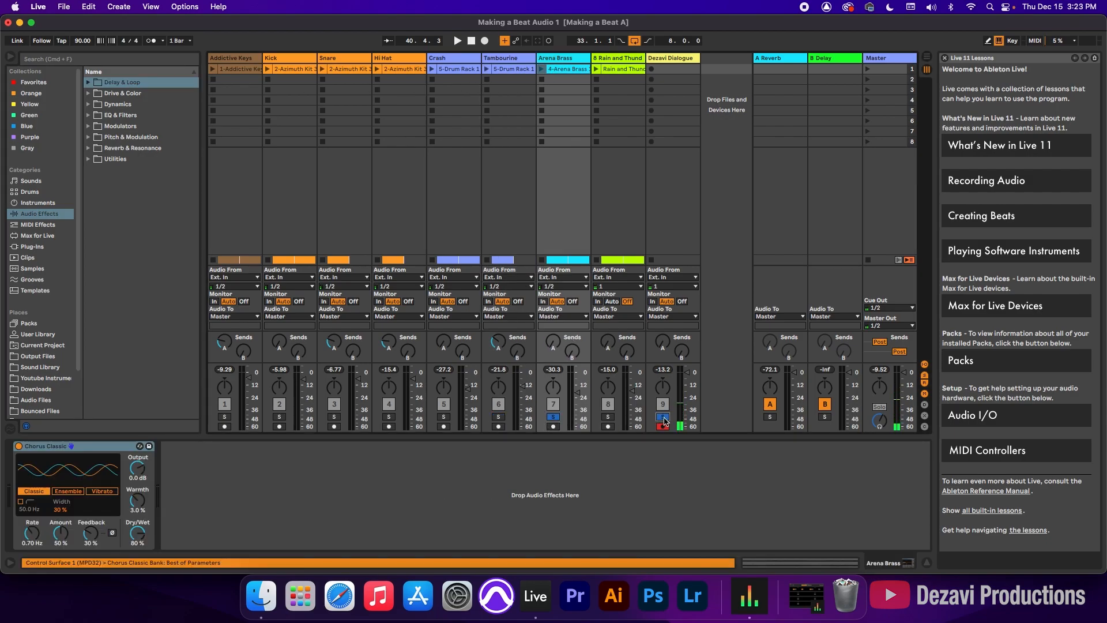
- Search the audio effects for "compresso", add the Compressor preset Gentle Squeeze after Chorus Classic on Arena Brass, and show its transfer curve
{"action": "left_click", "coordinate": [68, 60]}
{"action": "type", "text": "compresso"}
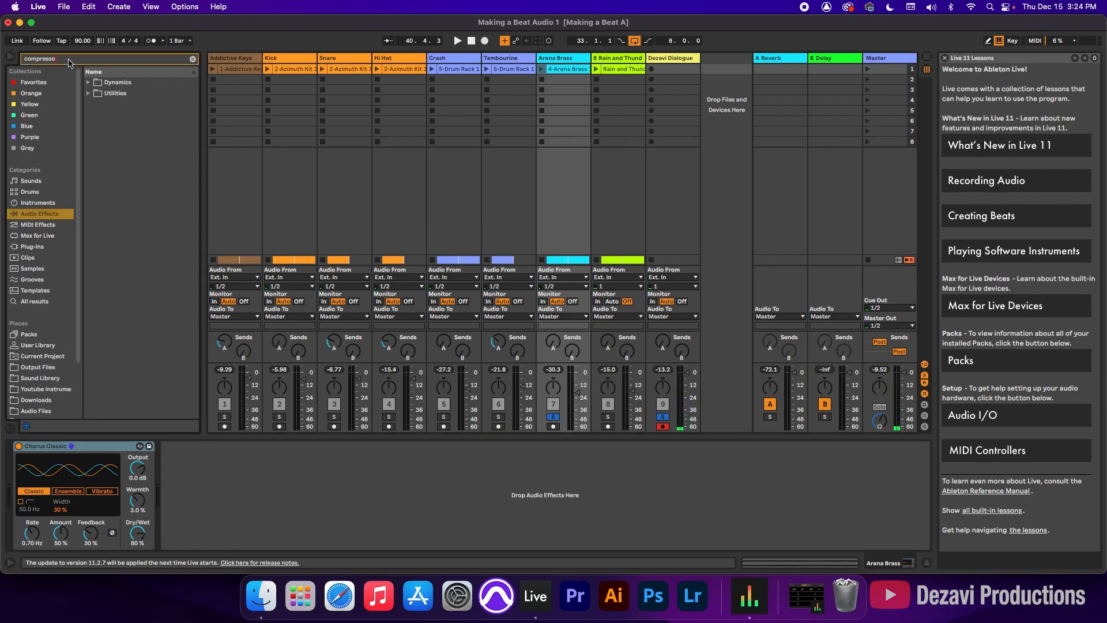
{"action": "left_click", "coordinate": [88, 83]}
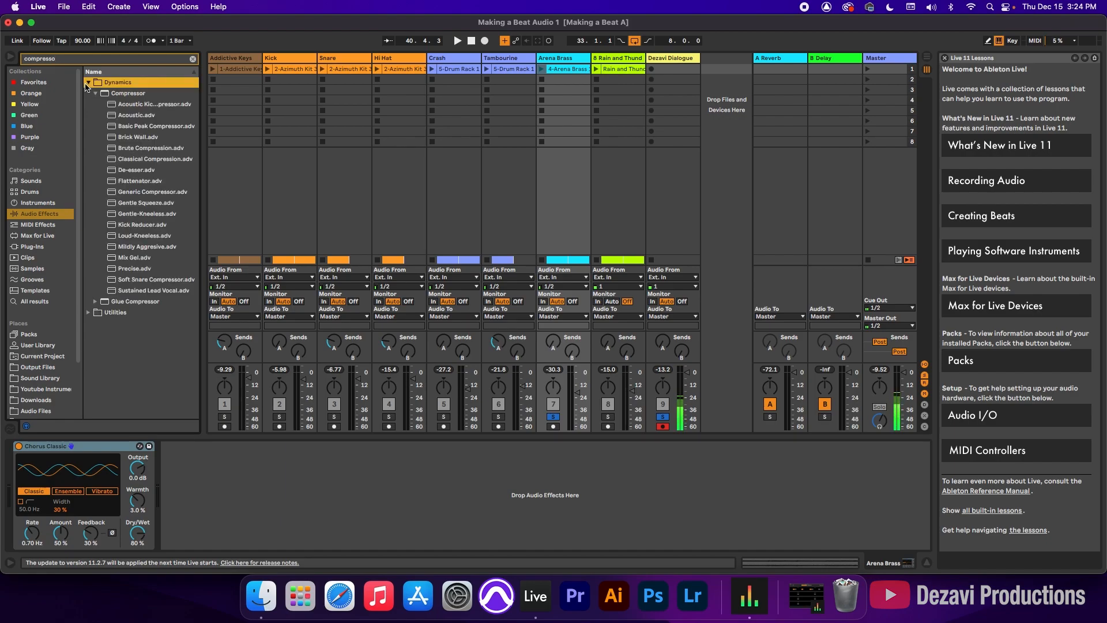
{"action": "left_click_drag", "start_coordinate": [134, 205], "coordinate": [235, 465]}
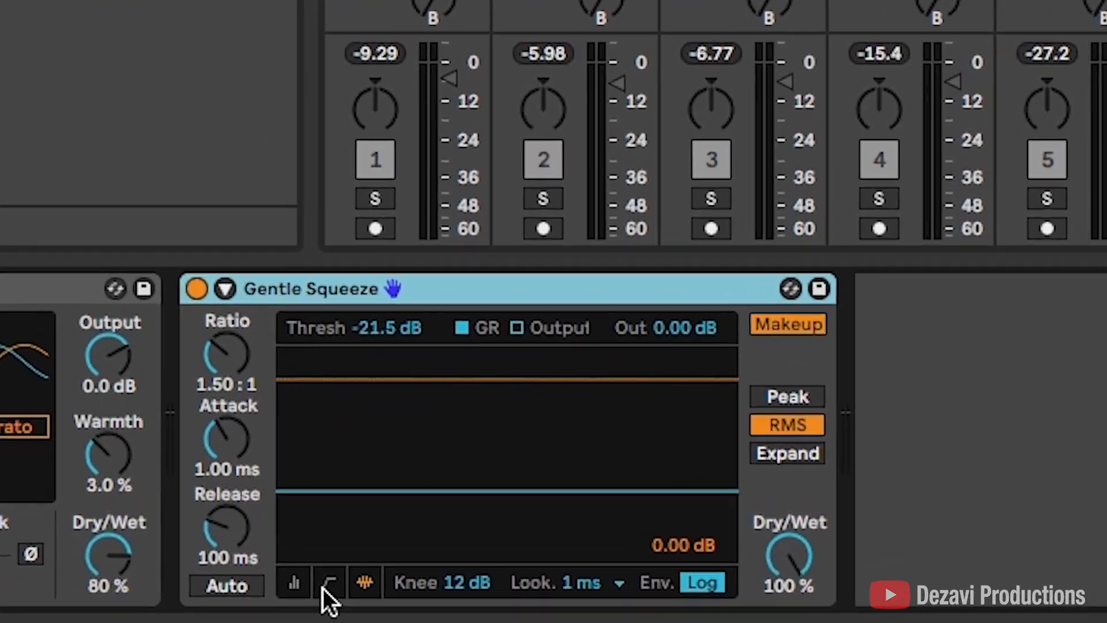
{"action": "left_click", "coordinate": [210, 541]}
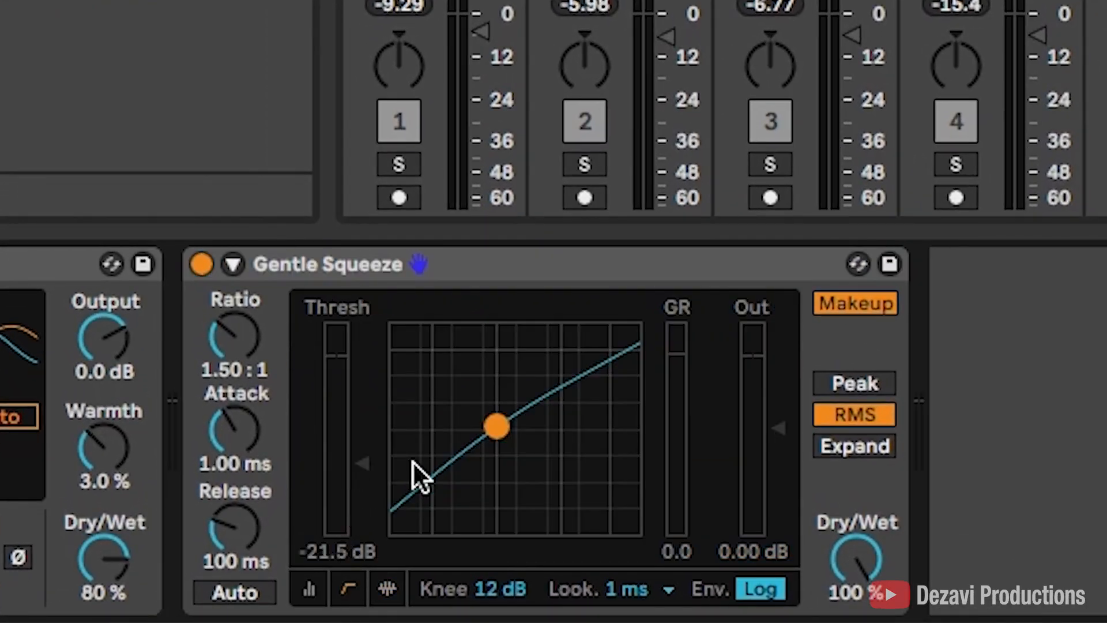
- Raise the Gentle Squeeze compressor's threshold to about -4.64 dB and audition the song playback
{"action": "left_click_drag", "start_coordinate": [330, 436], "coordinate": [360, 374]}
{"action": "key", "text": "space"}
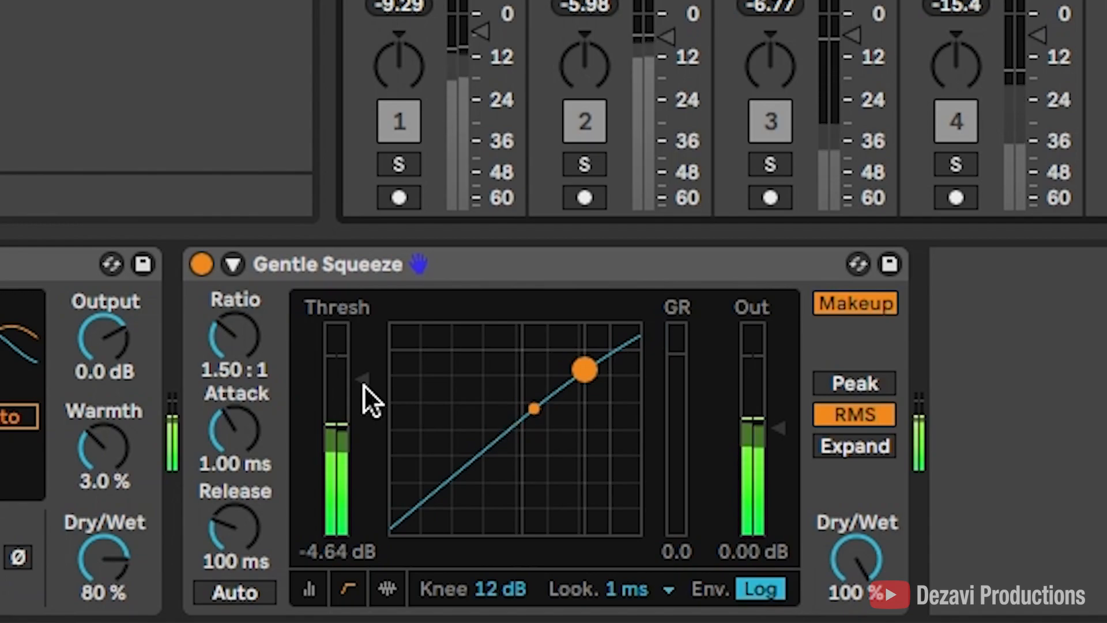
{"action": "key", "text": "space"}
- Set the Gentle Squeeze compressor's ratio to 3.00 : 1
{"action": "left_click", "coordinate": [213, 367]}
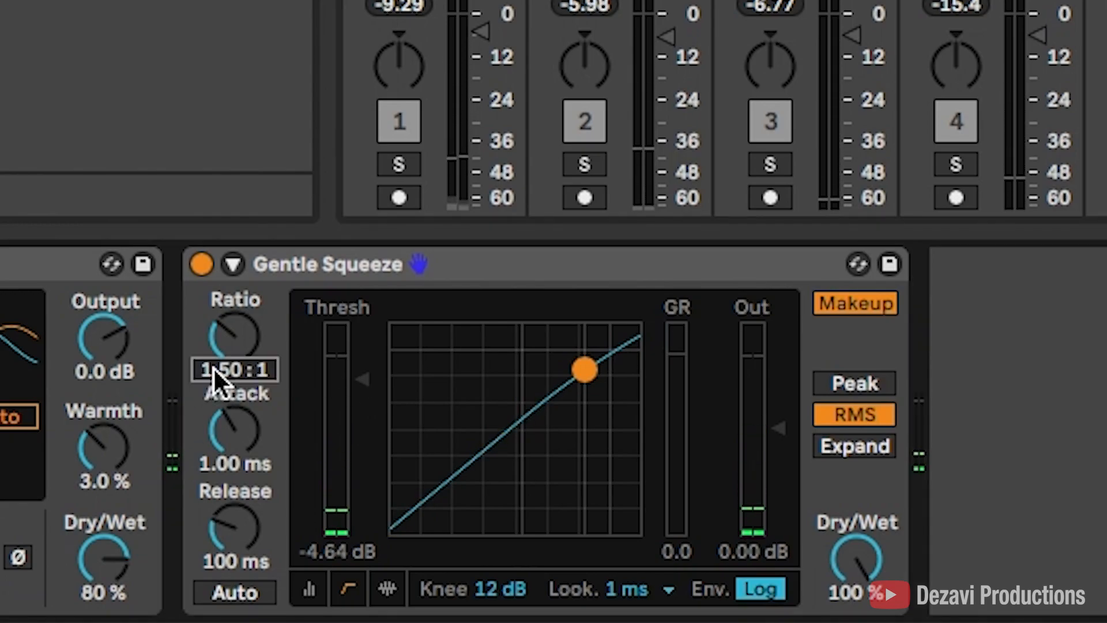
{"action": "type", "text": "3.0"}
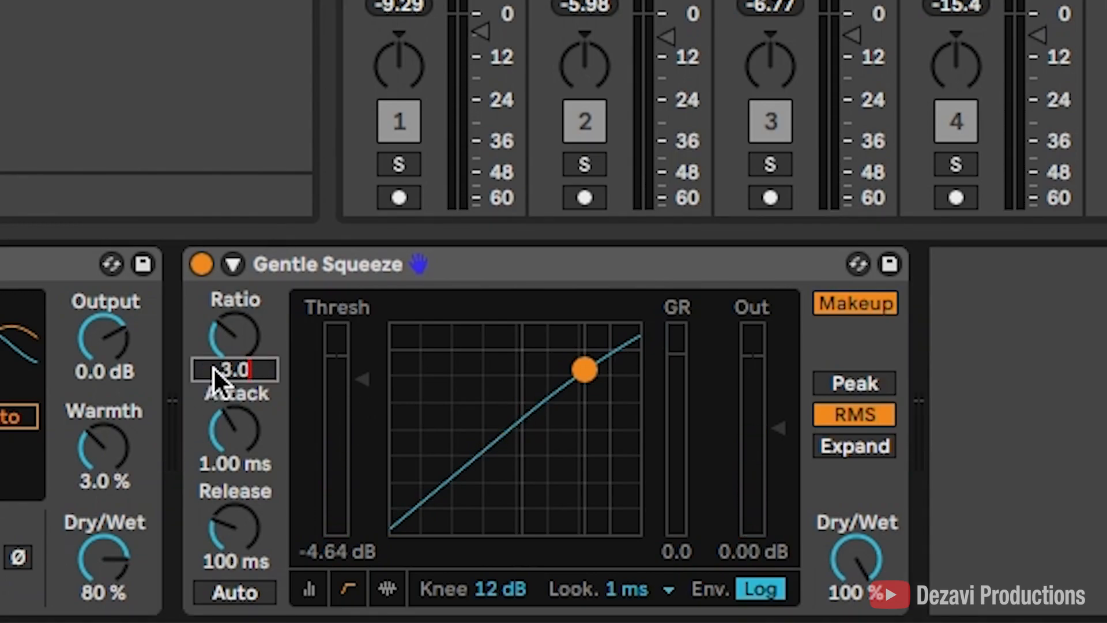
{"action": "type", "text": "0 : 1"}
{"action": "key", "text": "Return"}
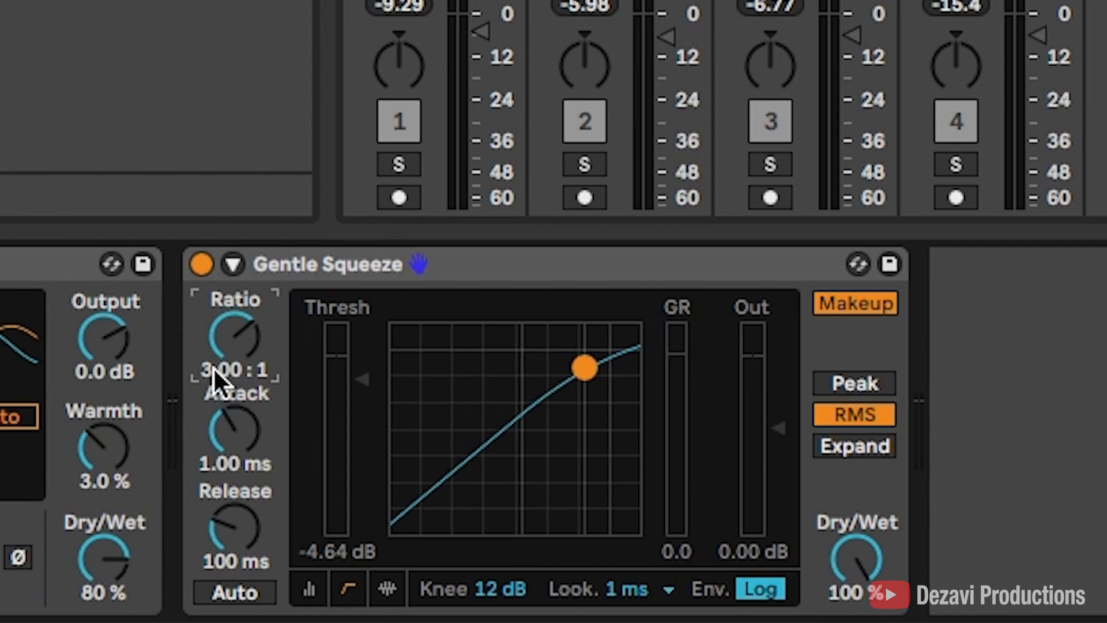
- Set the compressor's attack to 2 ms and its release to 440 ms
{"action": "left_click", "coordinate": [212, 464]}
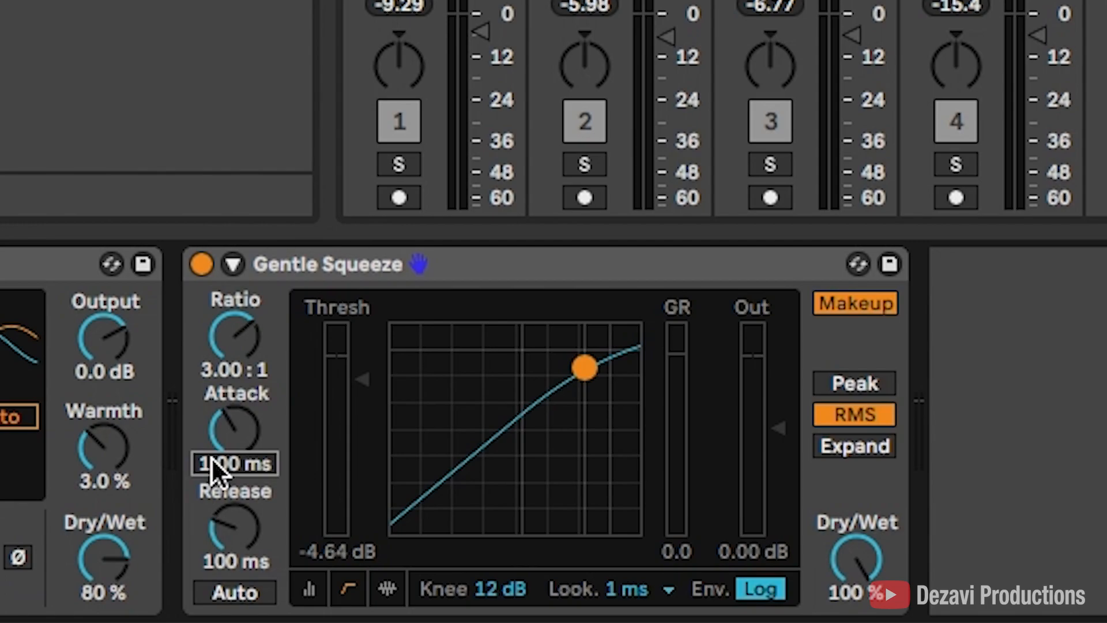
{"action": "type", "text": "2"}
{"action": "key", "text": "Return"}
{"action": "left_click", "coordinate": [233, 553]}
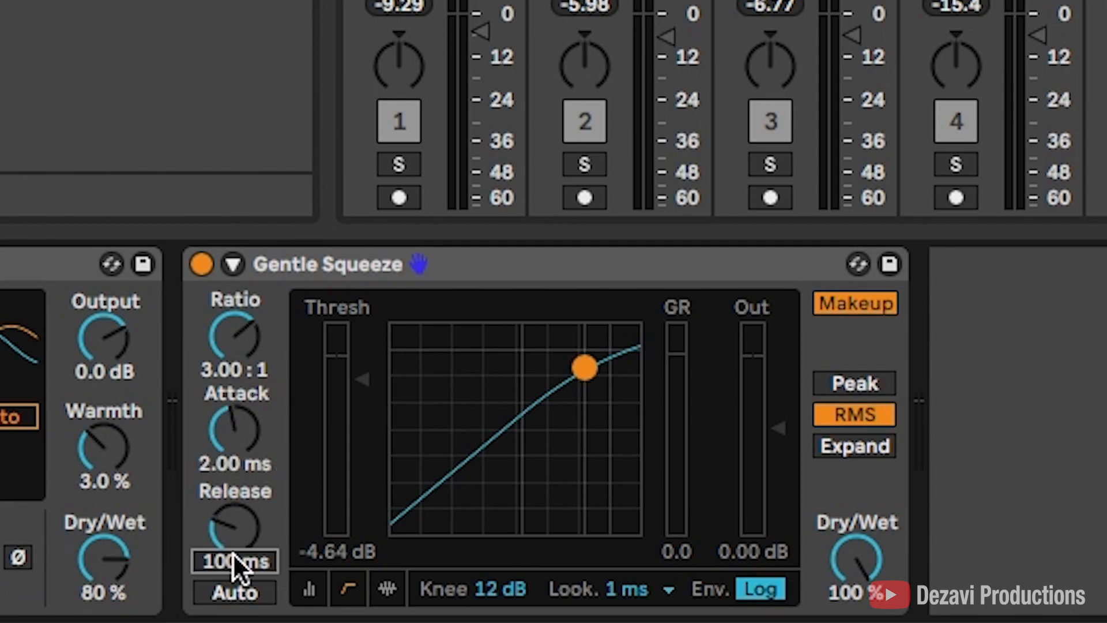
{"action": "type", "text": "440"}
{"action": "key", "text": "Return"}
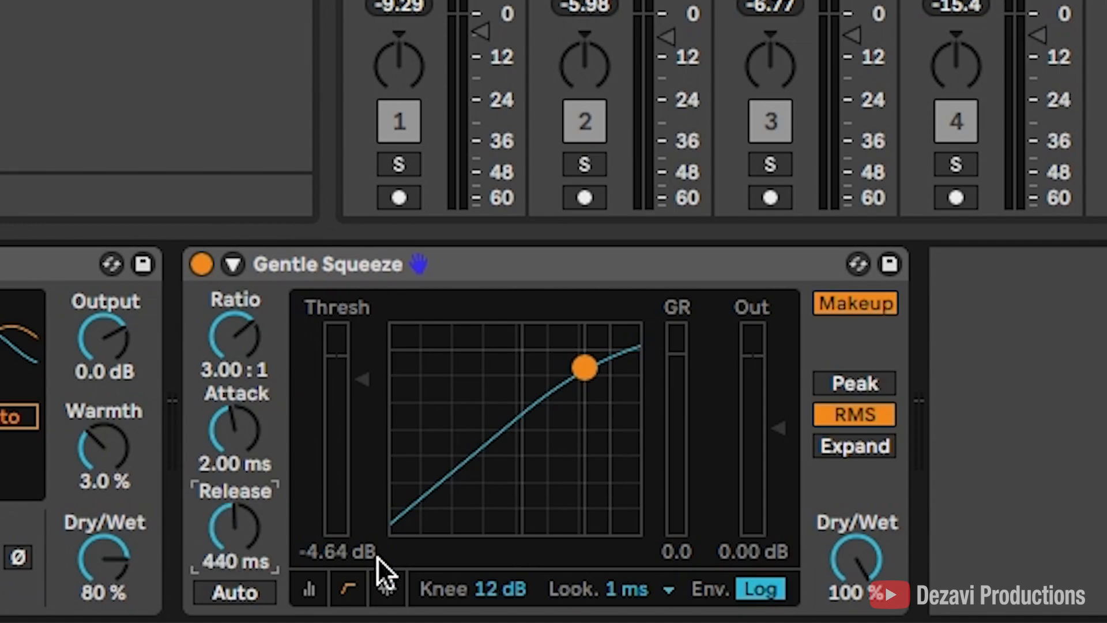
- Set the compressor's dry/wet mix to 90 % and switch its level detection to Peak
{"action": "left_click", "coordinate": [856, 560]}
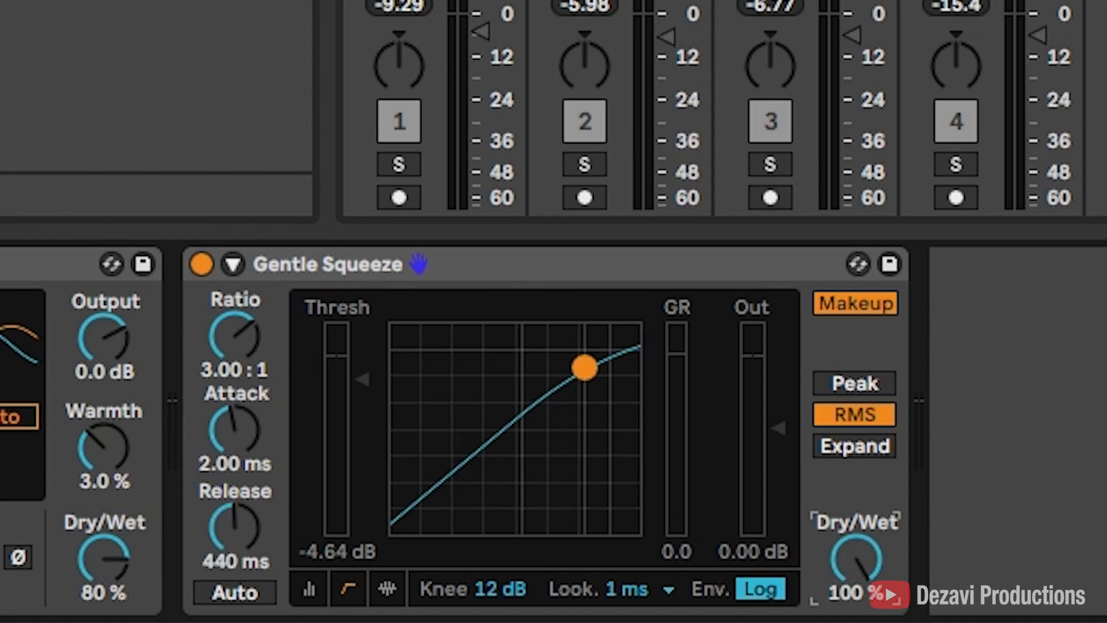
{"action": "type", "text": "90"}
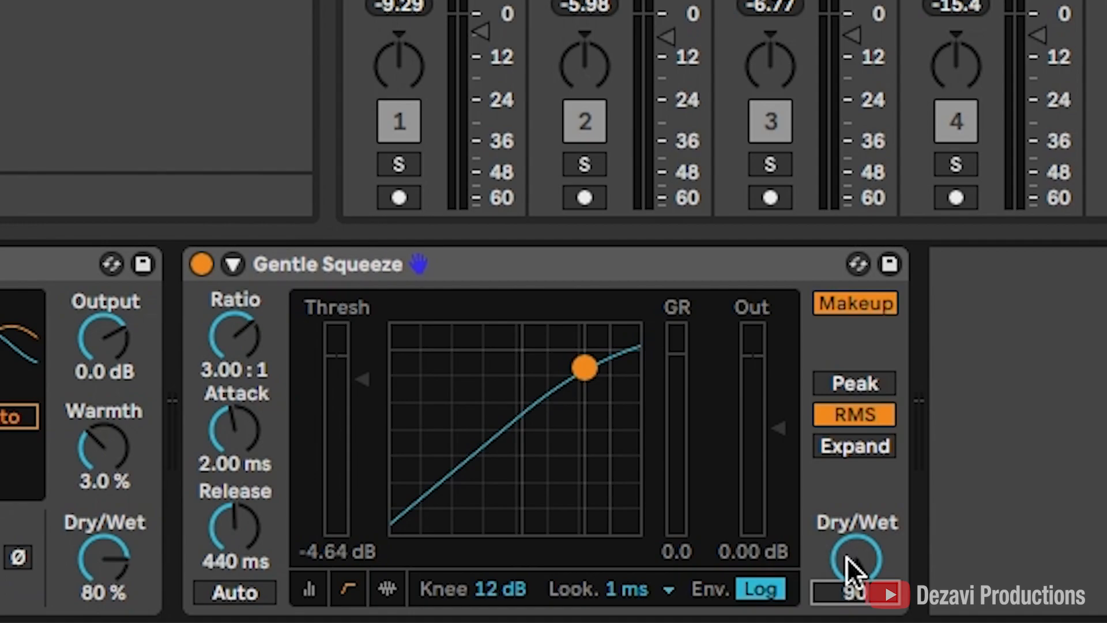
{"action": "key", "text": "Return"}
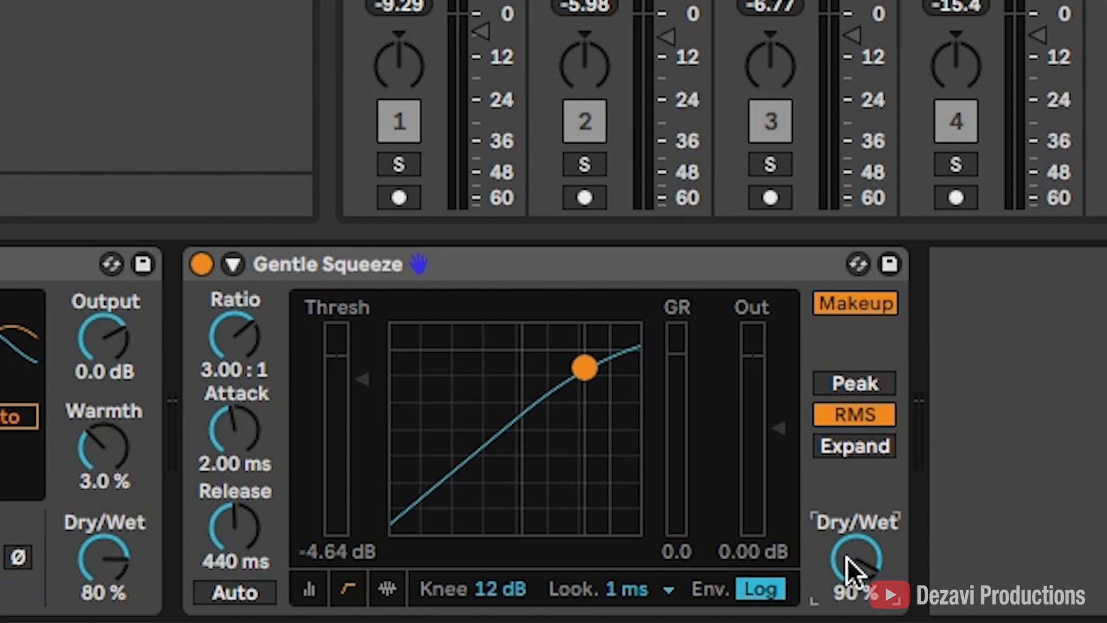
{"action": "left_click", "coordinate": [857, 383]}
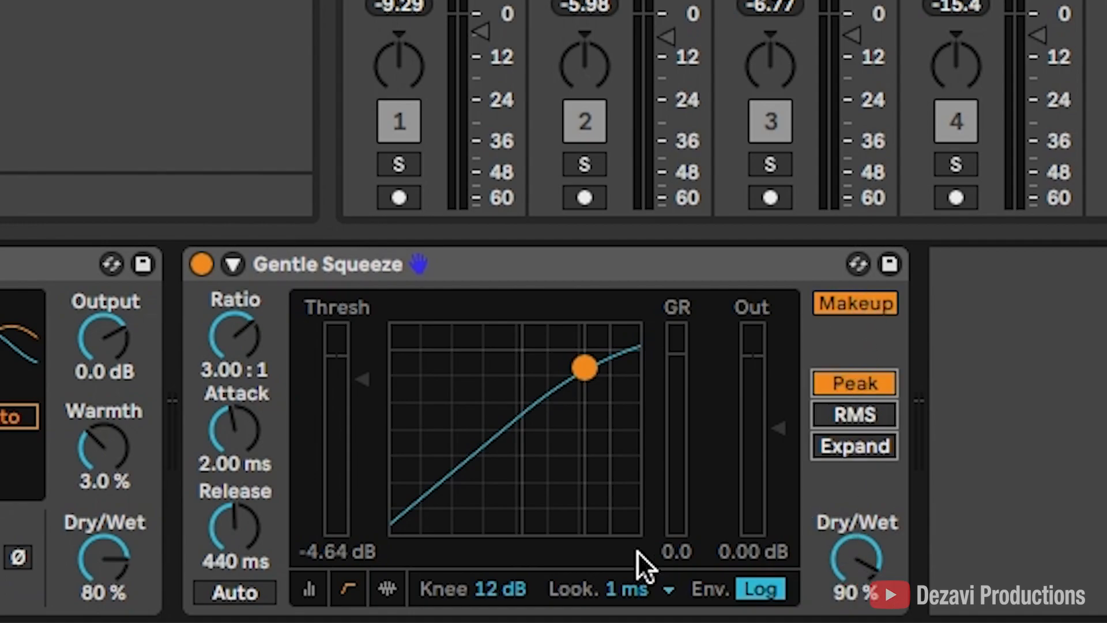
- Set the compressor's knee to 2 dB
{"action": "left_click", "coordinate": [487, 586]}
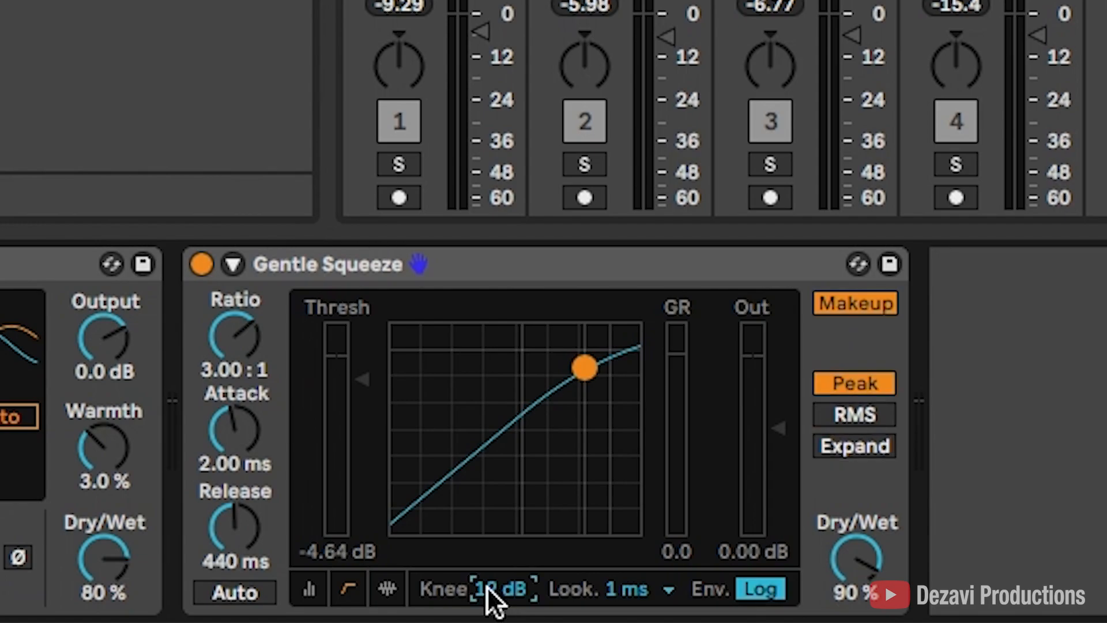
{"action": "type", "text": "2"}
{"action": "key", "text": "Return"}
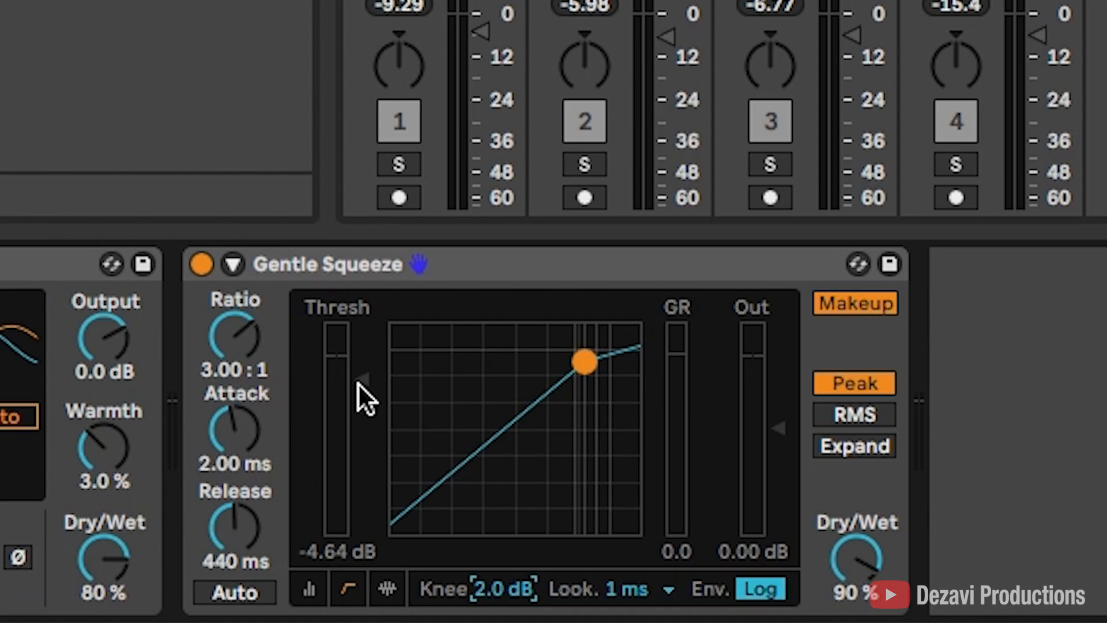
- Play the song and lower the compressor's threshold to about -22.6 dB
{"action": "key", "text": "space"}
{"action": "left_click_drag", "start_coordinate": [357, 382], "coordinate": [357, 468]}
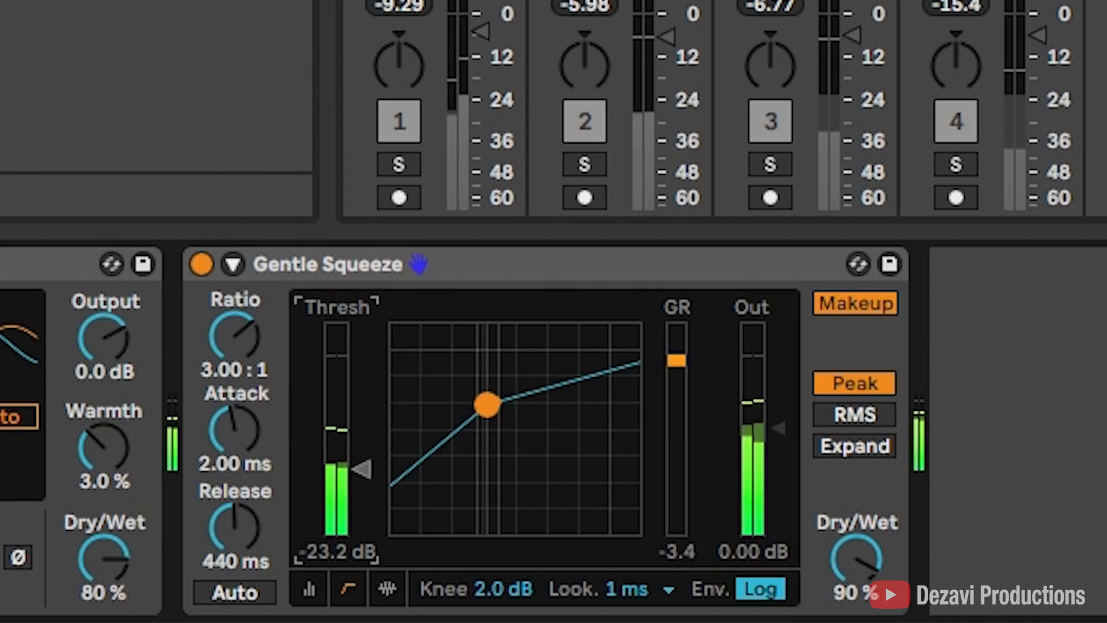
{"action": "left_click_drag", "start_coordinate": [358, 469], "coordinate": [357, 466]}
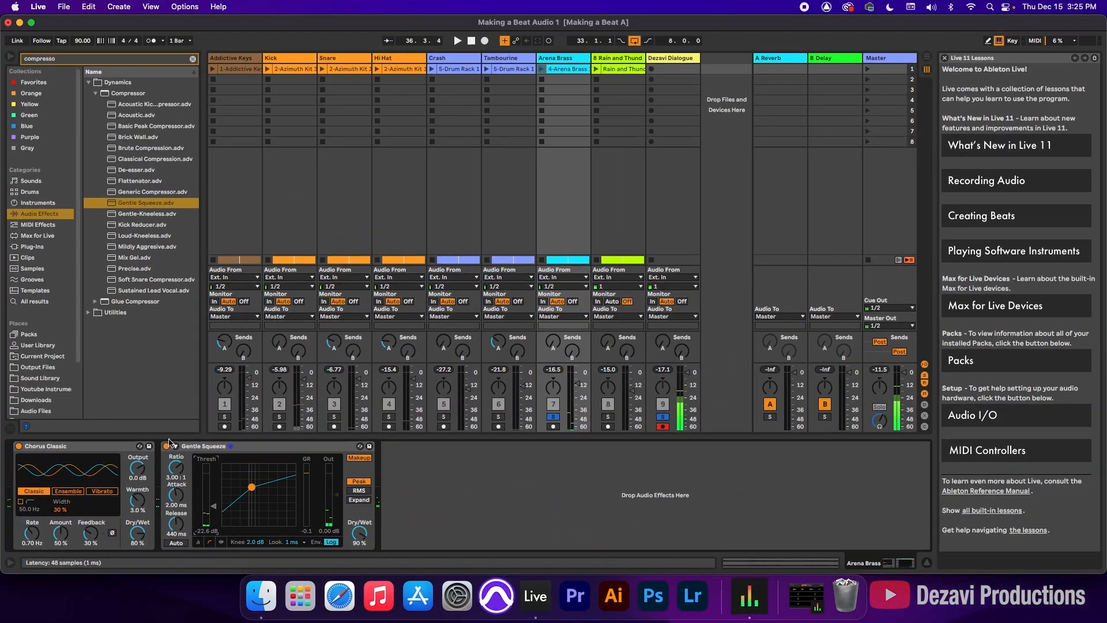
- Search the audio effects for "eq" and add EQ Eight after the compressor on the Arena Brass track
{"action": "left_click", "coordinate": [193, 59]}
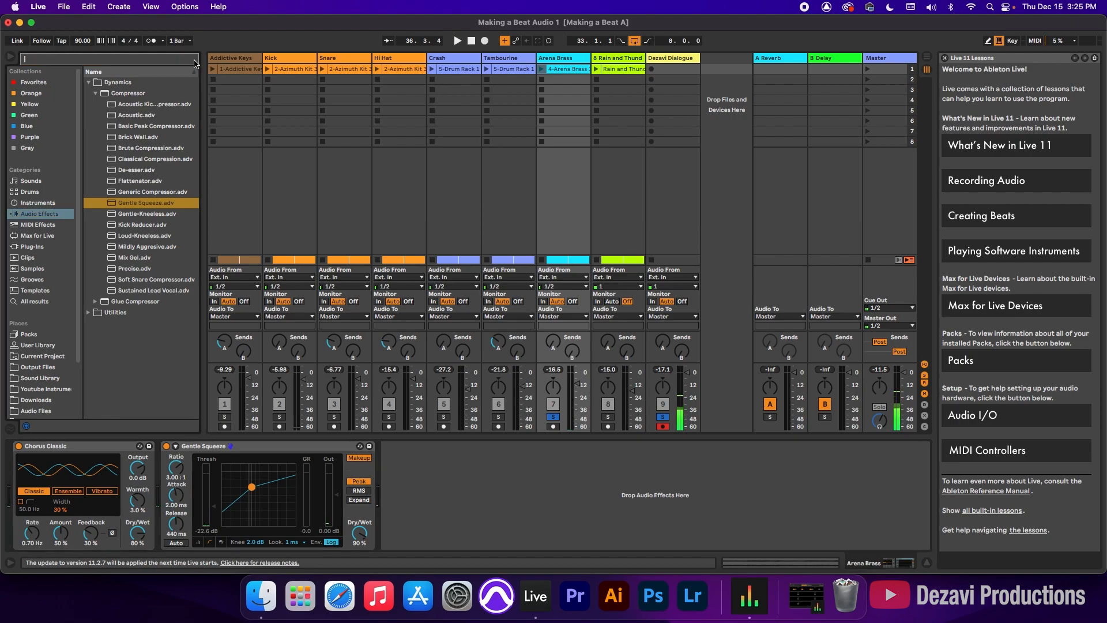
{"action": "type", "text": "eq"}
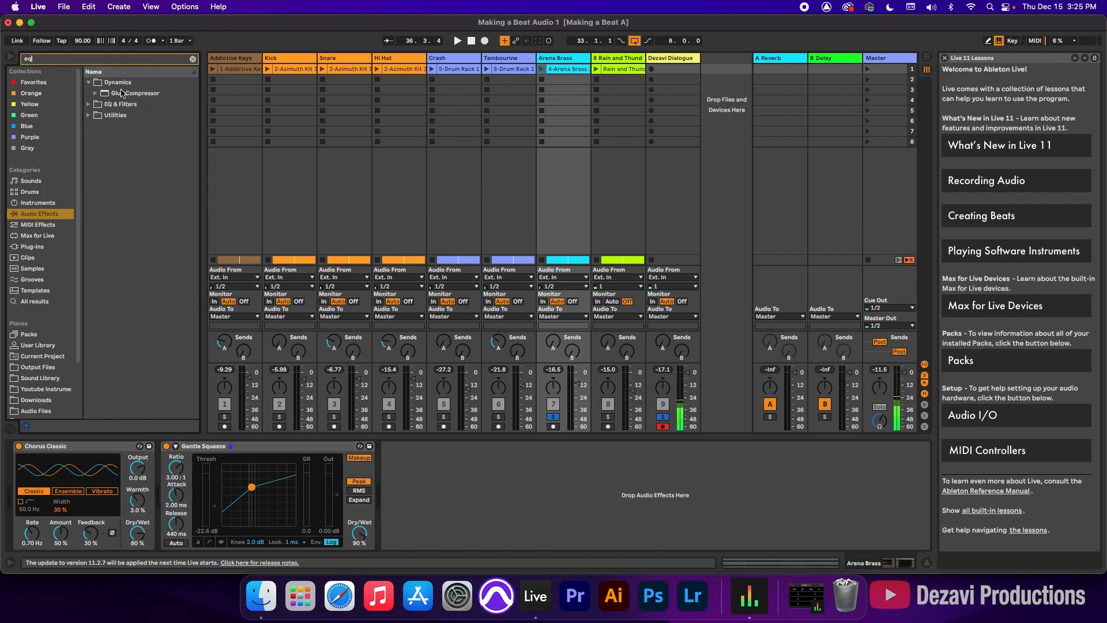
{"action": "left_click", "coordinate": [88, 84]}
{"action": "left_click", "coordinate": [88, 94]}
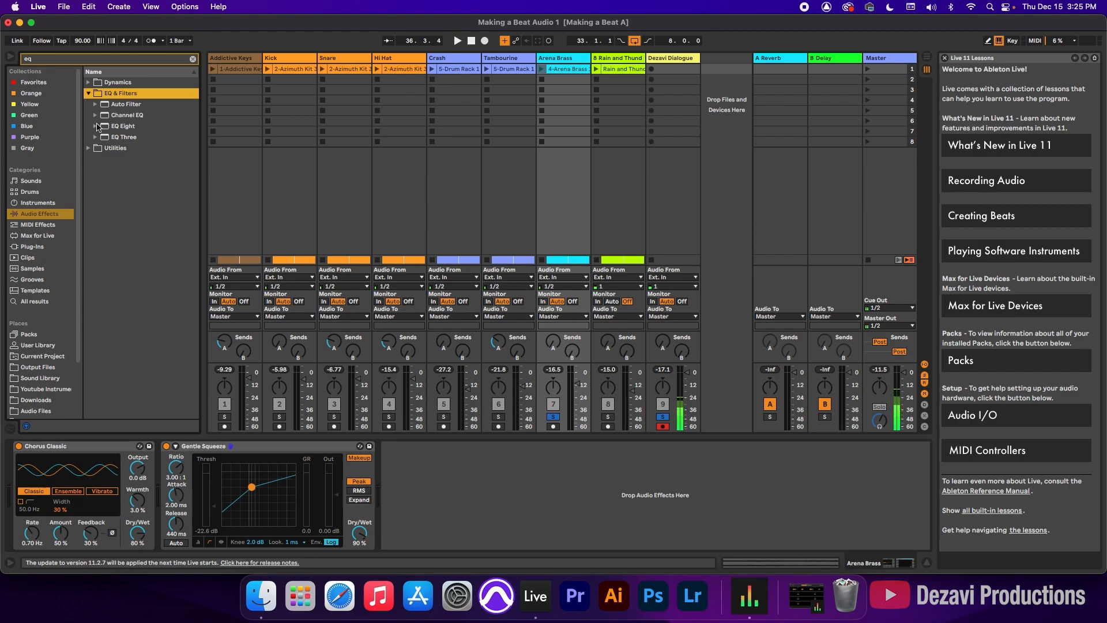
{"action": "left_click", "coordinate": [106, 129]}
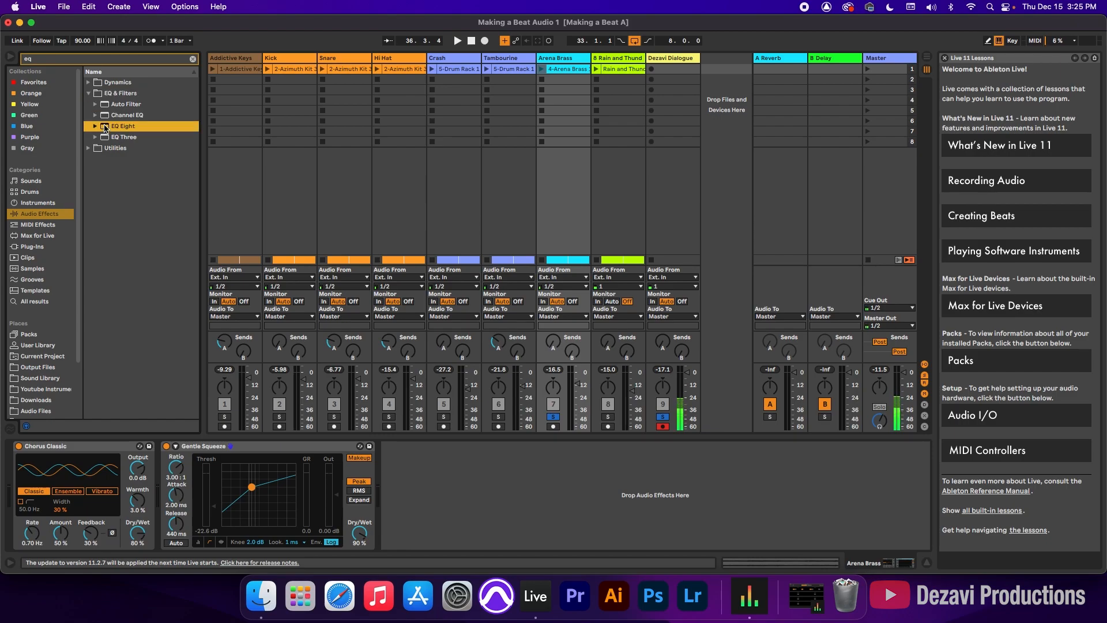
{"action": "left_click_drag", "start_coordinate": [342, 291], "coordinate": [419, 470]}
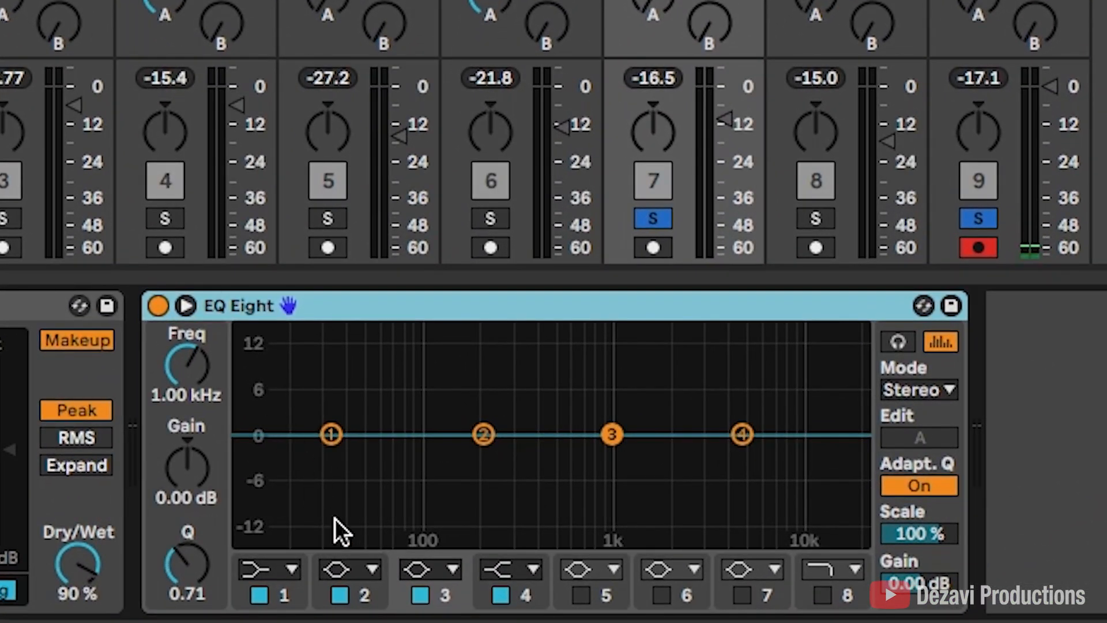
- Select band 3 of EQ Eight and set its frequency to 1500 Hz
{"action": "left_click", "coordinate": [449, 593]}
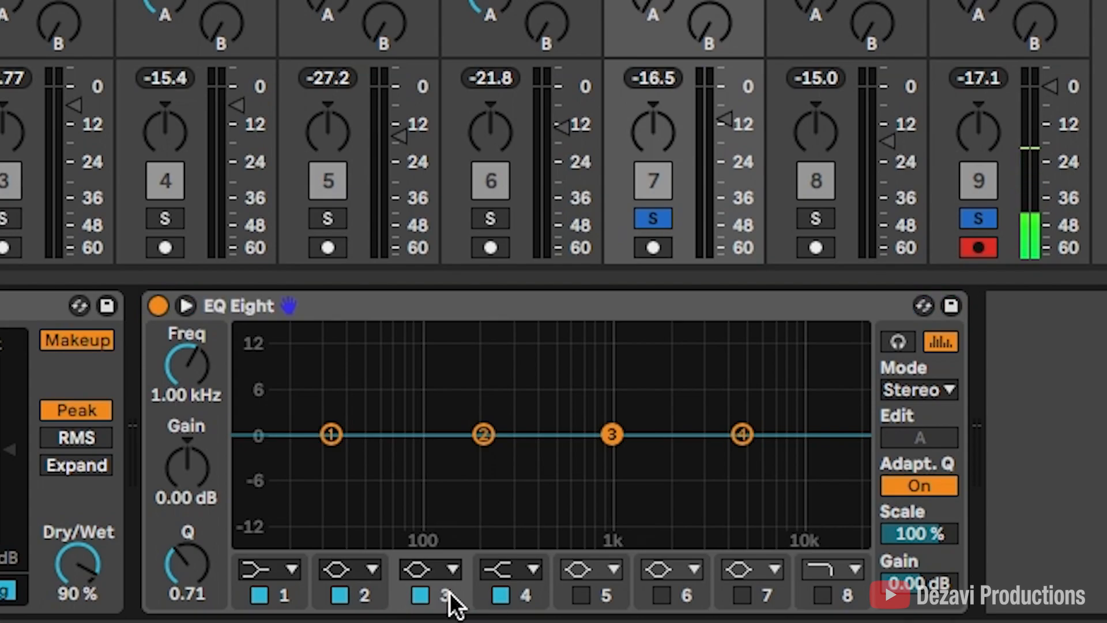
{"action": "left_click", "coordinate": [176, 392]}
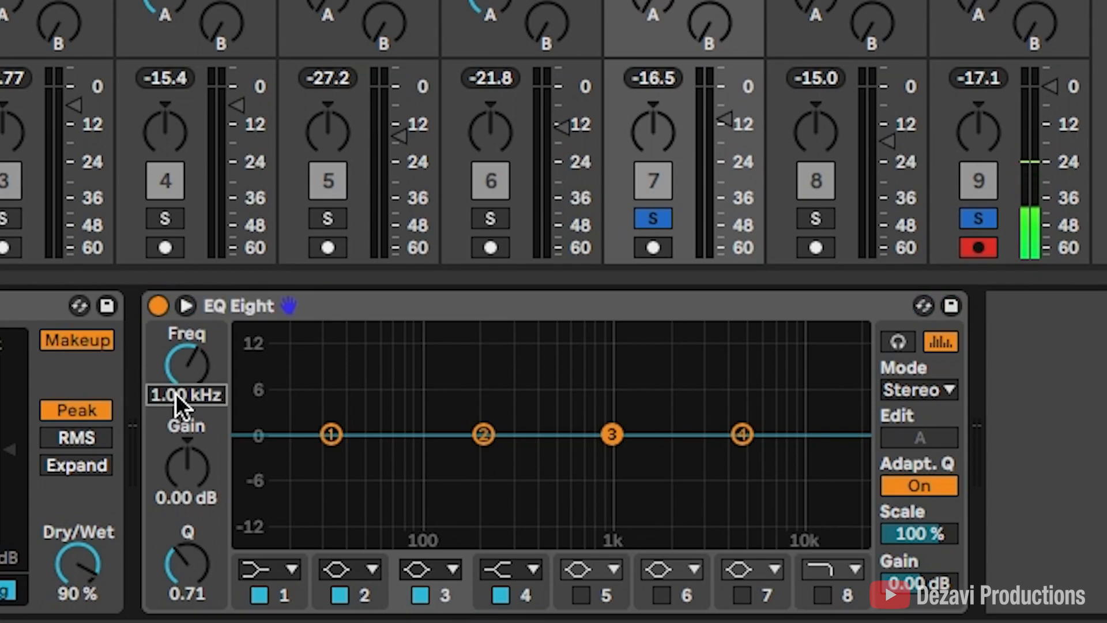
{"action": "type", "text": "1"}
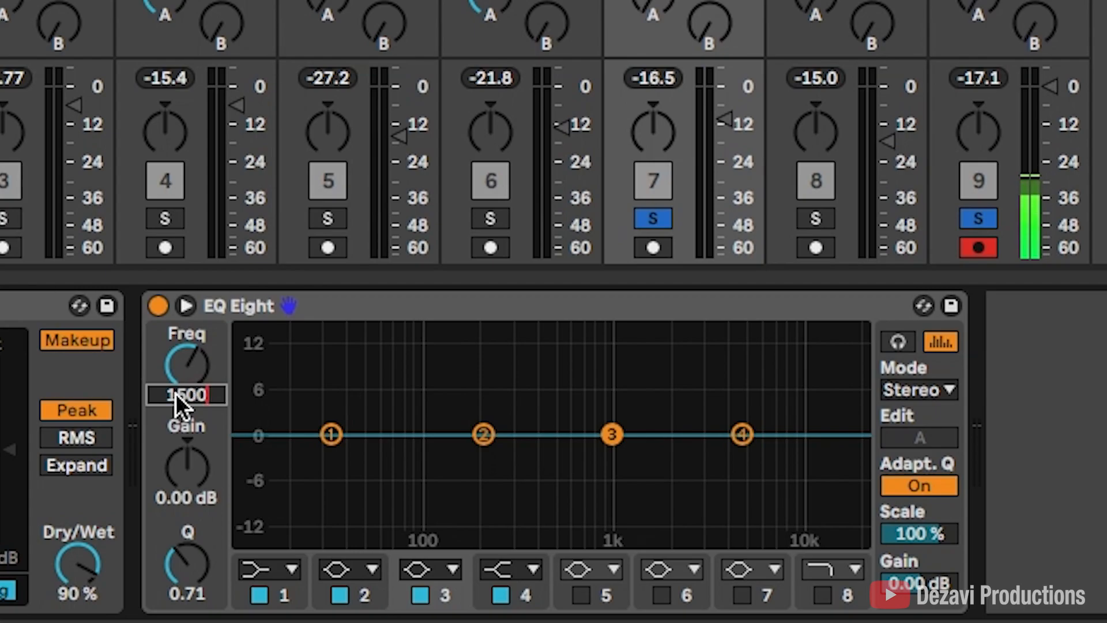
{"action": "type", "text": "500"}
{"action": "key", "text": "Return"}
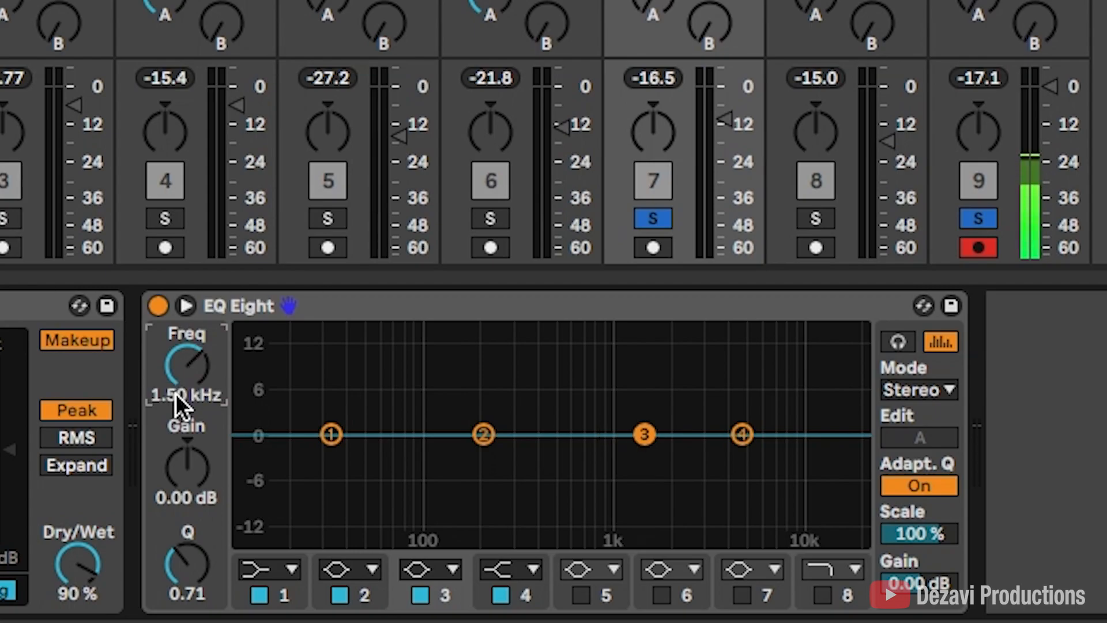
- Set band 3's gain to 3.2 dB and its Q to 0.50
{"action": "left_click", "coordinate": [183, 497]}
{"action": "type", "text": "3"}
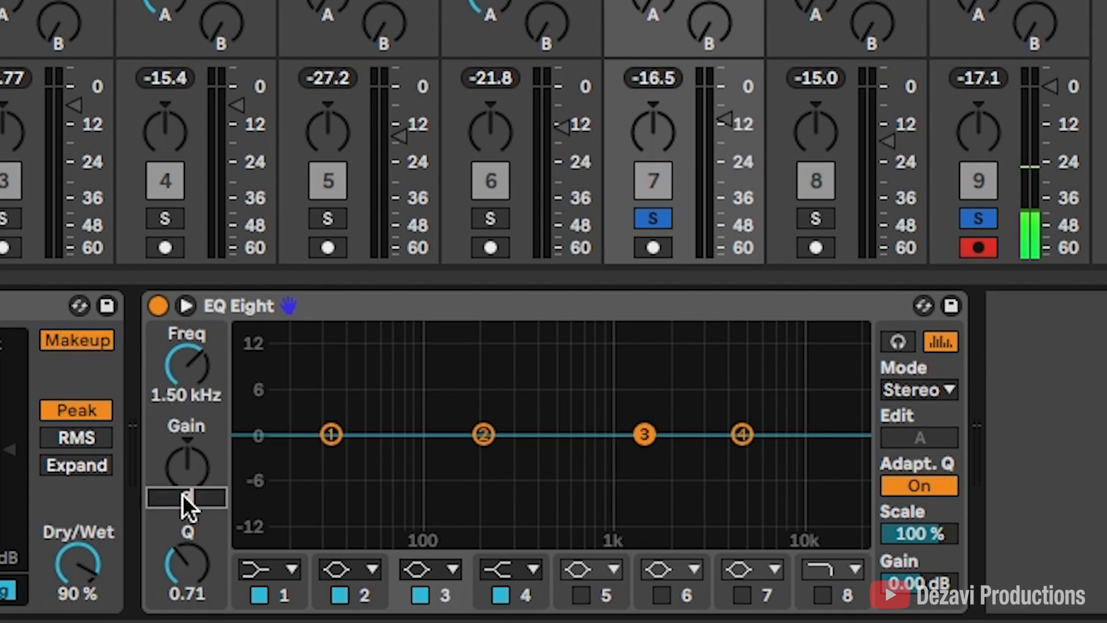
{"action": "type", "text": ".2"}
{"action": "key", "text": "Return"}
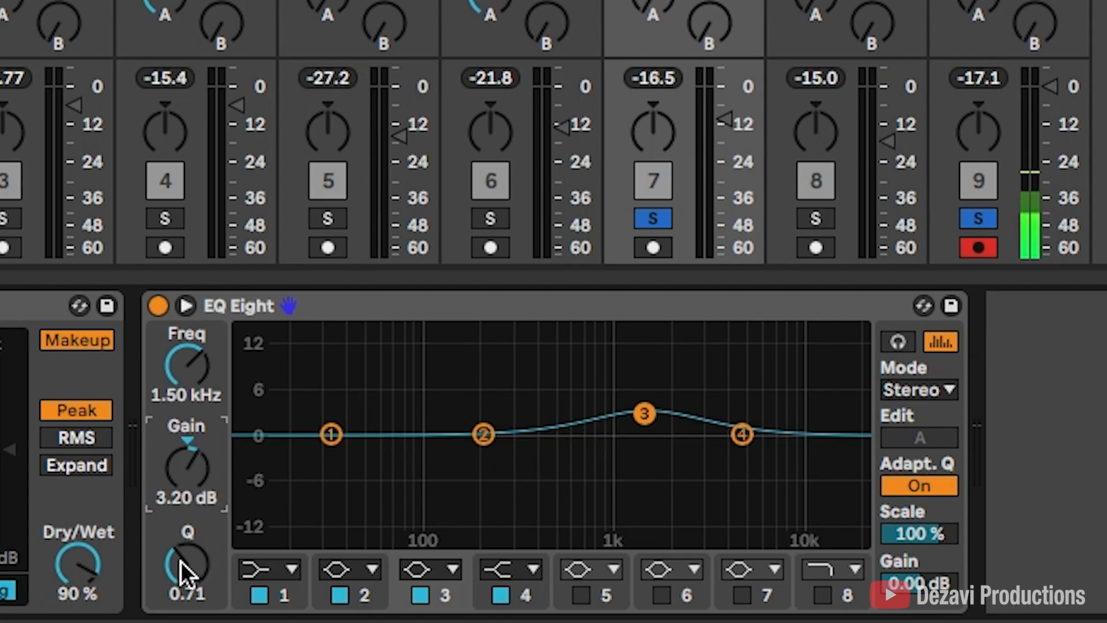
{"action": "left_click", "coordinate": [190, 594]}
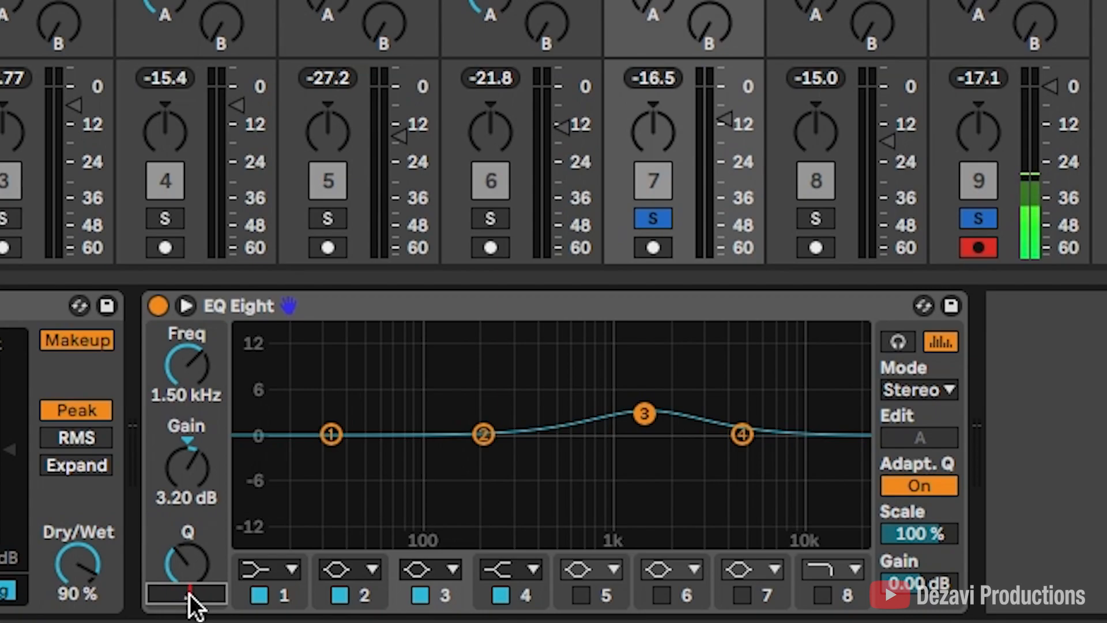
{"action": "key", "text": "Return"}
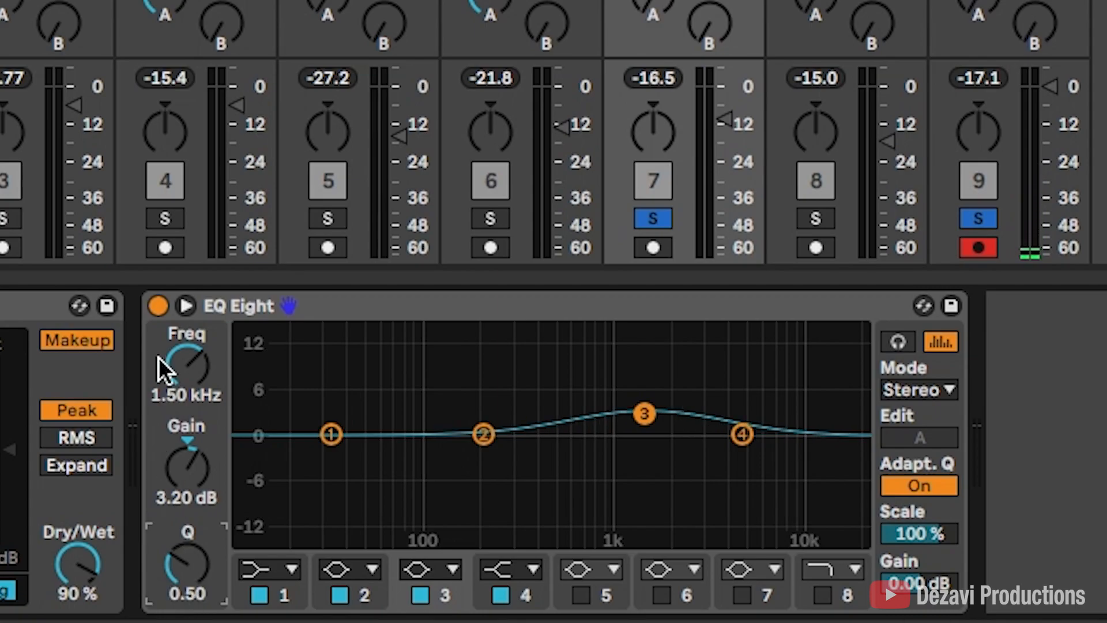
- Raise band 3's Q to about 0.96 and gain to about 4.05 dB, comparing the sound with EQ Eight bypassed and enabled
{"action": "left_click", "coordinate": [159, 305]}
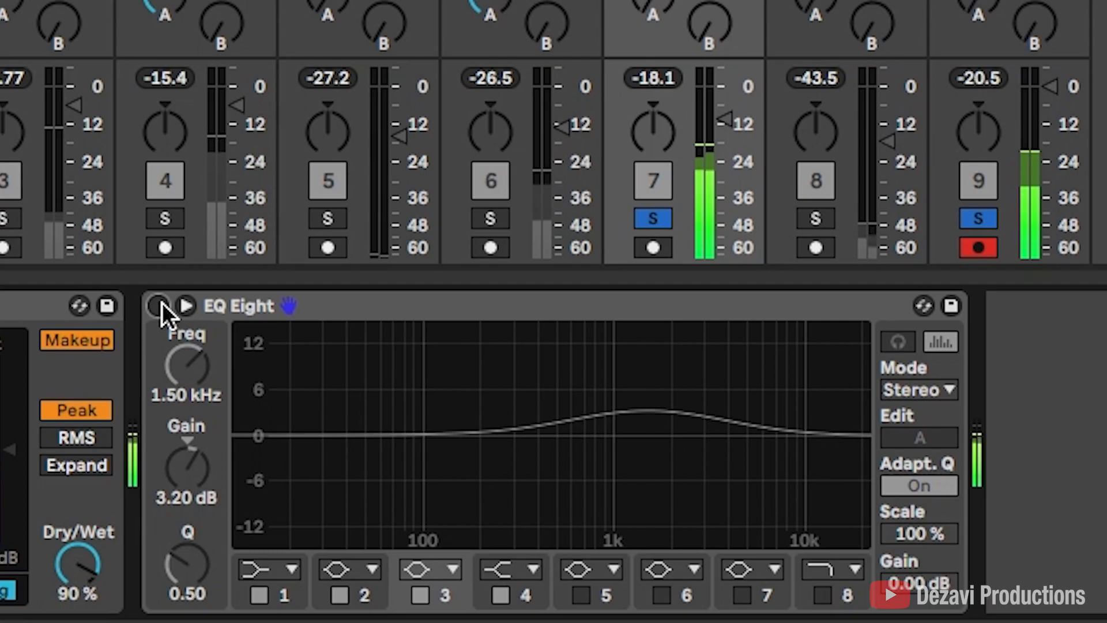
{"action": "left_click", "coordinate": [159, 306]}
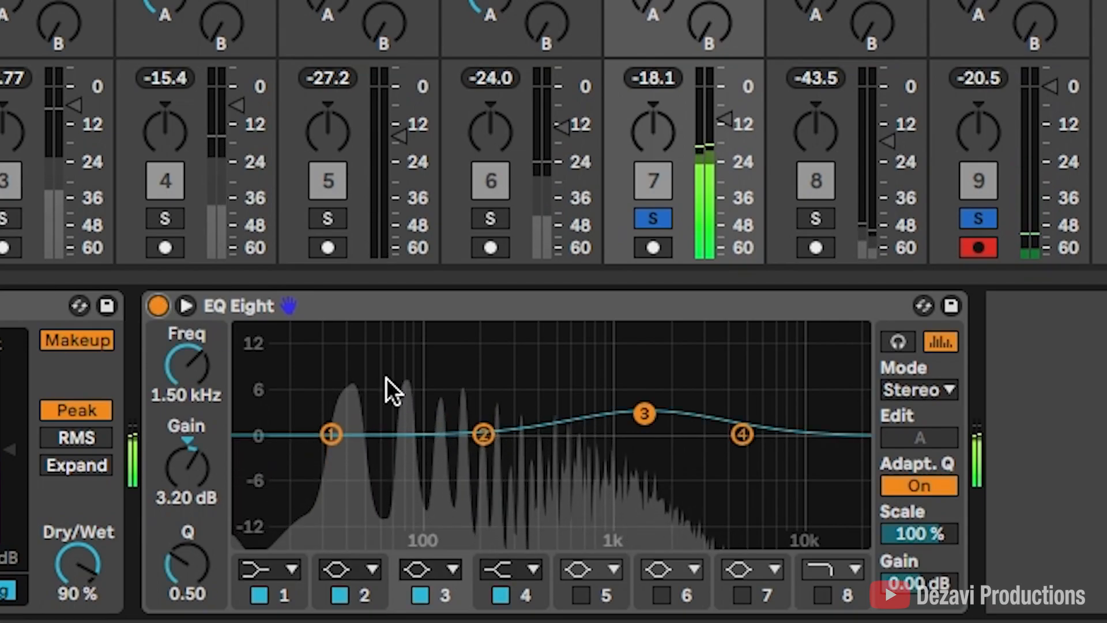
{"action": "left_click_drag", "start_coordinate": [190, 572], "coordinate": [194, 531]}
{"action": "left_click_drag", "start_coordinate": [192, 490], "coordinate": [193, 474]}
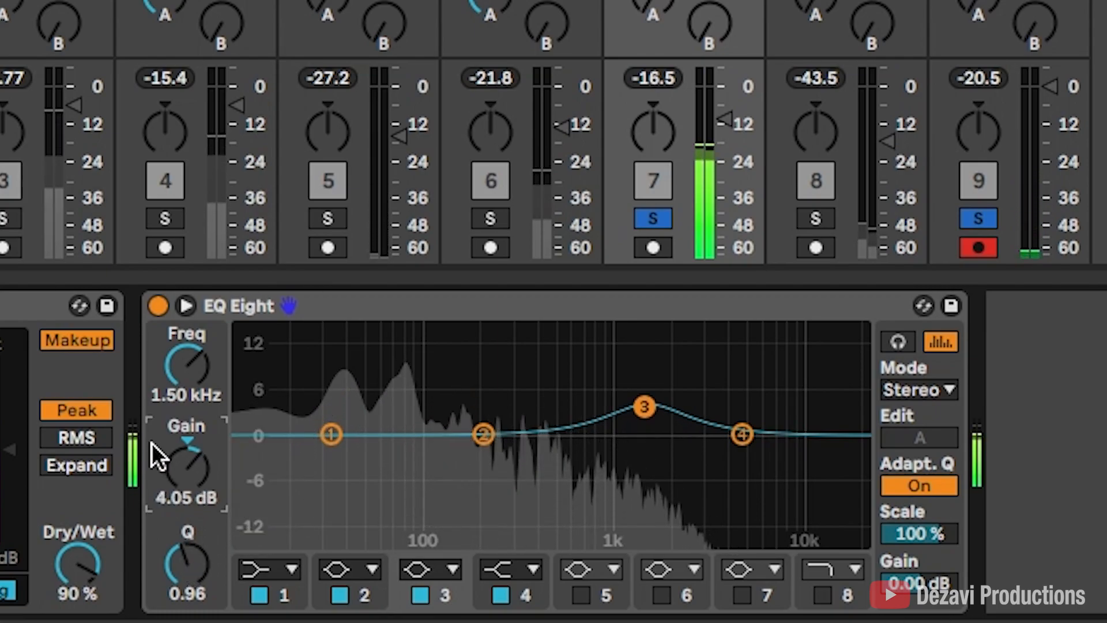
{"action": "left_click", "coordinate": [158, 306]}
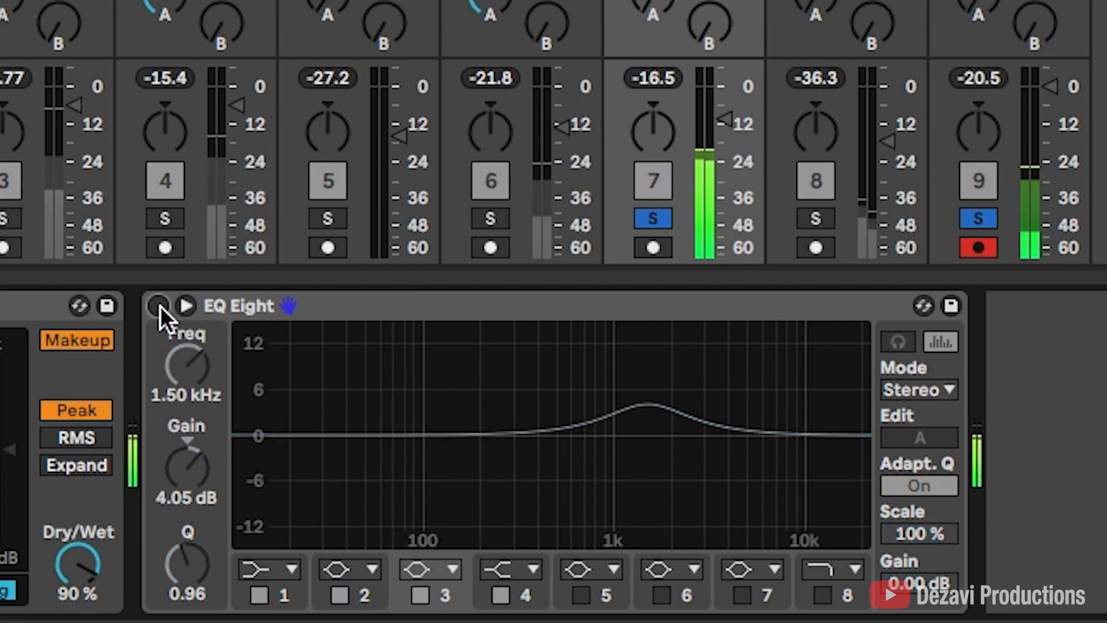
{"action": "left_click", "coordinate": [159, 306]}
- Turn on EQ Eight's audition mode, move band 3 to about 1.56 kHz and 4.34 dB, and compare the EQ bypassed and enabled
{"action": "left_click", "coordinate": [896, 342]}
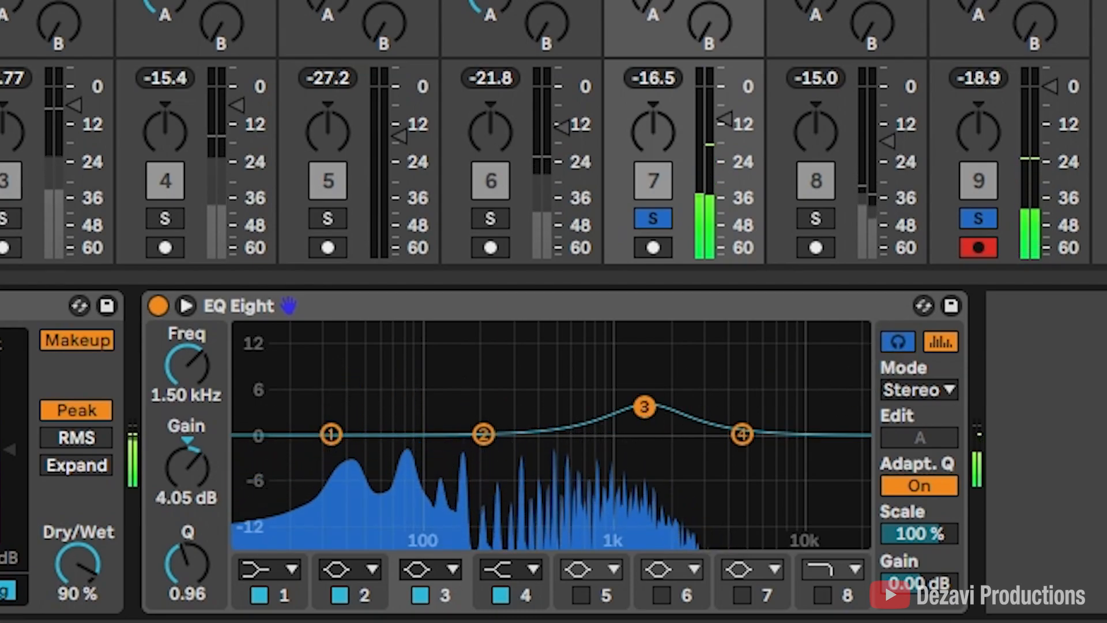
{"action": "mouse_move", "coordinate": [644, 407]}
{"action": "left_mouse_down"}
{"action": "mouse_move", "coordinate": [596, 403]}
{"action": "mouse_move", "coordinate": [648, 405]}
{"action": "left_mouse_up"}
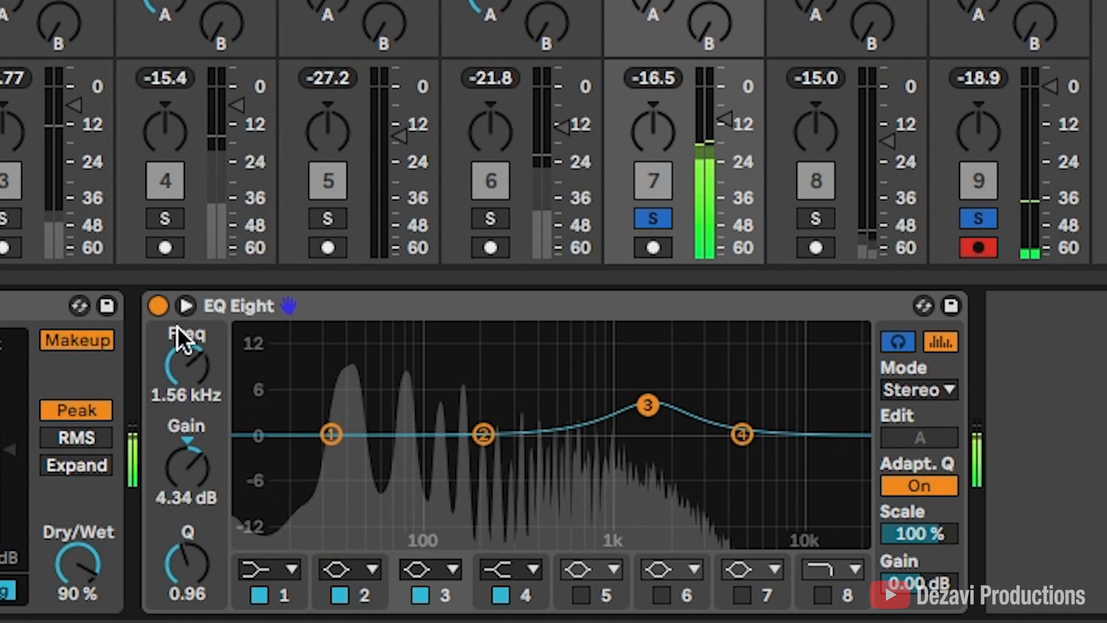
{"action": "left_click", "coordinate": [157, 306]}
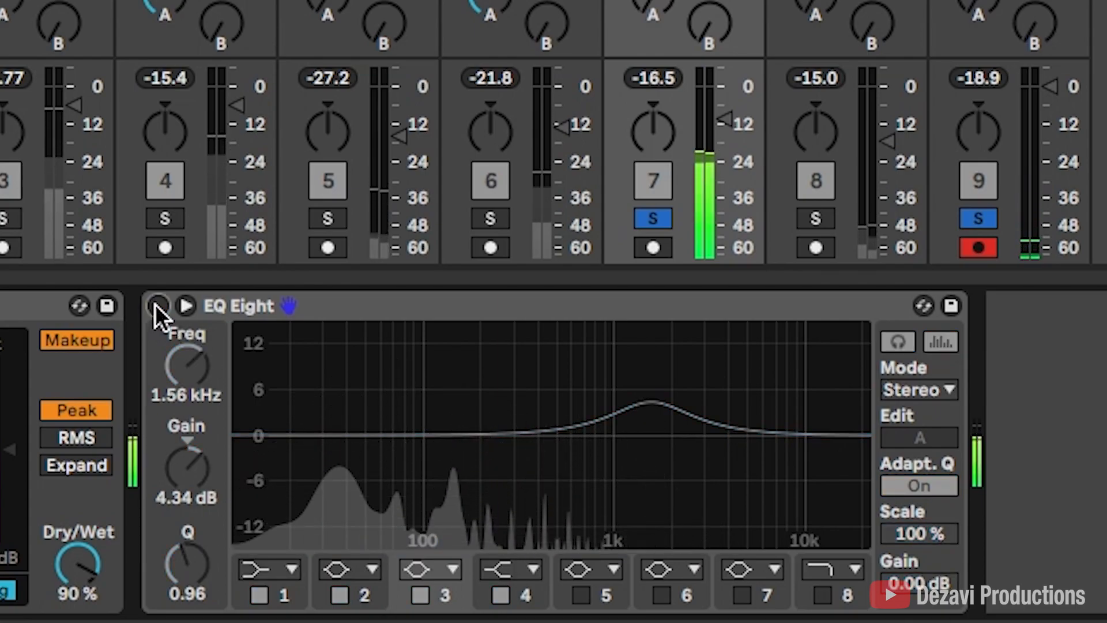
{"action": "left_click", "coordinate": [156, 305]}
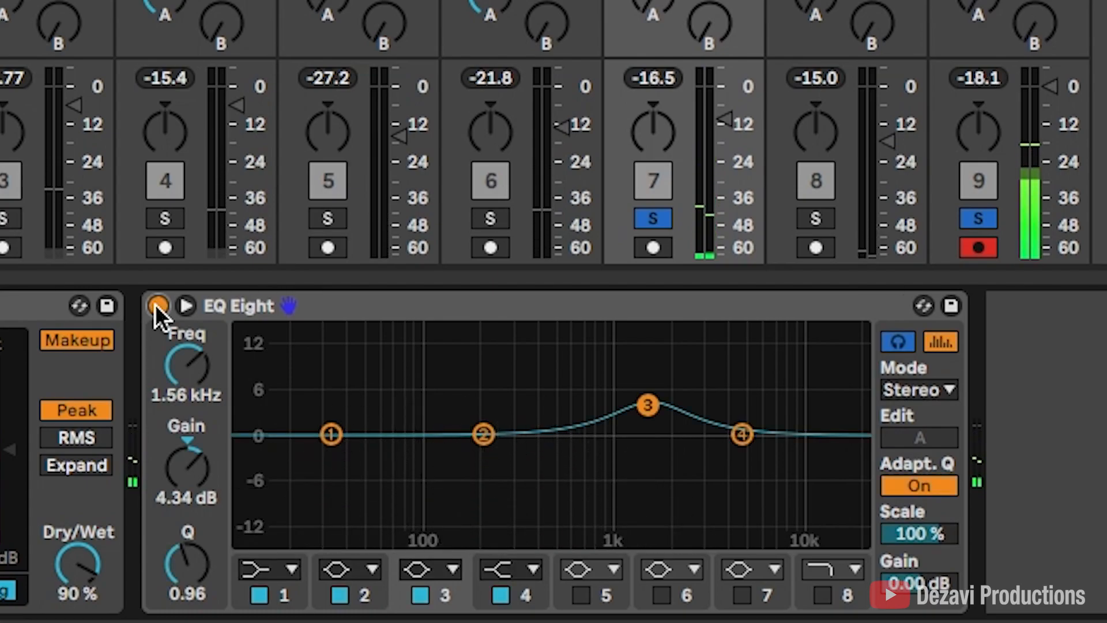
- Compare playback with Chorus, Gentle Squeeze and EQ Eight all bypassed and enabled, and slightly lower the Arena Brass track volume
{"action": "left_click", "coordinate": [321, 302]}
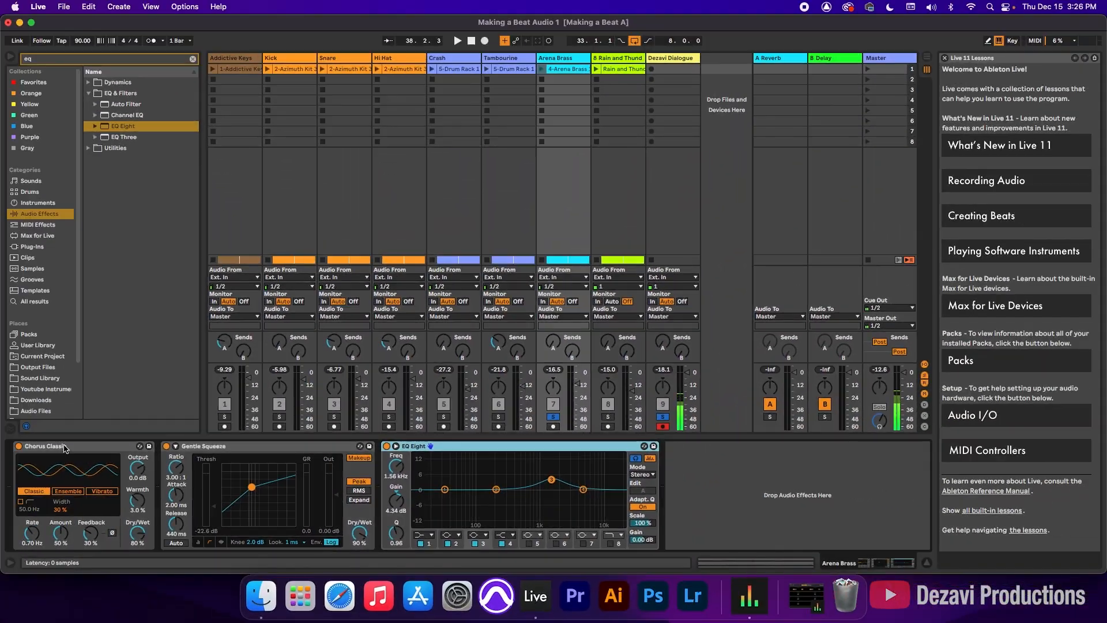
{"action": "left_click", "coordinate": [64, 447]}
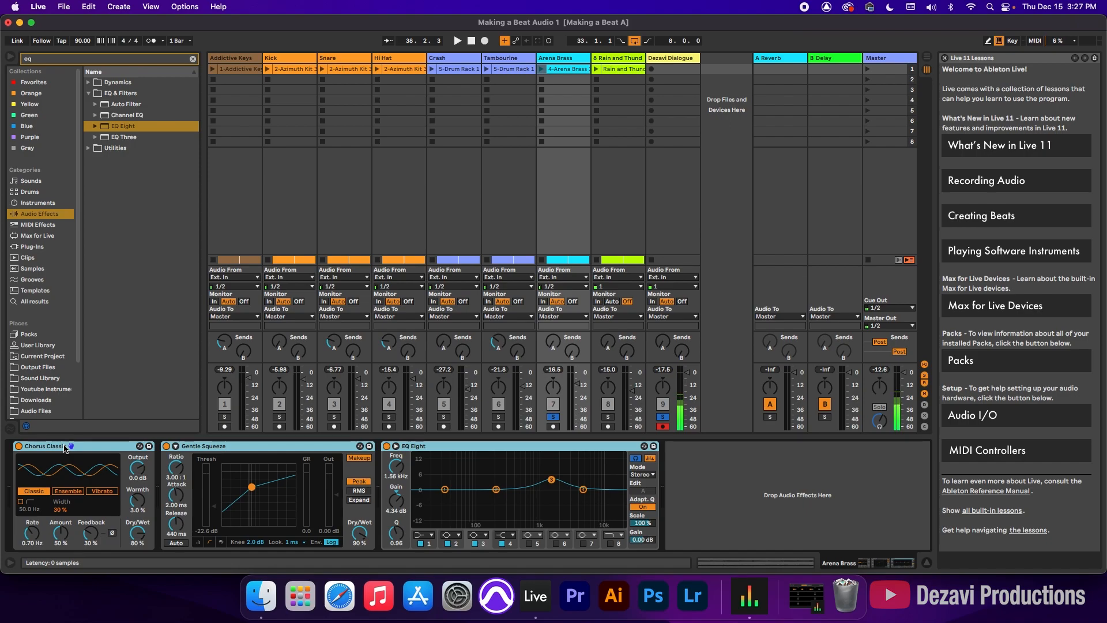
{"action": "key", "text": "0"}
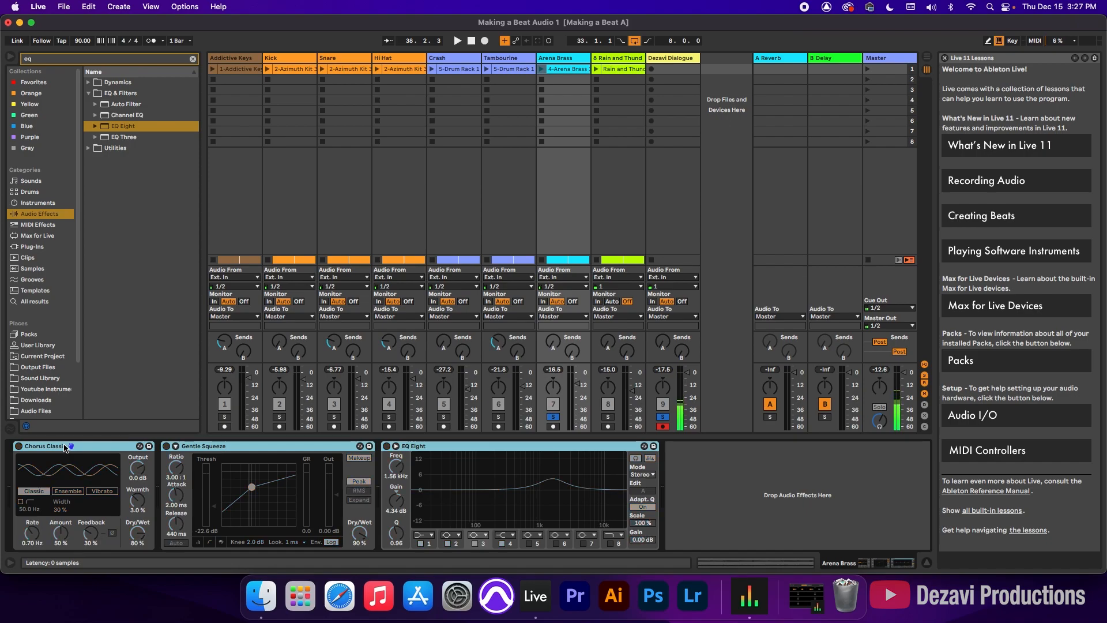
{"action": "key", "text": "space"}
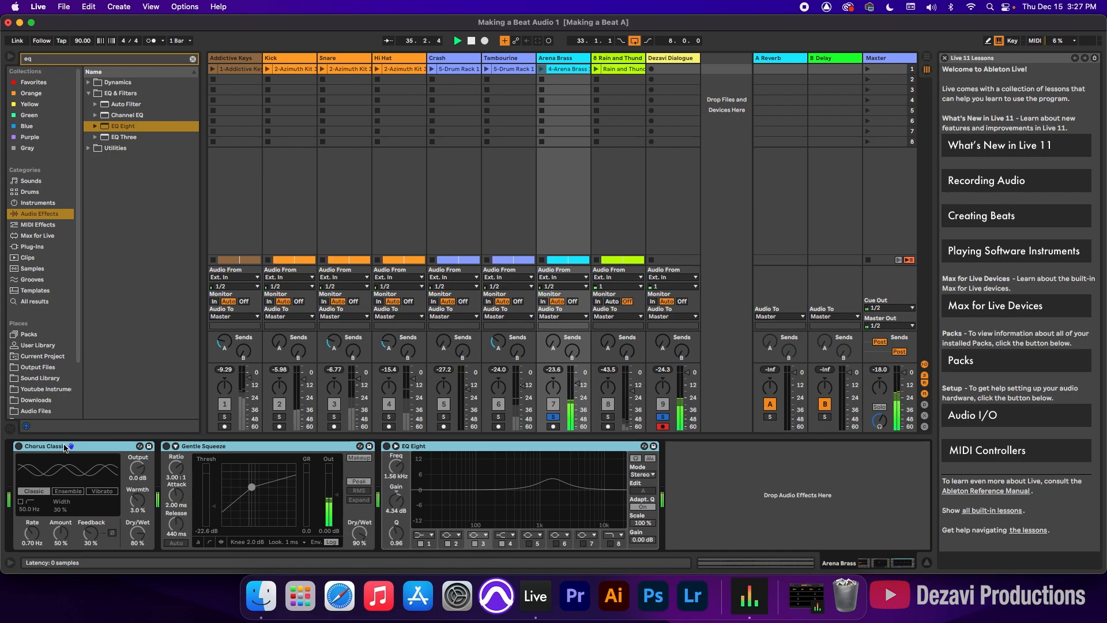
{"action": "key", "text": "super+0"}
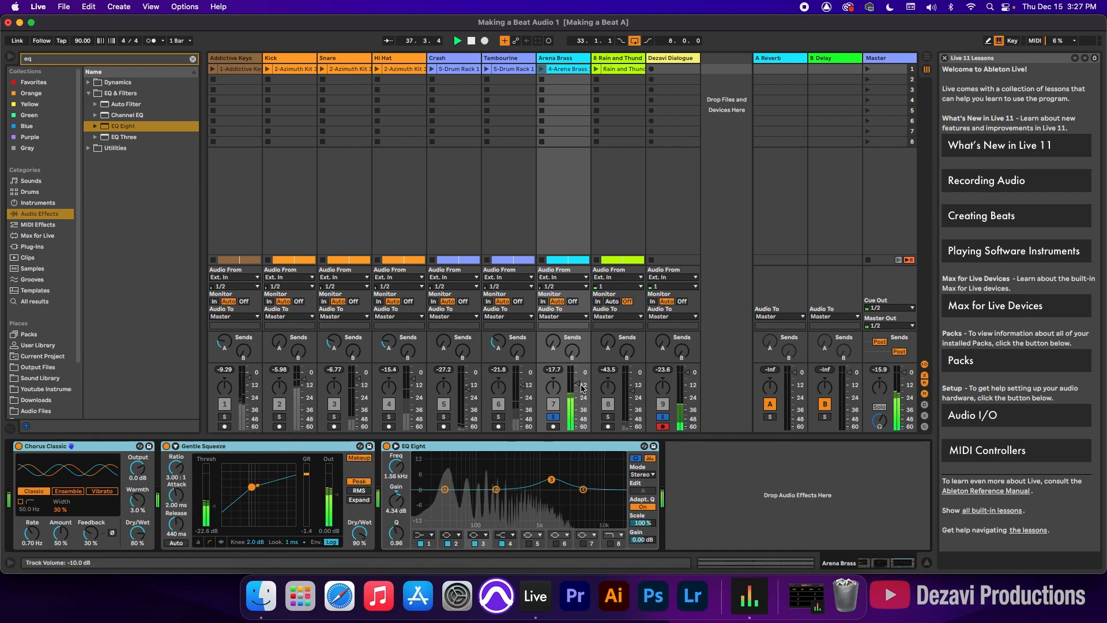
{"action": "key", "text": "space"}
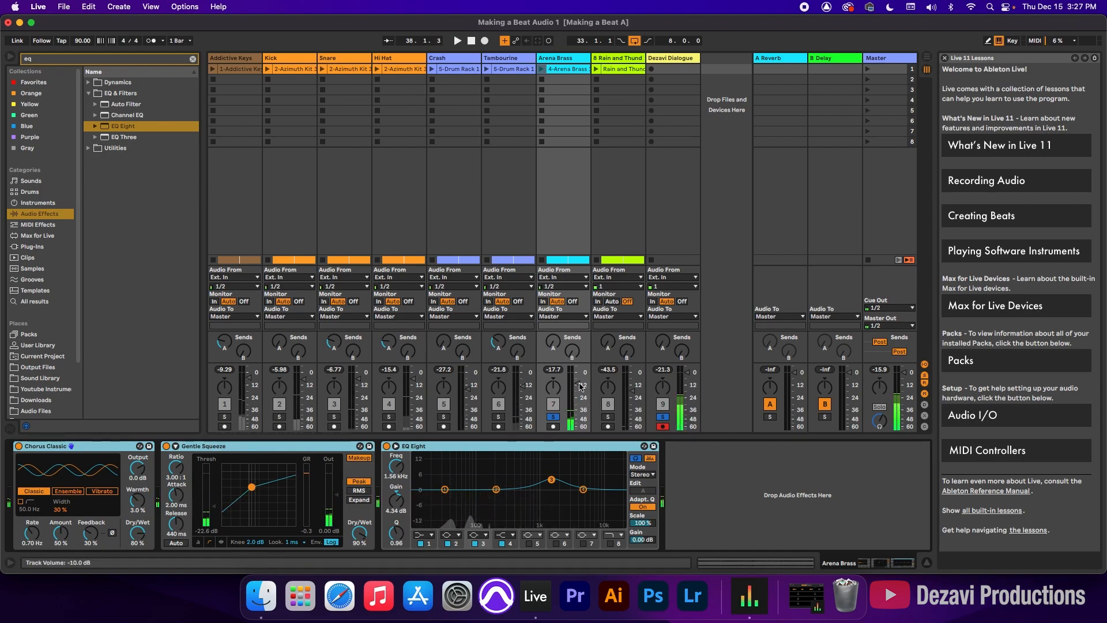
{"action": "left_click_drag", "start_coordinate": [580, 384], "coordinate": [580, 387]}
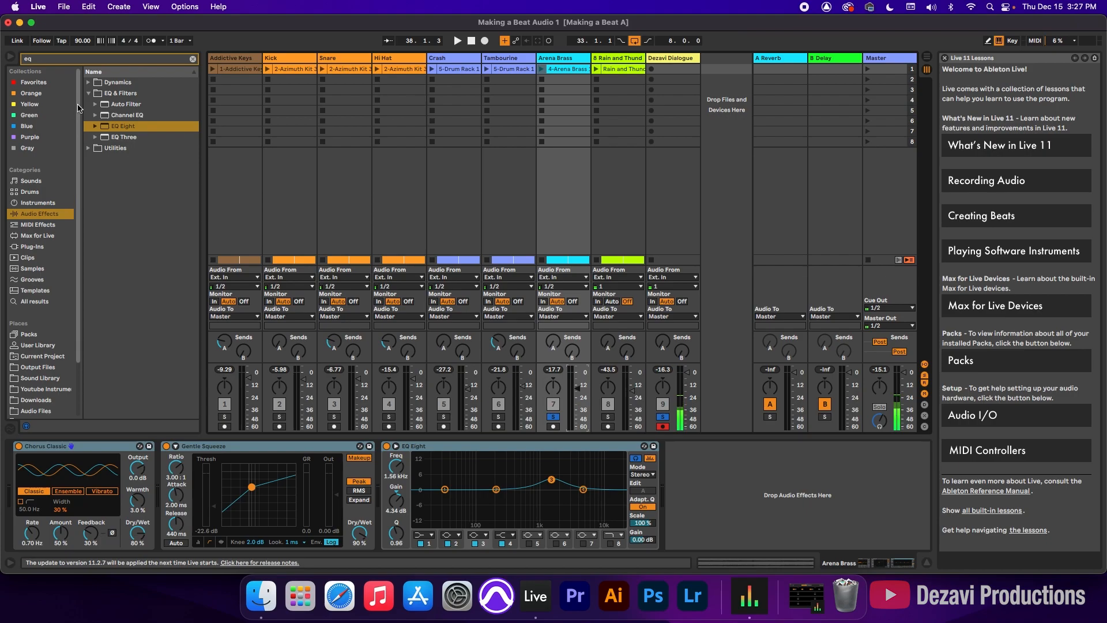
- Clear the effects search, collapse the EQ & Filters folder, and select the Delay & Loop folder
{"action": "left_click", "coordinate": [193, 58]}
{"action": "left_click", "coordinate": [89, 116]}
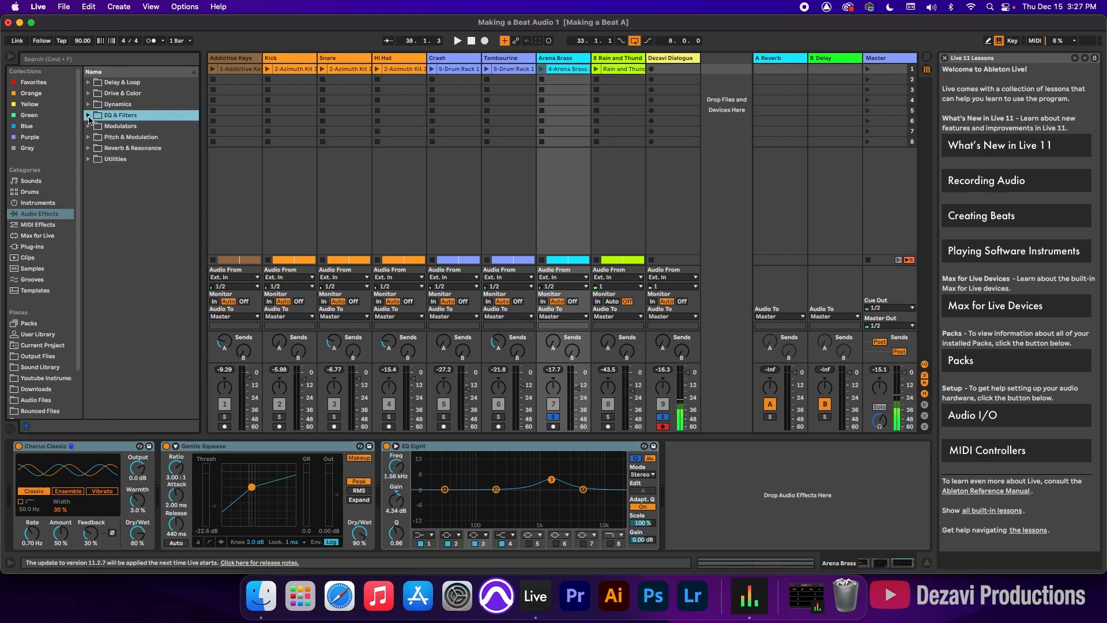
{"action": "left_click", "coordinate": [102, 85]}
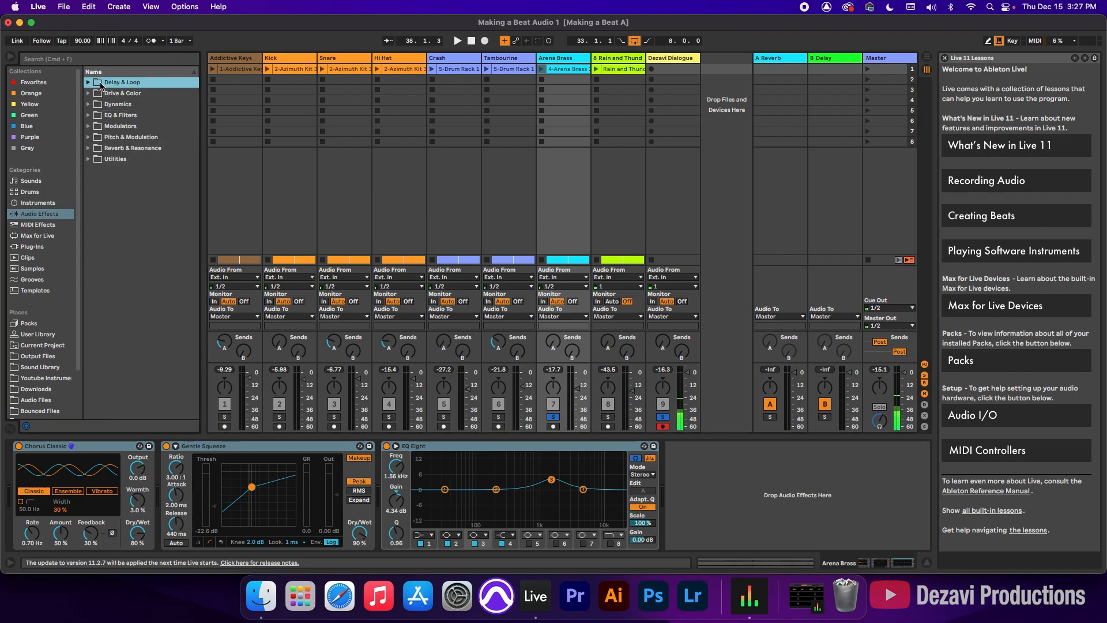
- Solo the Rain and Thunder track, search the audio effects for "compress", and add Gentle Squeeze between its EQ Eight and Wide Stereo
{"action": "left_click", "coordinate": [620, 60]}
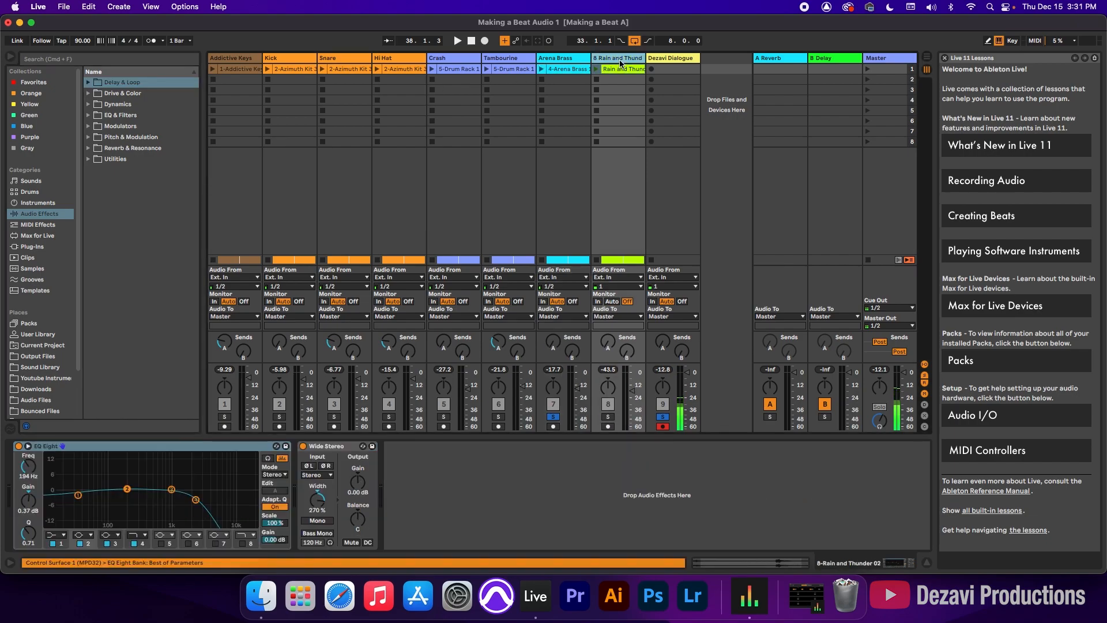
{"action": "left_click", "coordinate": [608, 416]}
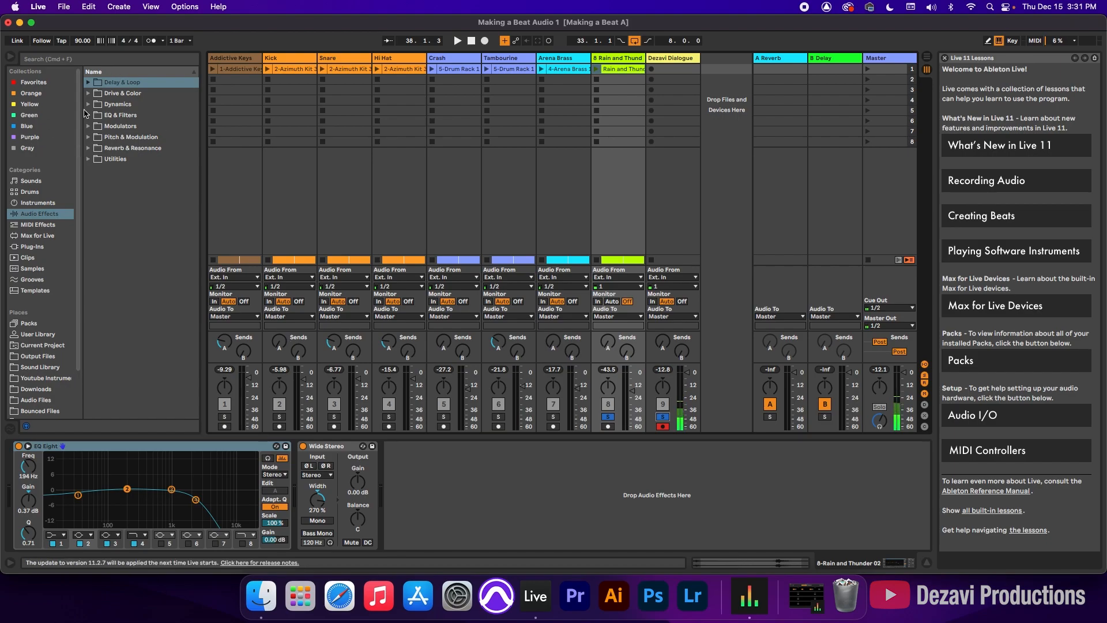
{"action": "left_click", "coordinate": [77, 60]}
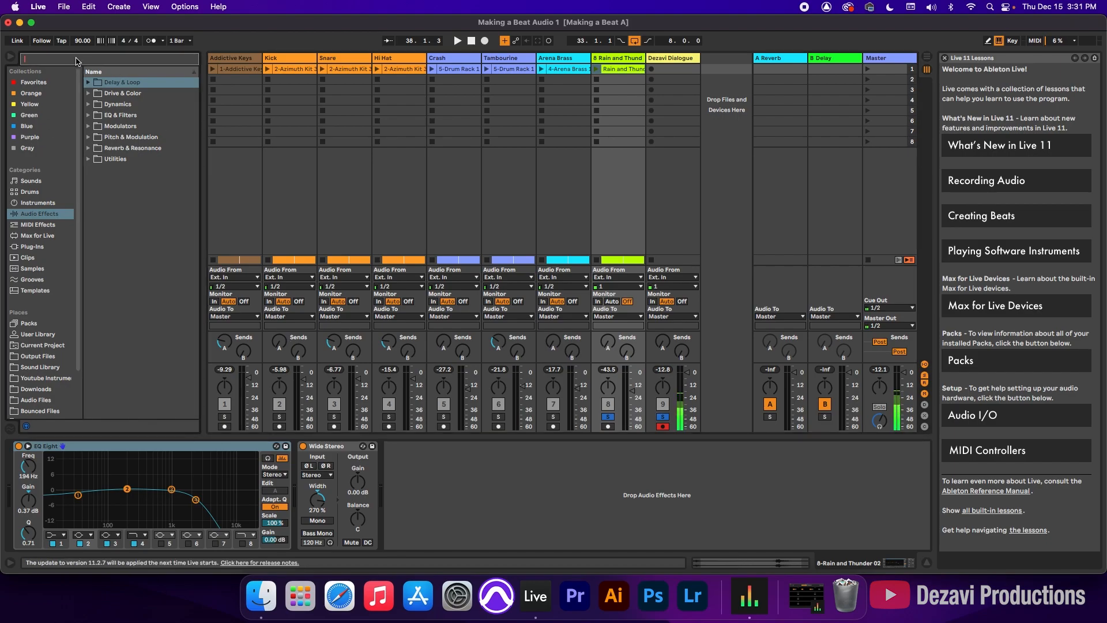
{"action": "type", "text": "compres"}
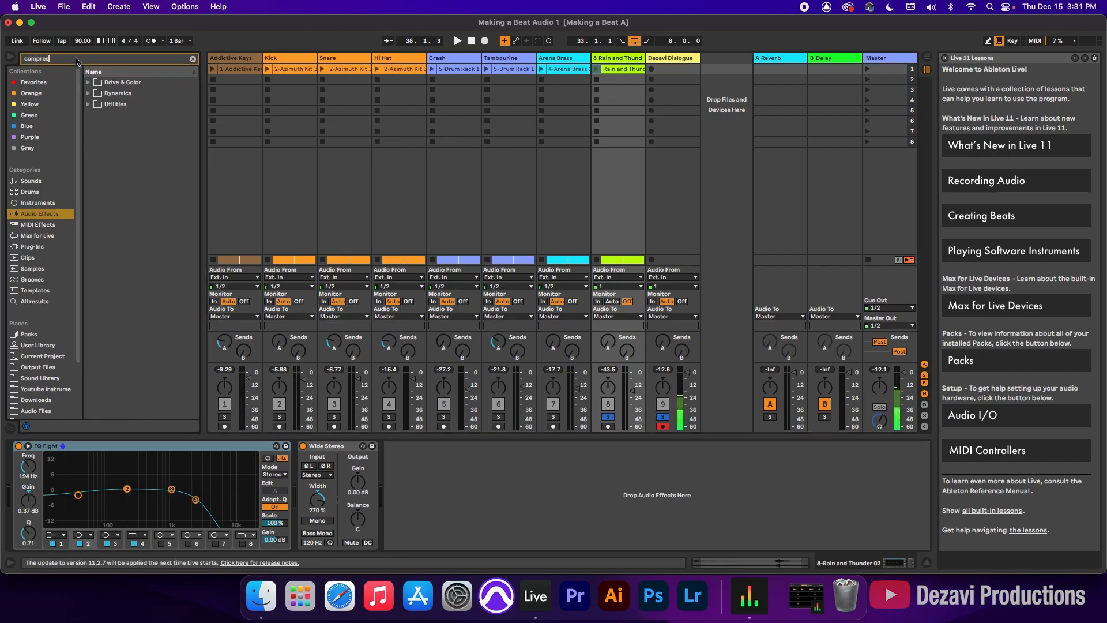
{"action": "left_click", "coordinate": [88, 93]}
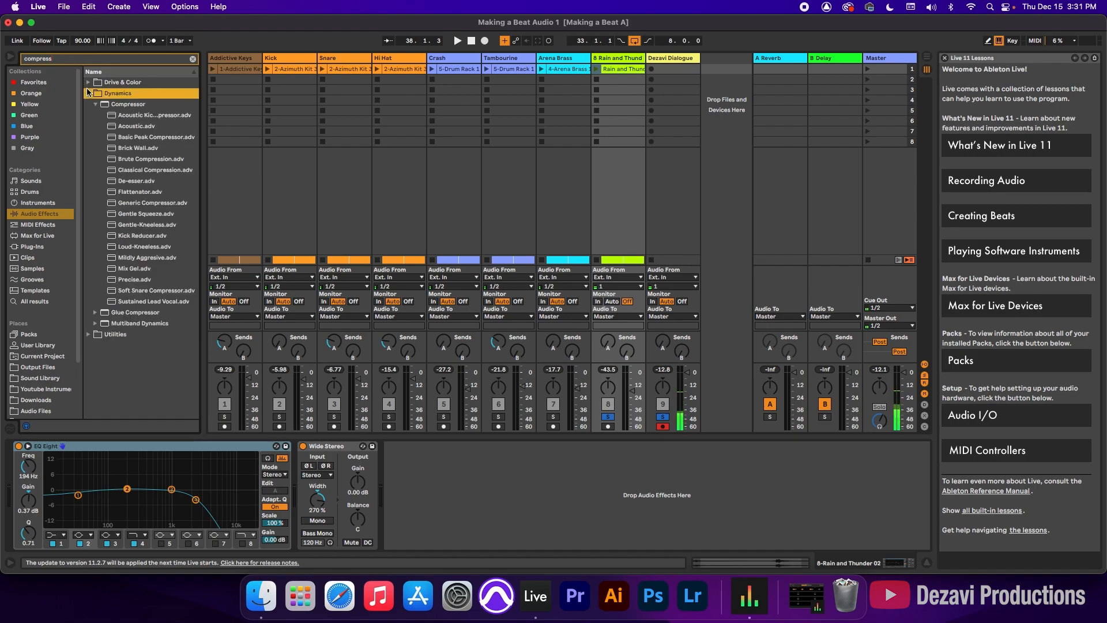
{"action": "left_click", "coordinate": [115, 214]}
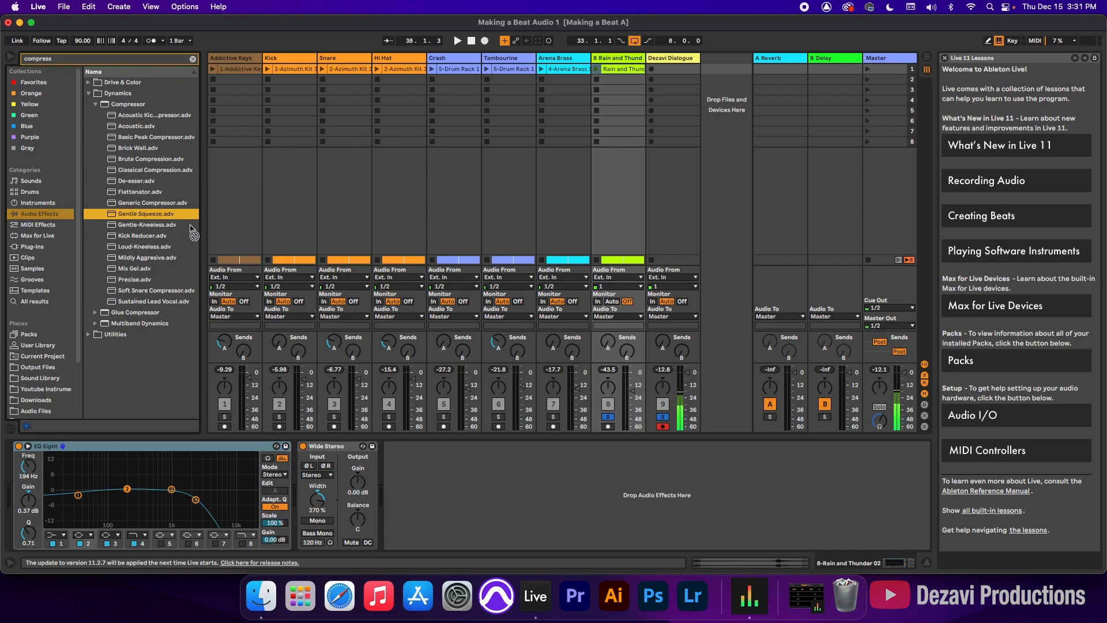
{"action": "left_click_drag", "start_coordinate": [291, 437], "coordinate": [299, 455]}
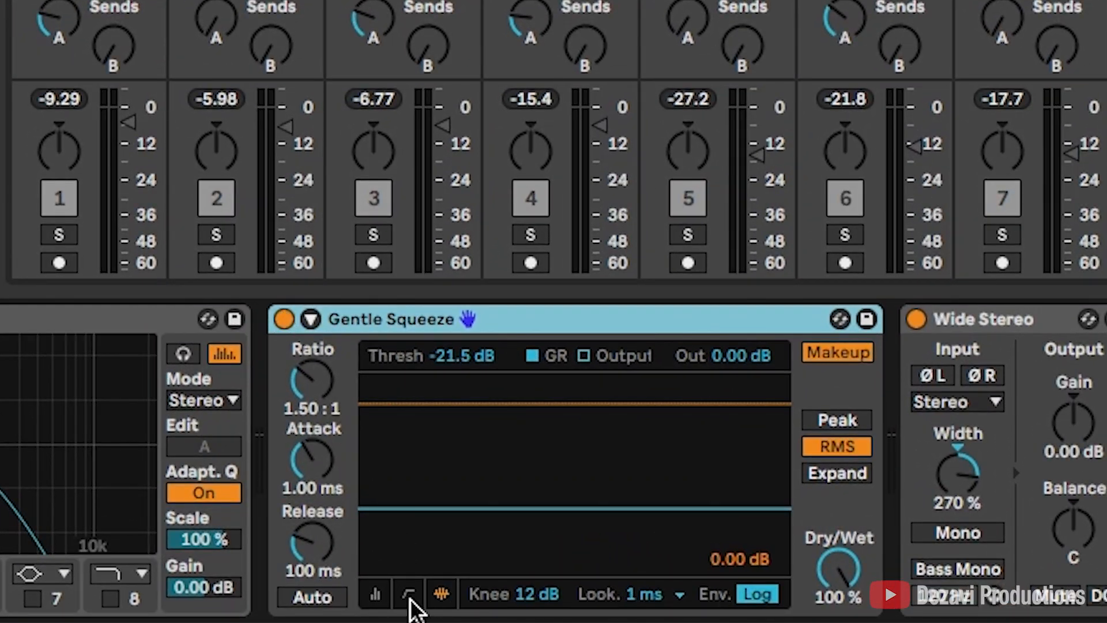
- Show Gentle Squeeze's transfer curve, switch its detection to Peak, and set Dry/Wet to 80 %
{"action": "left_click", "coordinate": [409, 594]}
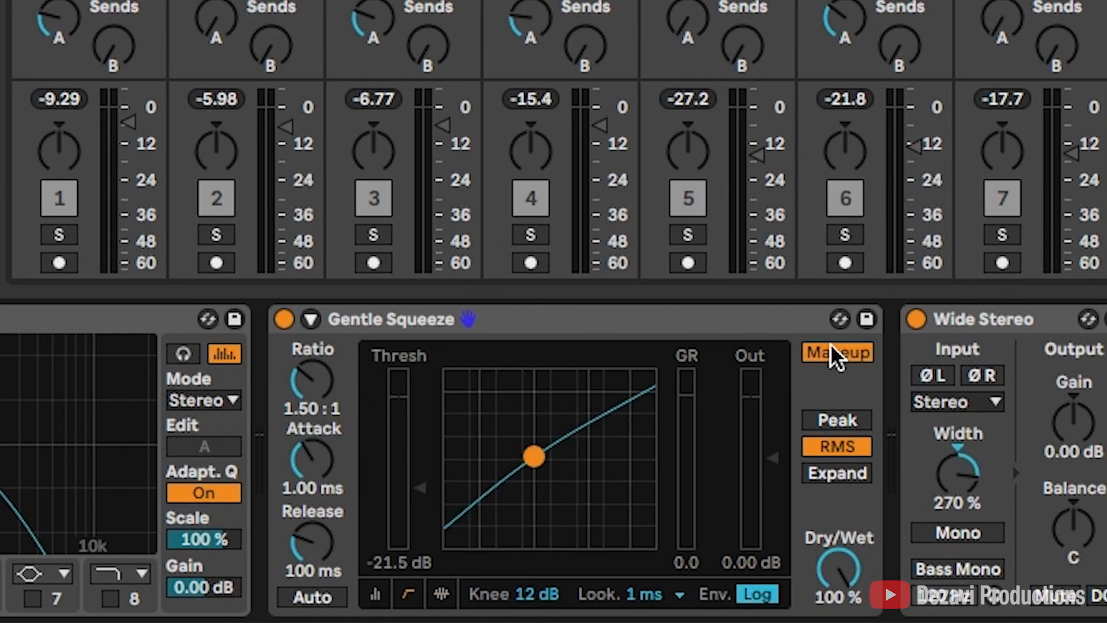
{"action": "left_click", "coordinate": [849, 421]}
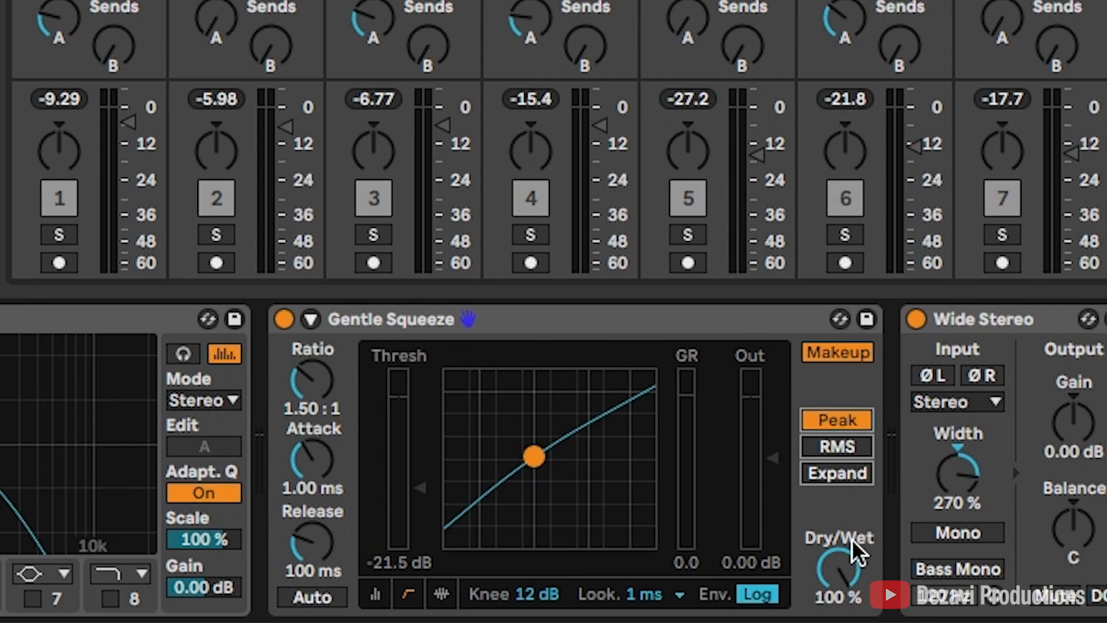
{"action": "left_click", "coordinate": [847, 581]}
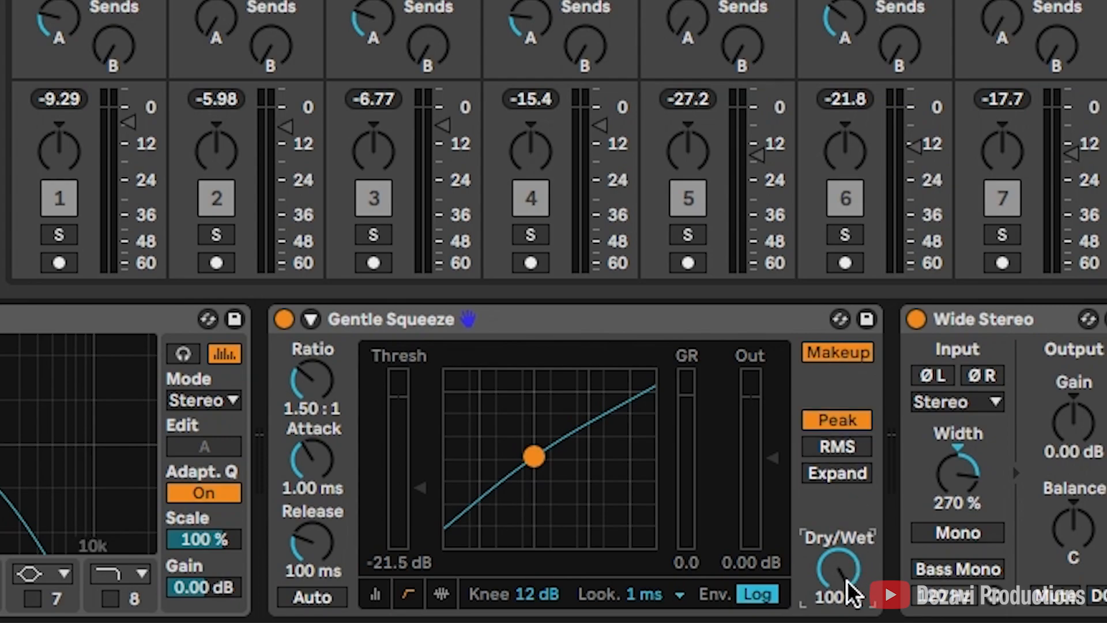
{"action": "type", "text": "80"}
{"action": "key", "text": "Return"}
- Set Gentle Squeeze's threshold to about -2.07 dB, ratio to 3.00:1 and attack to 1 ms
{"action": "left_click_drag", "start_coordinate": [425, 486], "coordinate": [426, 405]}
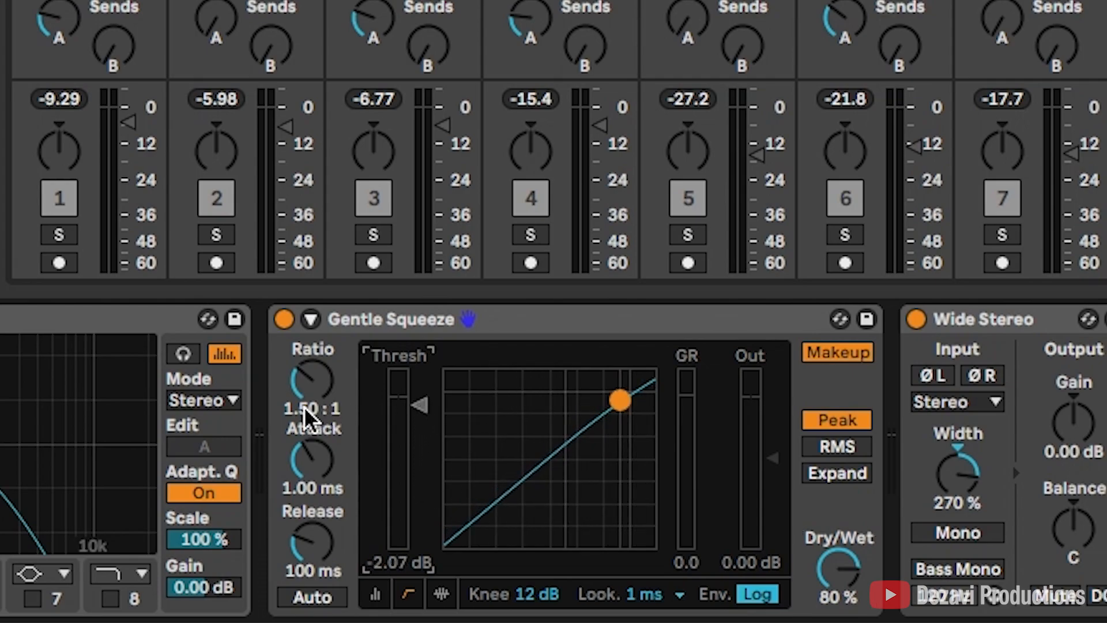
{"action": "left_click", "coordinate": [292, 414]}
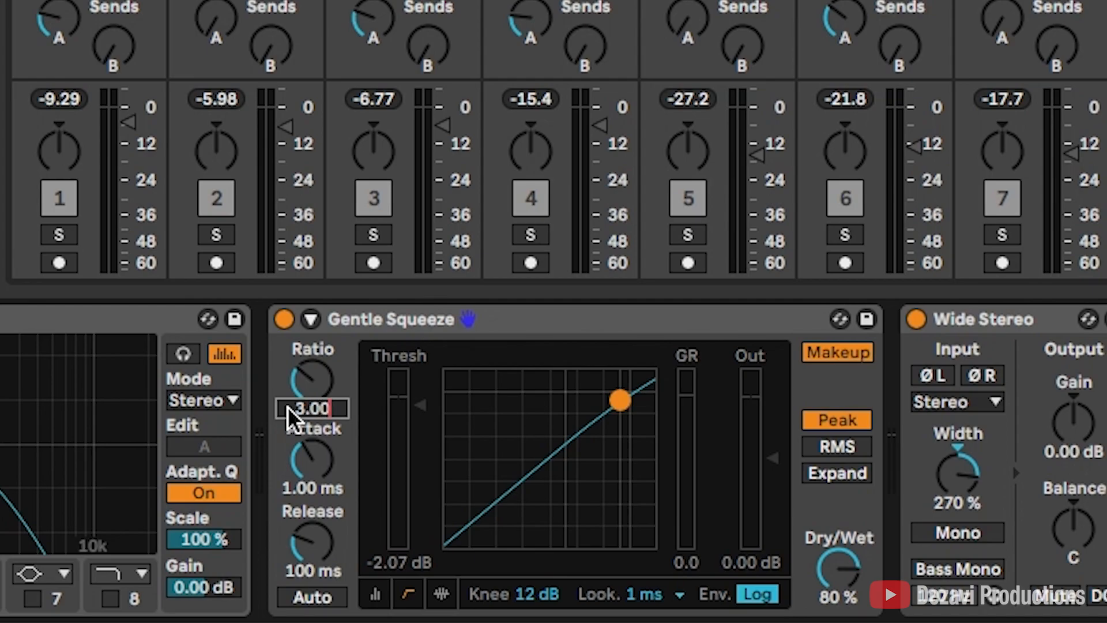
{"action": "key", "text": "Return"}
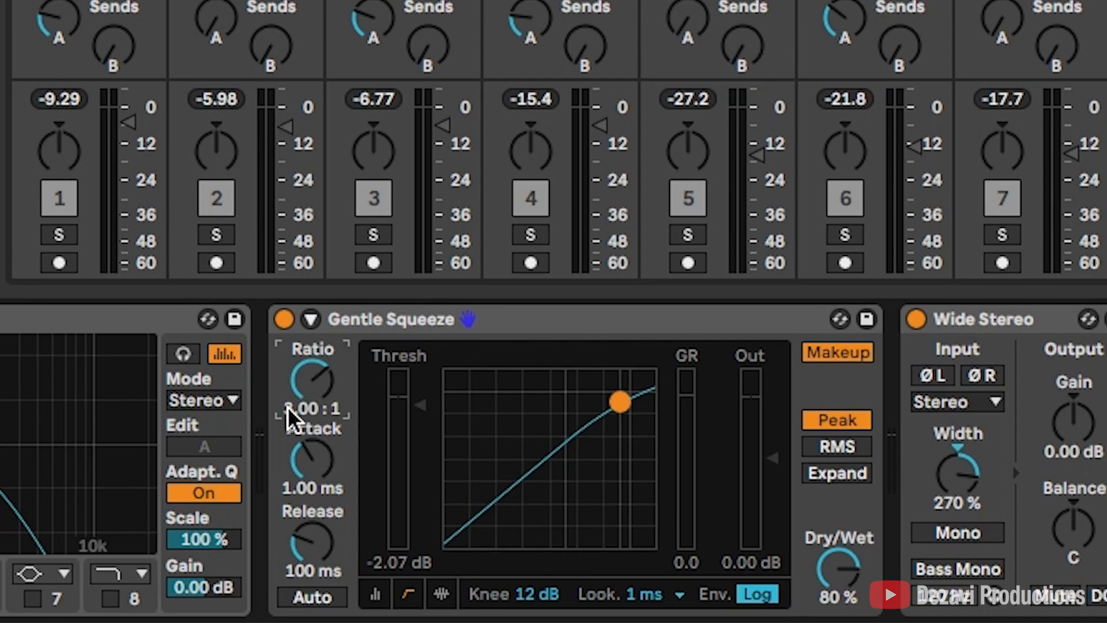
{"action": "left_click", "coordinate": [305, 490]}
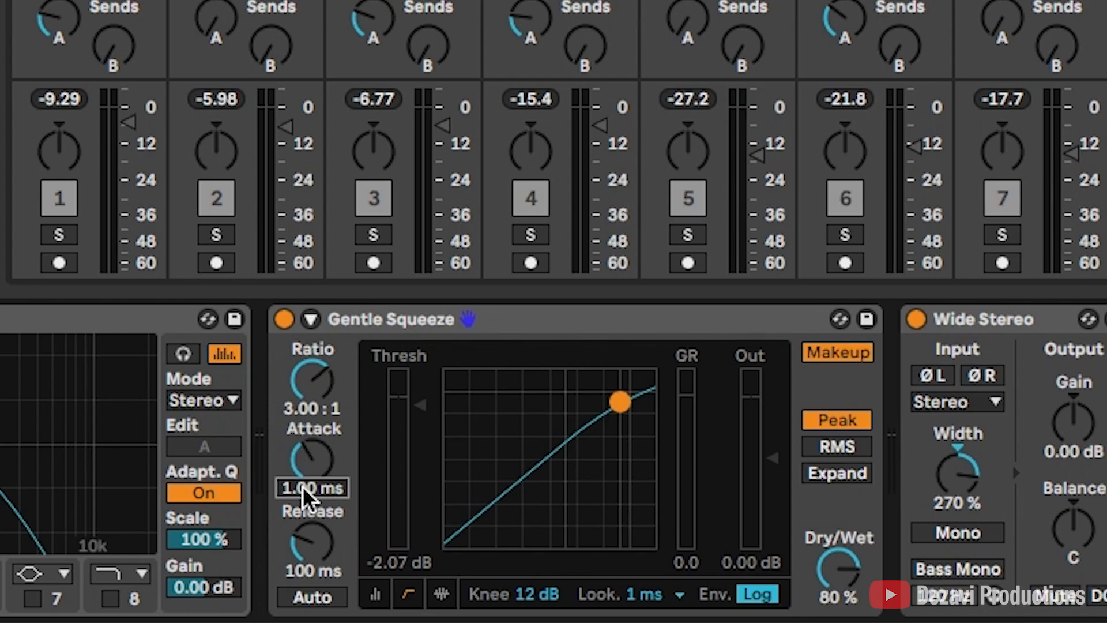
{"action": "type", "text": "1"}
{"action": "key", "text": "Return"}
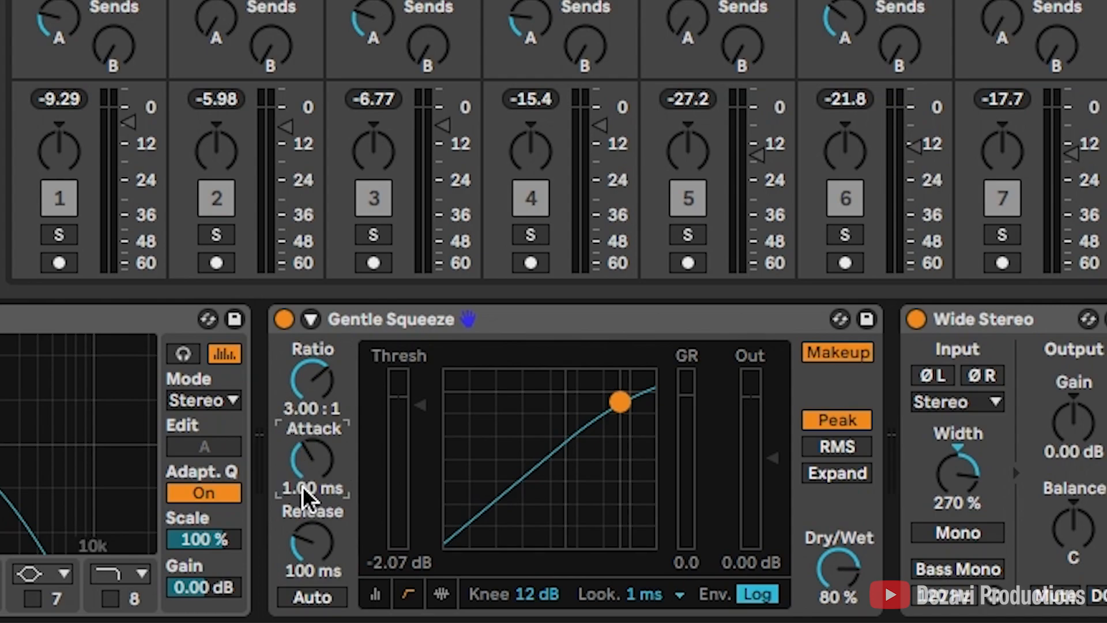
- Set Gentle Squeeze's release to 300 ms and its knee to 2.5 dB
{"action": "left_click", "coordinate": [300, 564]}
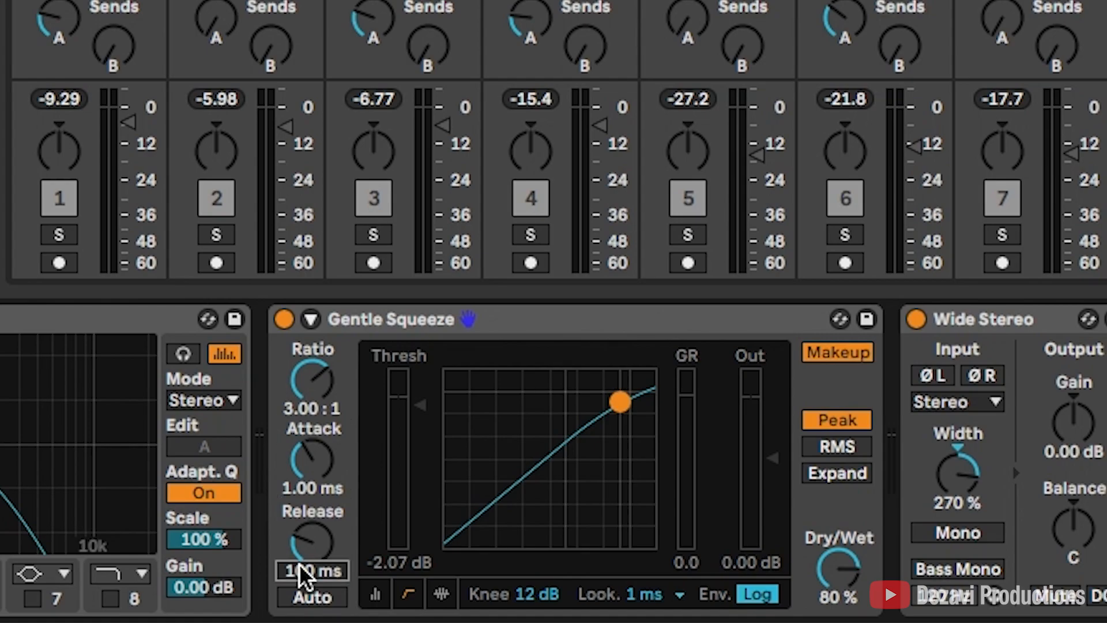
{"action": "type", "text": "300"}
{"action": "key", "text": "Return"}
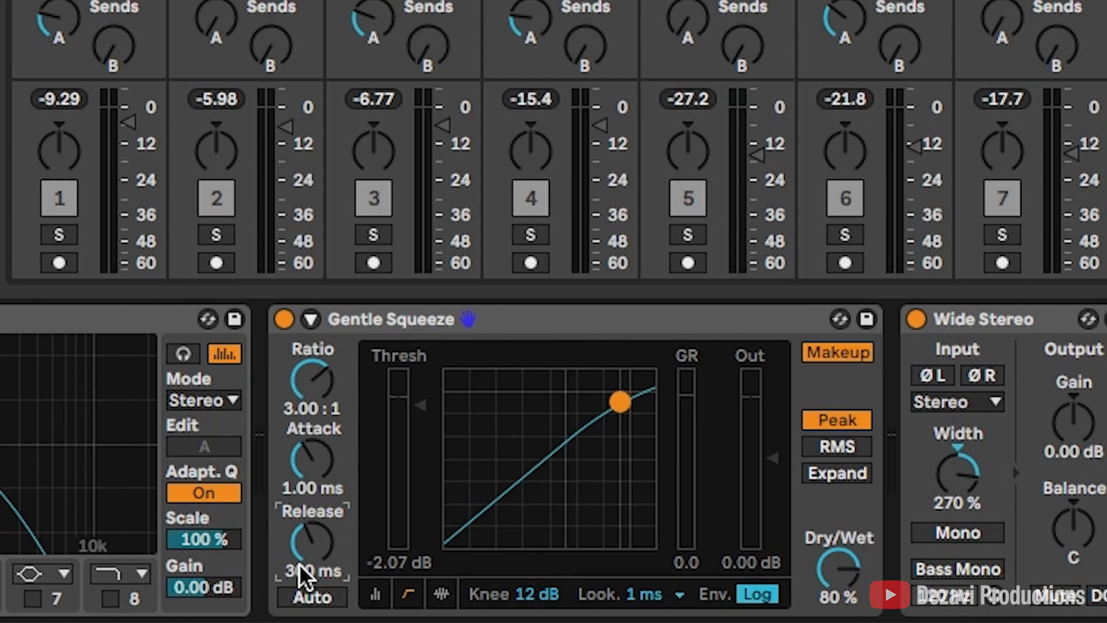
{"action": "left_click", "coordinate": [540, 591]}
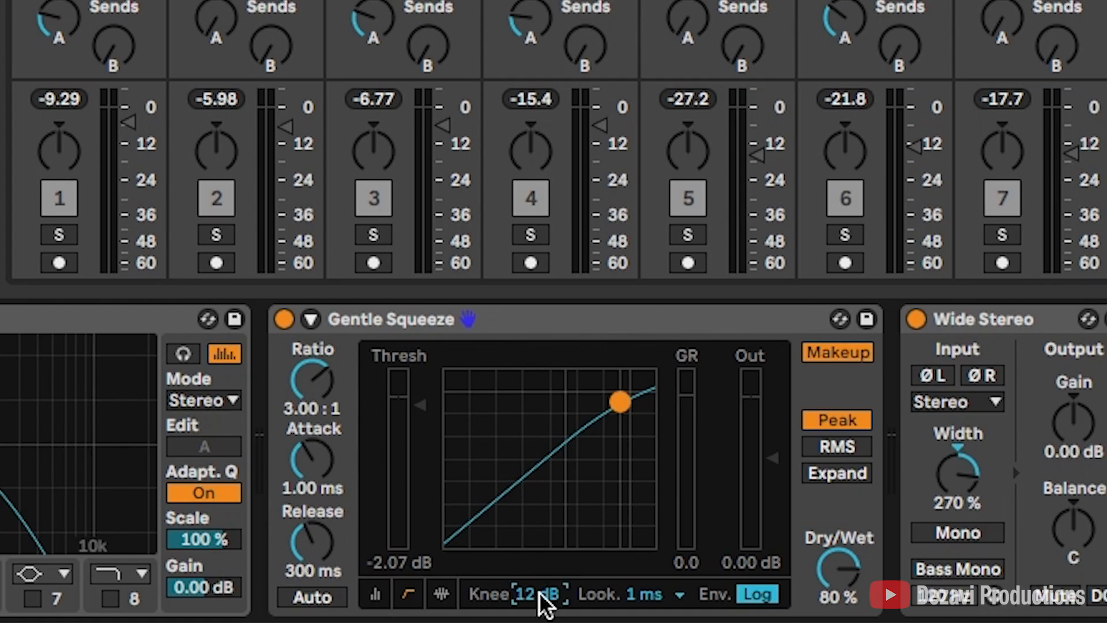
{"action": "type", "text": "2.5"}
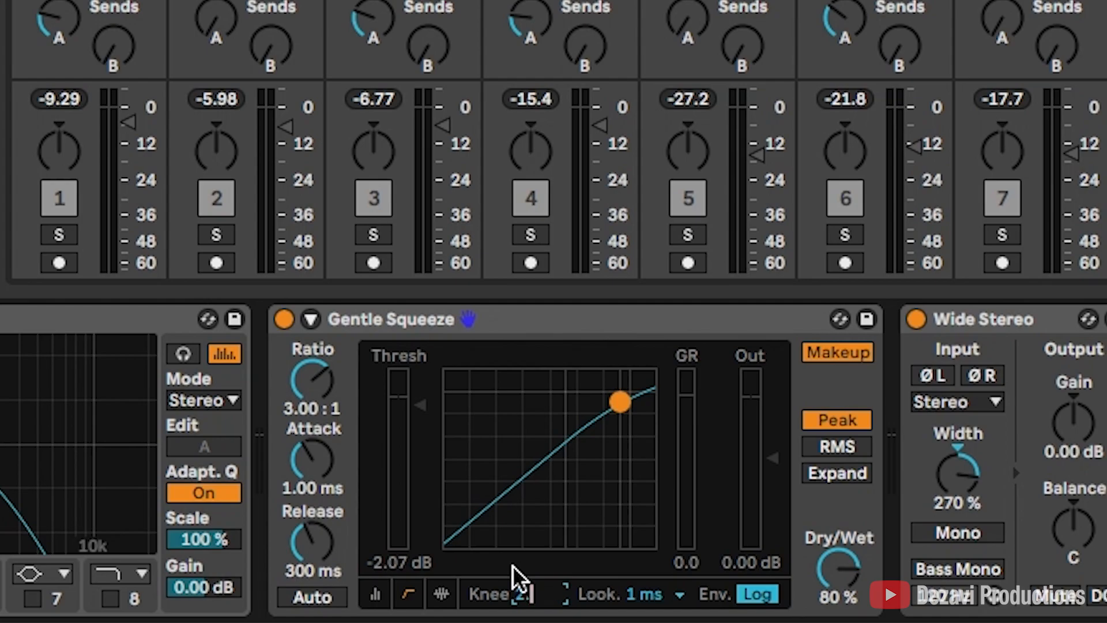
{"action": "key", "text": "Return"}
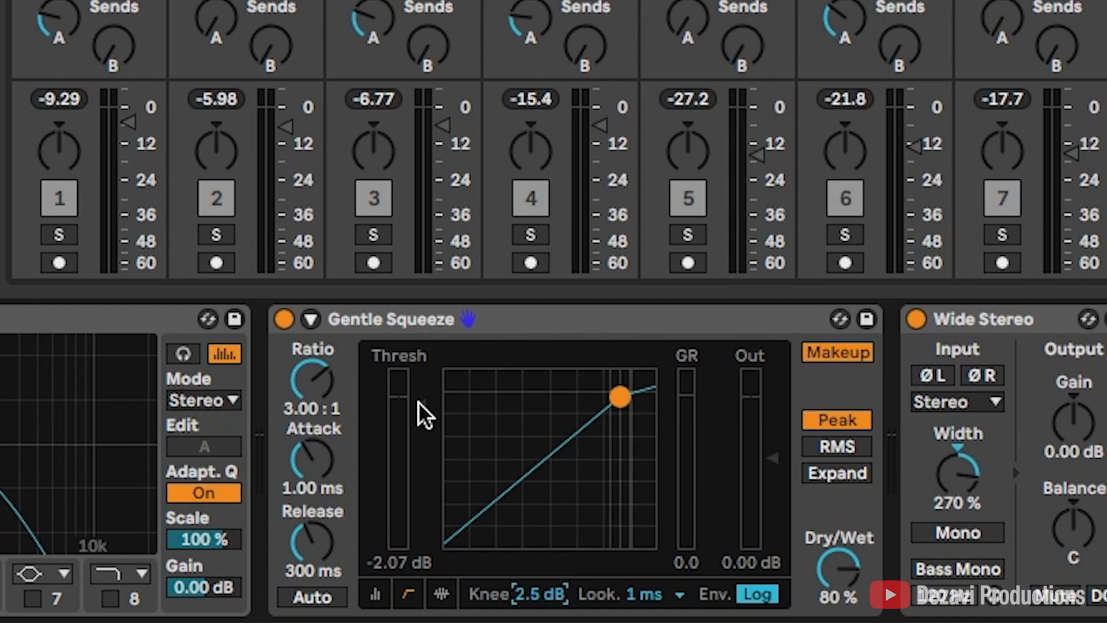
- Play the loop to hear the compressed Rain and Thunder track and switch to Arrangement View
{"action": "key", "text": "space"}
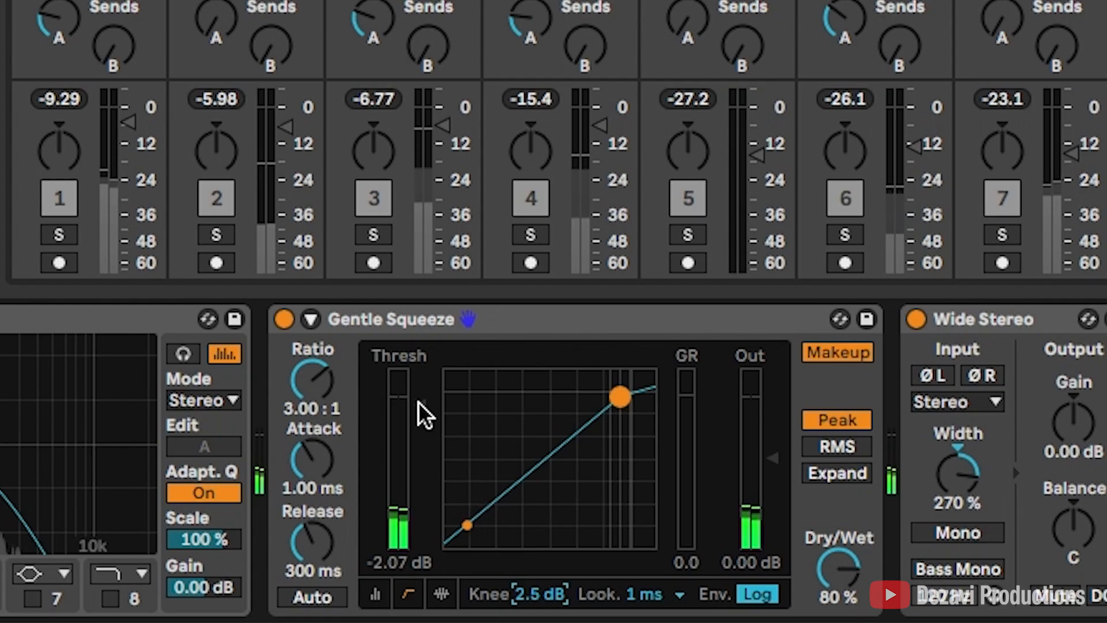
{"action": "key", "text": "Tab"}
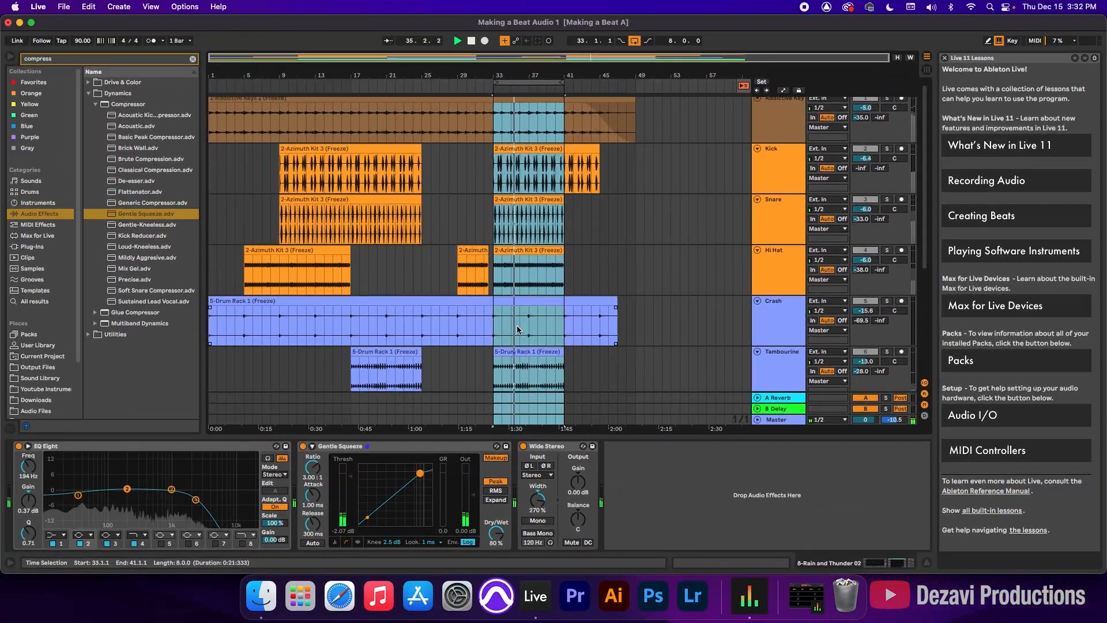
- Move the loop to bar 38 with a length of 6 bars around the last thunder hit and play it
{"action": "scroll", "coordinate": [525, 317], "scroll_direction": "down", "scroll_amount": 5}
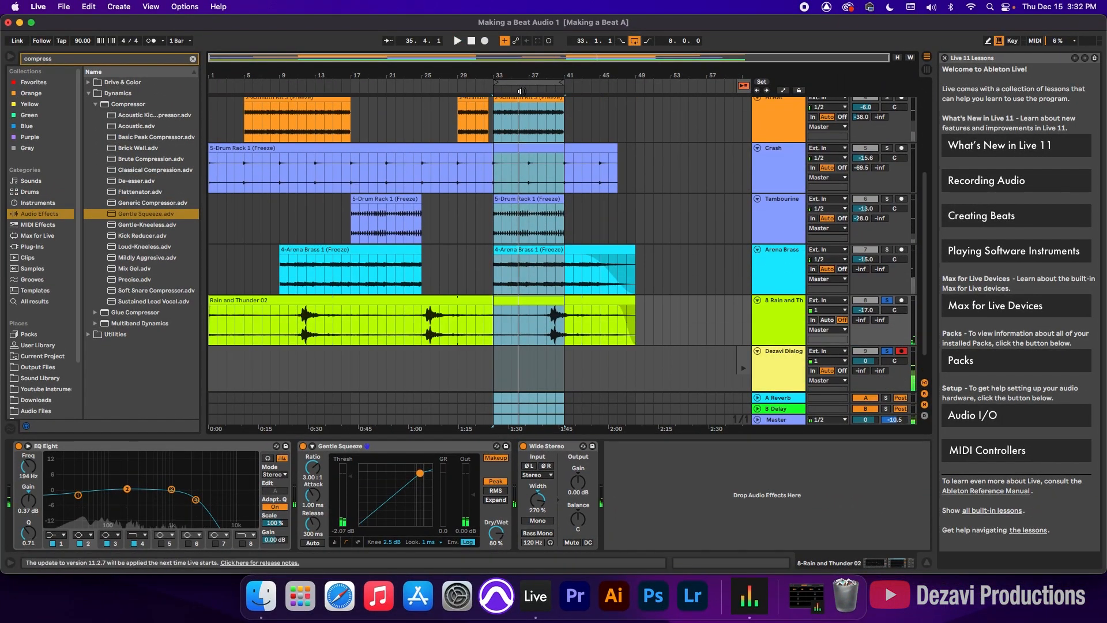
{"action": "left_click_drag", "start_coordinate": [521, 92], "coordinate": [587, 84]}
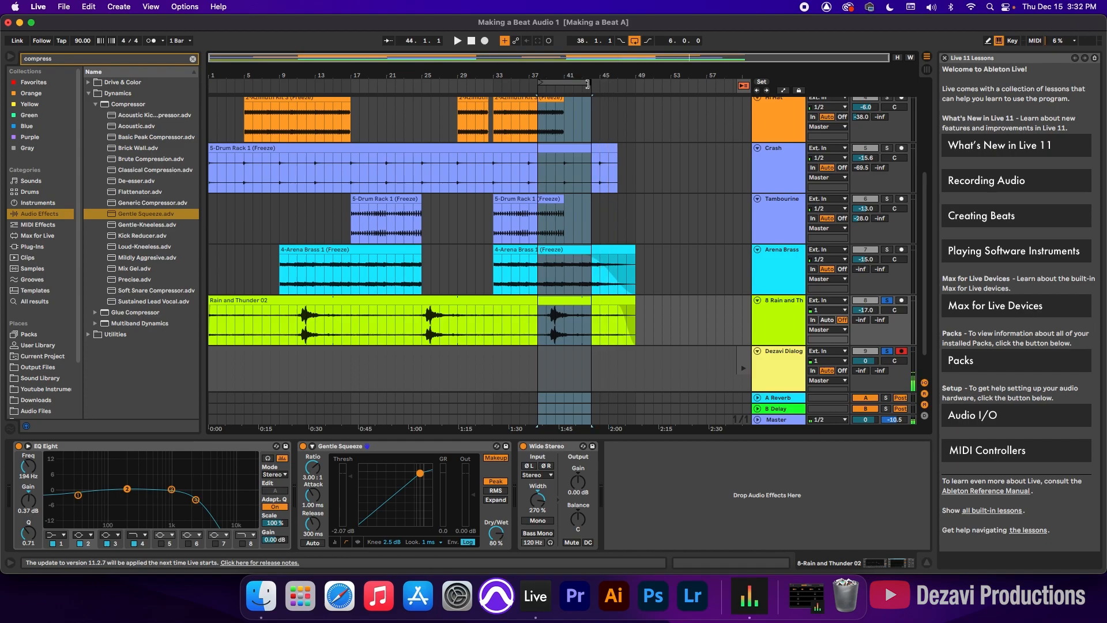
{"action": "left_click", "coordinate": [570, 81]}
{"action": "key", "text": "Tab"}
{"action": "key", "text": "space"}
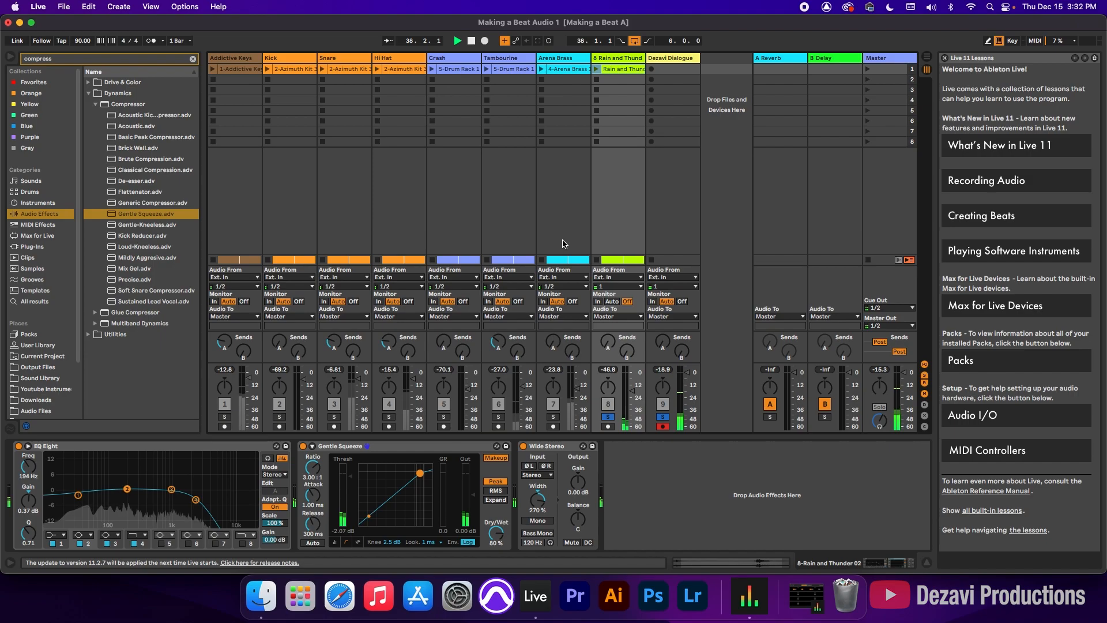
{"action": "key", "text": "Tab"}
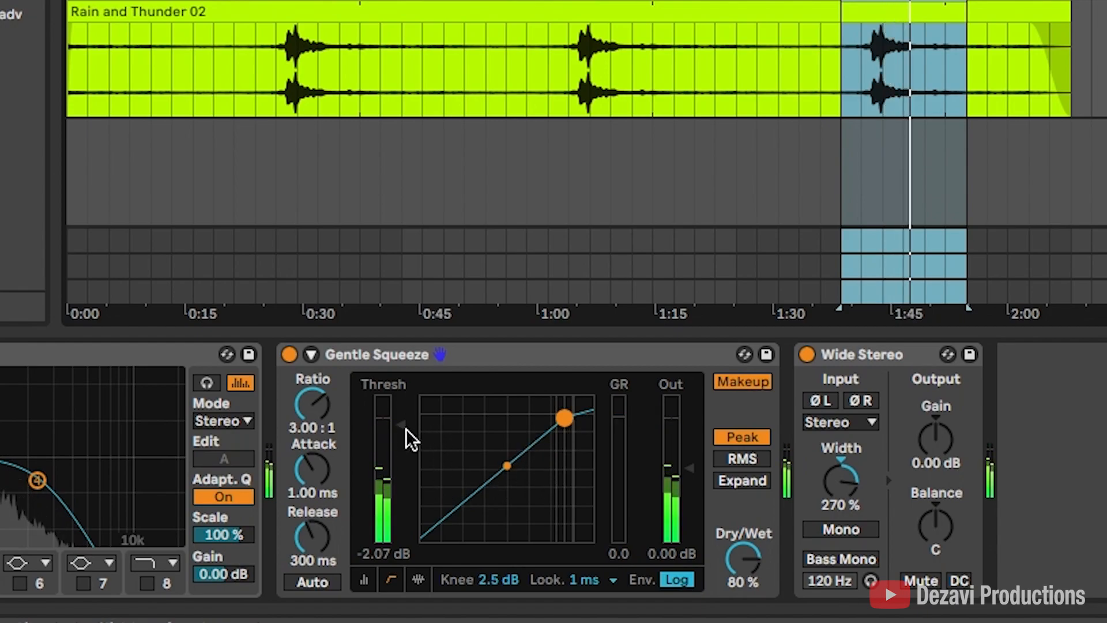
- Lower Gentle Squeeze's threshold to -27.2 dB and play the loop to hear the thunder compressed
{"action": "key", "text": "space"}
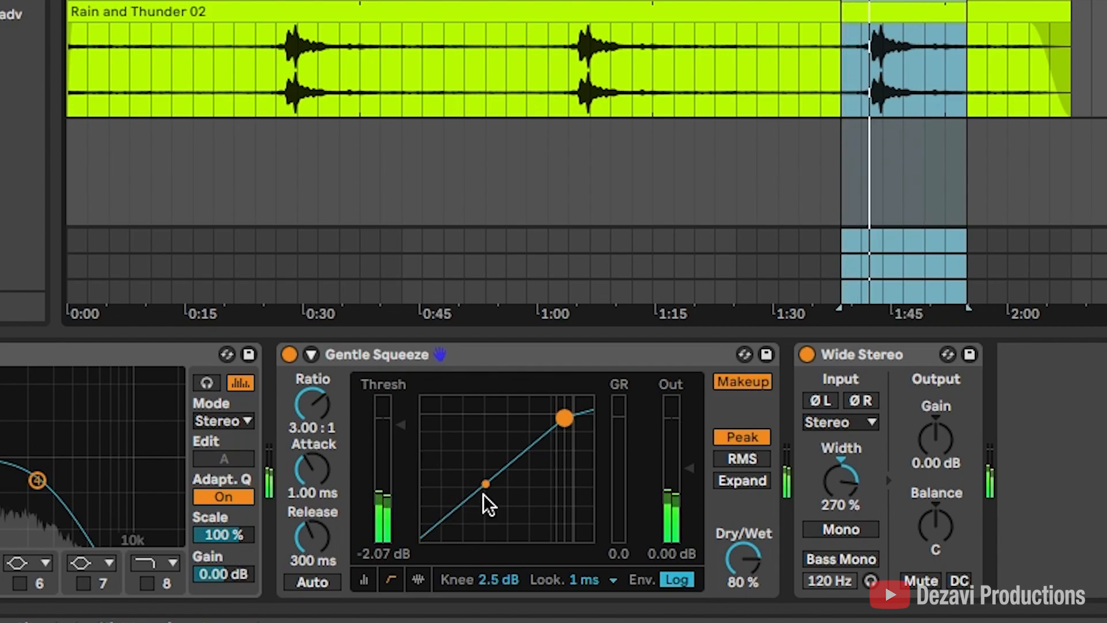
{"action": "left_click_drag", "start_coordinate": [411, 442], "coordinate": [404, 512]}
{"action": "key", "text": "space"}
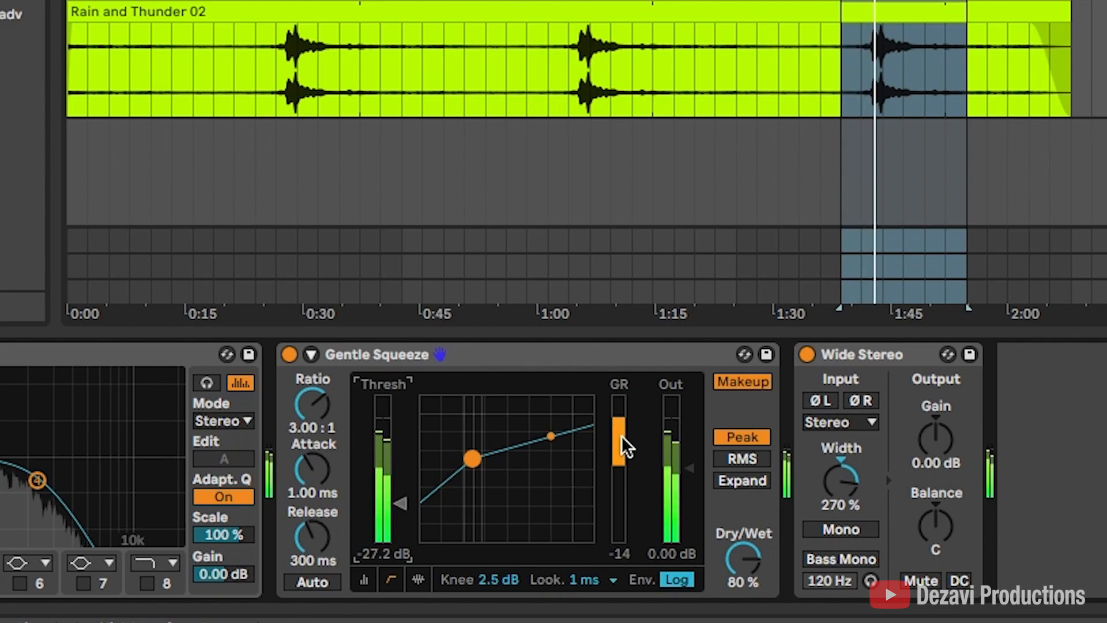
- In Session View, lower the Rain and Thunder volume to -24.3 dB, then unsolo the track and hear it in the full mix
{"action": "key", "text": "Tab"}
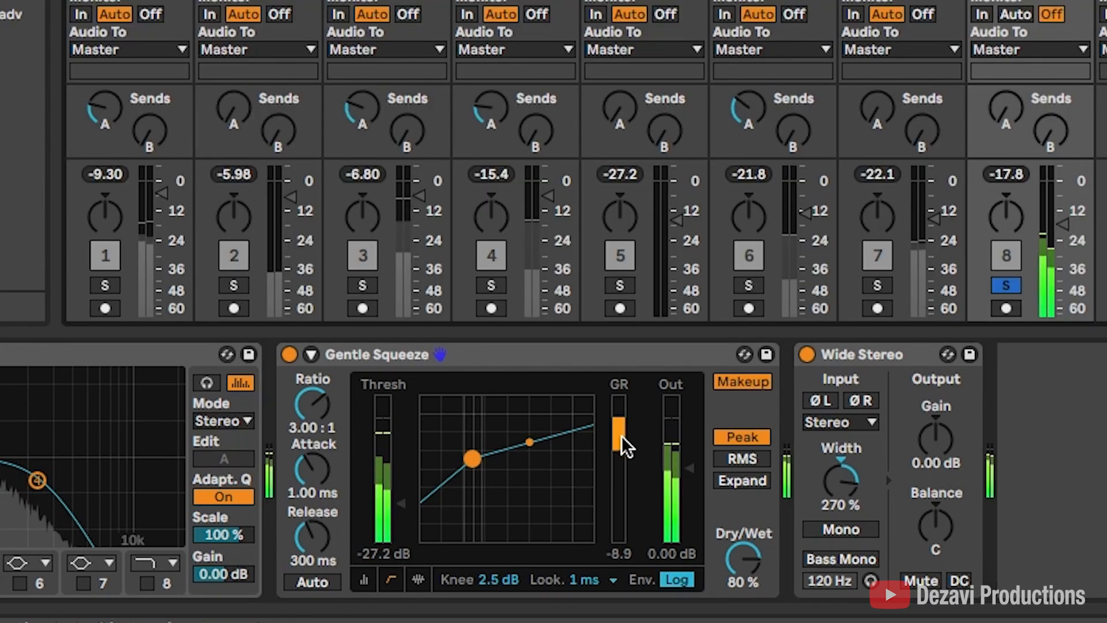
{"action": "left_click_drag", "start_coordinate": [1064, 224], "coordinate": [1064, 236]}
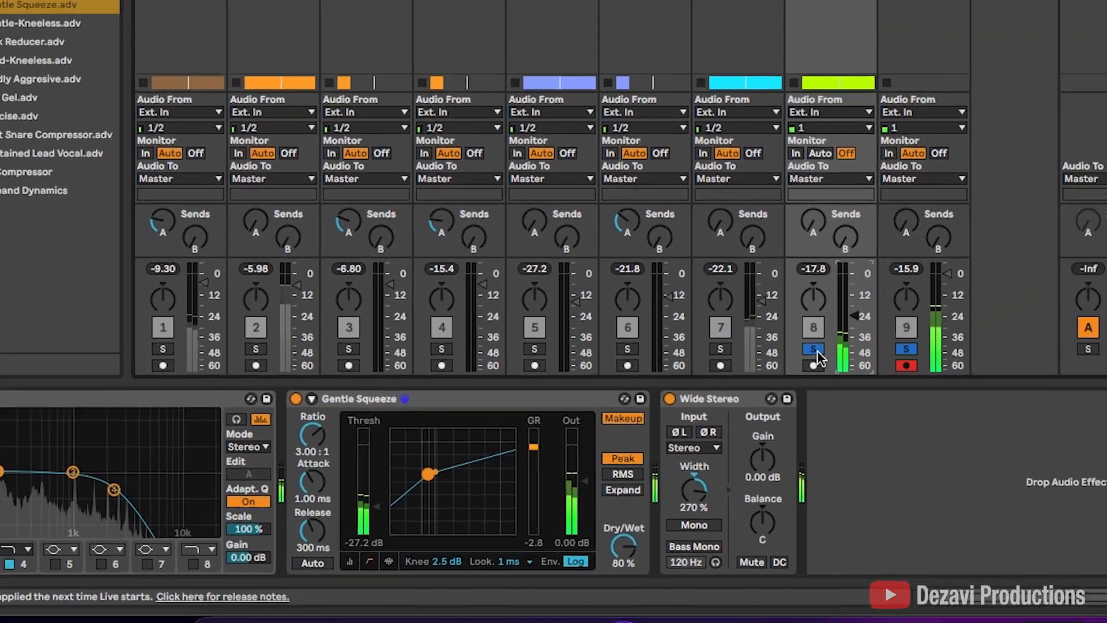
{"action": "left_click", "coordinate": [822, 350]}
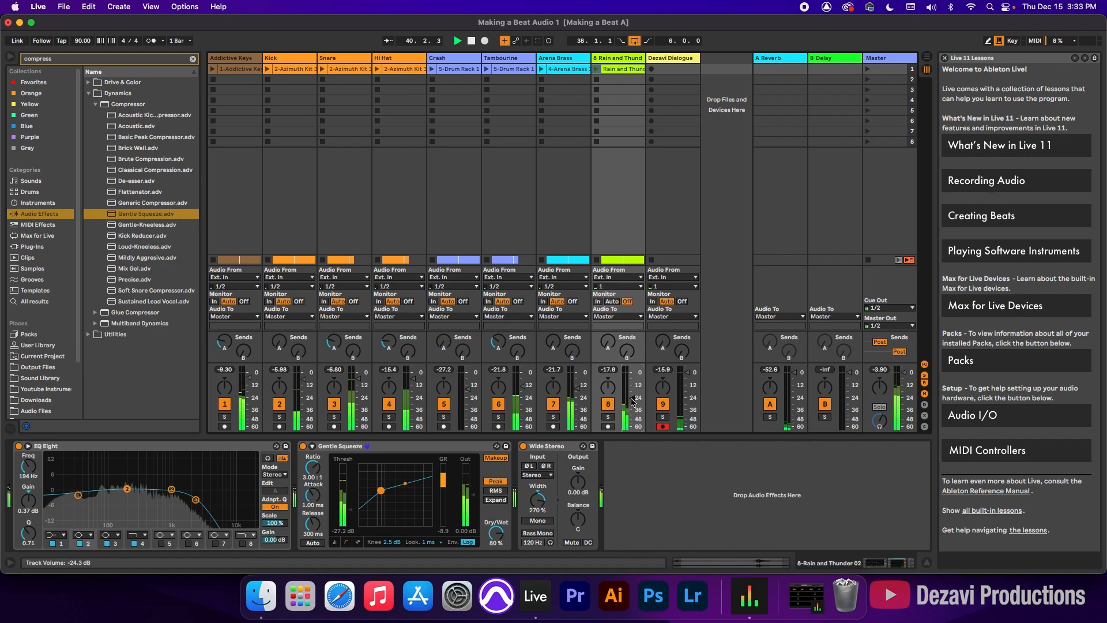
{"action": "key", "text": "space"}
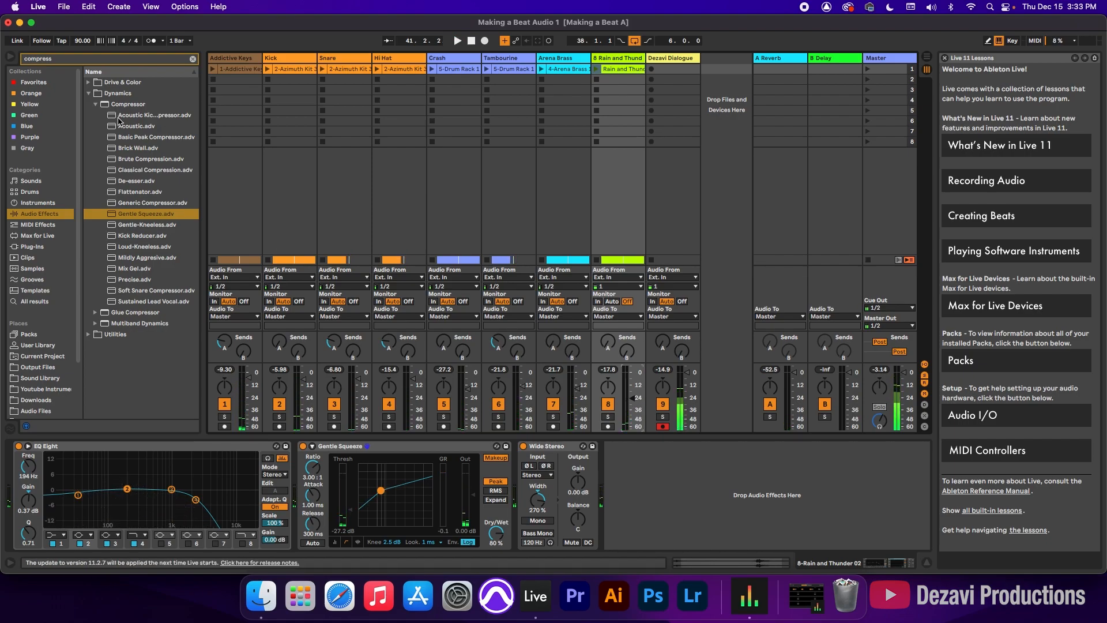
- Collapse the Dynamics folder and clear the browser's search text
{"action": "left_click", "coordinate": [89, 92]}
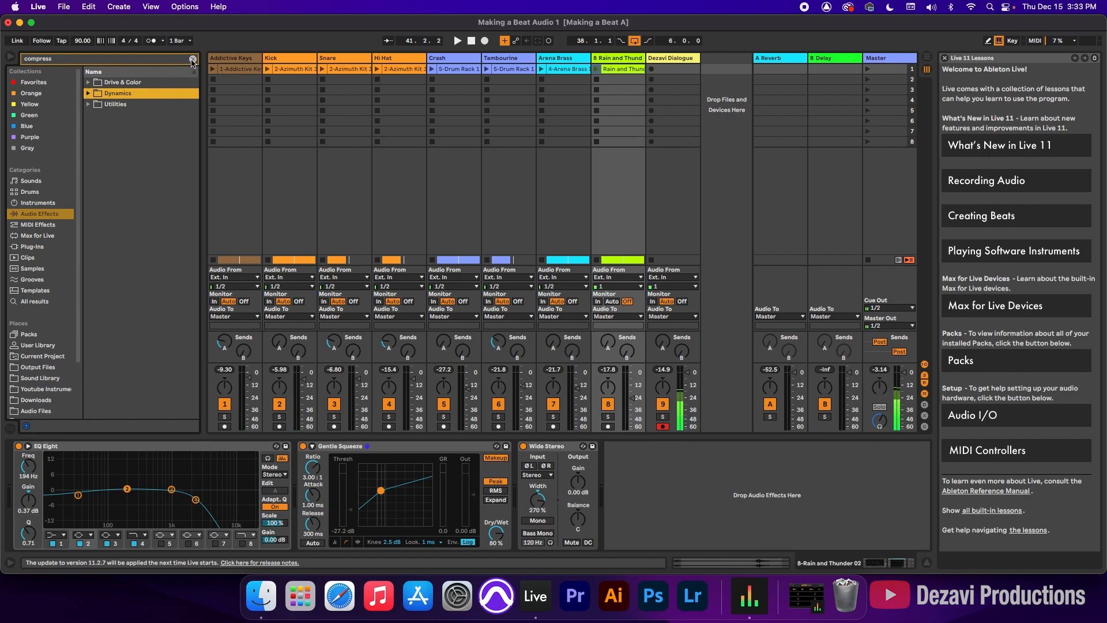
{"action": "left_click", "coordinate": [193, 60]}
{"action": "left_click", "coordinate": [110, 84]}
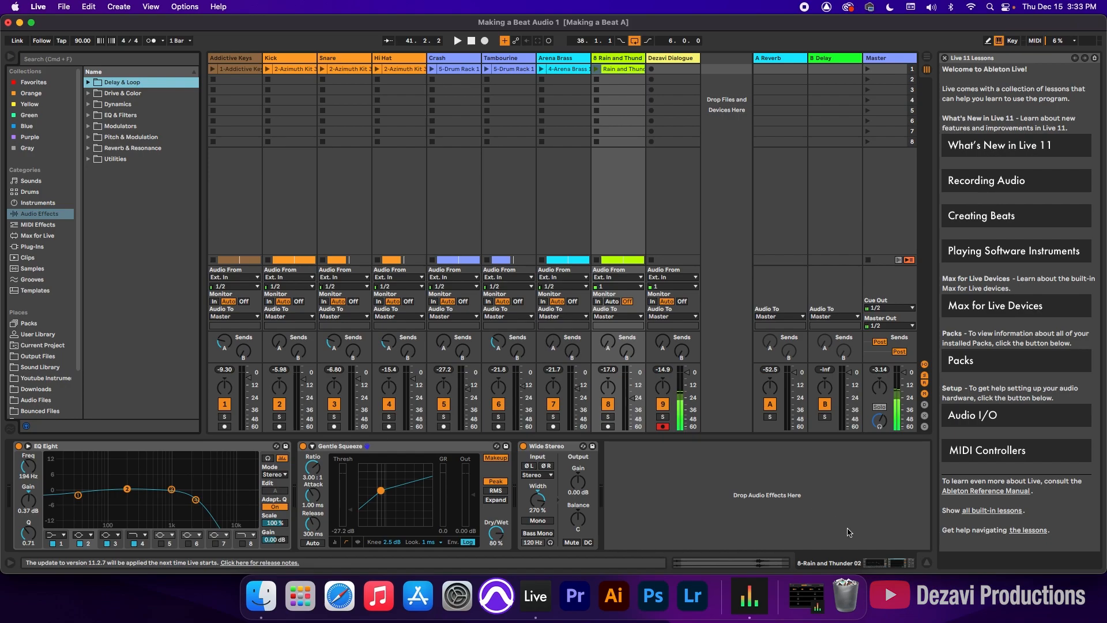
{"action": "left_click", "coordinate": [881, 565]}
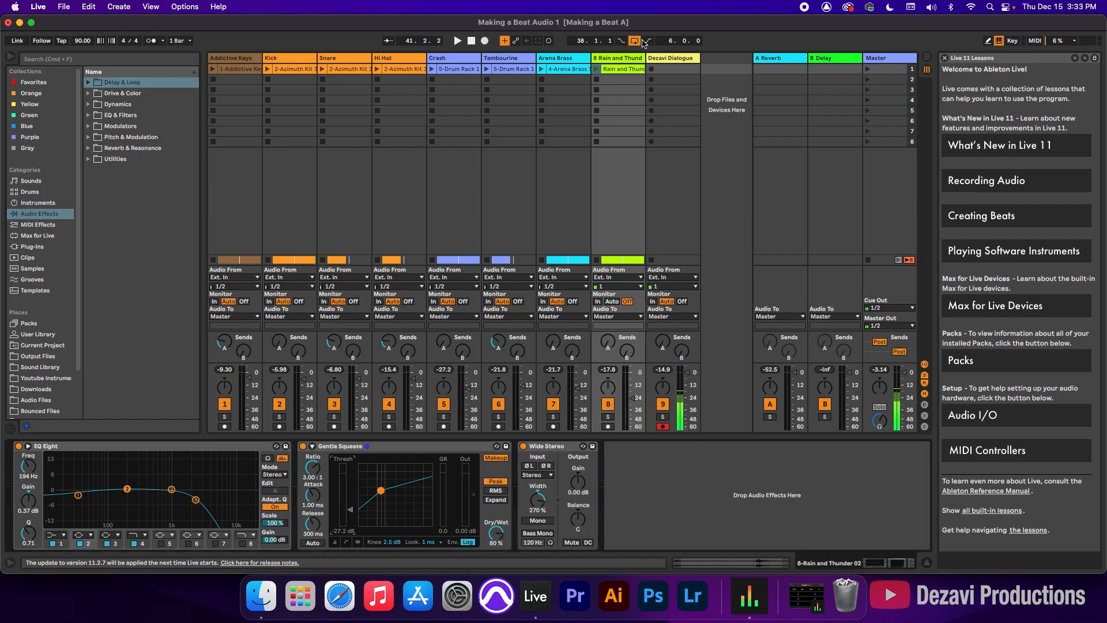
- Select the Addictive Keys track, move the 6-bar loop to start at bar 33, and return to Session View
{"action": "left_click", "coordinate": [232, 55]}
{"action": "left_click", "coordinate": [234, 58]}
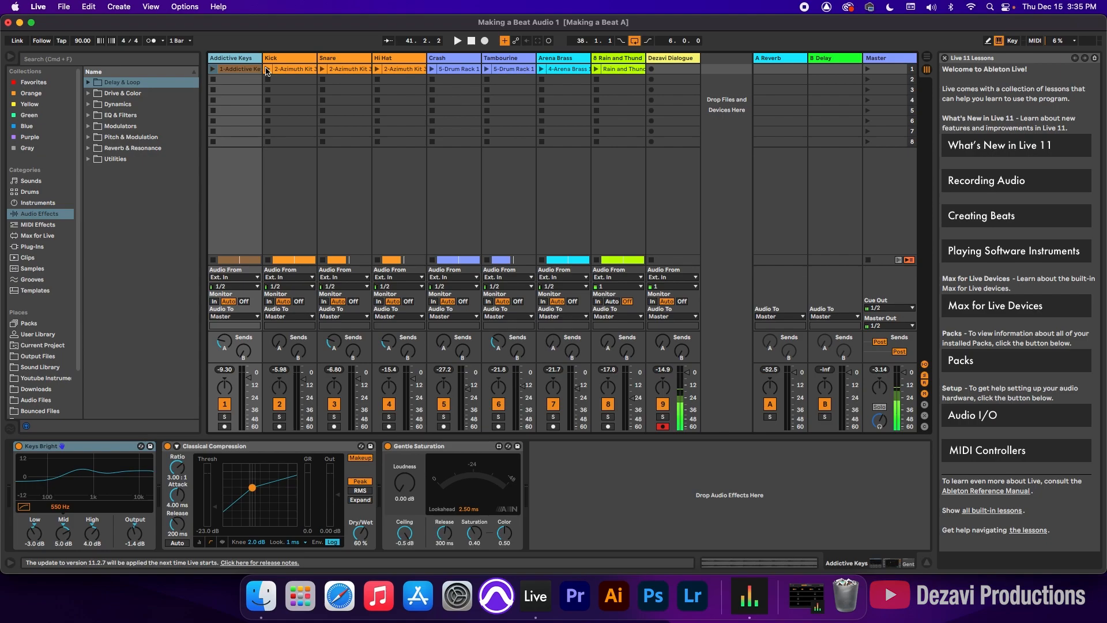
{"action": "key", "text": "Tab"}
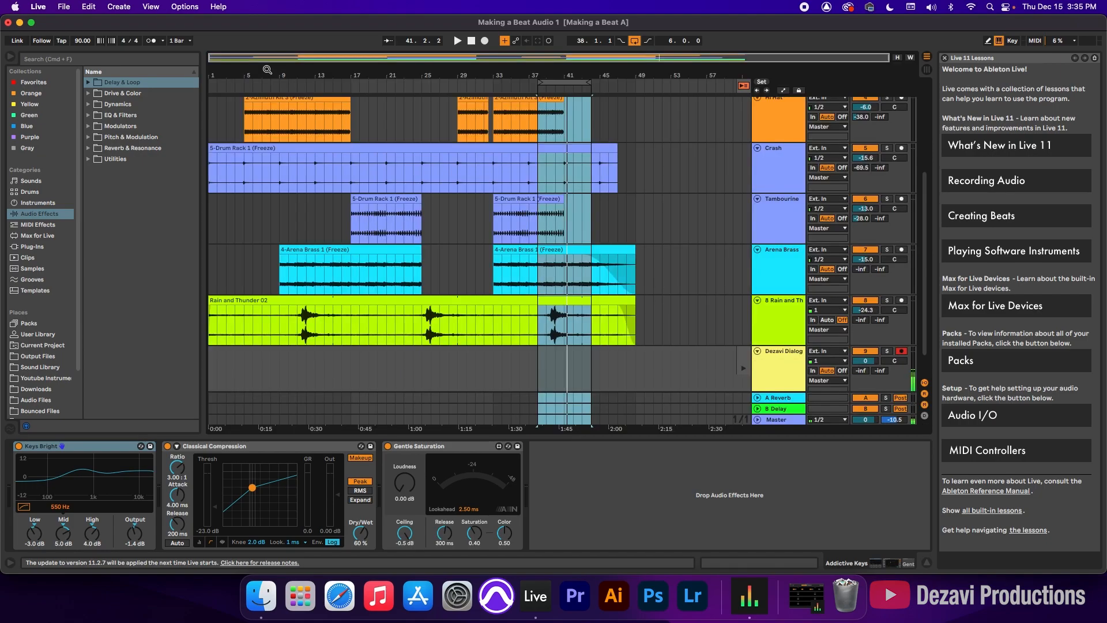
{"action": "left_click_drag", "start_coordinate": [562, 78], "coordinate": [527, 82]}
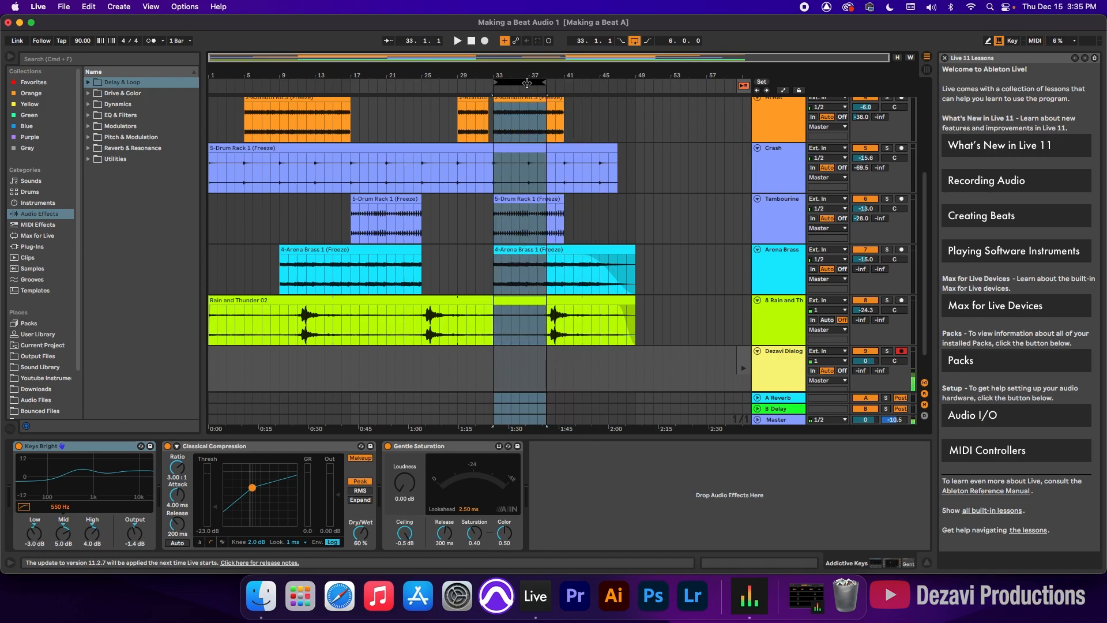
{"action": "scroll", "coordinate": [526, 173], "scroll_direction": "up", "scroll_amount": 4}
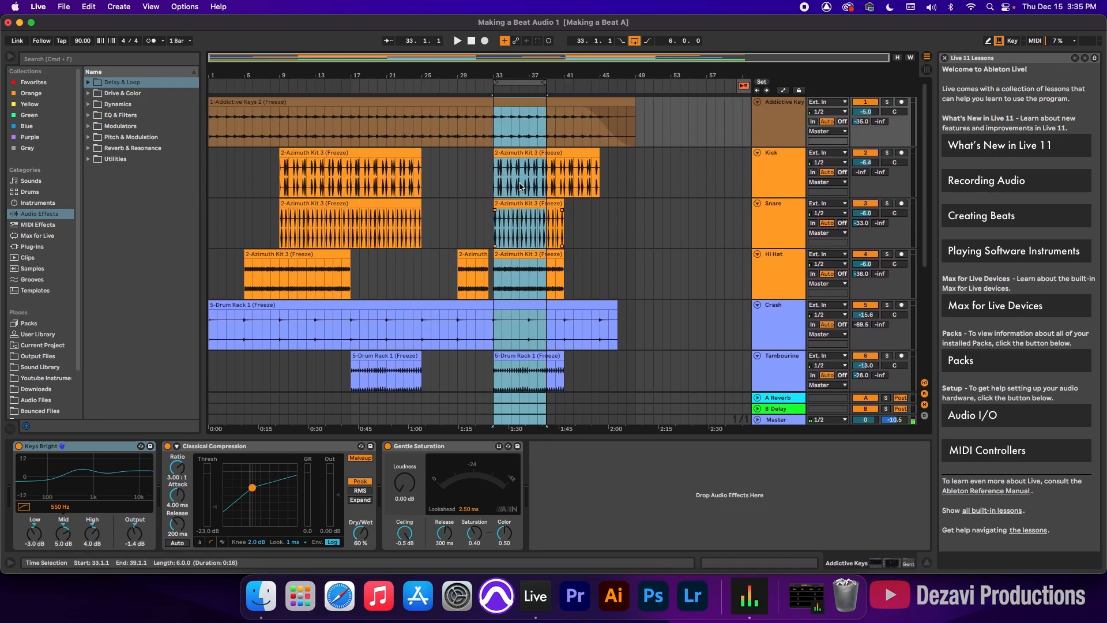
{"action": "scroll", "coordinate": [518, 170], "scroll_direction": "down", "scroll_amount": 2}
{"action": "scroll", "coordinate": [518, 170], "scroll_direction": "up", "scroll_amount": 4}
{"action": "key", "text": "Tab"}
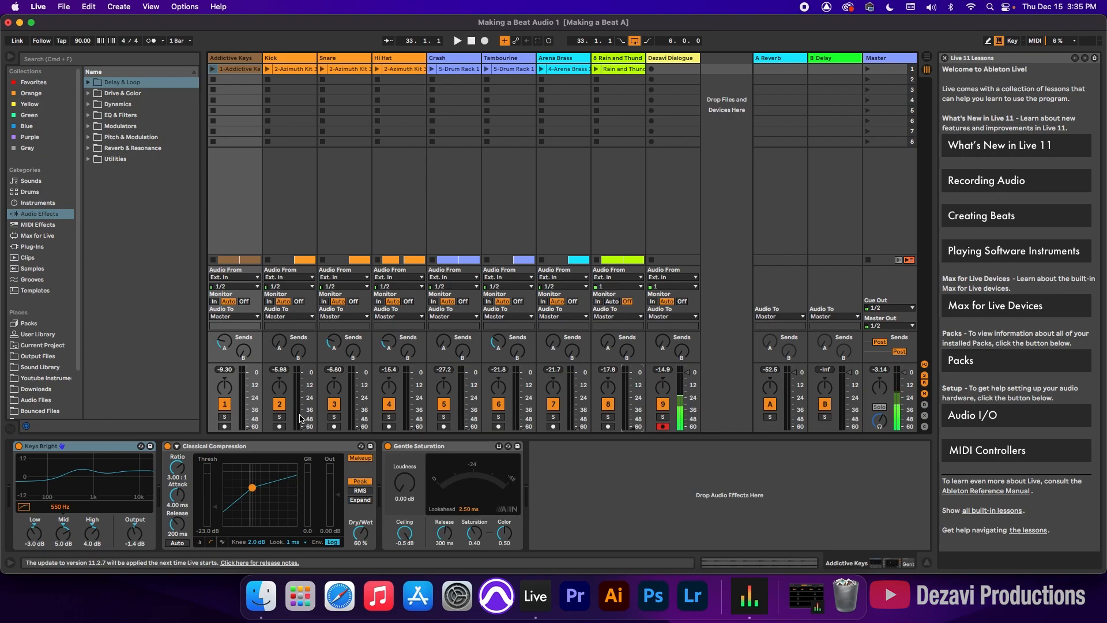
- With the loop playing, raise the Kick volume to about -1.6 dB and the Snare volume to about -4 dB
{"action": "key", "text": "space"}
{"action": "left_click_drag", "start_coordinate": [304, 430], "coordinate": [303, 375]}
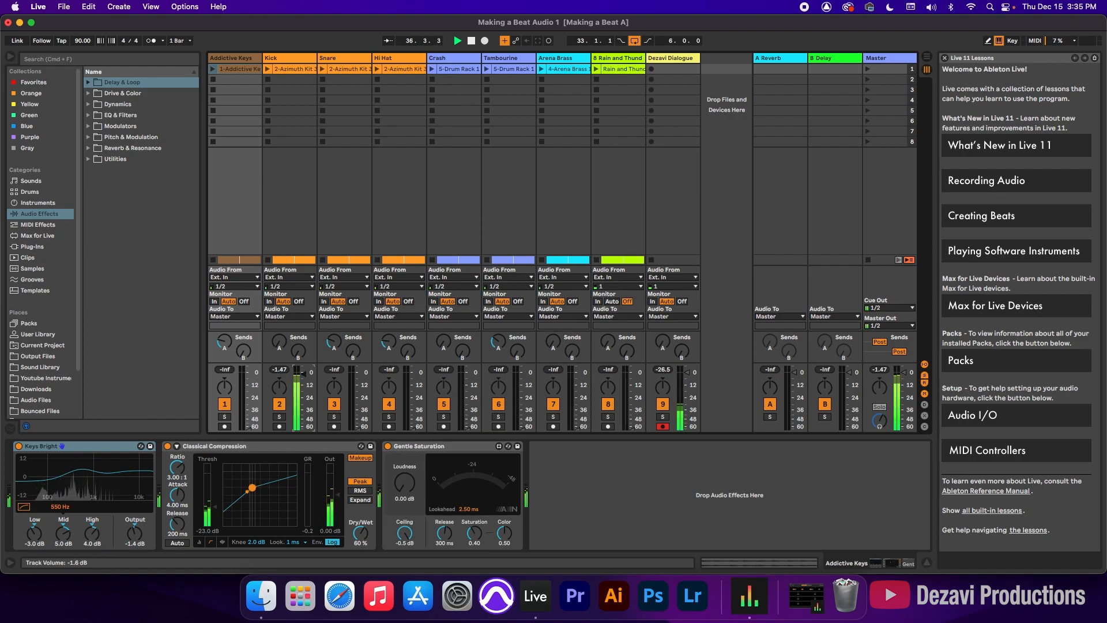
{"action": "left_click_drag", "start_coordinate": [304, 374], "coordinate": [304, 375]}
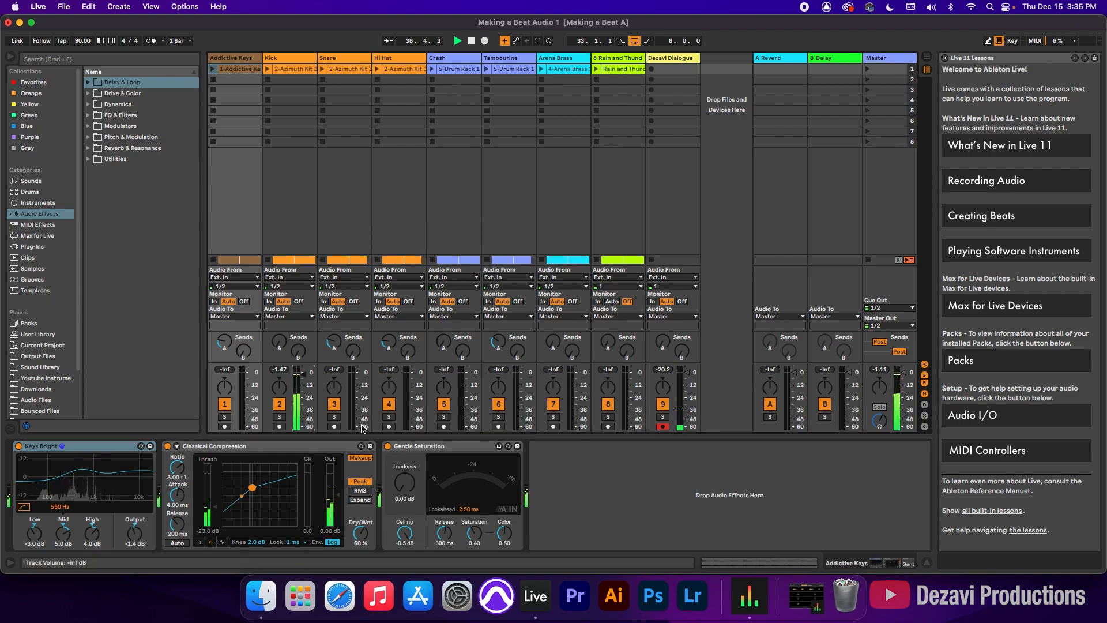
{"action": "left_click_drag", "start_coordinate": [358, 428], "coordinate": [358, 378]}
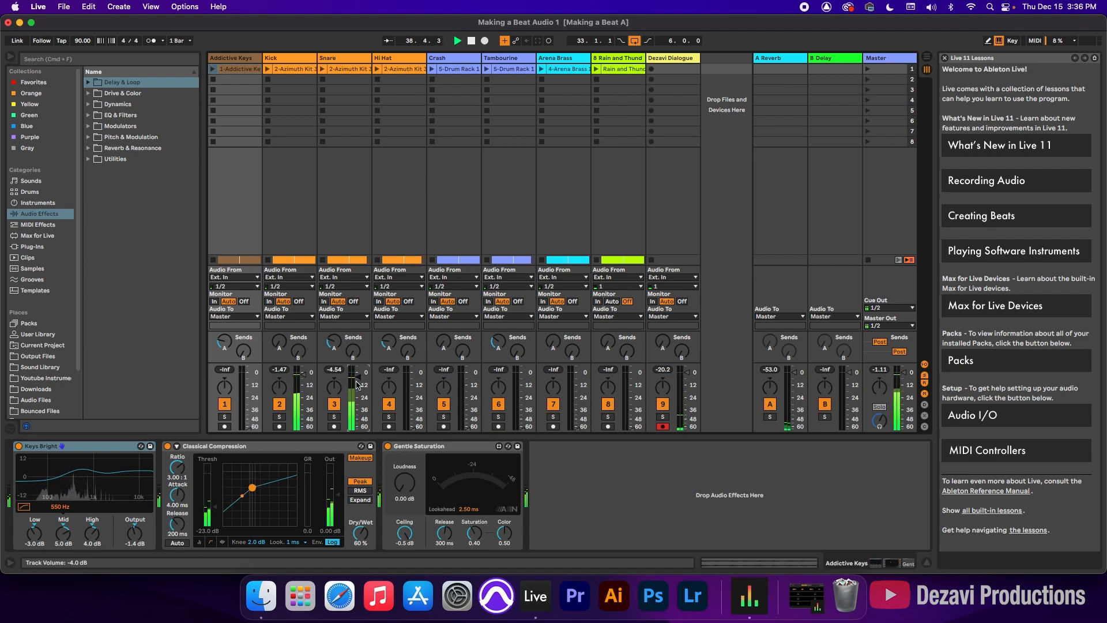
- Raise the Hi Hat and Crash volumes from silence, restarting the loop to balance them against the kick and snare
{"action": "left_click_drag", "start_coordinate": [413, 427], "coordinate": [413, 410]}
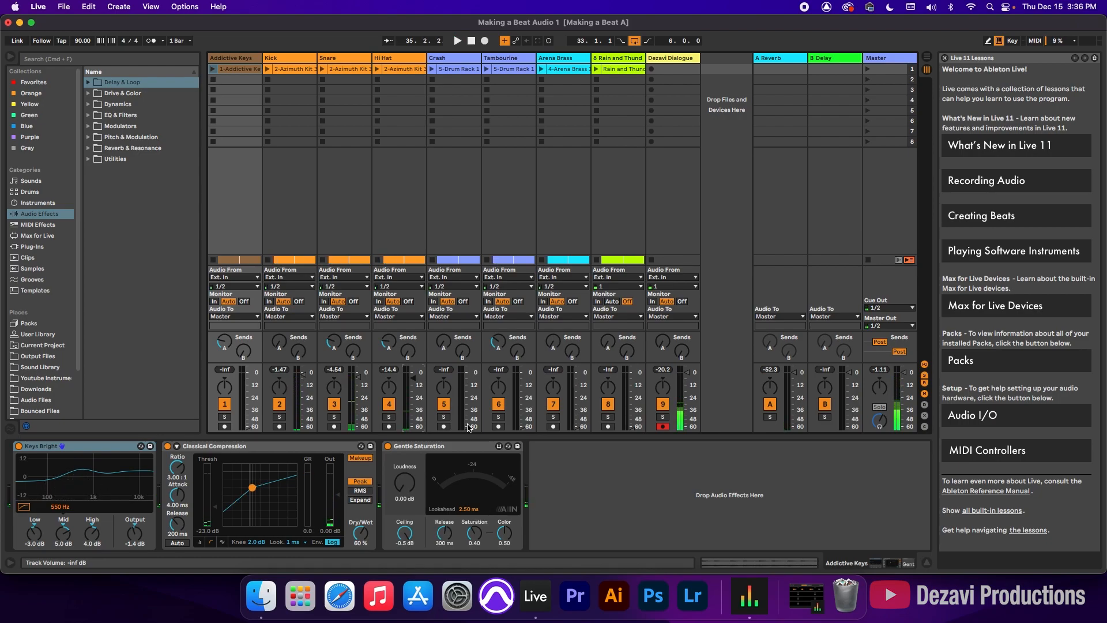
{"action": "key", "text": "space"}
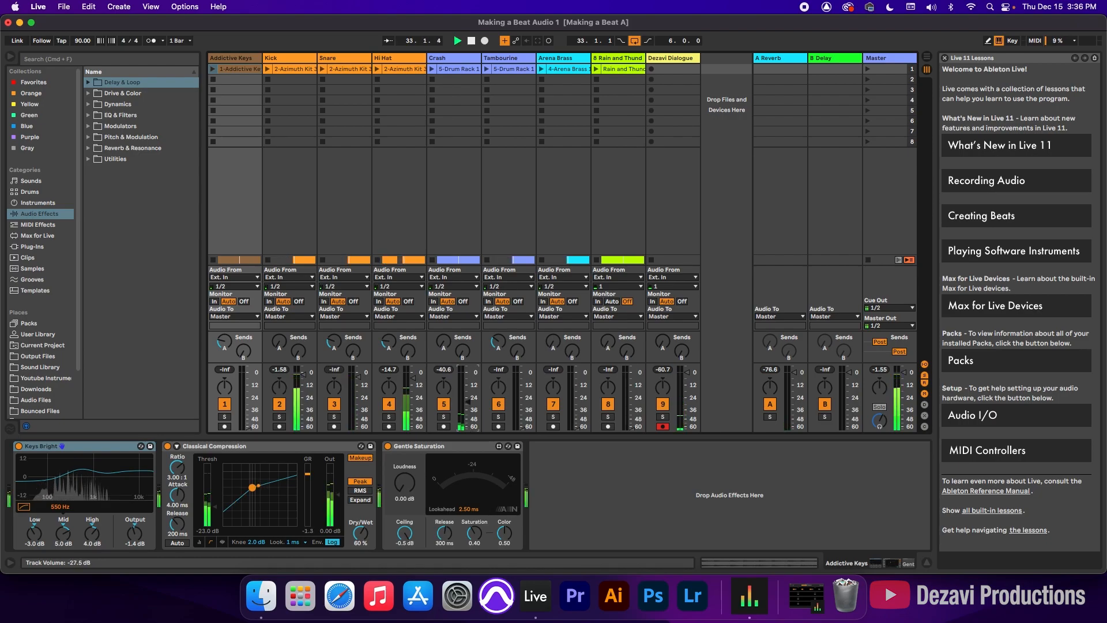
{"action": "left_click_drag", "start_coordinate": [467, 400], "coordinate": [467, 389]}
{"action": "key", "text": "space"}
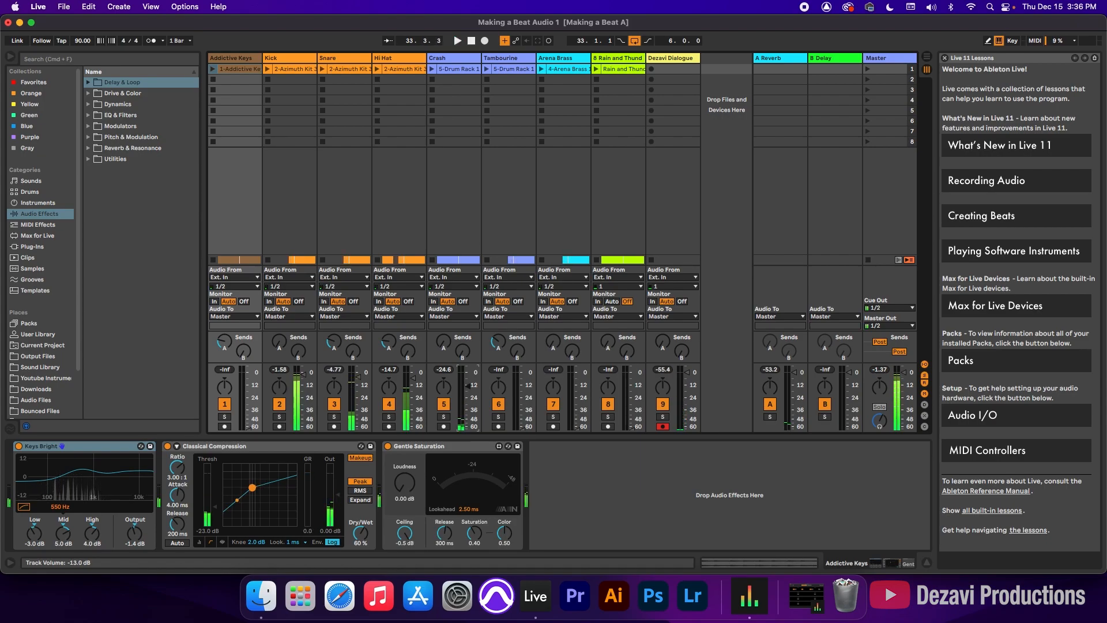
{"action": "key", "text": "space"}
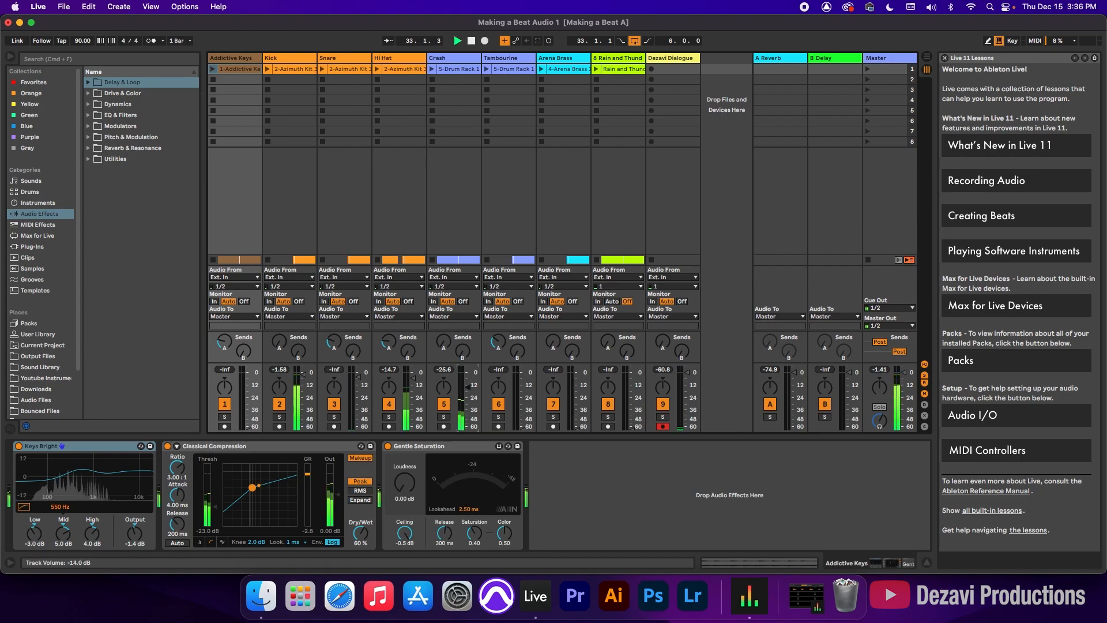
{"action": "left_click_drag", "start_coordinate": [468, 387], "coordinate": [467, 380]}
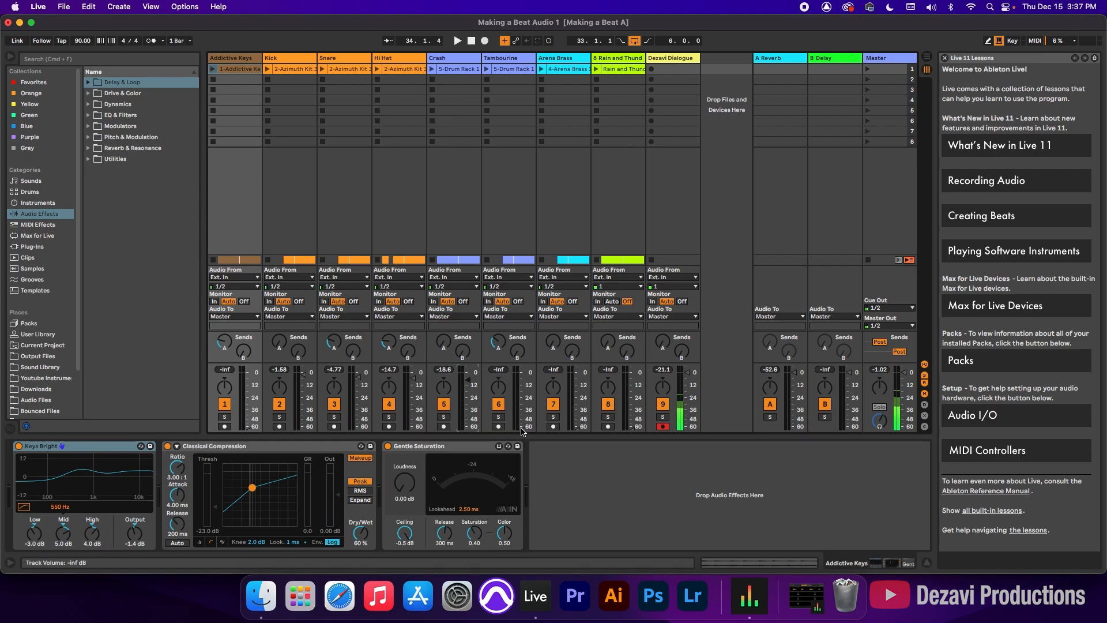
- Raise the Tambourine volume to about -12 dB while replaying the loop
{"action": "key", "text": "space"}
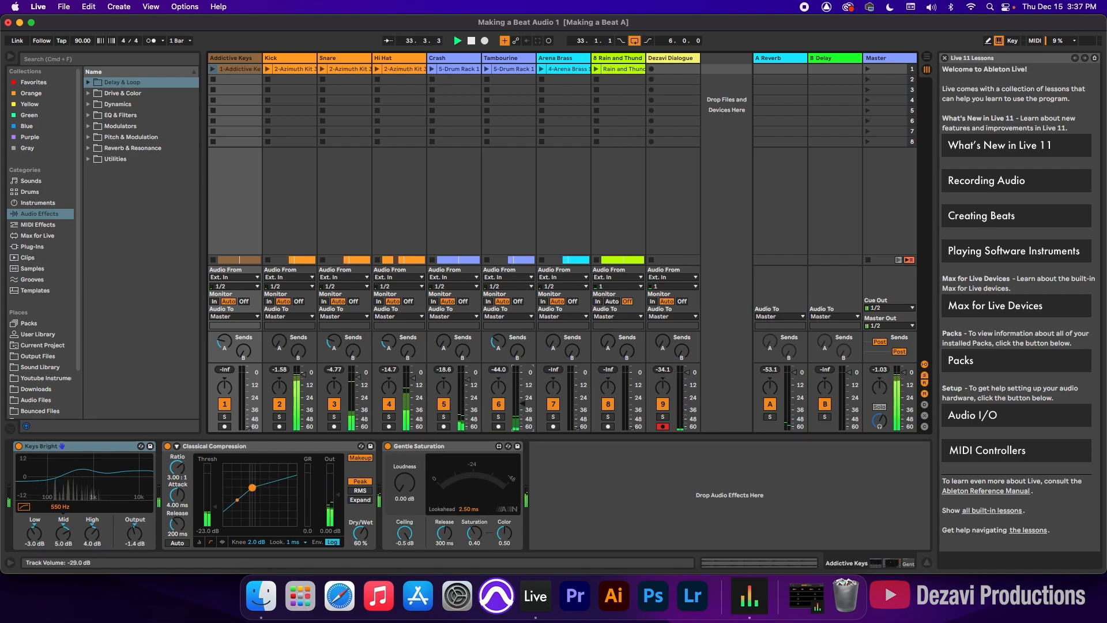
{"action": "left_click_drag", "start_coordinate": [522, 398], "coordinate": [522, 383]}
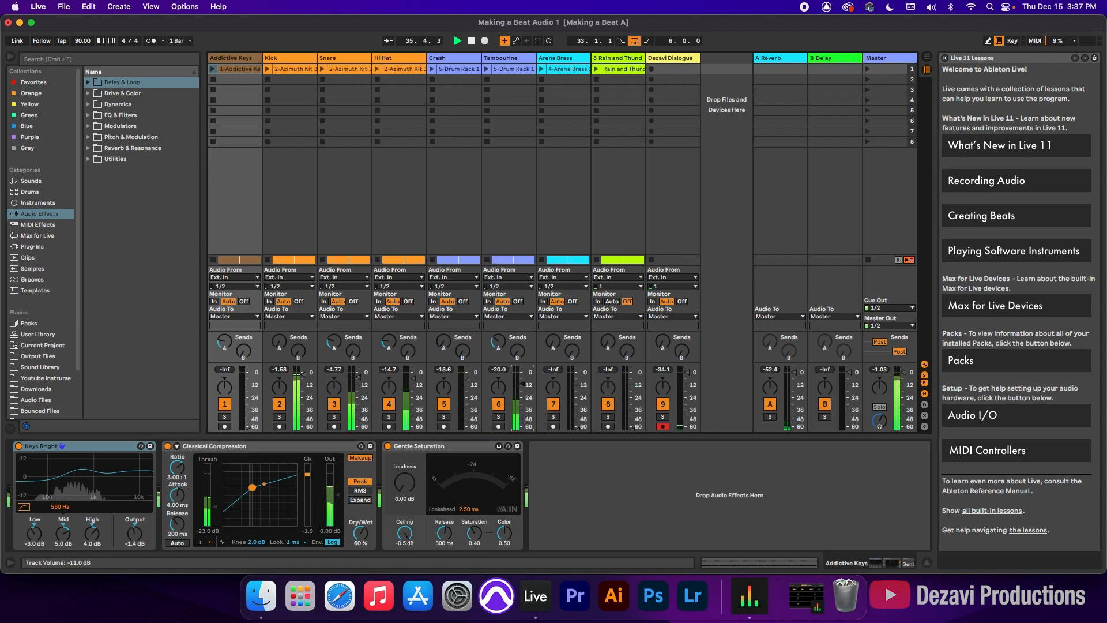
{"action": "left_click_drag", "start_coordinate": [522, 384], "coordinate": [522, 386]}
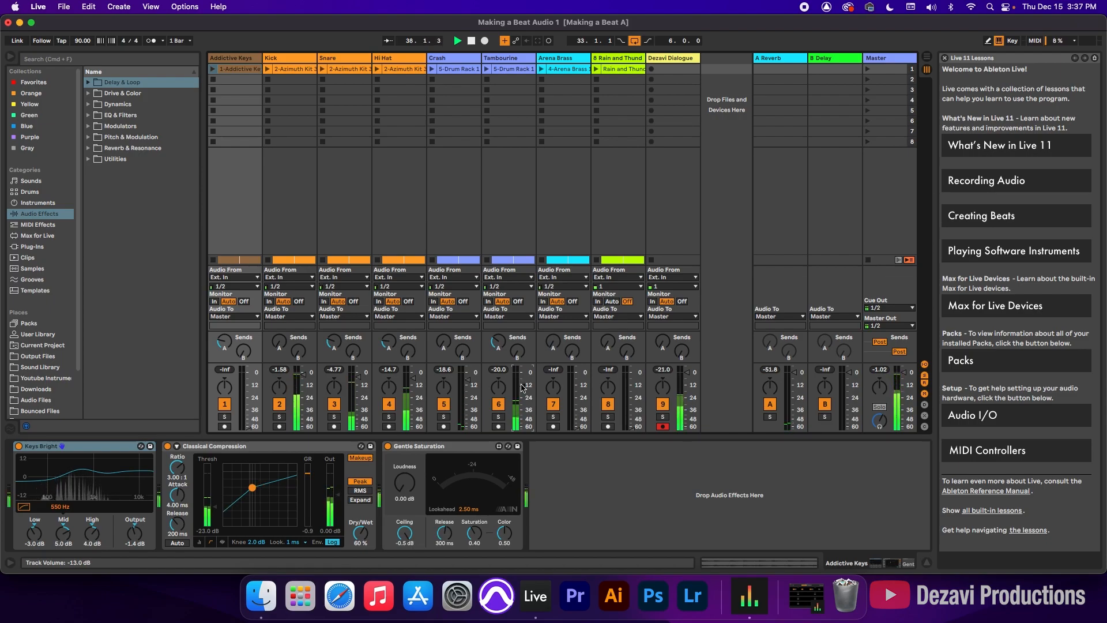
{"action": "key", "text": "space"}
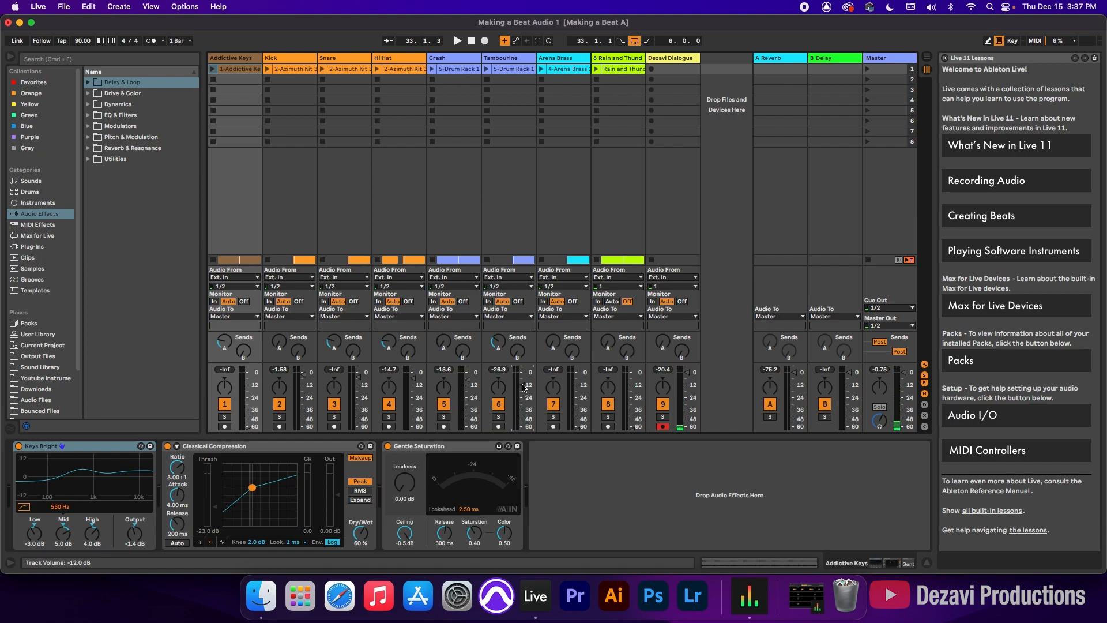
{"action": "key", "text": "space"}
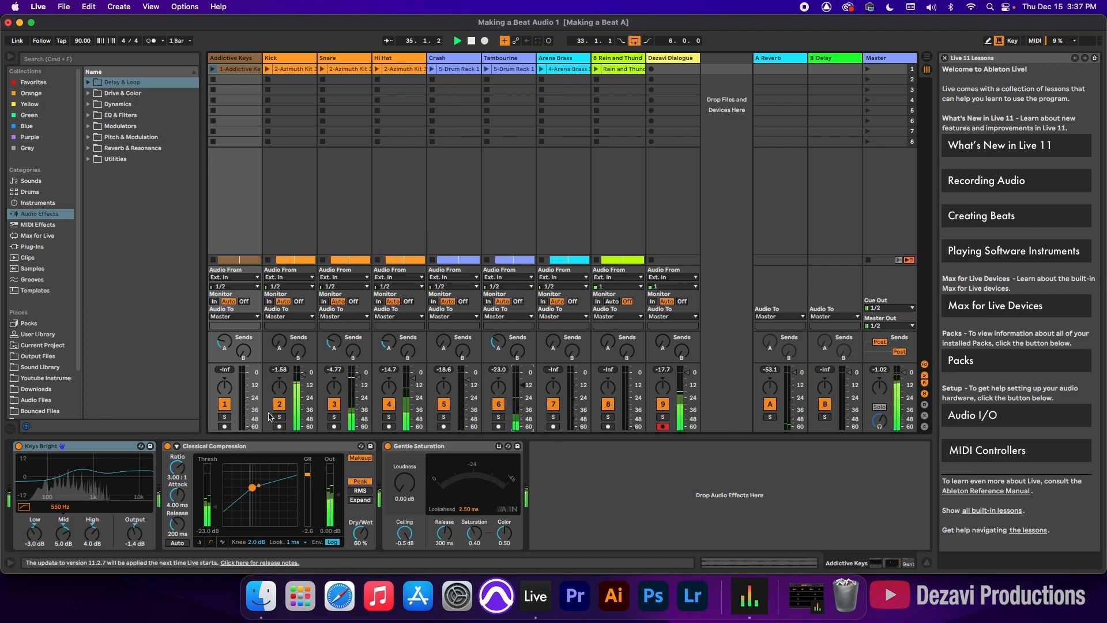
- Raise the Addictive Keys volume to about -5.3 dB and extend the loop from bar 33 to a length of 8 bars
{"action": "left_click_drag", "start_coordinate": [246, 426], "coordinate": [247, 378]}
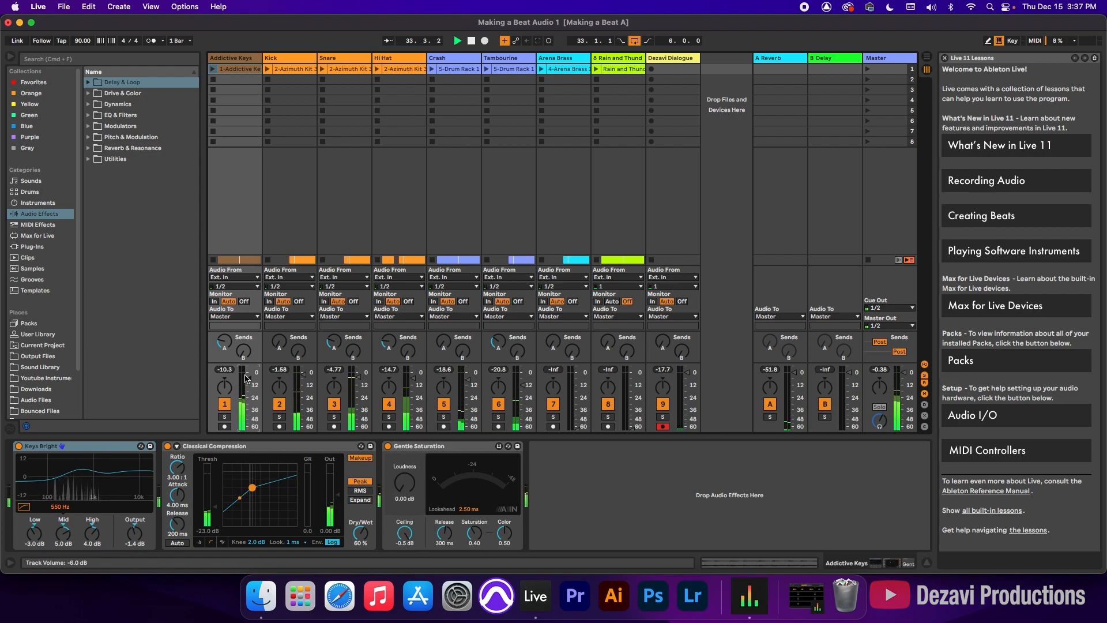
{"action": "key", "text": "Tab"}
{"action": "left_click_drag", "start_coordinate": [541, 83], "coordinate": [560, 83]}
{"action": "key", "text": "Tab"}
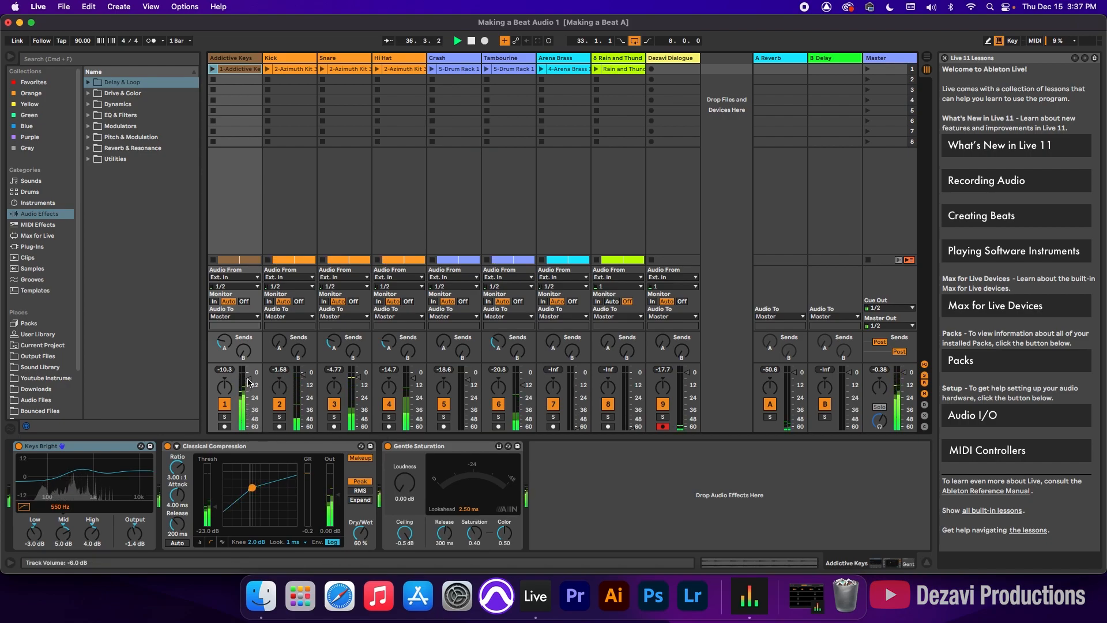
{"action": "left_click_drag", "start_coordinate": [248, 382], "coordinate": [249, 379]}
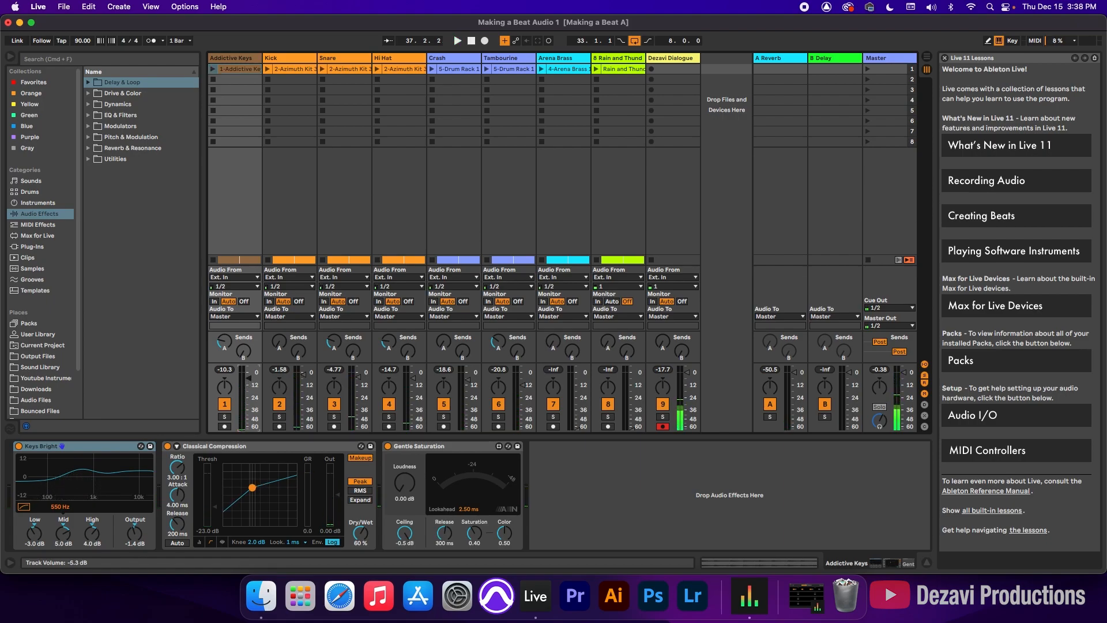
{"action": "key", "text": "space"}
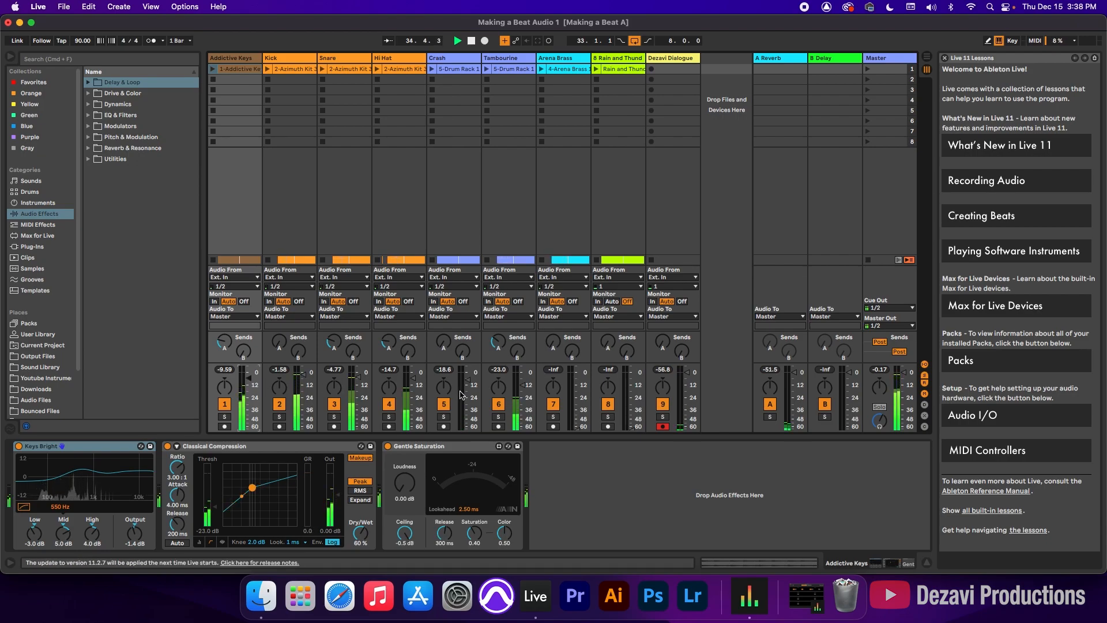
- Raise the Arena Brass volume to -17 dB, then compare the loop with that track muted and unmuted
{"action": "left_click_drag", "start_coordinate": [577, 424], "coordinate": [577, 391]}
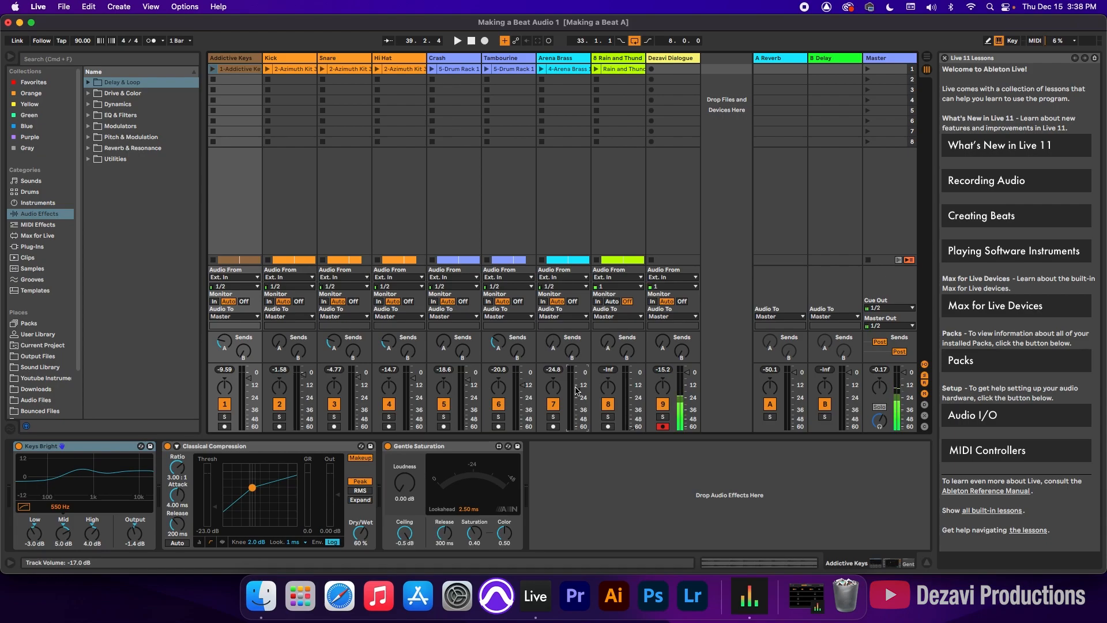
{"action": "key", "text": "space"}
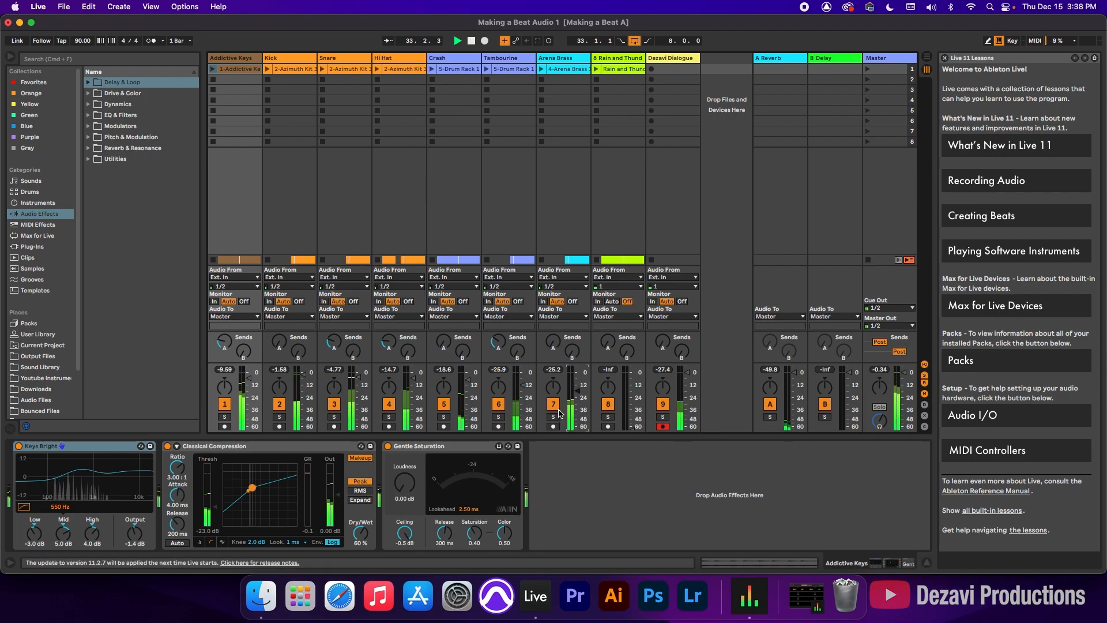
{"action": "left_click", "coordinate": [554, 405]}
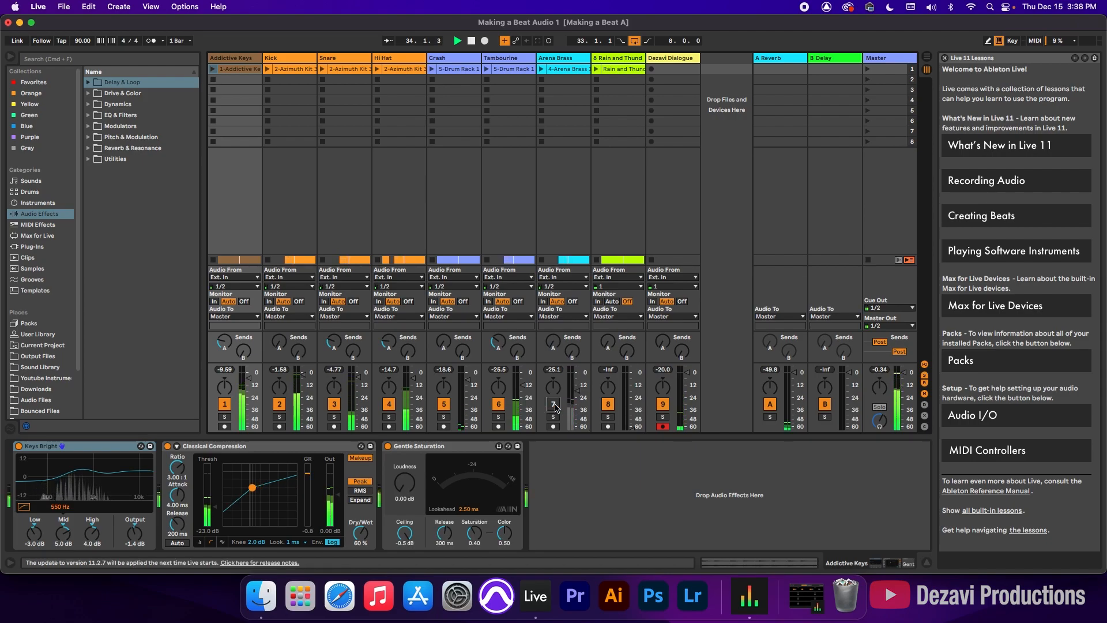
{"action": "left_click", "coordinate": [554, 406]}
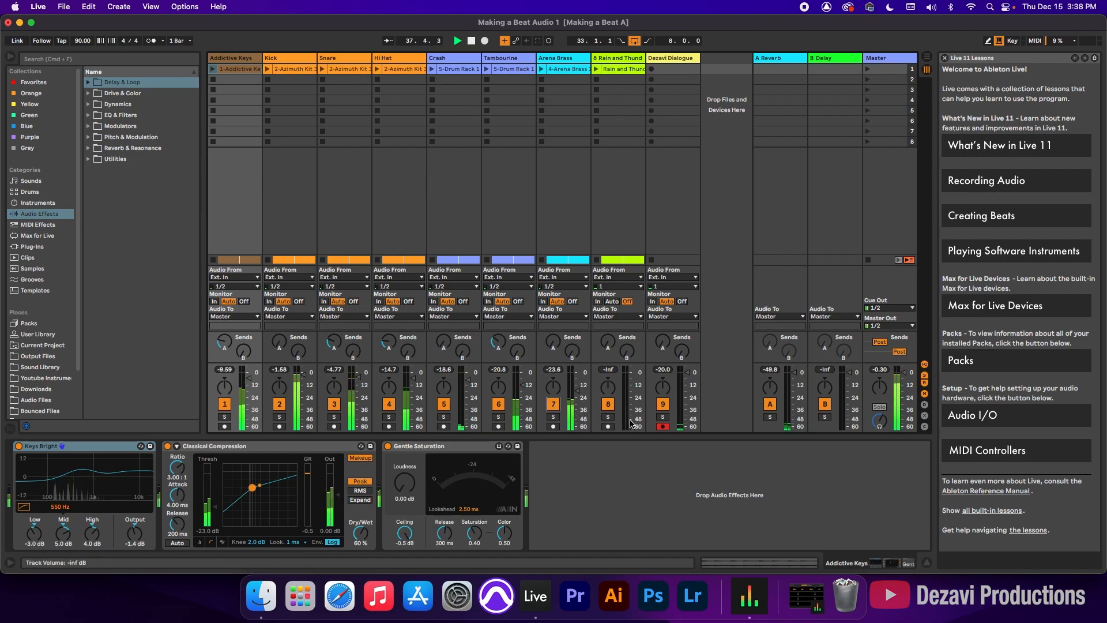
{"action": "key", "text": "space"}
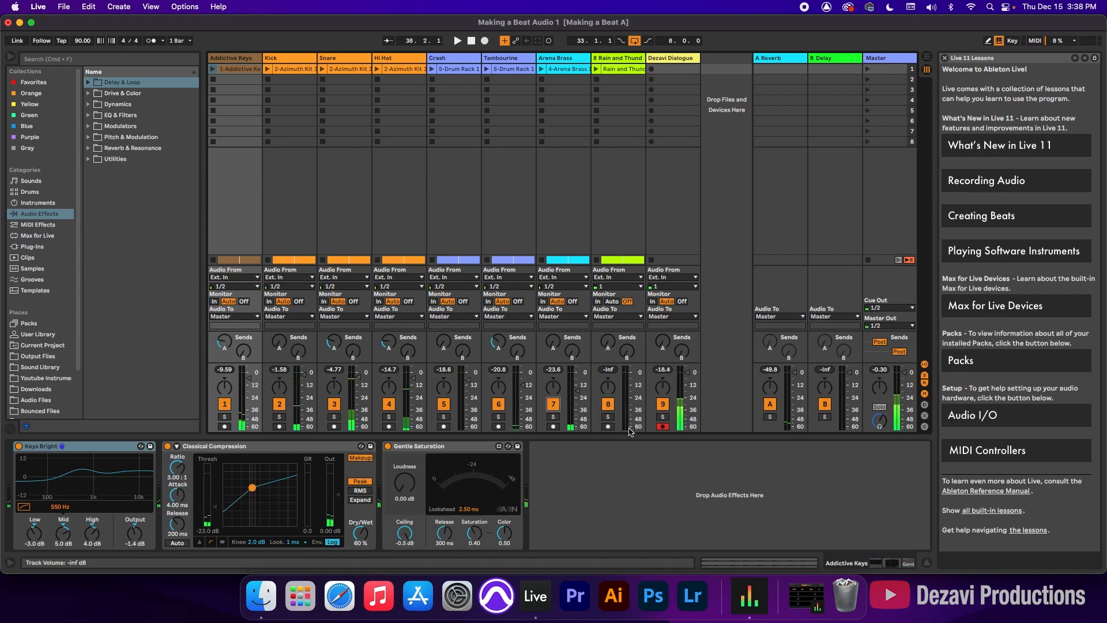
- Raise the Rain and Thunder volume to about -21 dB and move the 8-bar loop to start at bar 38
{"action": "key", "text": "space"}
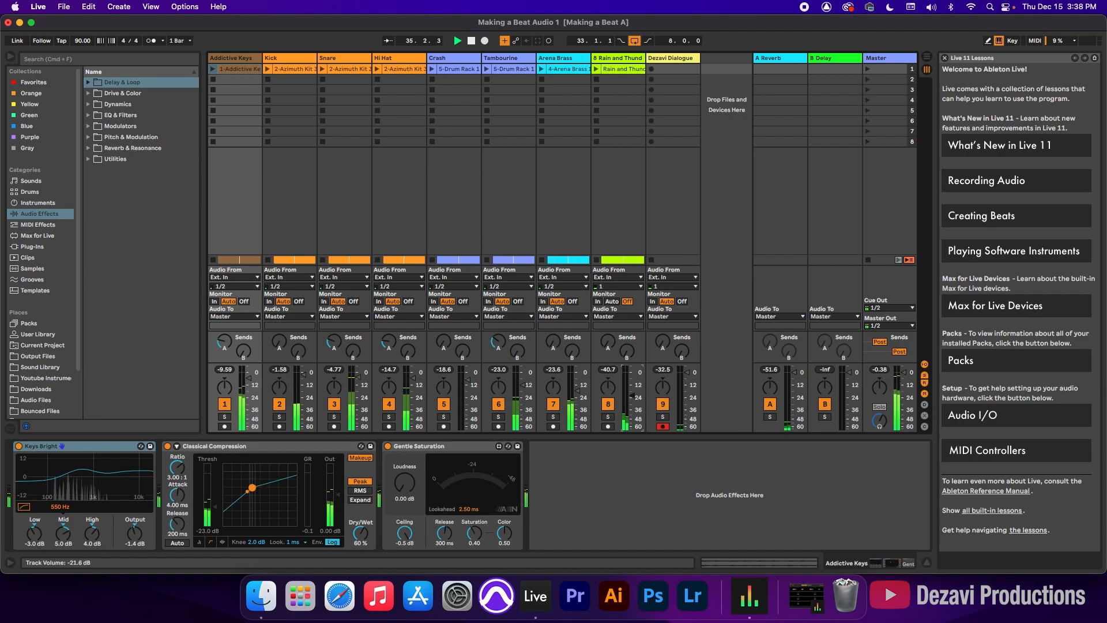
{"action": "key", "text": "Tab"}
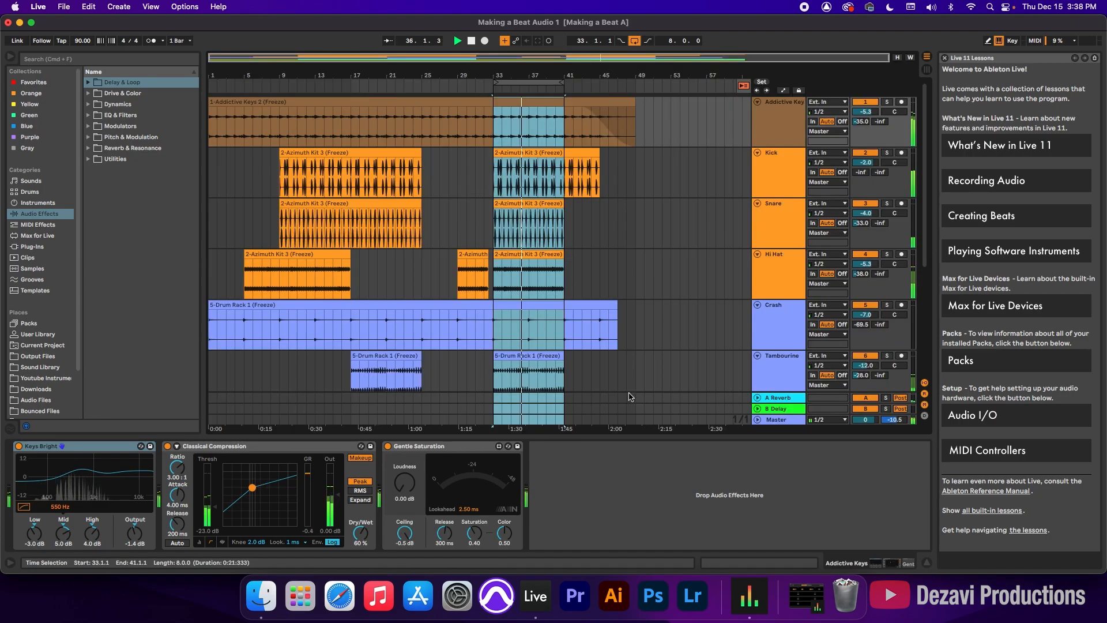
{"action": "scroll", "coordinate": [545, 146], "scroll_direction": "down", "scroll_amount": 3}
{"action": "key", "text": "space"}
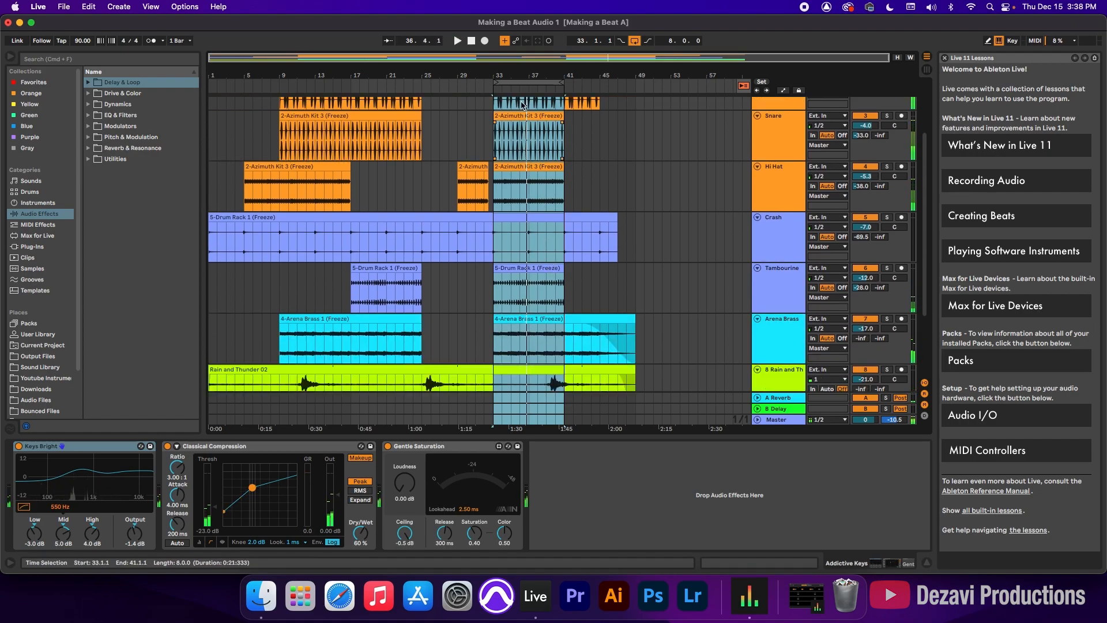
{"action": "left_click_drag", "start_coordinate": [524, 85], "coordinate": [570, 91]}
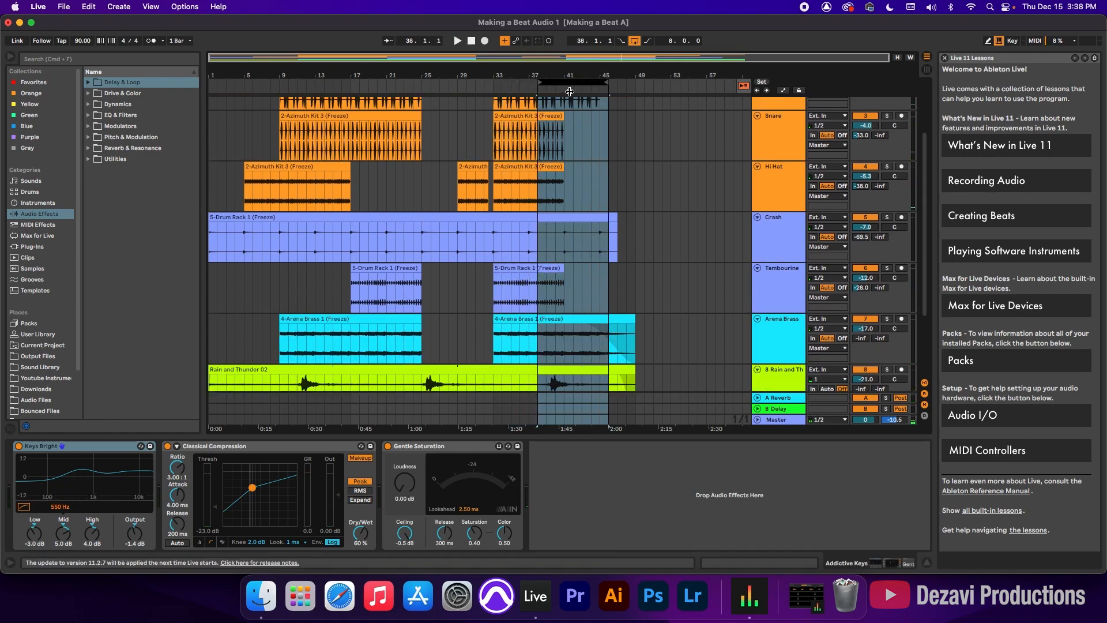
{"action": "key", "text": "space"}
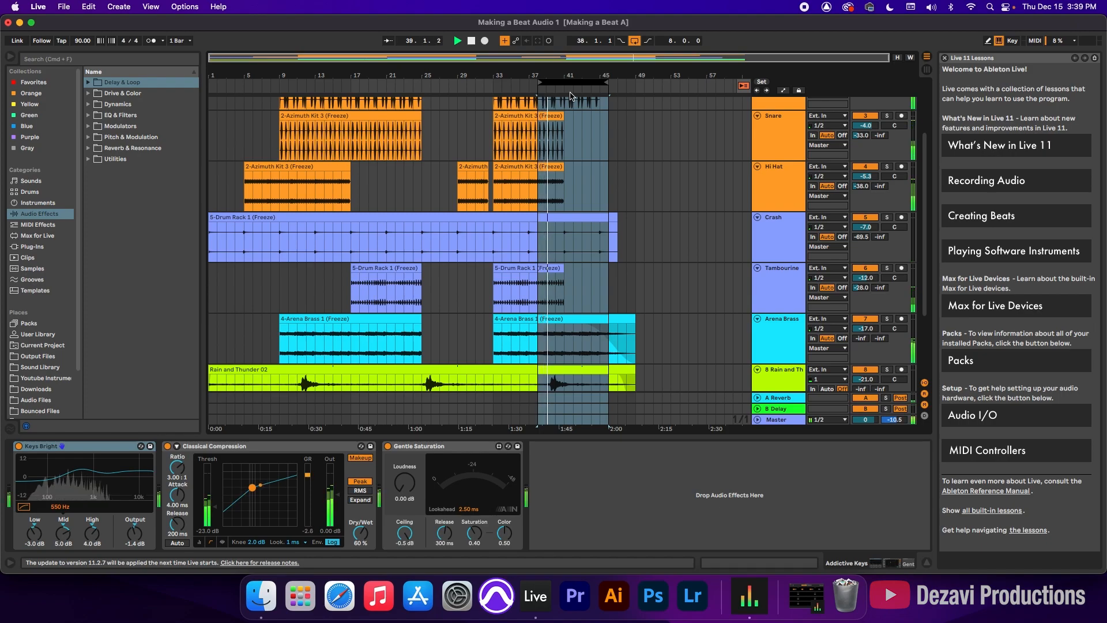
- Lower the Rain and Thunder volume to -22 dB while listening to the loop from bar 38
{"action": "key", "text": "Tab"}
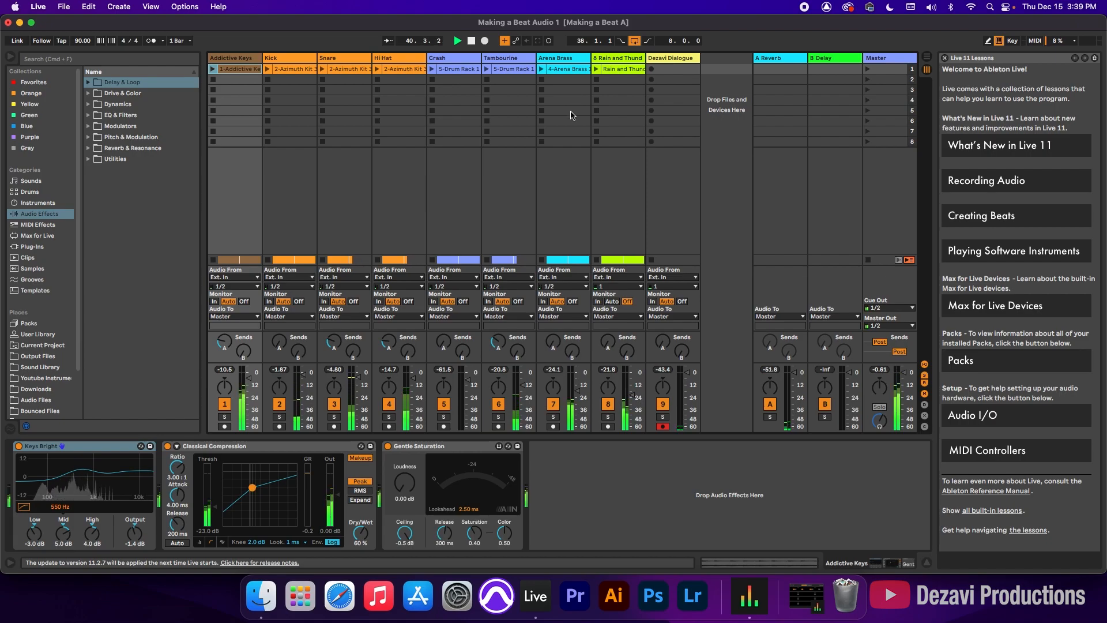
{"action": "key", "text": "Tab"}
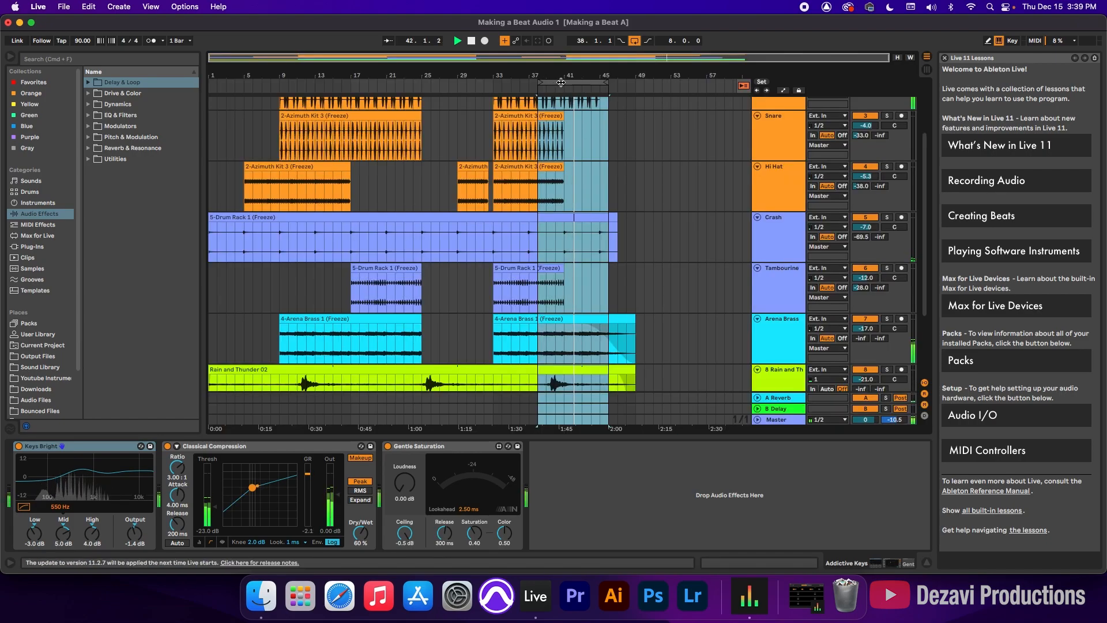
{"action": "key", "text": "Tab"}
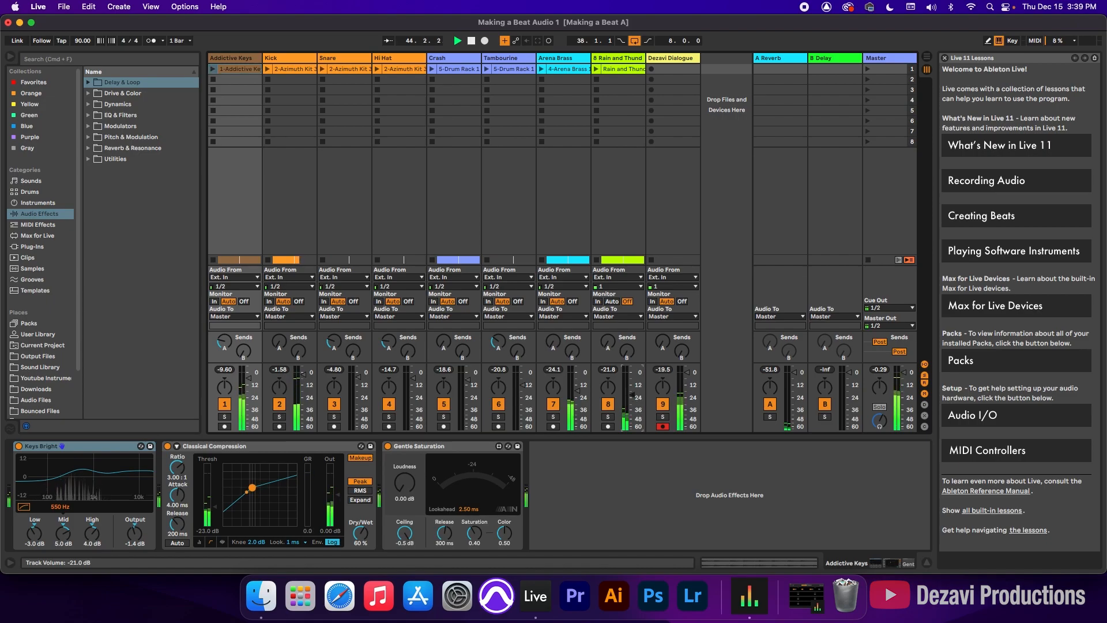
{"action": "left_click_drag", "start_coordinate": [633, 397], "coordinate": [634, 398]}
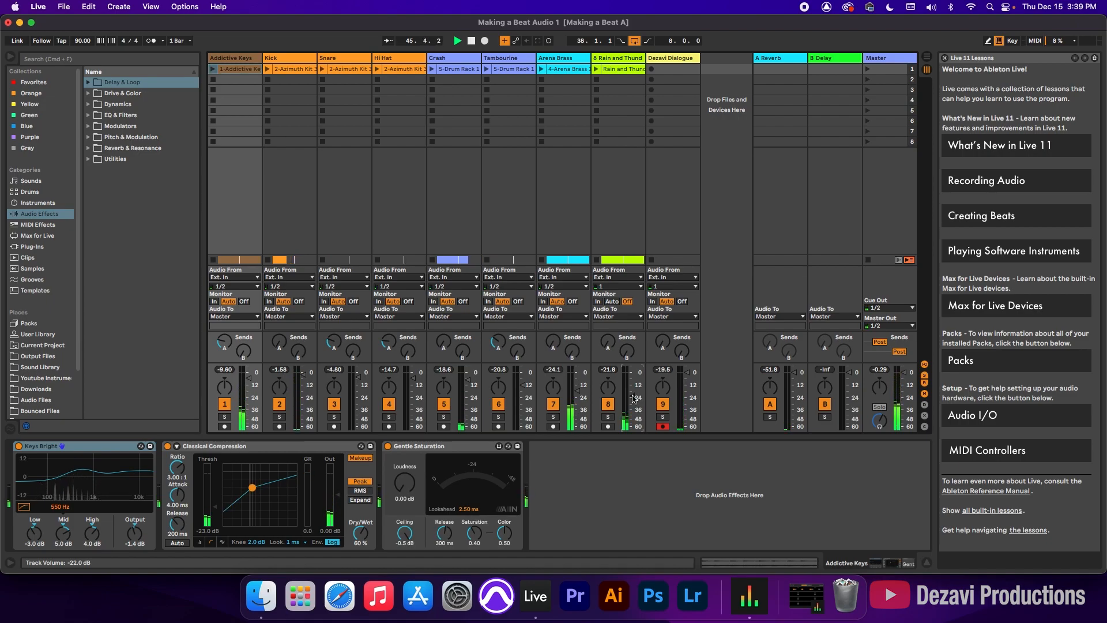
- Loop 11 bars from bar 22 and play them to check the Rain and Thunder level against the other tracks
{"action": "key", "text": "Tab"}
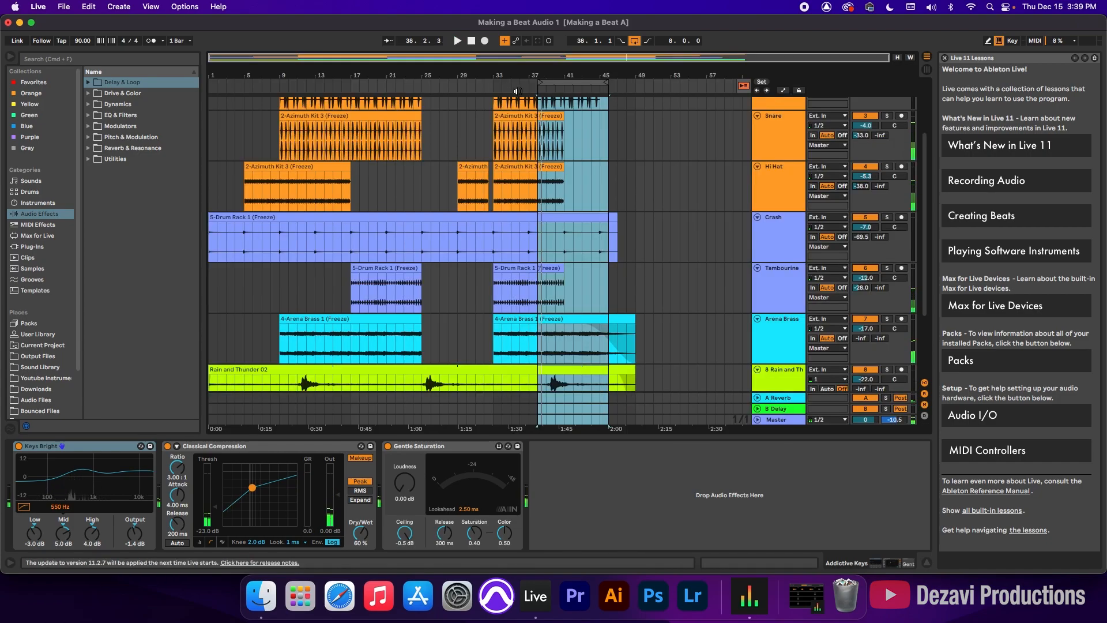
{"action": "left_click_drag", "start_coordinate": [557, 82], "coordinate": [393, 87]}
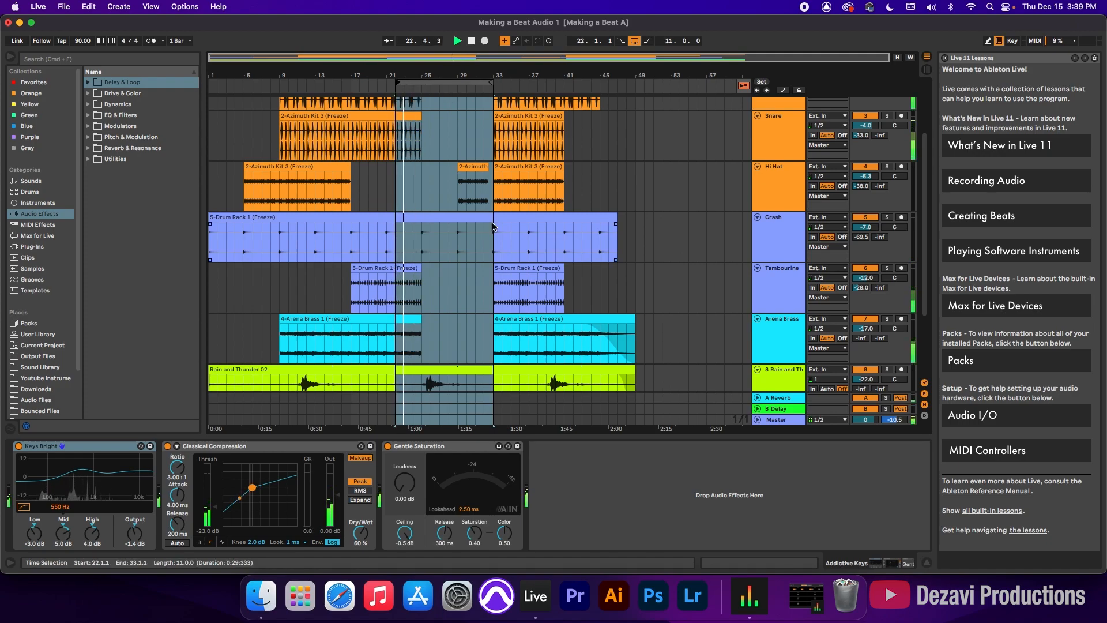
{"action": "key", "text": "Tab"}
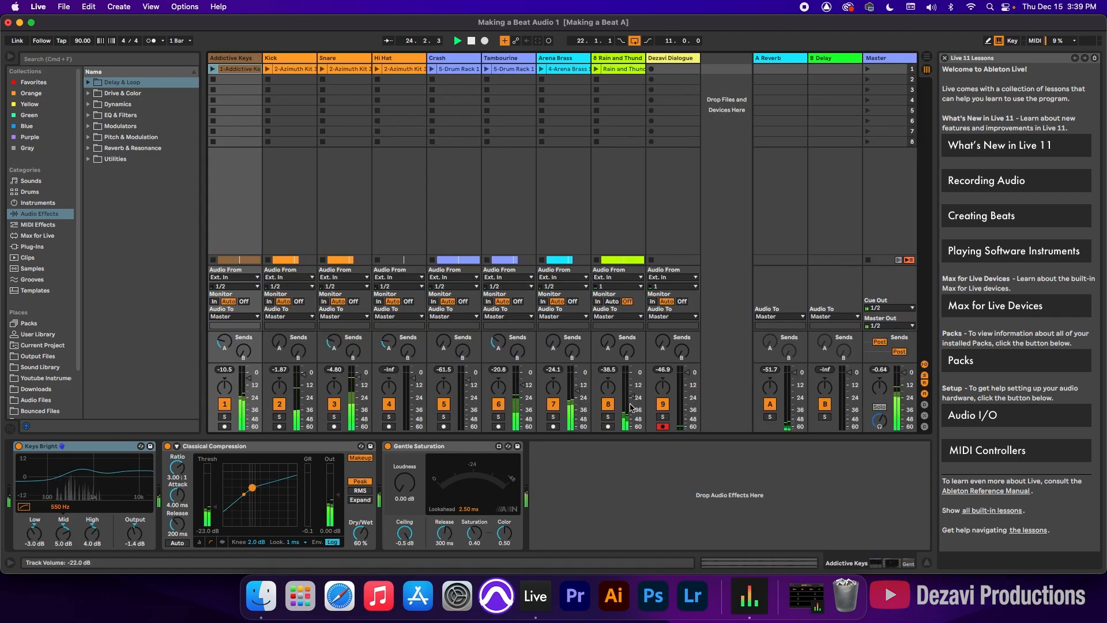
{"action": "key", "text": "Tab"}
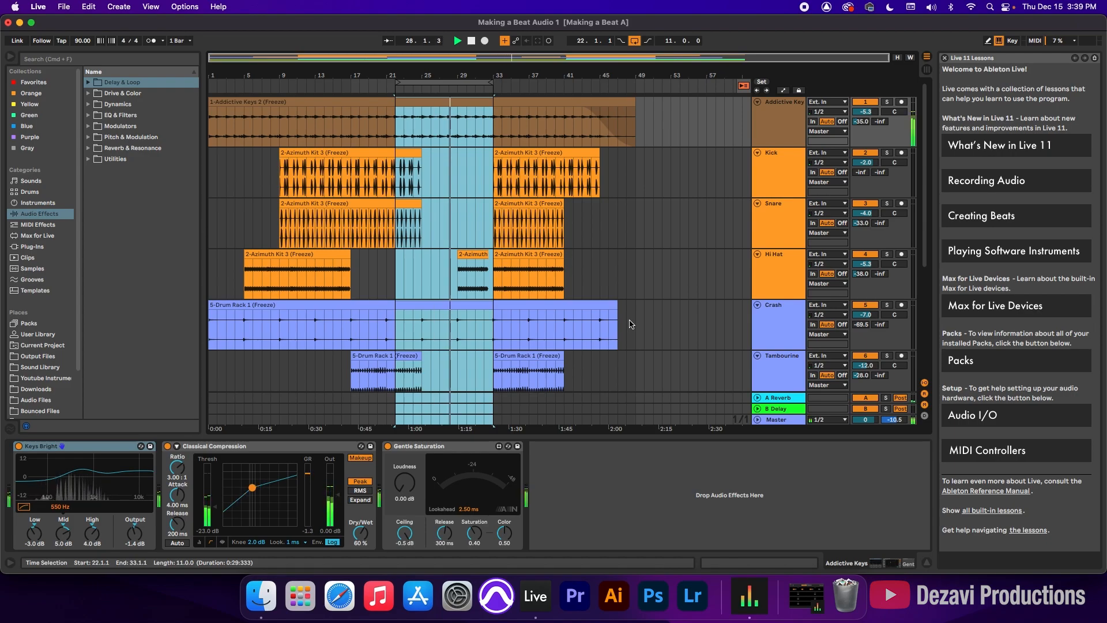
{"action": "scroll", "coordinate": [631, 324], "scroll_direction": "down", "scroll_amount": 2}
{"action": "scroll", "coordinate": [631, 324], "scroll_direction": "down", "scroll_amount": 4}
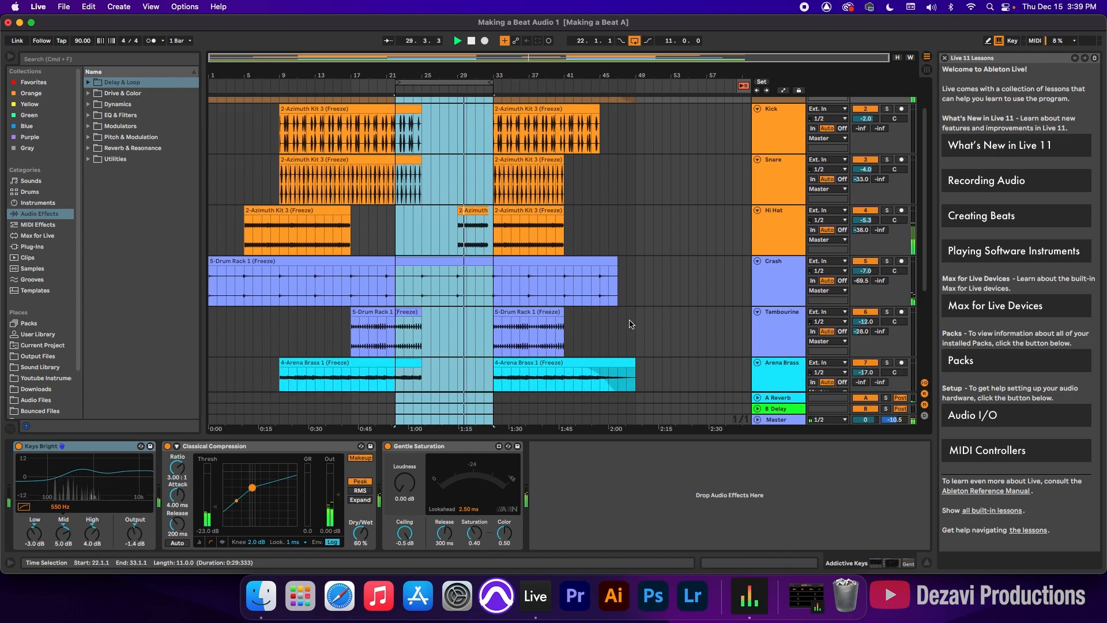
{"action": "key", "text": "Tab"}
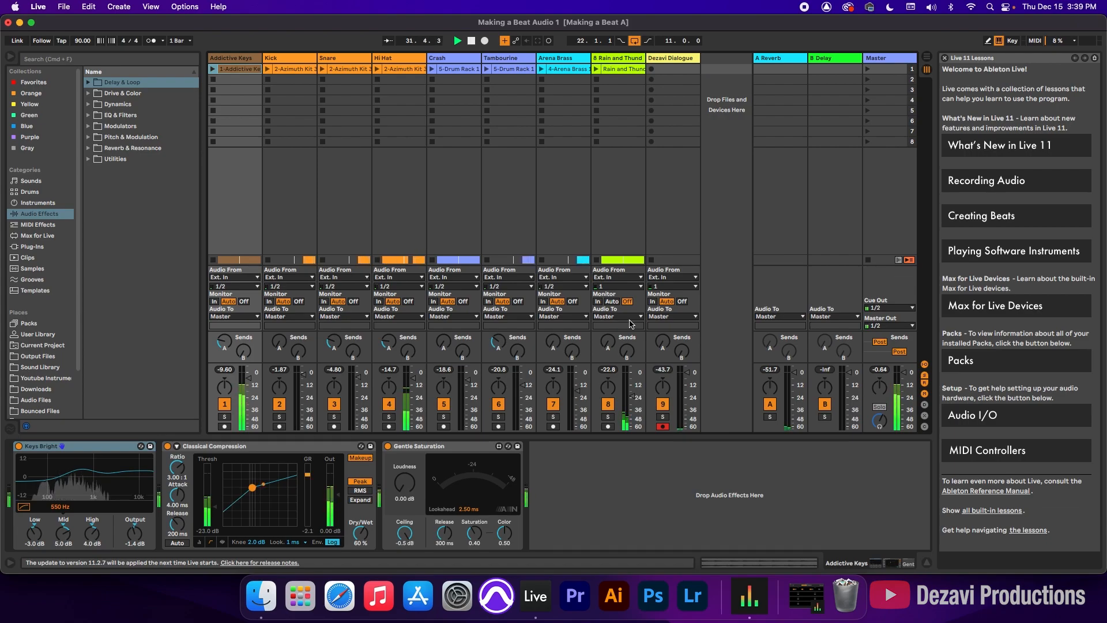
{"action": "key", "text": "Tab"}
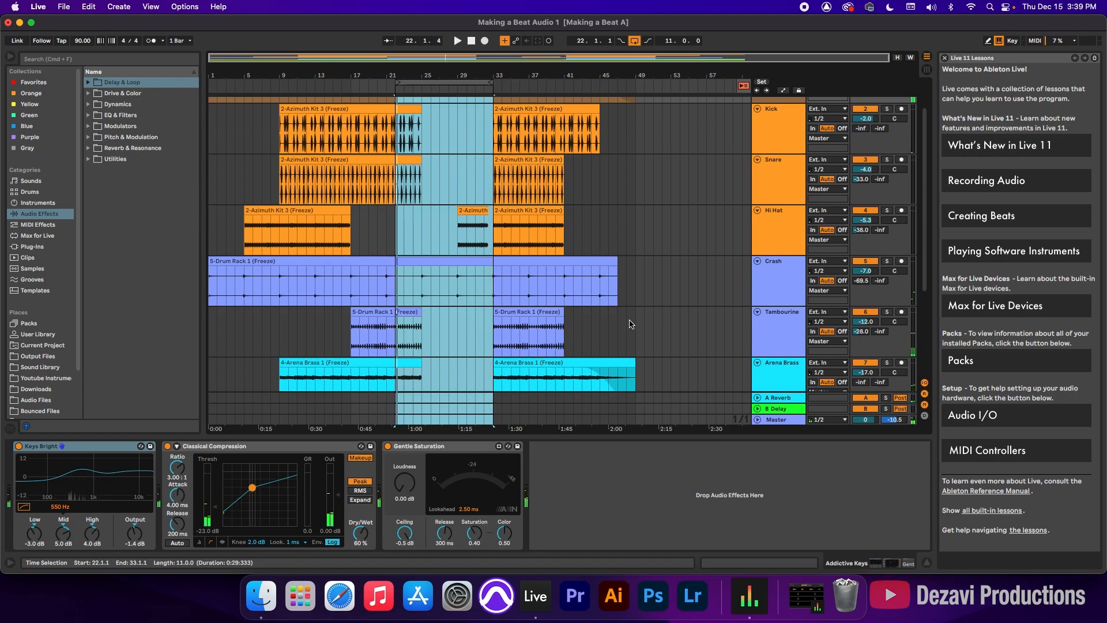
{"action": "key", "text": "Tab"}
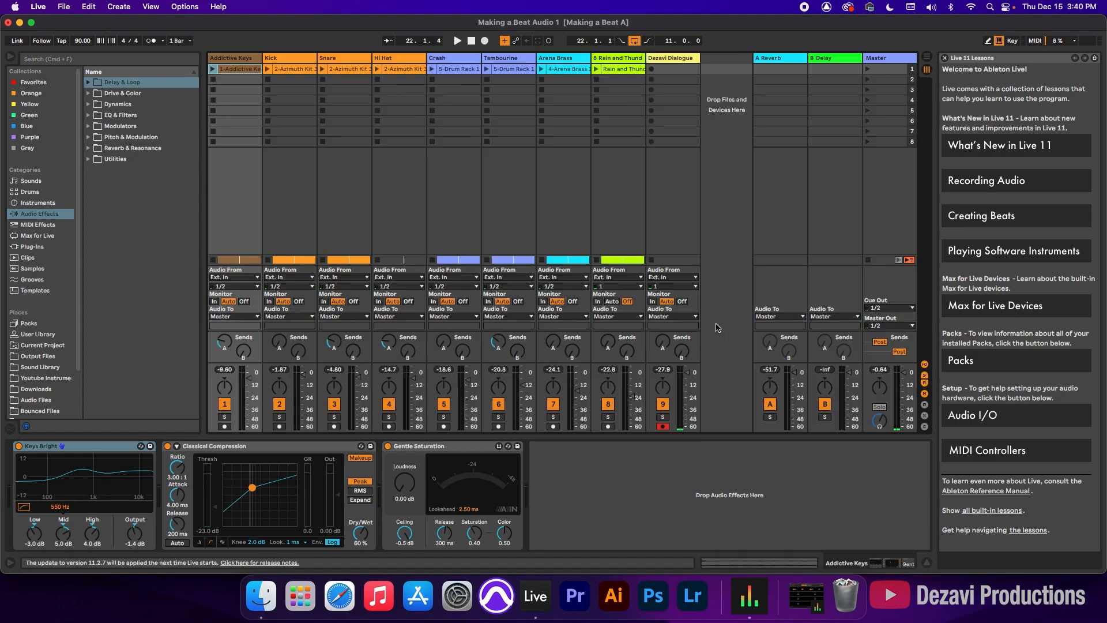
{"action": "key", "text": "space"}
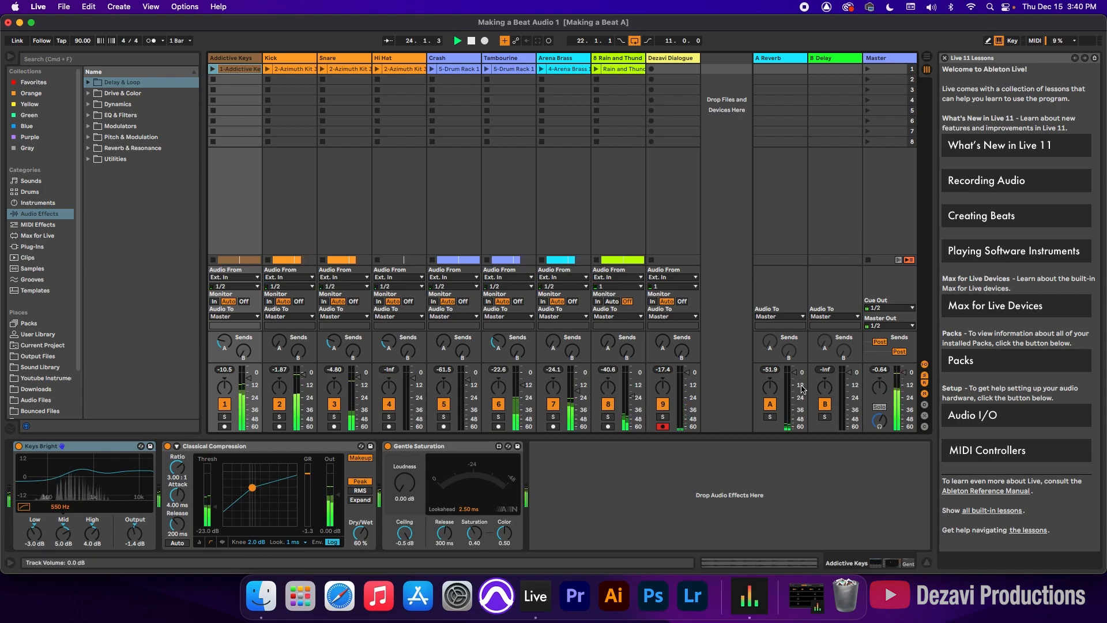
- Stretch the loop over the whole song, from bar 1 with a length of 48 bars
{"action": "key", "text": "Tab"}
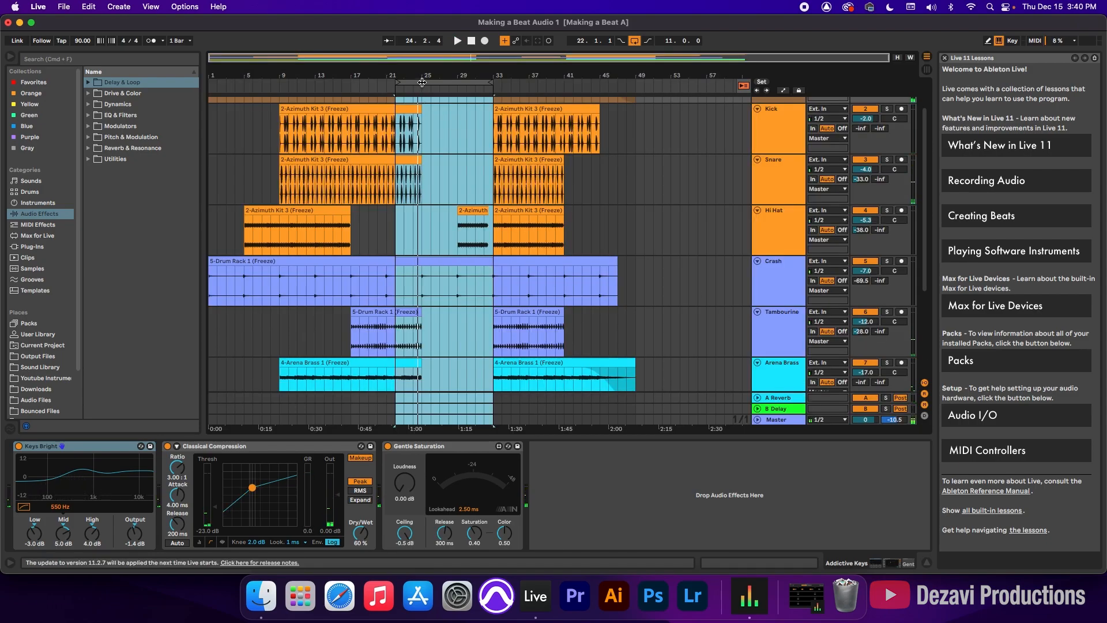
{"action": "left_click_drag", "start_coordinate": [421, 83], "coordinate": [211, 86]}
{"action": "left_click_drag", "start_coordinate": [310, 85], "coordinate": [637, 113]}
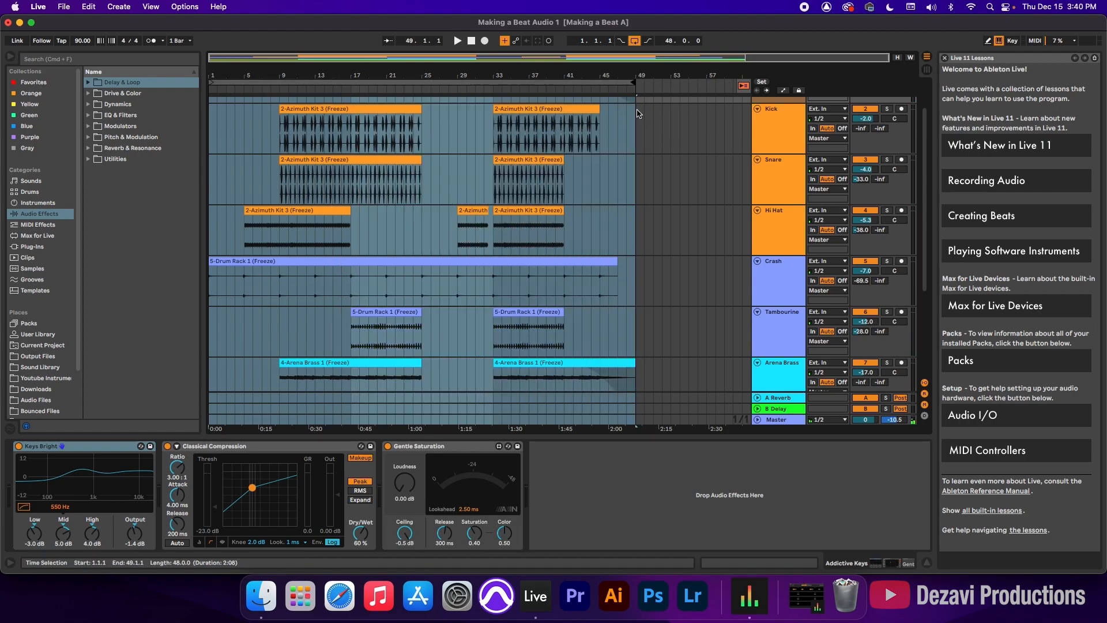
{"action": "key", "text": "Tab"}
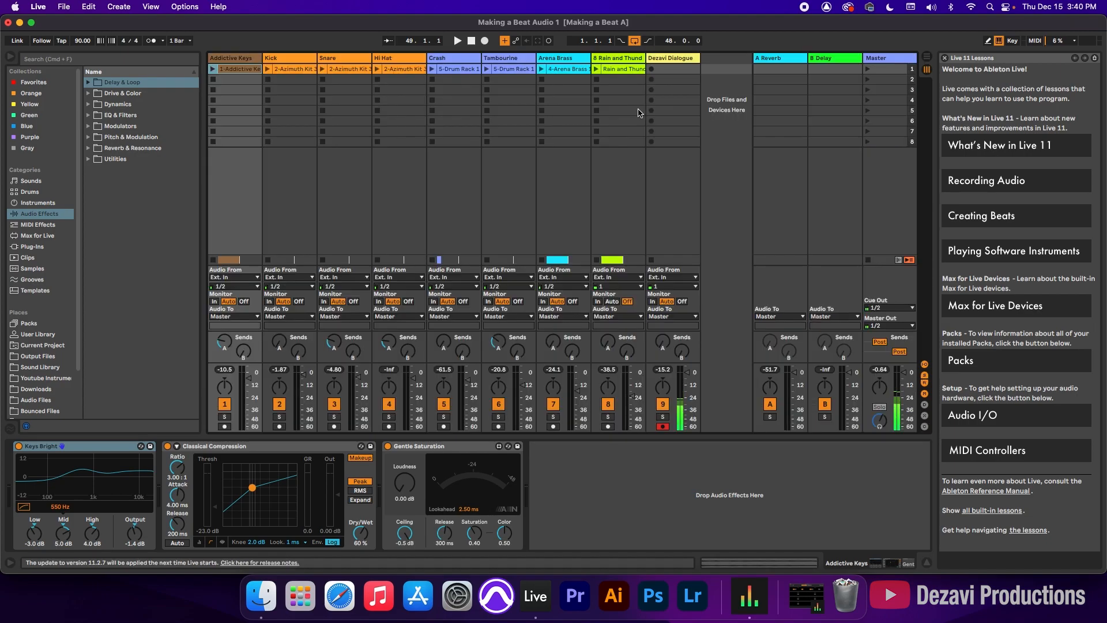
- Pan the Hi Hat track to 13L and the Tambourine track to 14R
{"action": "left_click", "coordinate": [390, 60]}
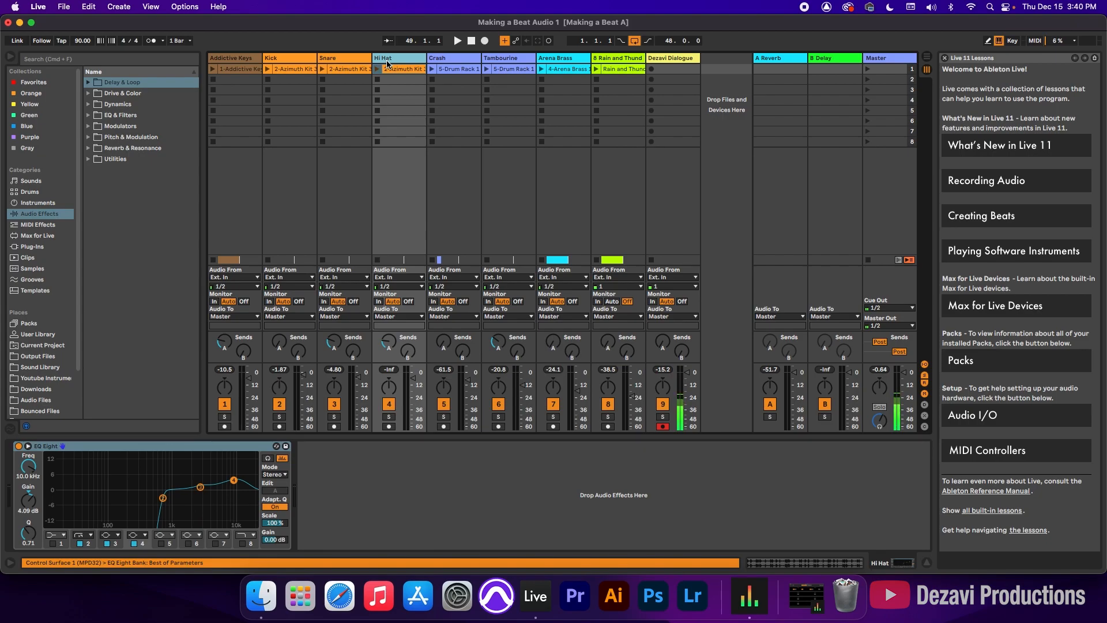
{"action": "left_click", "coordinate": [391, 390]}
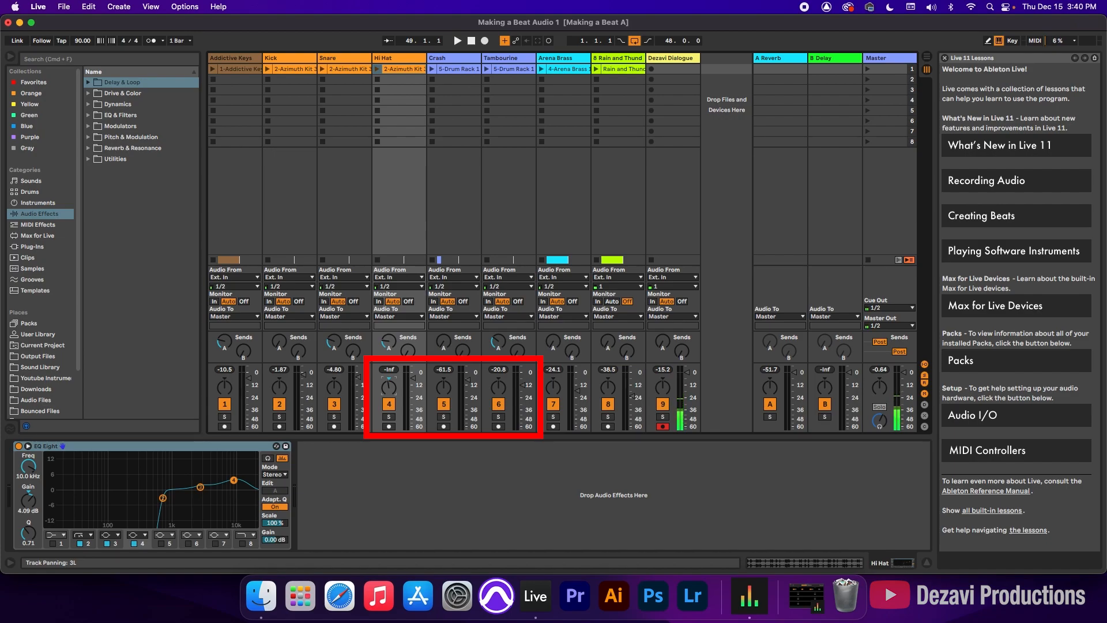
{"action": "left_click_drag", "start_coordinate": [391, 390], "coordinate": [391, 391]}
{"action": "left_click_drag", "start_coordinate": [496, 391], "coordinate": [496, 384]}
{"action": "key", "text": "Tab"}
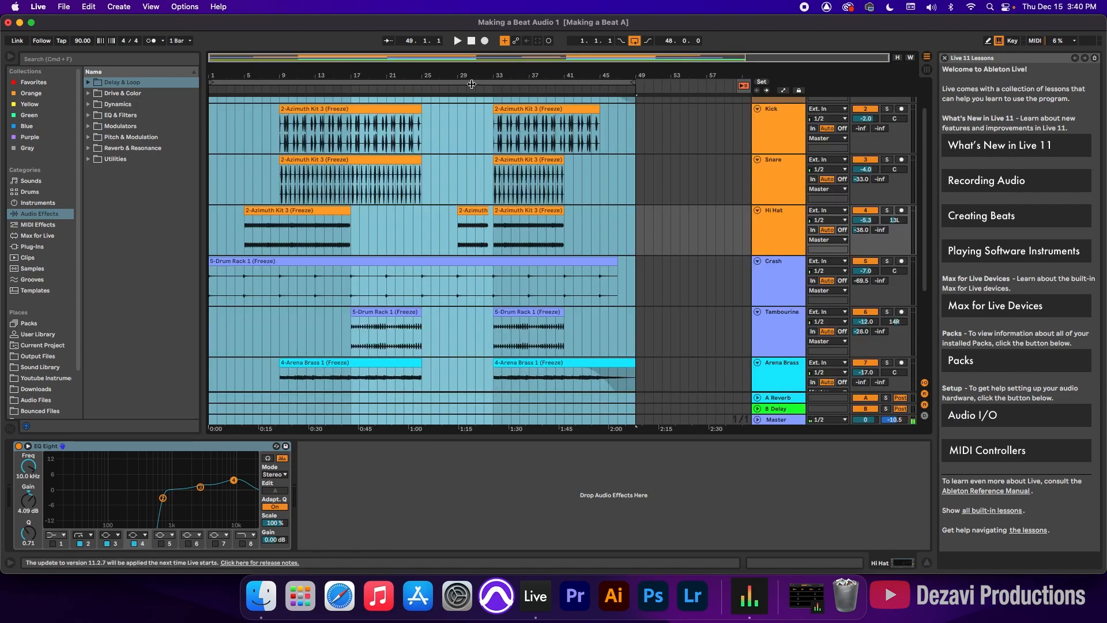
- Shorten the loop to 8 bars starting at bar 33
{"action": "left_click_drag", "start_coordinate": [211, 82], "coordinate": [489, 142]}
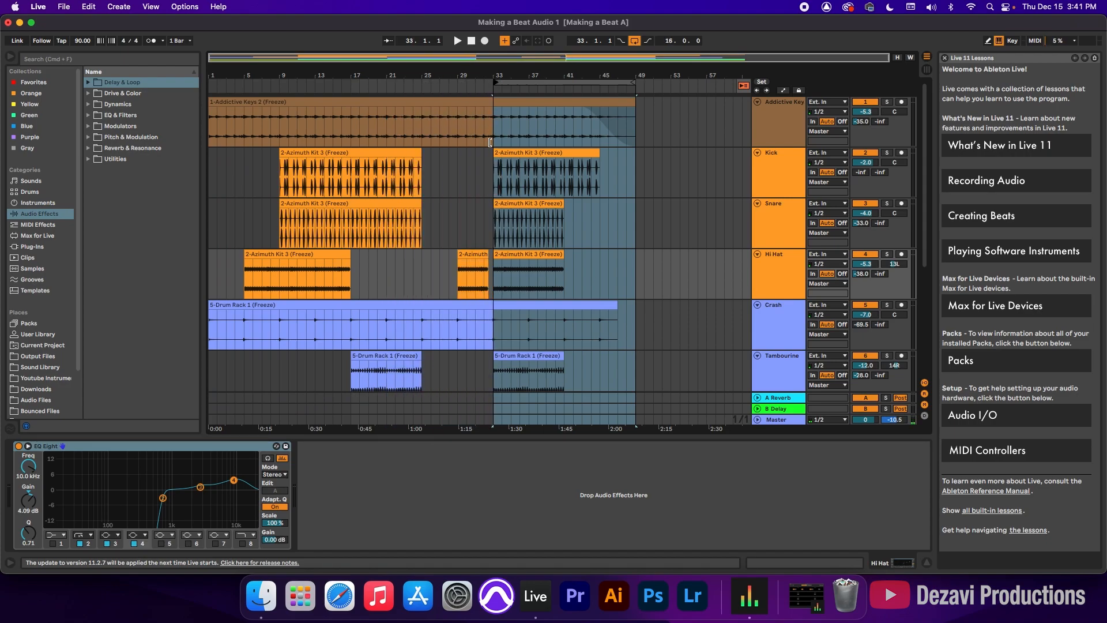
{"action": "left_click_drag", "start_coordinate": [636, 83], "coordinate": [566, 93]}
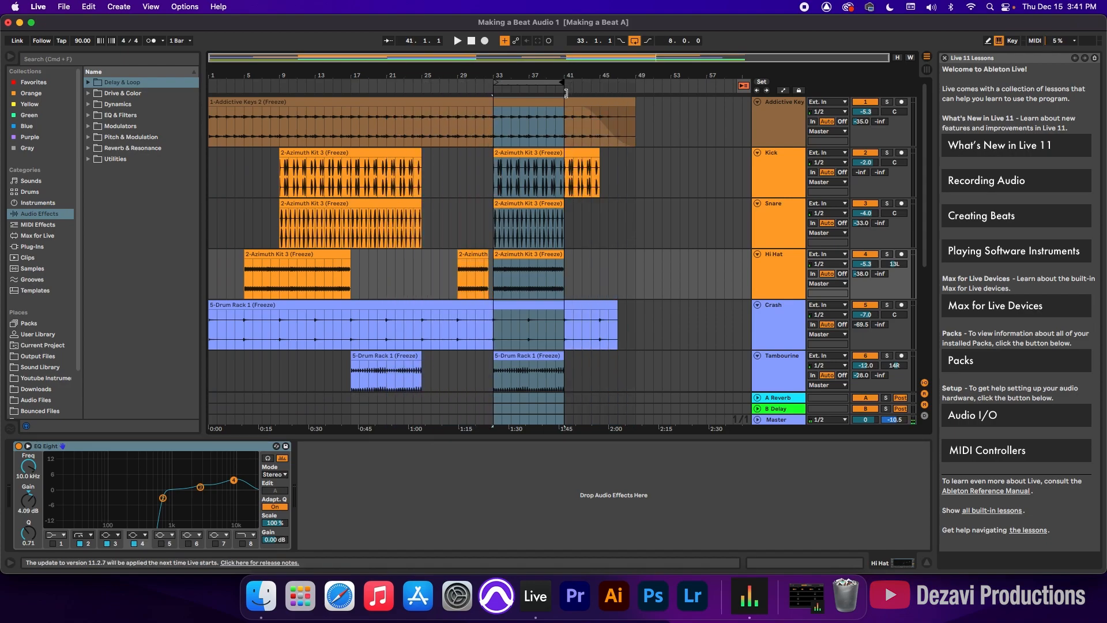
{"action": "key", "text": "Tab"}
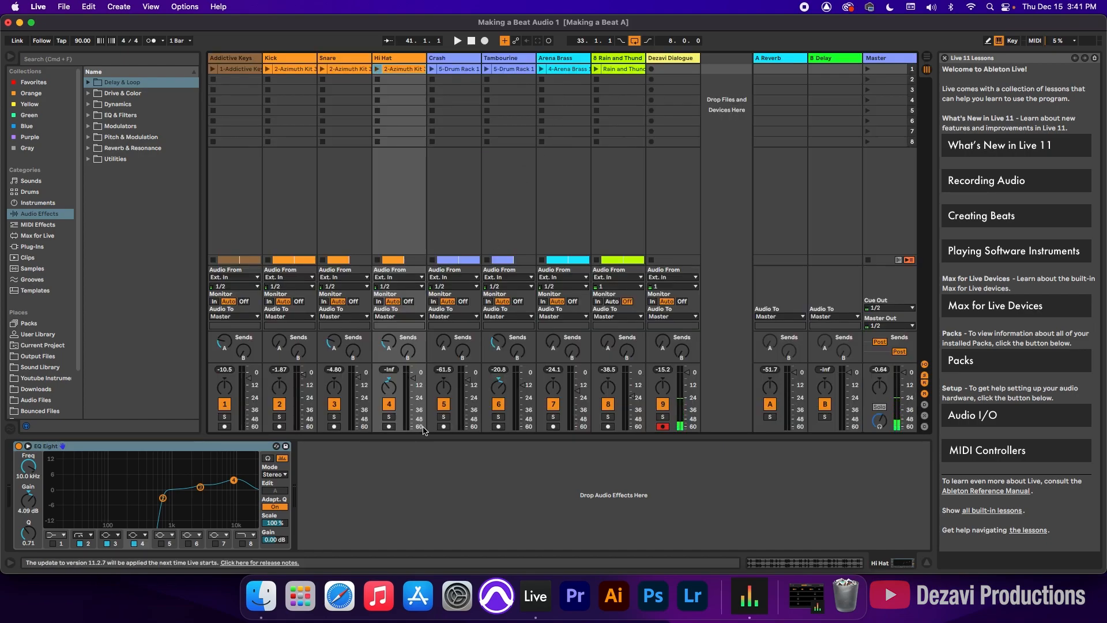
- Play the loop with the Hi Hat, Tambourine, Crash and Dezavi Dialogue tracks soloed to hear the panning
{"action": "key", "text": "space"}
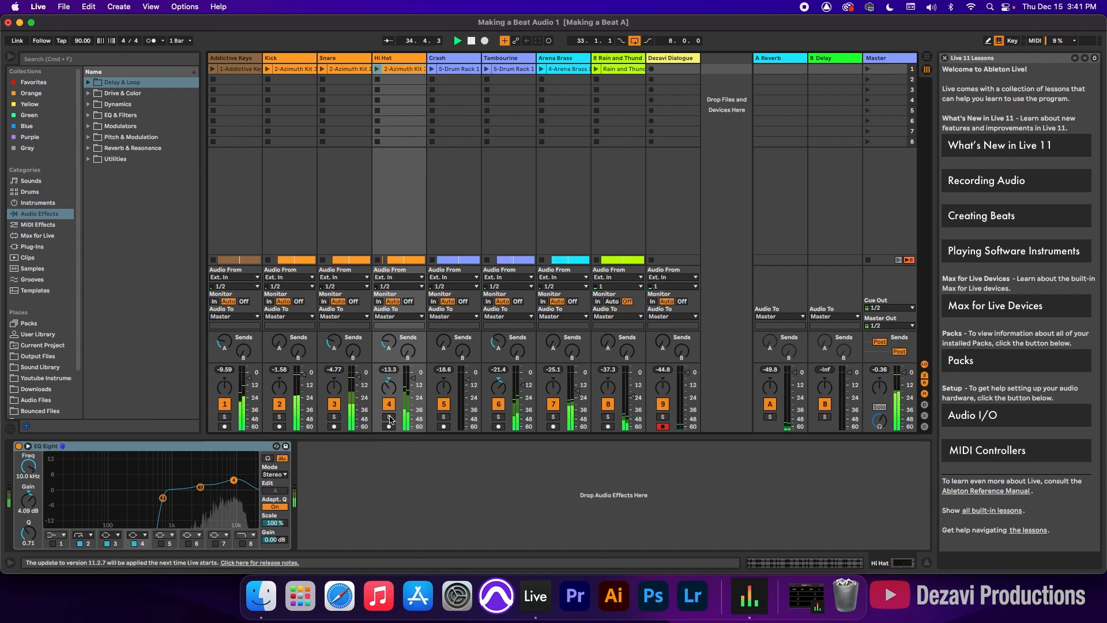
{"action": "left_click", "coordinate": [390, 417]}
{"action": "left_click", "coordinate": [498, 417]}
{"action": "left_click", "coordinate": [443, 417]}
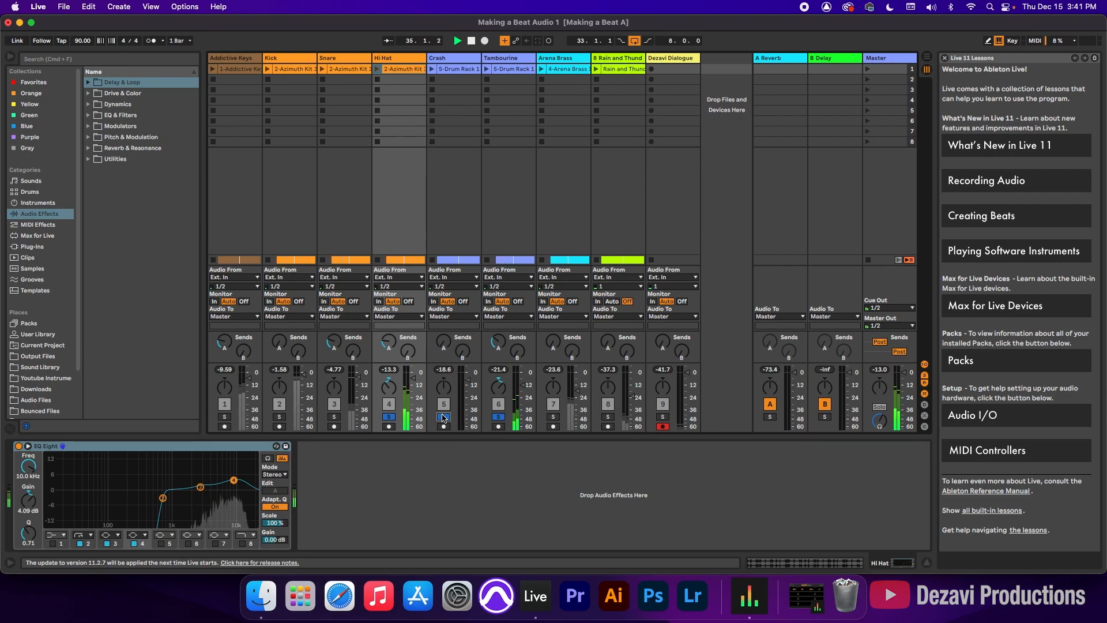
{"action": "left_click", "coordinate": [662, 416]}
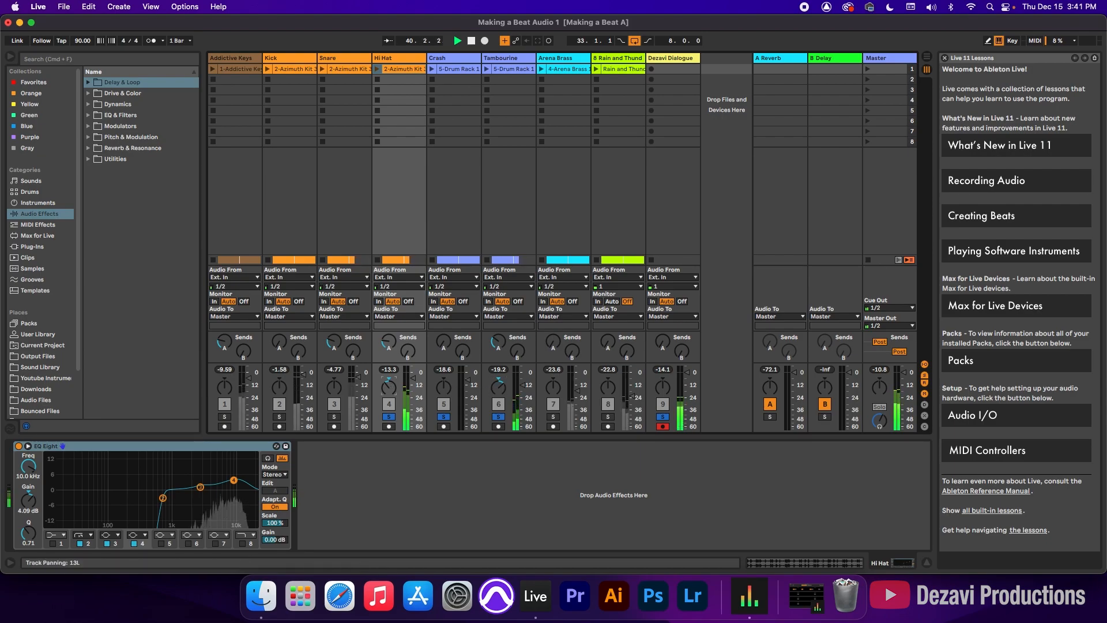
- Pan the Hi Hat track to 15L, then clear the solos and play the loop with every track audible
{"action": "left_click_drag", "start_coordinate": [389, 384], "coordinate": [389, 385]}
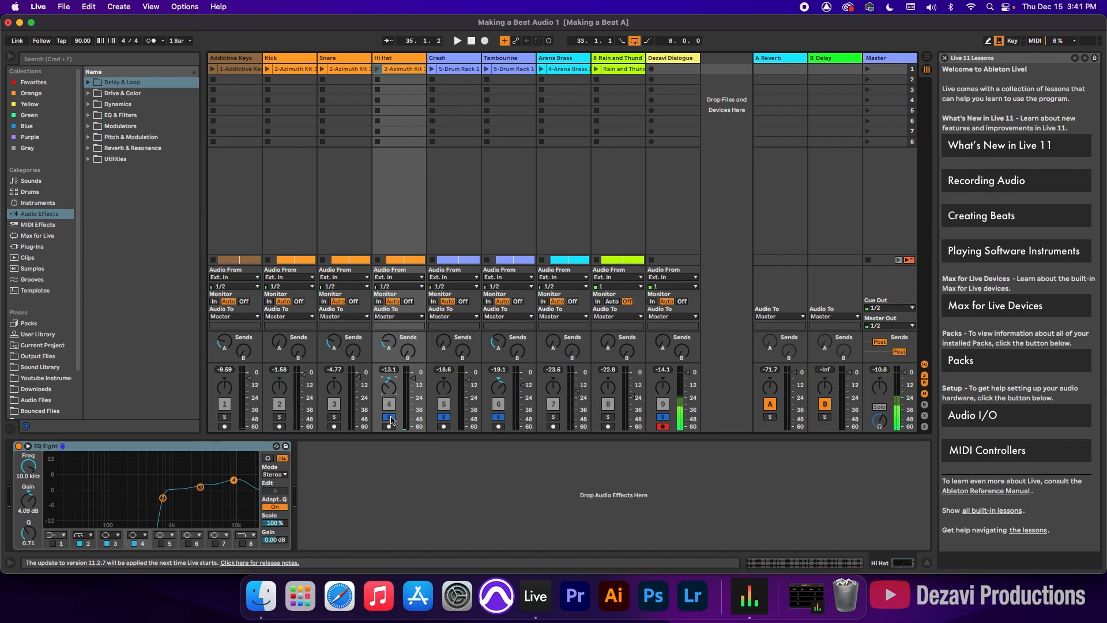
{"action": "left_click", "coordinate": [390, 417]}
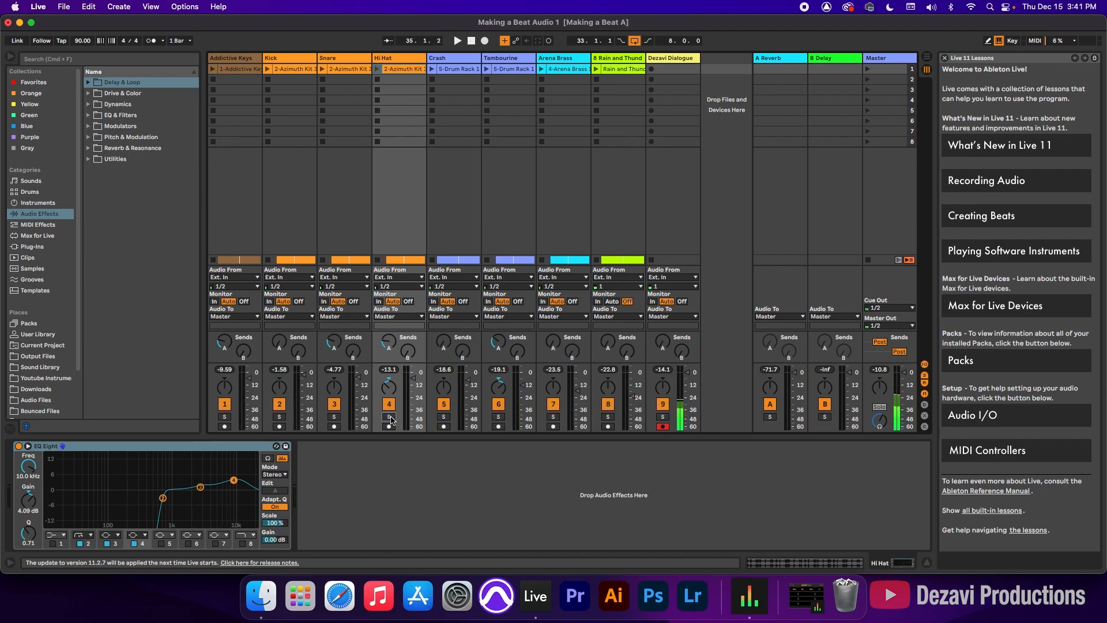
{"action": "key", "text": "space"}
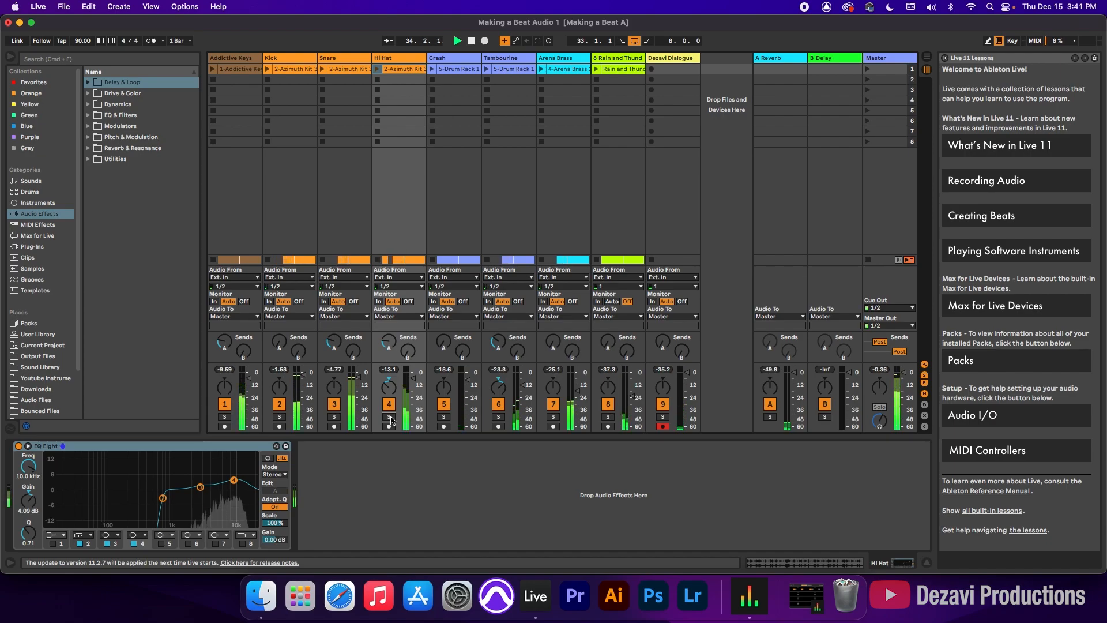
- Extend the arrangement loop to cover the full song, starting at bar 1 with a length of 48 bars
{"action": "key", "text": "Tab"}
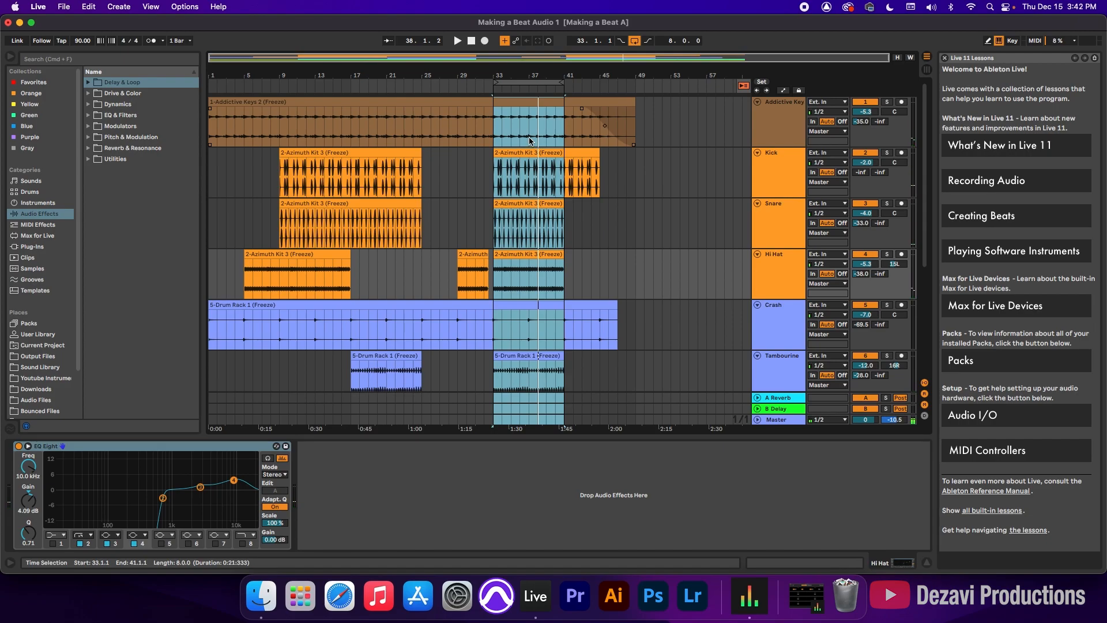
{"action": "left_click_drag", "start_coordinate": [510, 83], "coordinate": [198, 90]}
{"action": "left_click_drag", "start_coordinate": [279, 85], "coordinate": [634, 105]}
{"action": "left_click", "coordinate": [615, 84]}
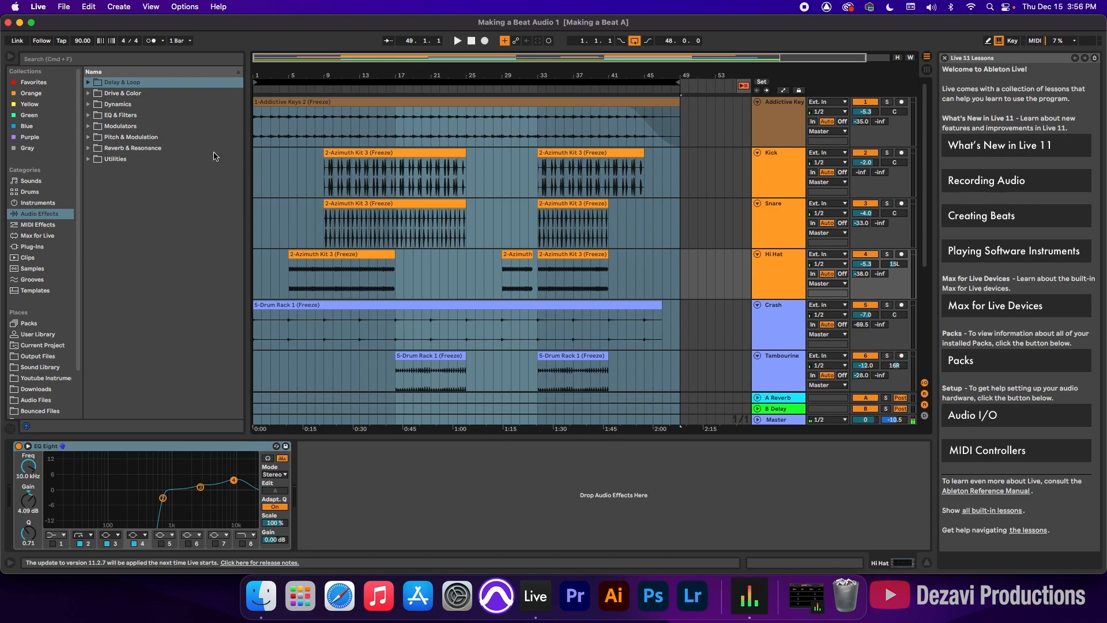
- Search the audio effects for "maste" and look through the Mixing & Mastering rack presets under Utilities, then clear the search
{"action": "left_click", "coordinate": [37, 216]}
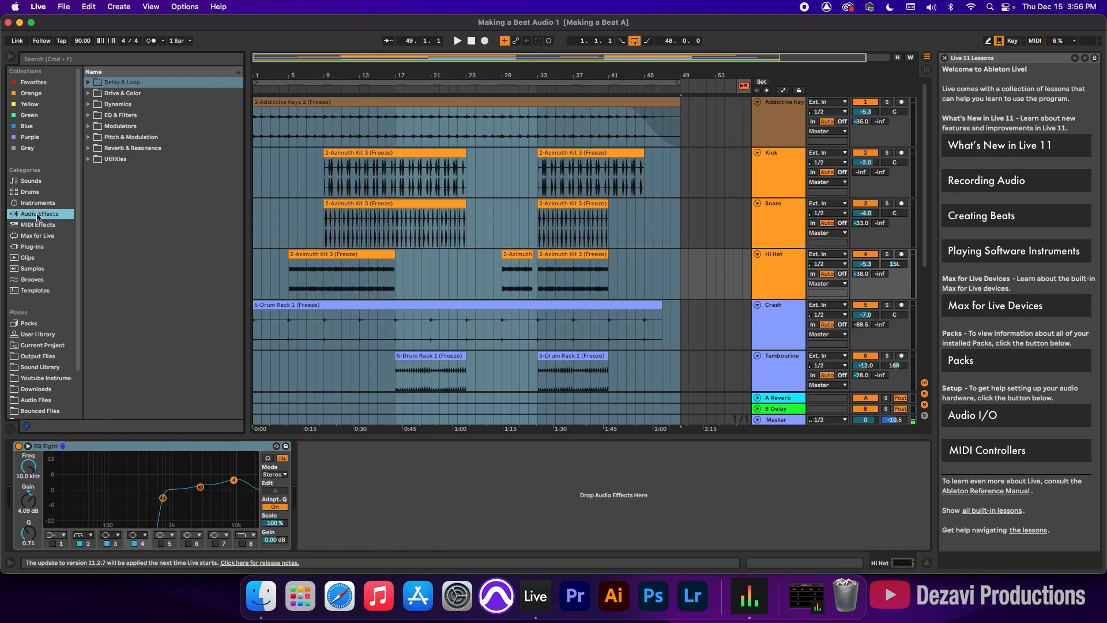
{"action": "left_click", "coordinate": [69, 59]}
{"action": "type", "text": "maste"}
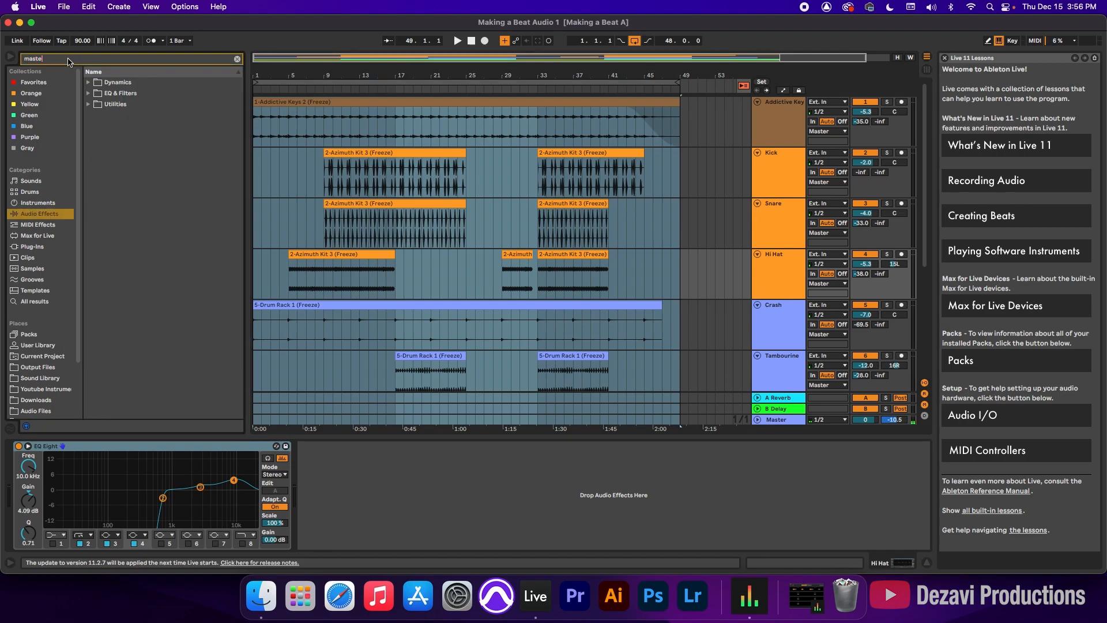
{"action": "left_click", "coordinate": [88, 104]}
{"action": "left_click", "coordinate": [96, 116]}
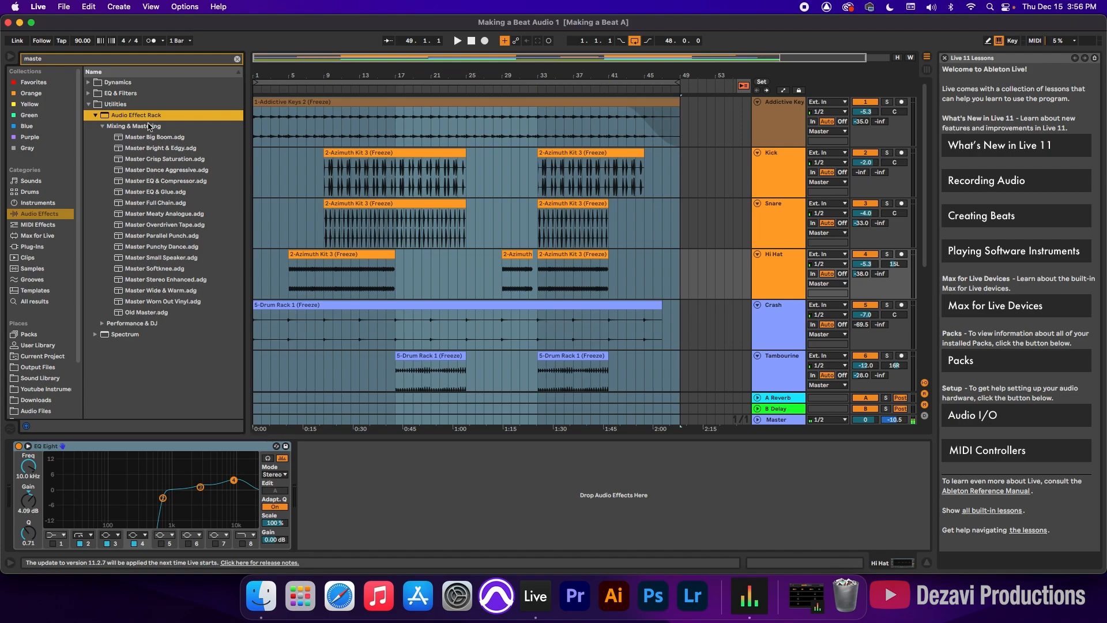
{"action": "left_click", "coordinate": [96, 116]}
{"action": "left_click", "coordinate": [89, 104]}
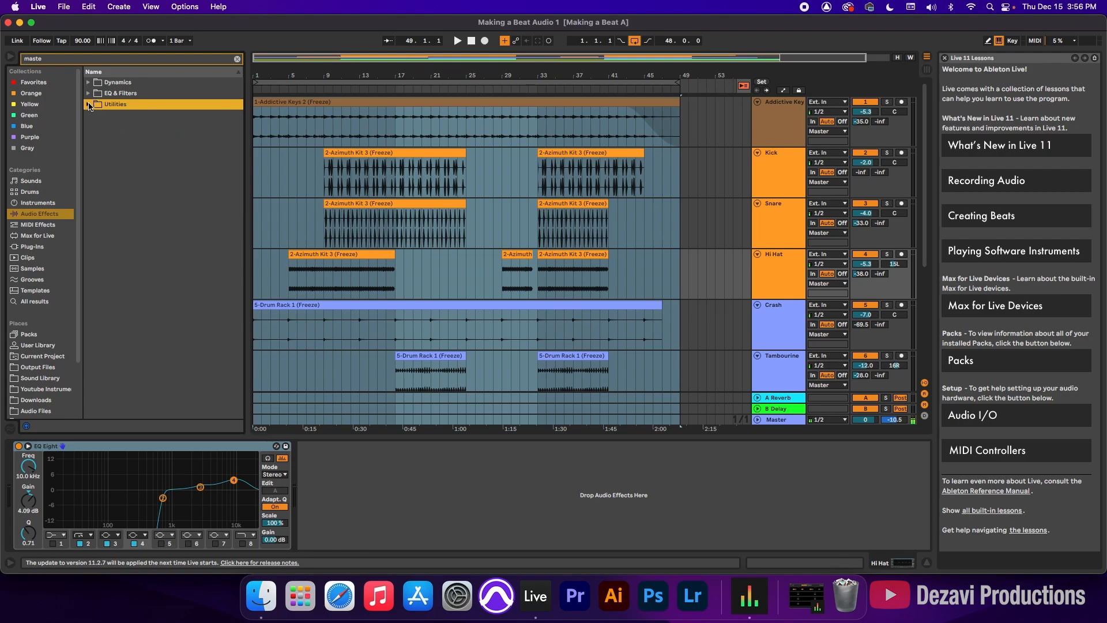
{"action": "left_click", "coordinate": [237, 58]}
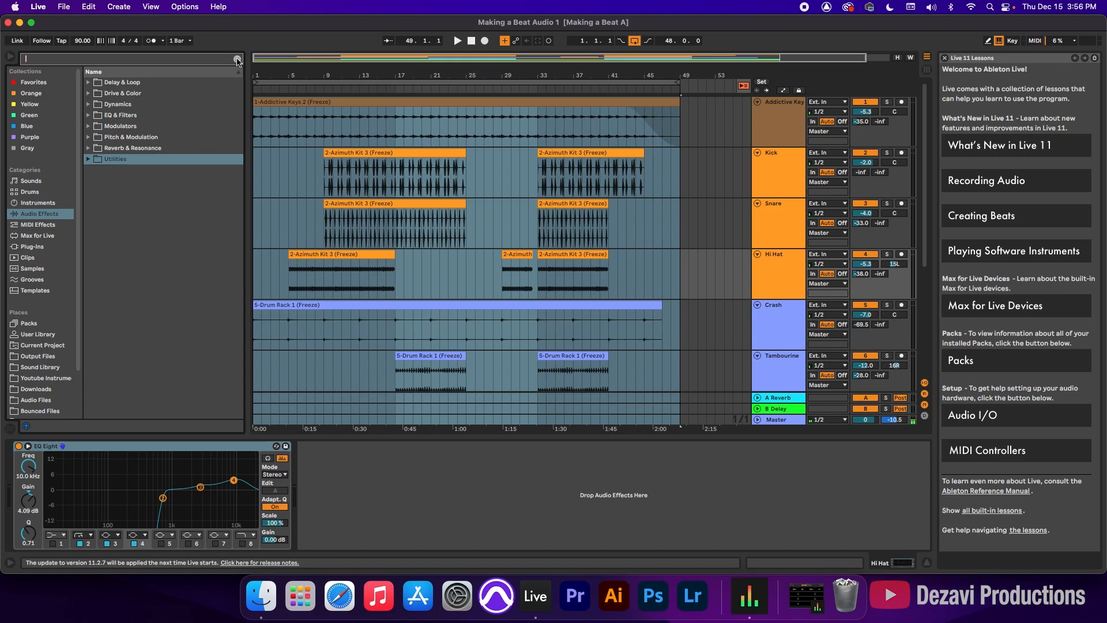
{"action": "left_click", "coordinate": [325, 50]}
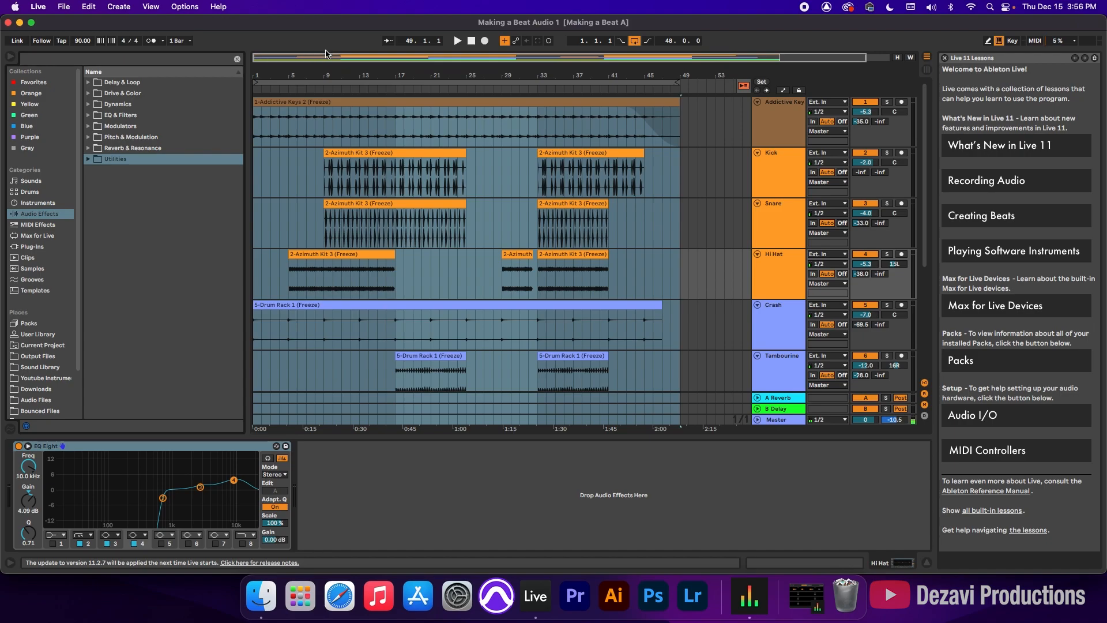
- Find EQ Eight among the audio effects and add it to the Master track
{"action": "key", "text": "Tab"}
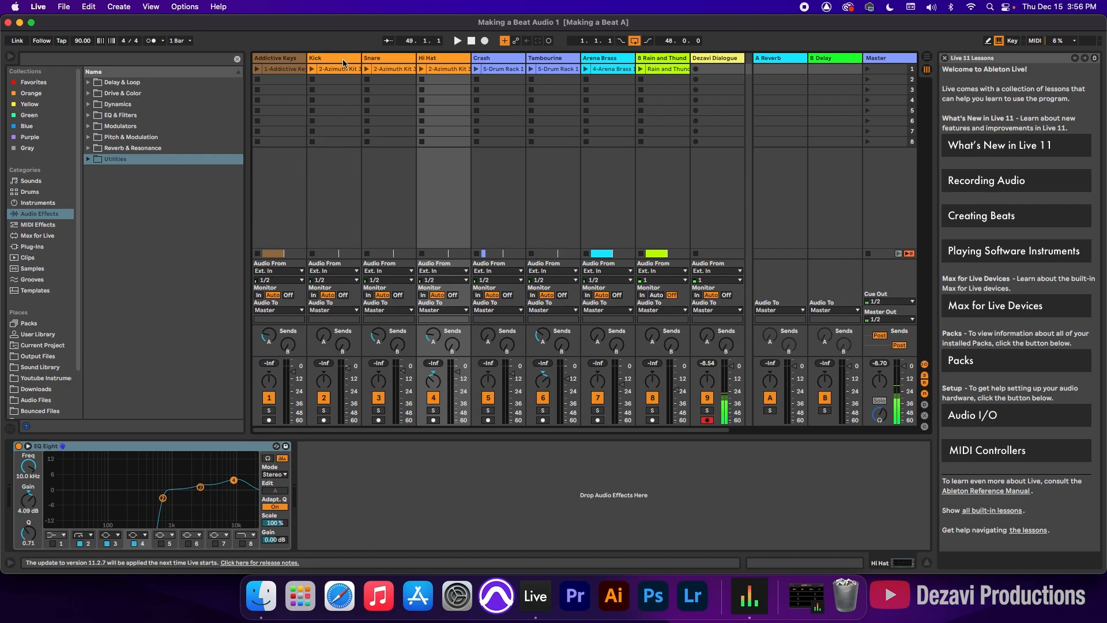
{"action": "left_click", "coordinate": [887, 67]}
{"action": "left_click", "coordinate": [65, 61]}
{"action": "type", "text": "eq"}
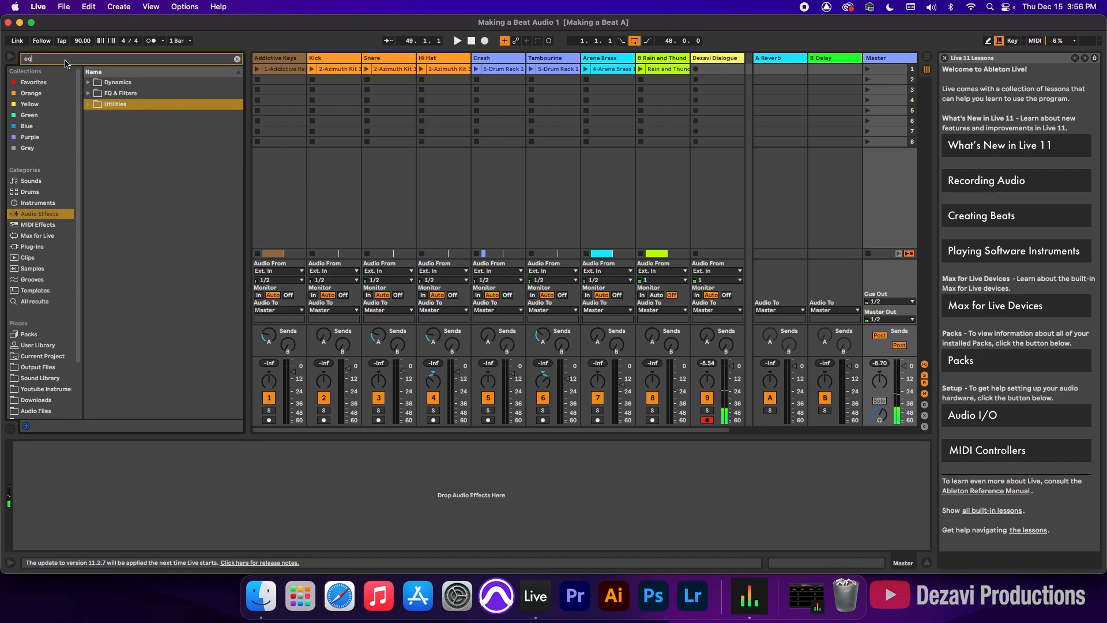
{"action": "left_click", "coordinate": [88, 94]}
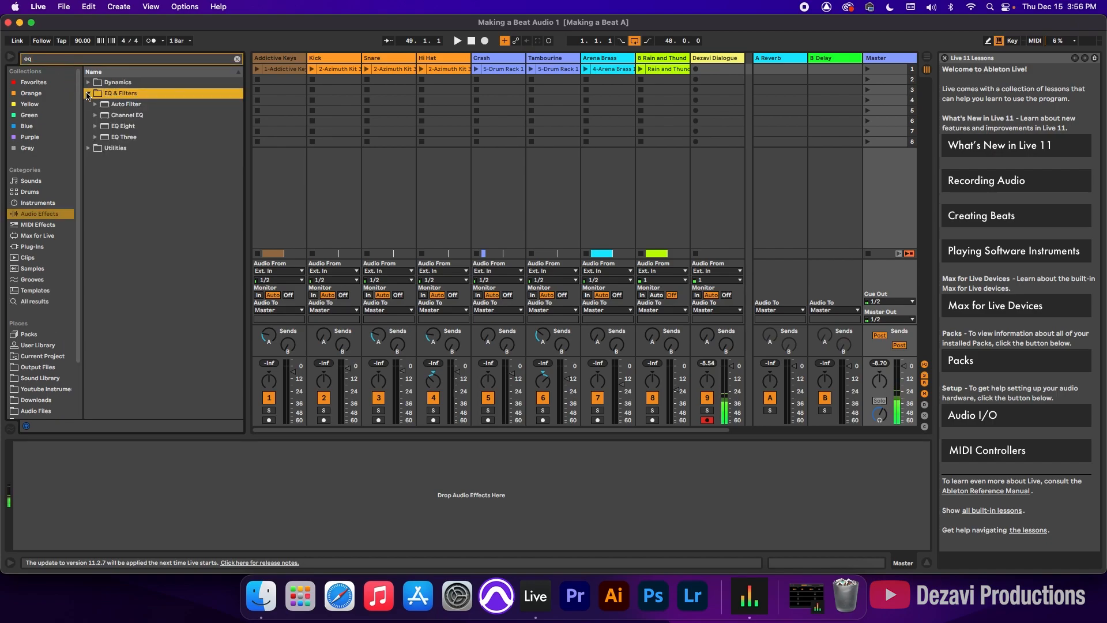
{"action": "left_click", "coordinate": [108, 127]}
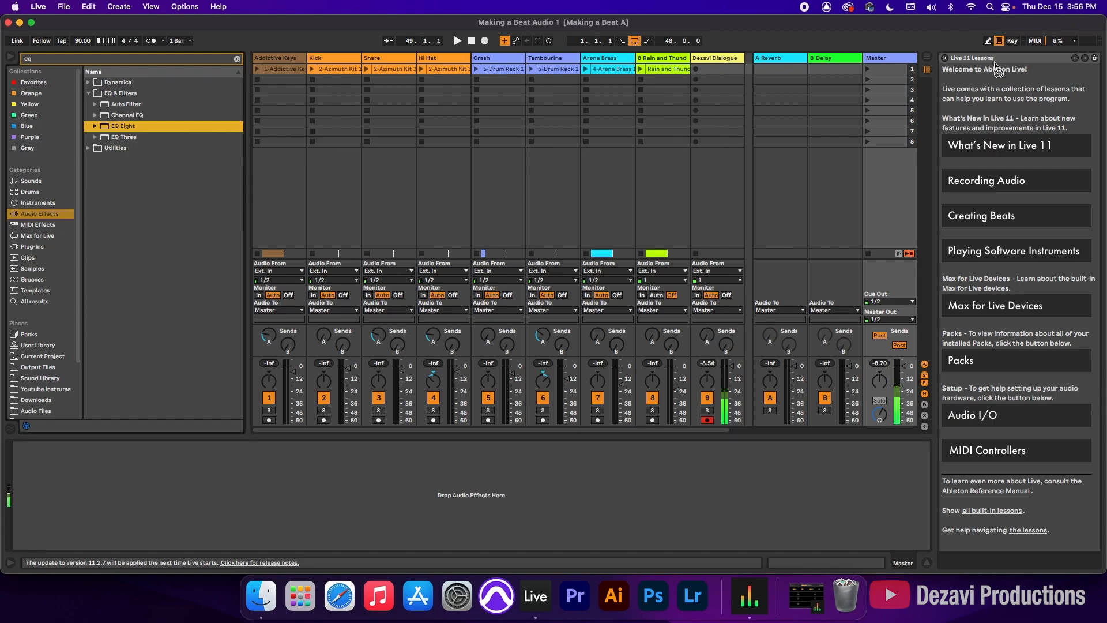
{"action": "key", "text": "Return"}
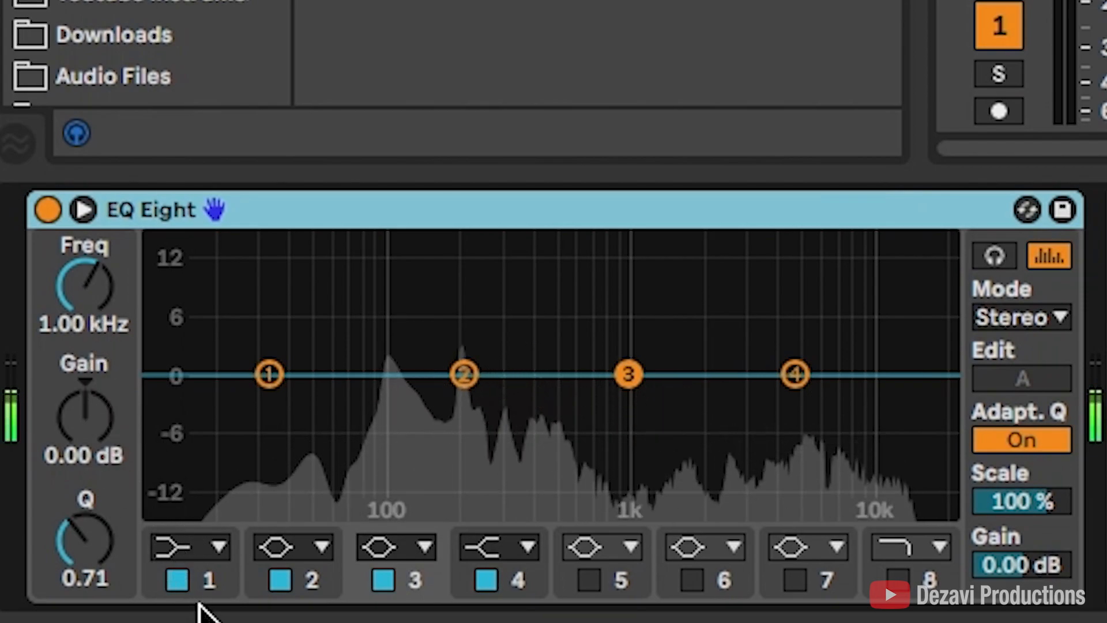
- Move EQ Eight's band 1 down to about 19.6 Hz and enable bands 5, 6 and 7
{"action": "left_click", "coordinate": [204, 582]}
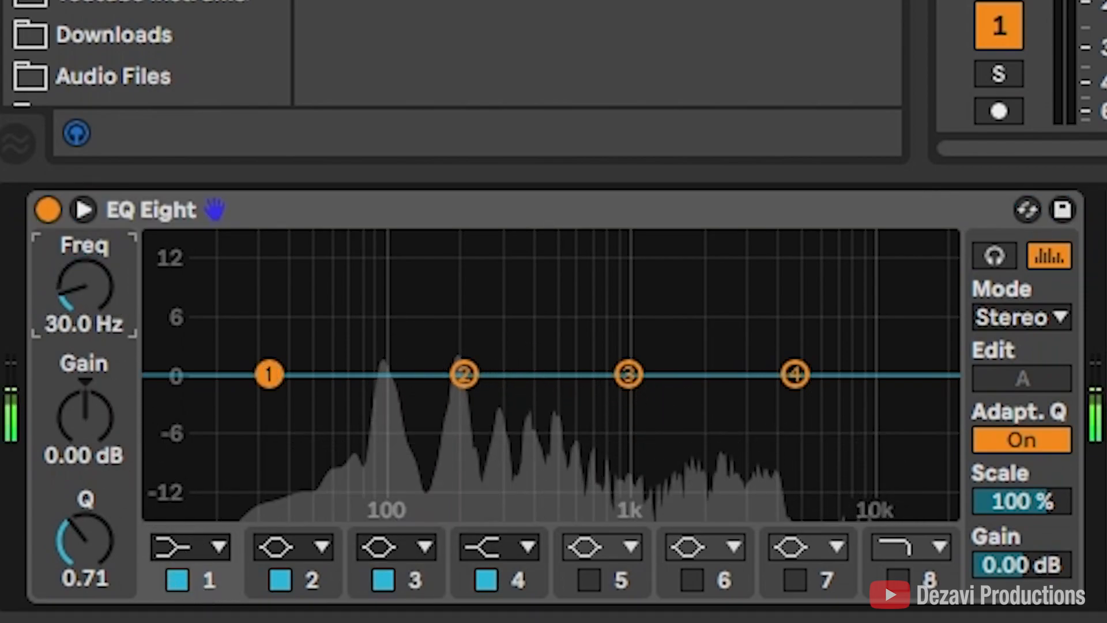
{"action": "left_click_drag", "start_coordinate": [90, 271], "coordinate": [90, 294]}
{"action": "left_click", "coordinate": [311, 586]}
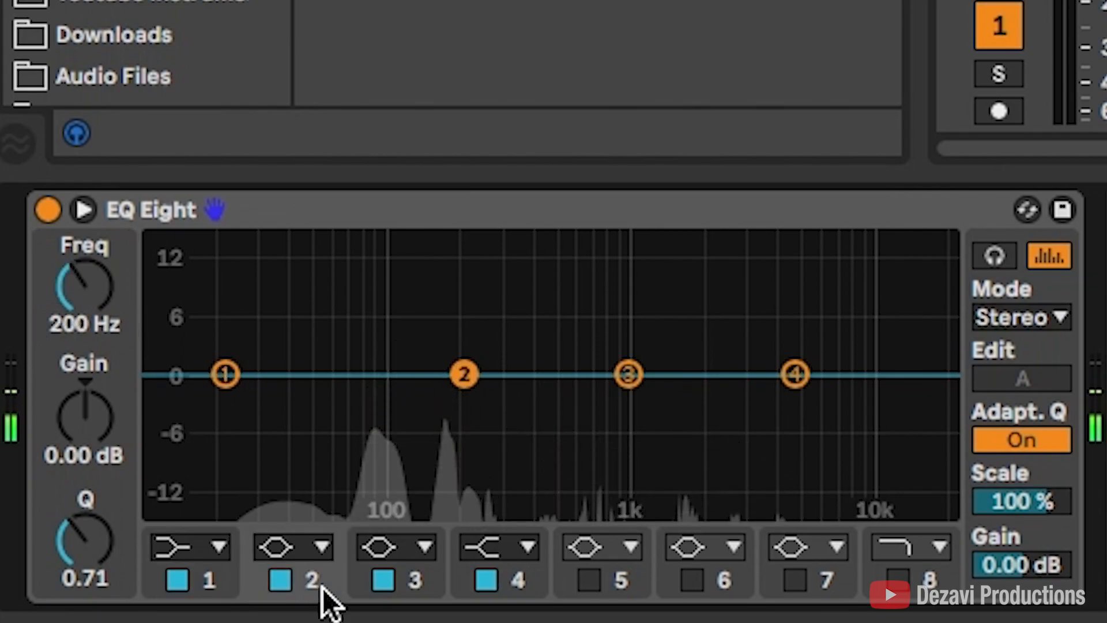
{"action": "left_click", "coordinate": [589, 580]}
{"action": "left_click", "coordinate": [692, 579]}
{"action": "left_click", "coordinate": [799, 581]}
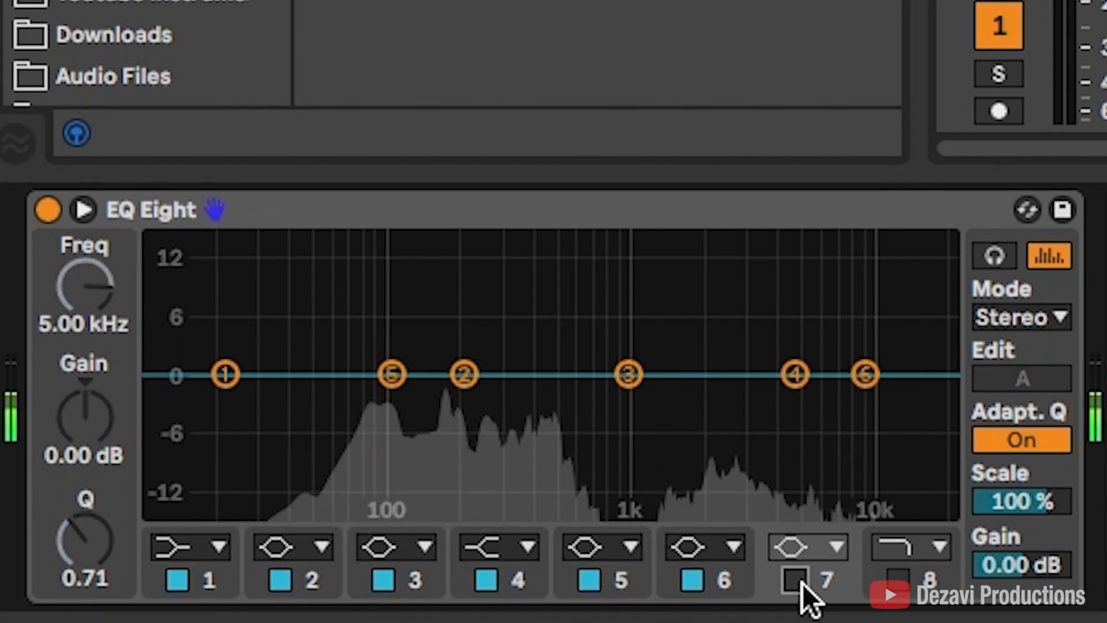
- Lower band 2 to about 33.7 Hz, band 3 to about 90.2 Hz and band 4 to just above 200 Hz
{"action": "left_click", "coordinate": [320, 579]}
{"action": "left_click_drag", "start_coordinate": [76, 275], "coordinate": [75, 358]}
{"action": "left_click", "coordinate": [396, 584]}
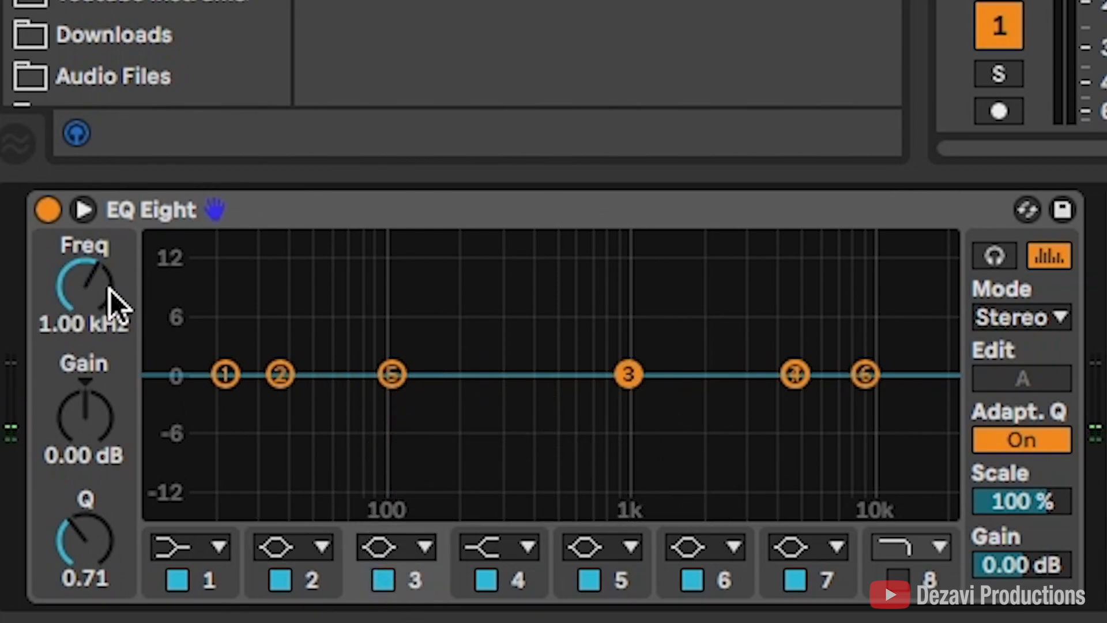
{"action": "left_click_drag", "start_coordinate": [85, 286], "coordinate": [85, 396]}
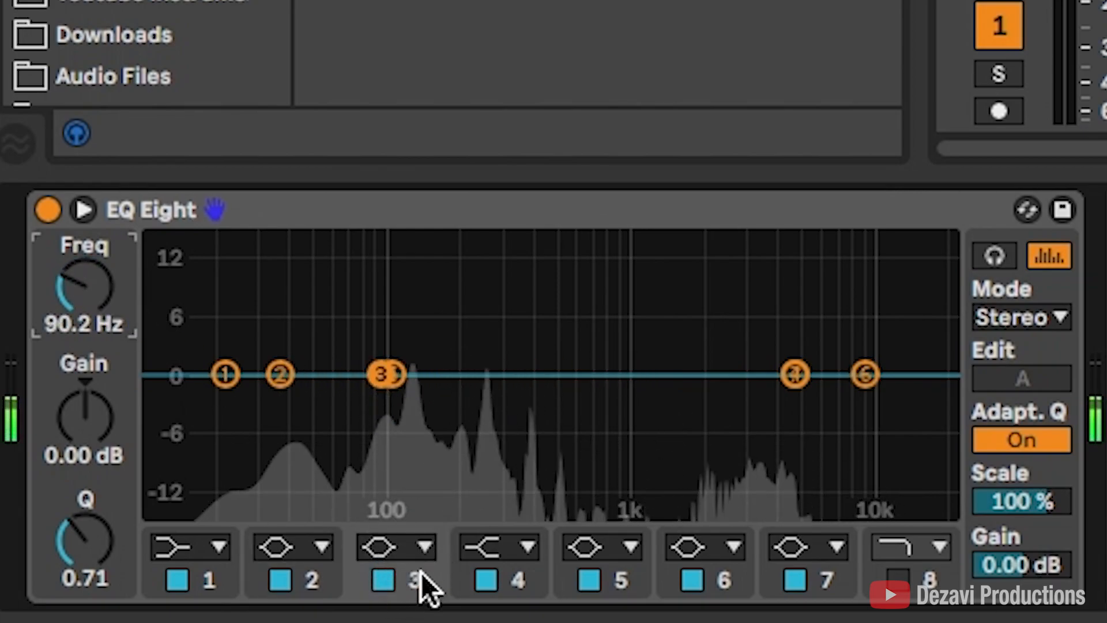
{"action": "left_click", "coordinate": [511, 579]}
{"action": "left_click_drag", "start_coordinate": [92, 346], "coordinate": [92, 395]}
- Place band 5 at about 976 Hz, band 6 at about 2.61 kHz and band 7 at about 6.89 kHz
{"action": "left_click", "coordinate": [619, 574]}
{"action": "left_click_drag", "start_coordinate": [62, 296], "coordinate": [61, 205]}
{"action": "left_click", "coordinate": [728, 582]}
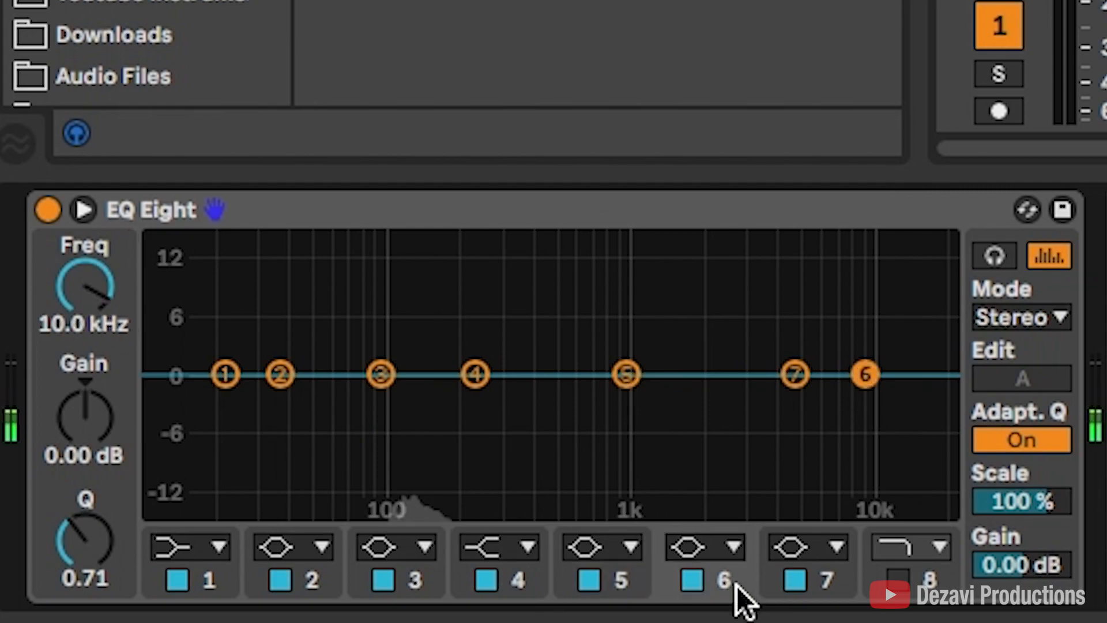
{"action": "left_click_drag", "start_coordinate": [121, 334], "coordinate": [80, 289]}
{"action": "left_click", "coordinate": [826, 579]}
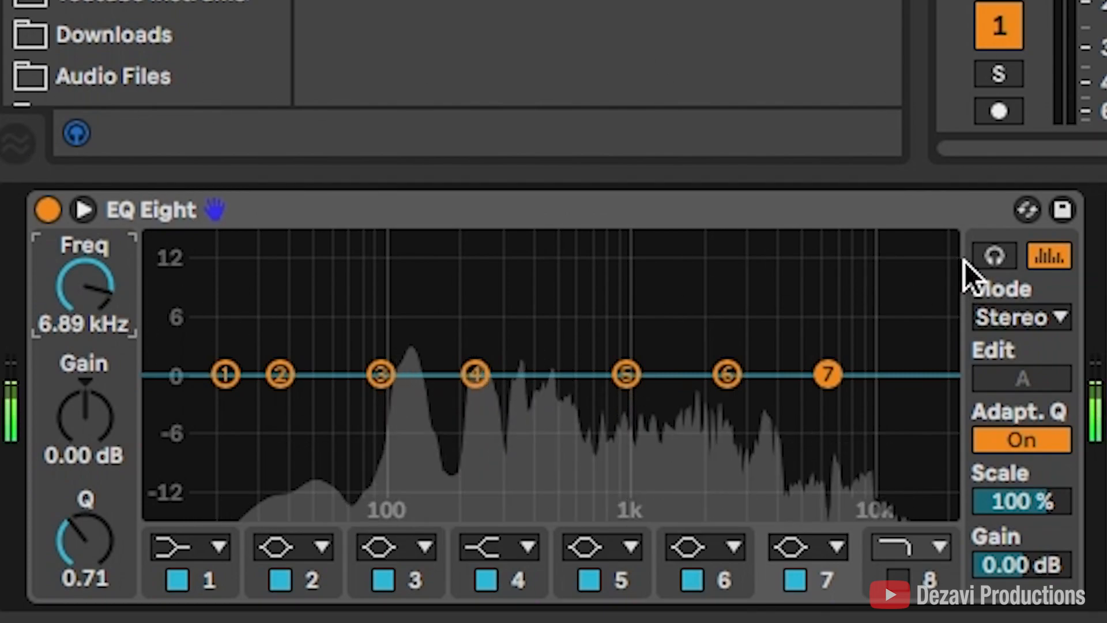
- Turn on EQ Eight's audition mode and boost bands 4, 5 and 6 by about 0.62 dB, with band 4 at 255 Hz
{"action": "left_click", "coordinate": [994, 255]}
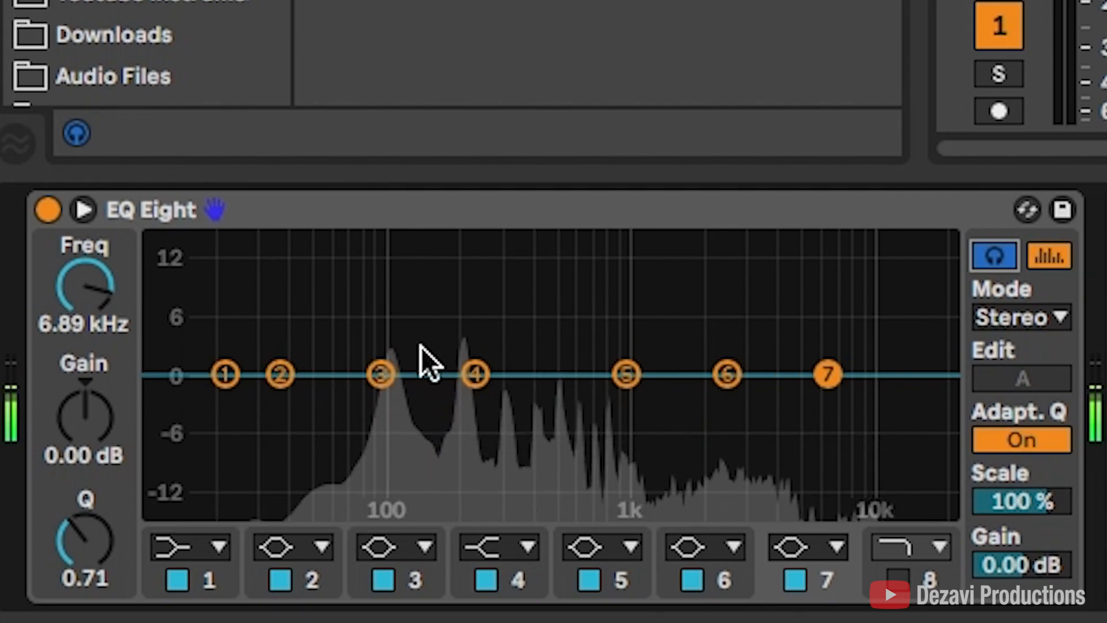
{"action": "left_click", "coordinate": [218, 373]}
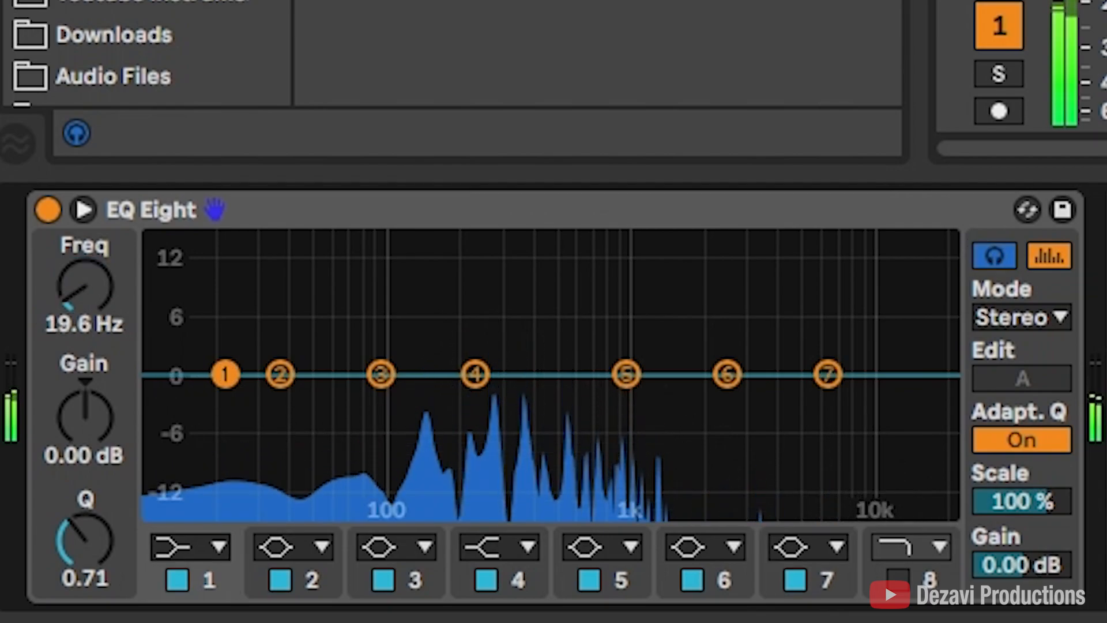
{"action": "left_click_drag", "start_coordinate": [475, 374], "coordinate": [487, 366]}
{"action": "left_click", "coordinate": [624, 373]}
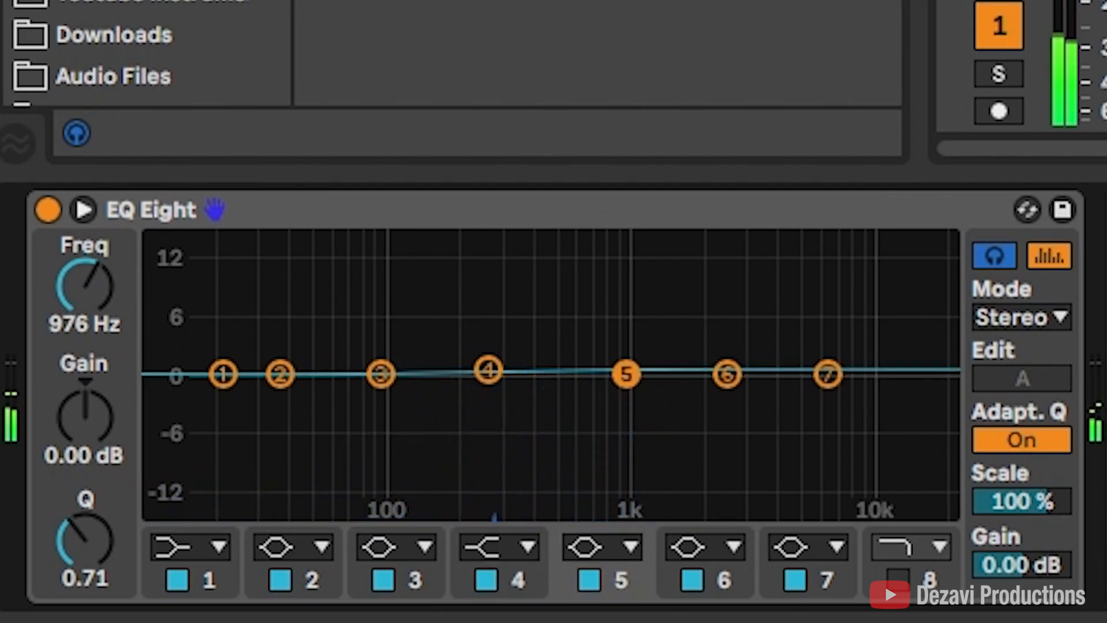
{"action": "left_click_drag", "start_coordinate": [626, 374], "coordinate": [626, 370]}
{"action": "left_click_drag", "start_coordinate": [727, 374], "coordinate": [728, 369]}
- Clear the arrangement's time selection, audition bands 5 and 6, and raise band 7 to 0.62 dB at 7.26 kHz
{"action": "key", "text": "Tab"}
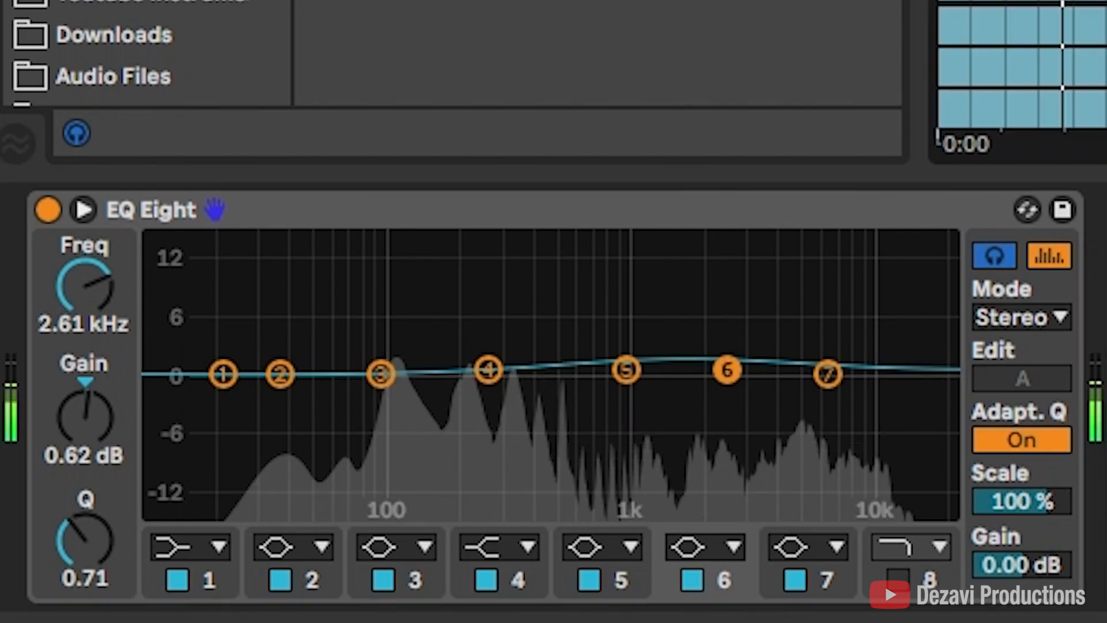
{"action": "left_click", "coordinate": [1022, 109]}
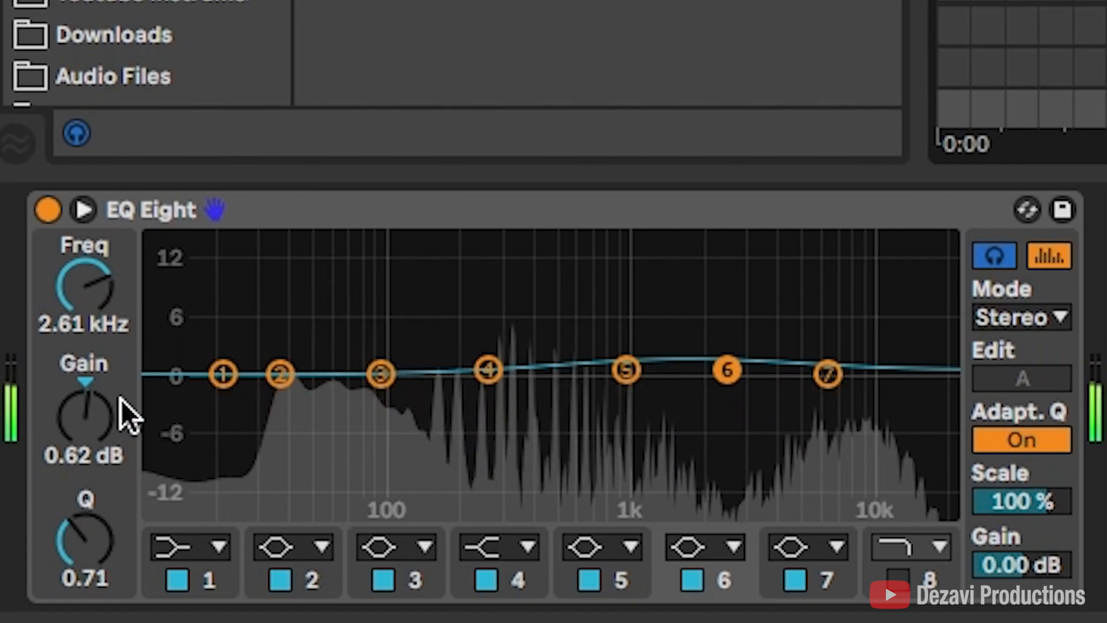
{"action": "left_click", "coordinate": [625, 371]}
{"action": "left_click", "coordinate": [726, 371]}
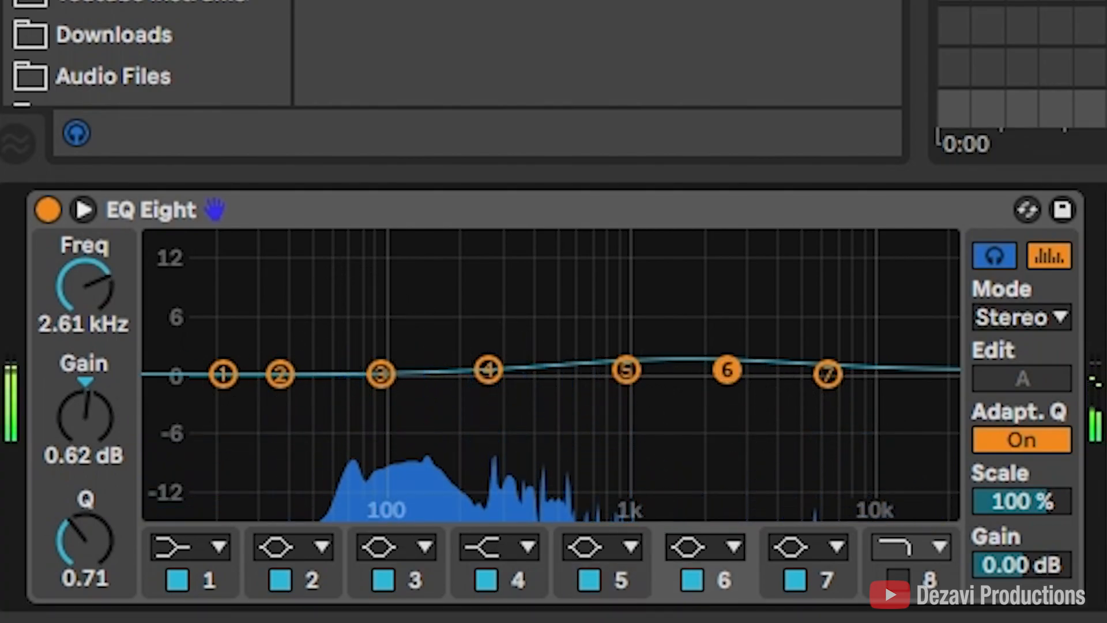
{"action": "left_click", "coordinate": [828, 374]}
{"action": "left_click_drag", "start_coordinate": [827, 374], "coordinate": [832, 369]}
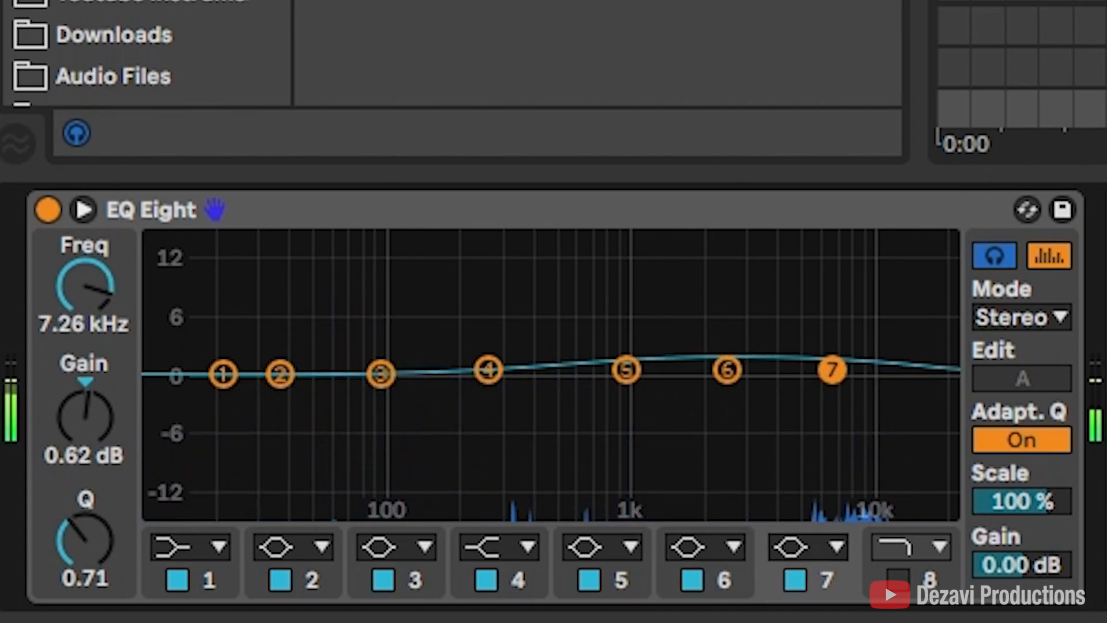
- Audition band 4, then boost bands 3 and 2 slightly, giving band 2 a gain of about 0.37 dB
{"action": "left_click", "coordinate": [489, 370]}
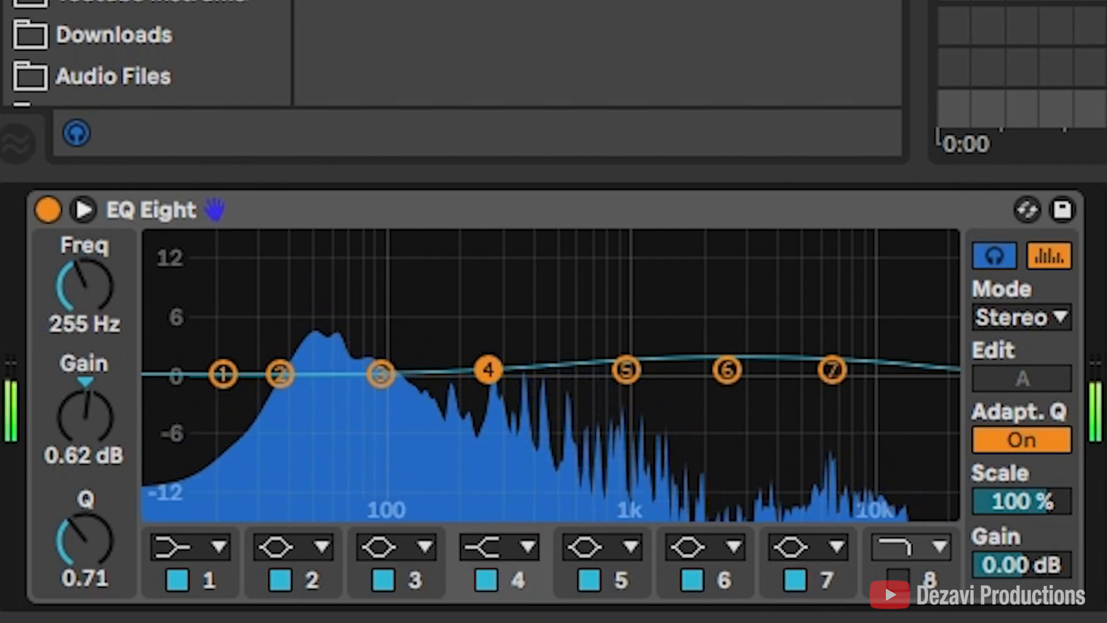
{"action": "left_click", "coordinate": [381, 373]}
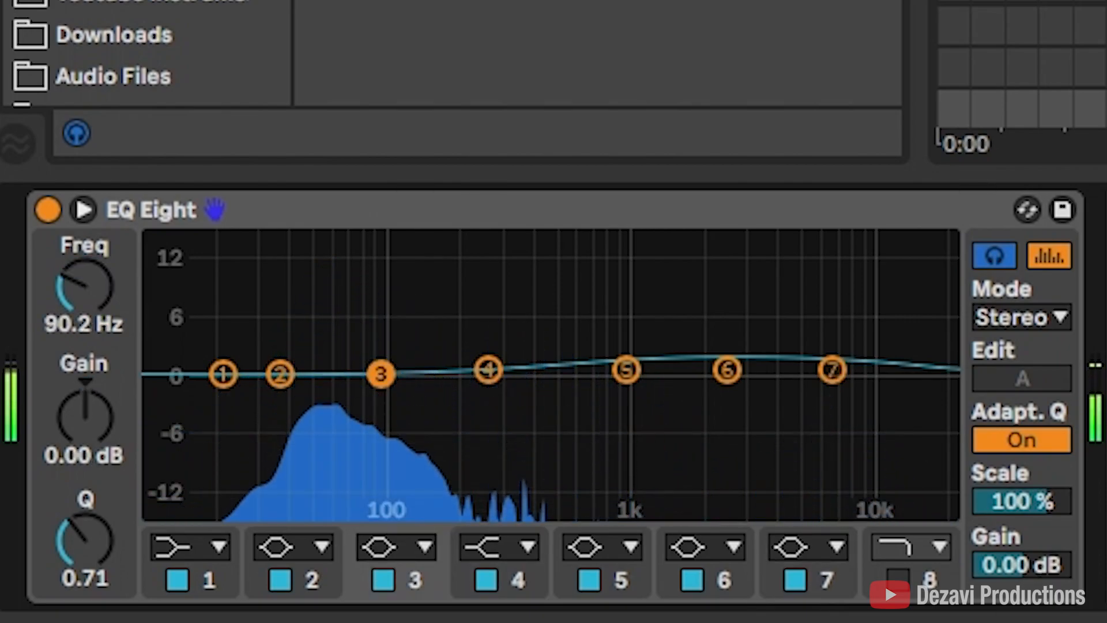
{"action": "left_click", "coordinate": [278, 374]}
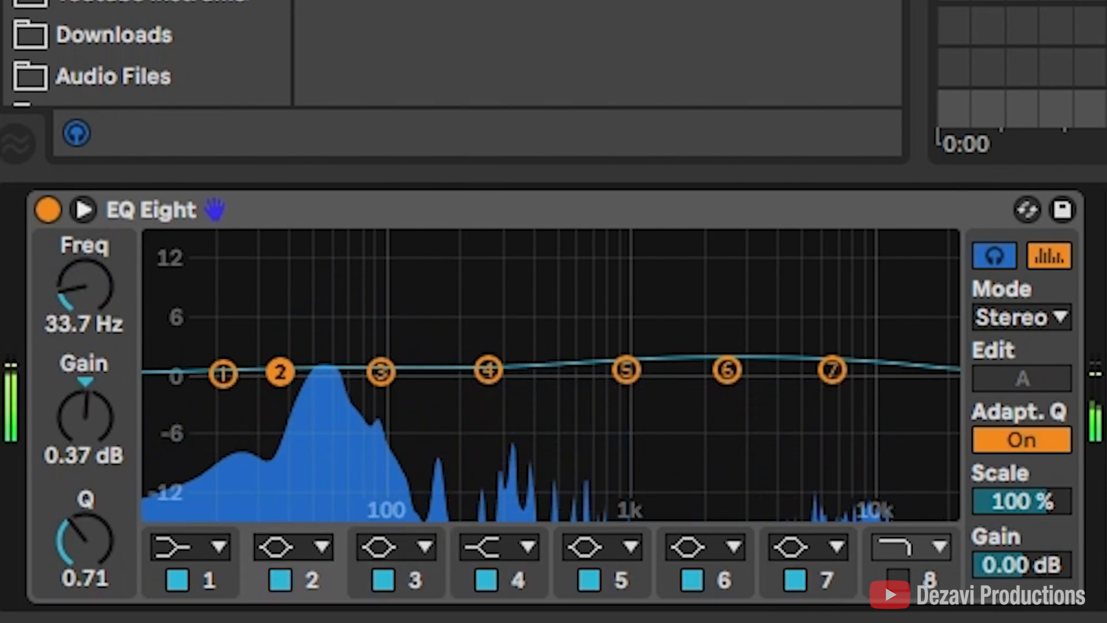
- Raise band 1 to a gain of about 0.37 dB and set its frequency to 24 Hz
{"action": "left_click", "coordinate": [224, 374]}
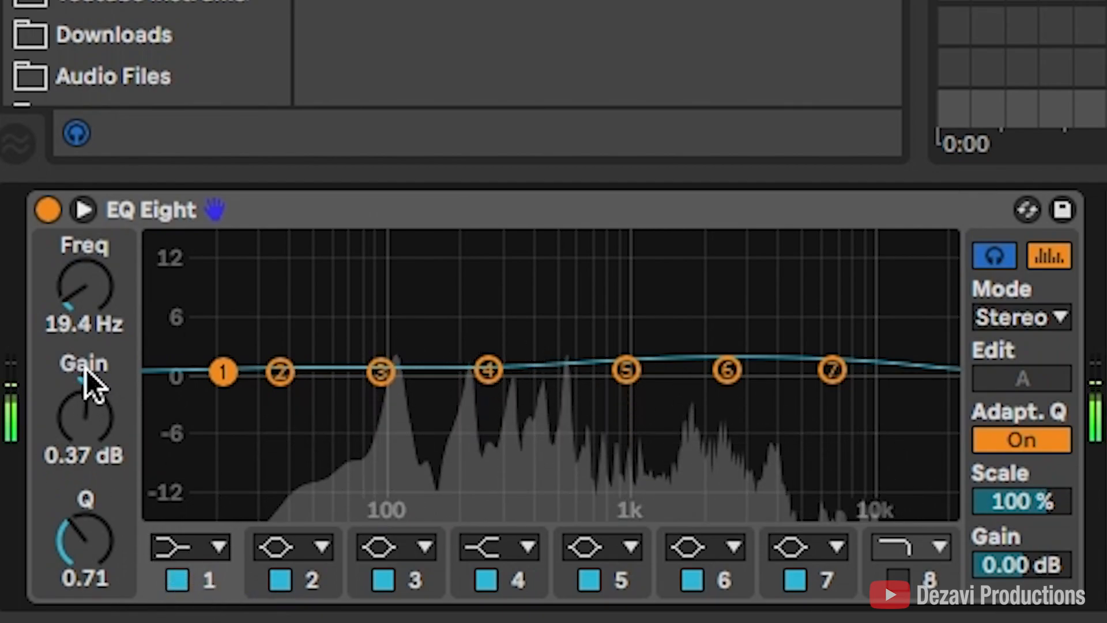
{"action": "left_click", "coordinate": [75, 300]}
{"action": "type", "text": "24"}
{"action": "key", "text": "Return"}
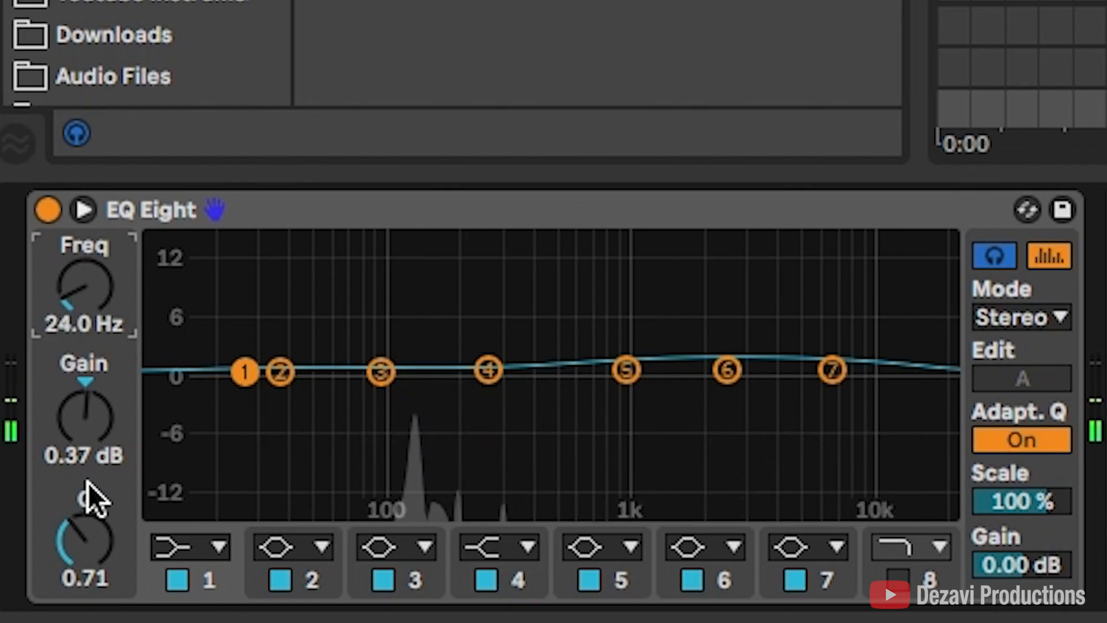
- Set EQ Eight band 1's gain to 2 dB and its Q to 5
{"action": "left_click", "coordinate": [74, 462]}
{"action": "type", "text": "2"}
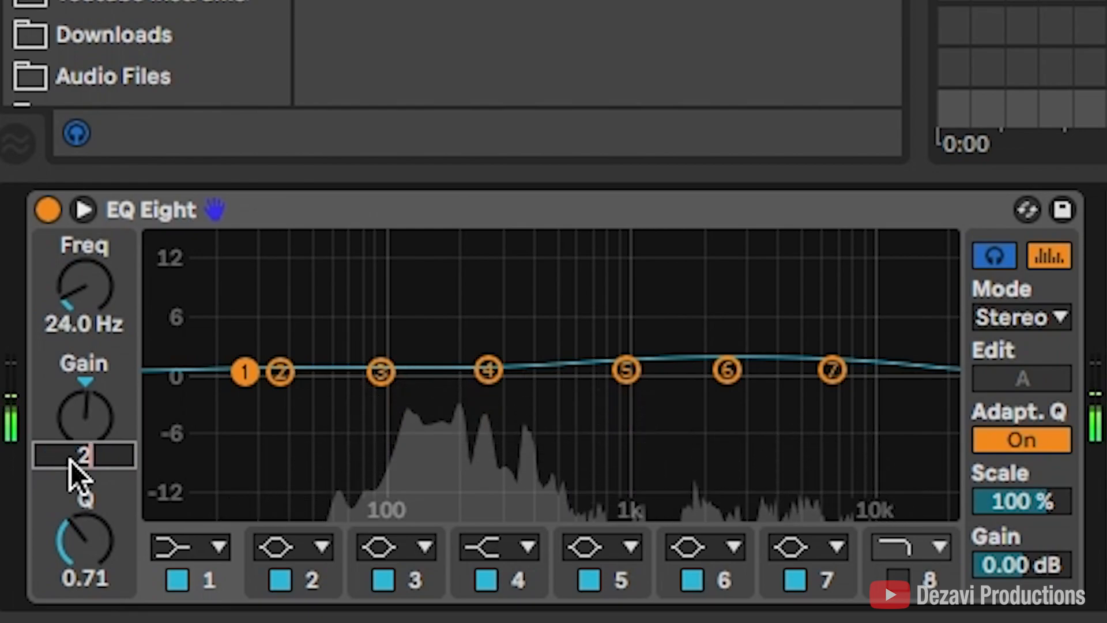
{"action": "key", "text": "Return"}
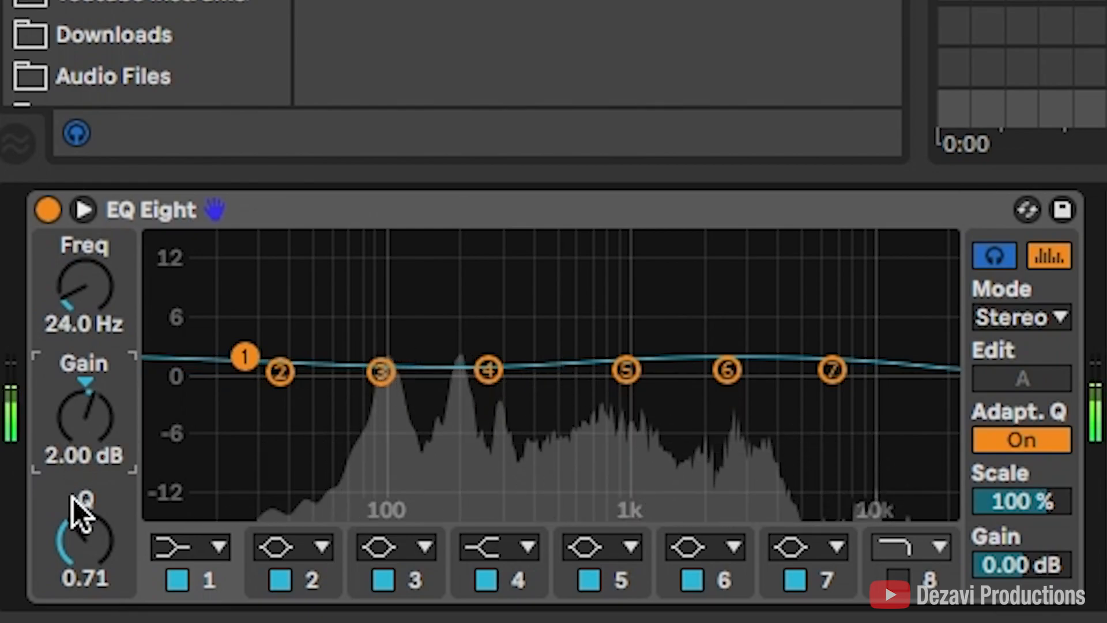
{"action": "left_click", "coordinate": [79, 584]}
{"action": "type", "text": "5"}
{"action": "key", "text": "Return"}
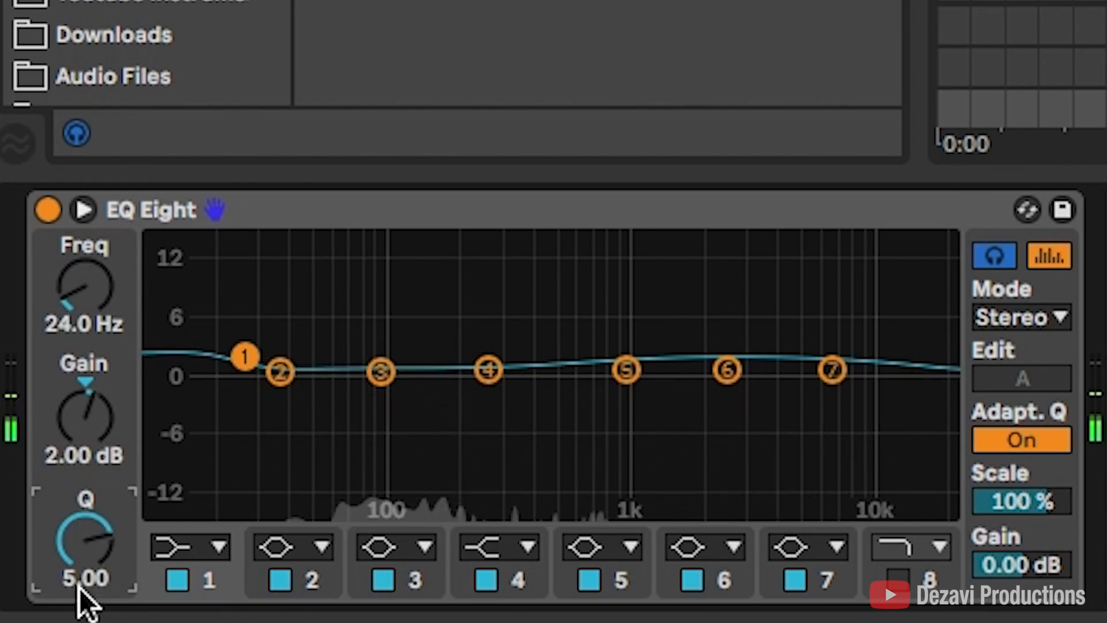
- Set the frequency of EQ Eight band 2 to 54 Hz
{"action": "left_click", "coordinate": [311, 579]}
{"action": "left_click", "coordinate": [78, 315]}
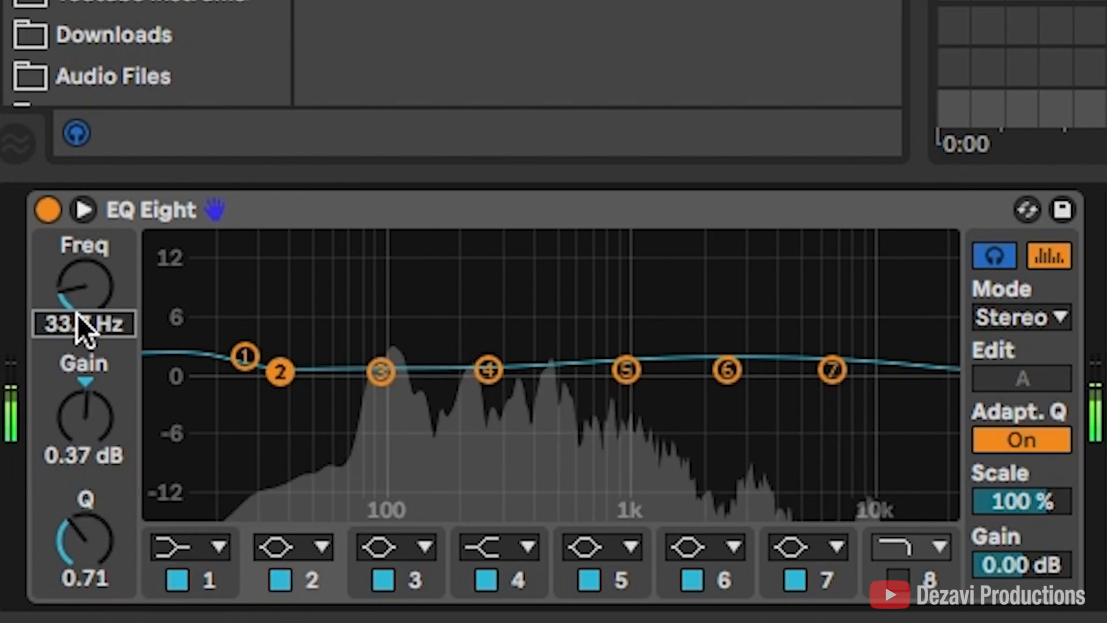
{"action": "type", "text": "54"}
{"action": "key", "text": "Return"}
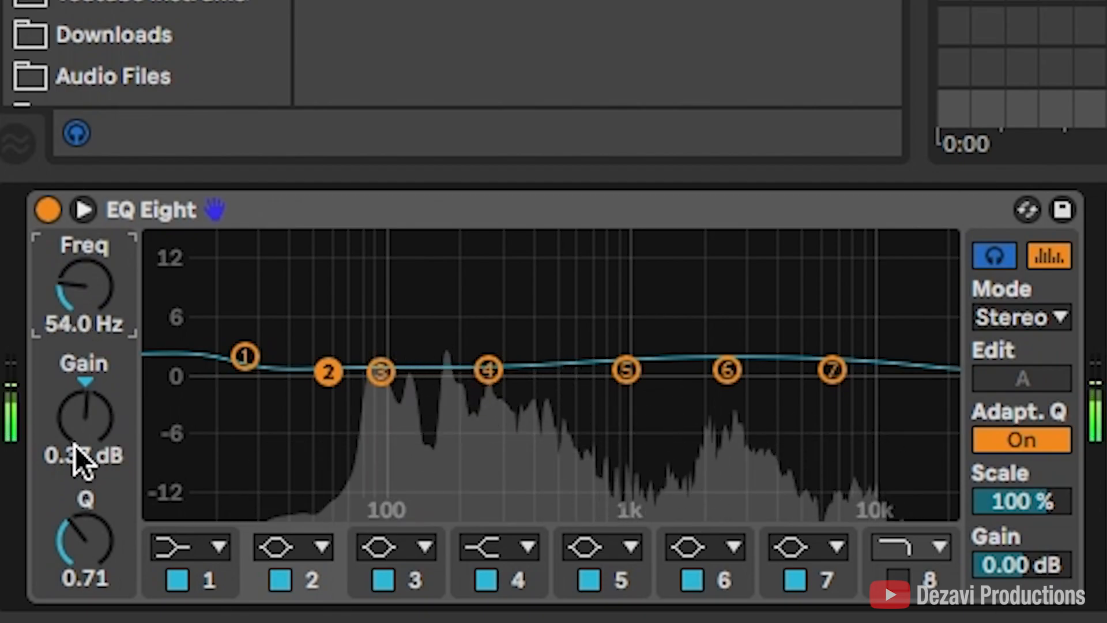
- Set EQ Eight band 3 to a frequency of 135 Hz, a gain of 1.20 dB and a Q of 1.70
{"action": "left_click", "coordinate": [407, 586]}
{"action": "left_click", "coordinate": [77, 318]}
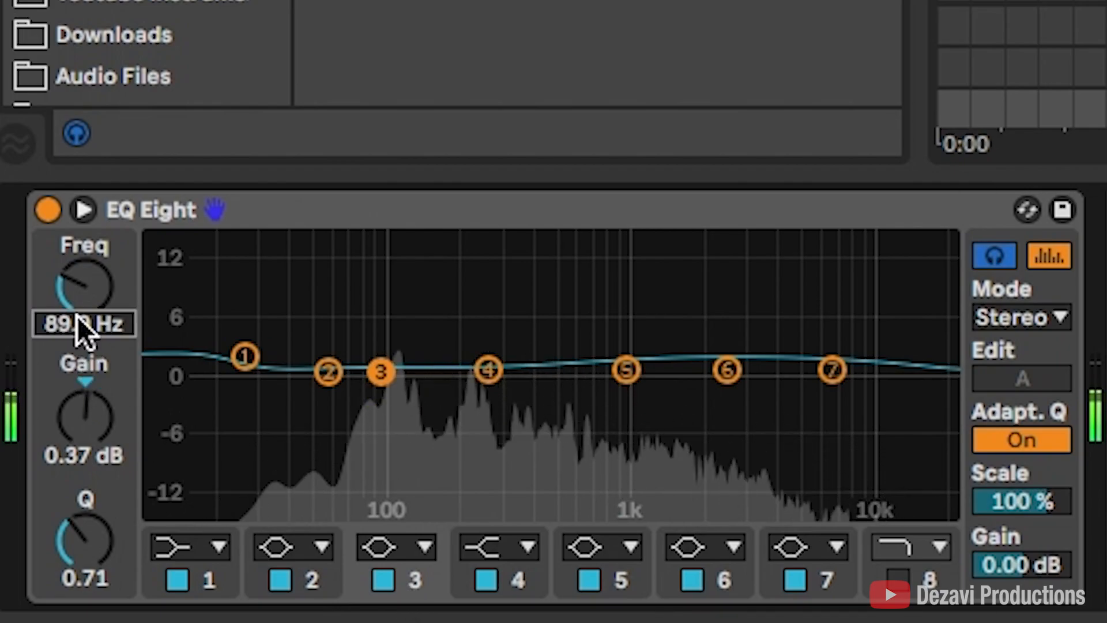
{"action": "type", "text": "130"}
{"action": "key", "text": "Return"}
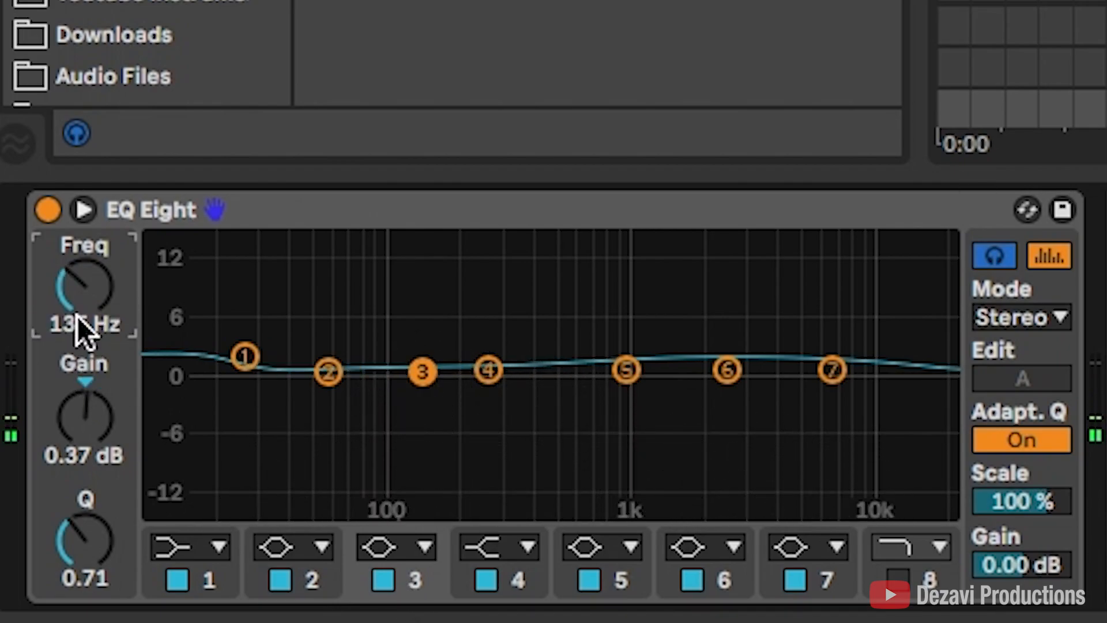
{"action": "left_click", "coordinate": [83, 456]}
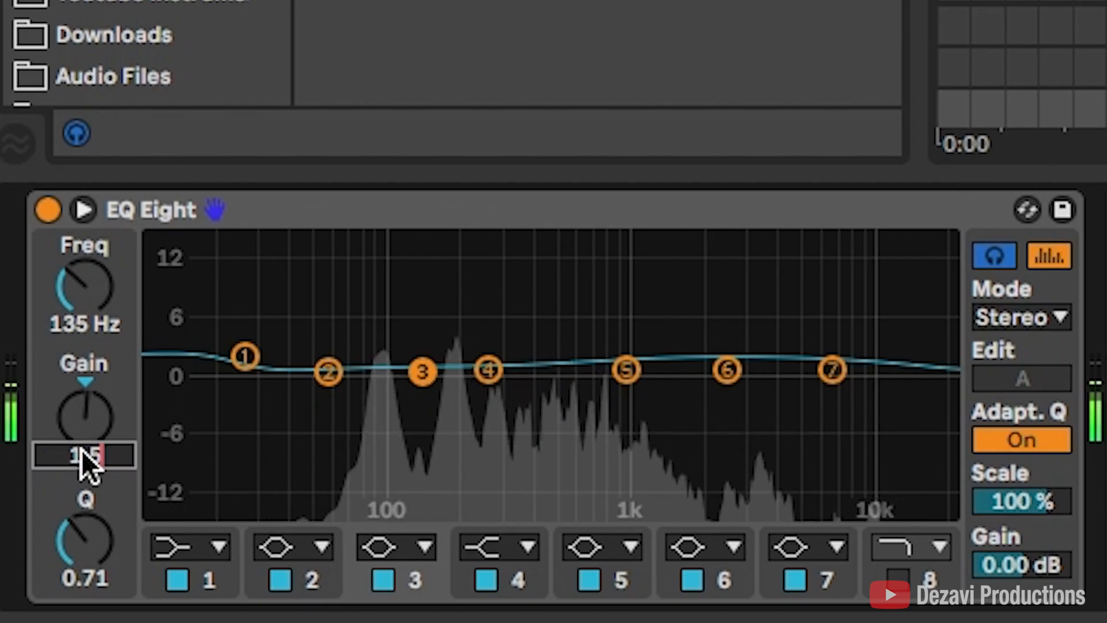
{"action": "key", "text": "Return"}
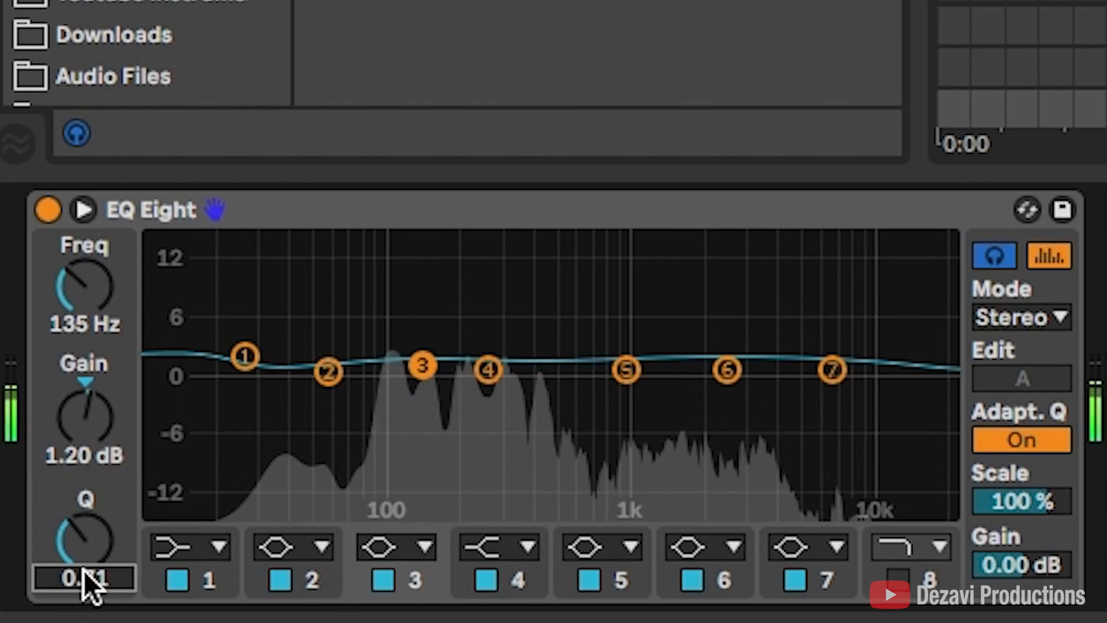
{"action": "type", "text": "1.7"}
{"action": "key", "text": "Return"}
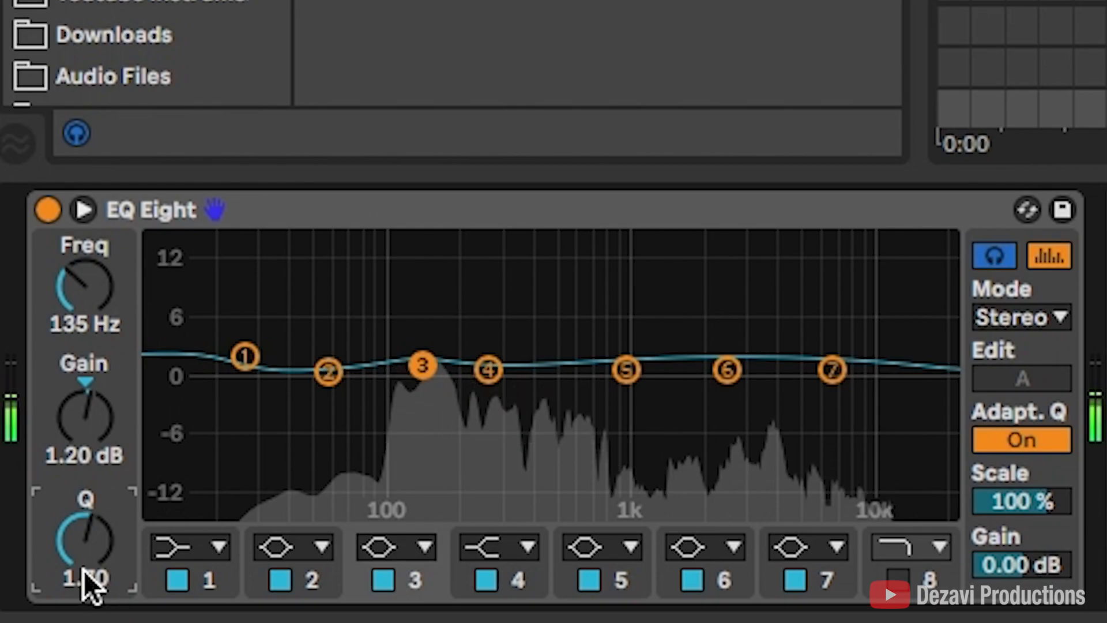
- Set EQ Eight band 4 to a frequency of 337 Hz and a gain of 0.12 dB
{"action": "left_click", "coordinate": [517, 579]}
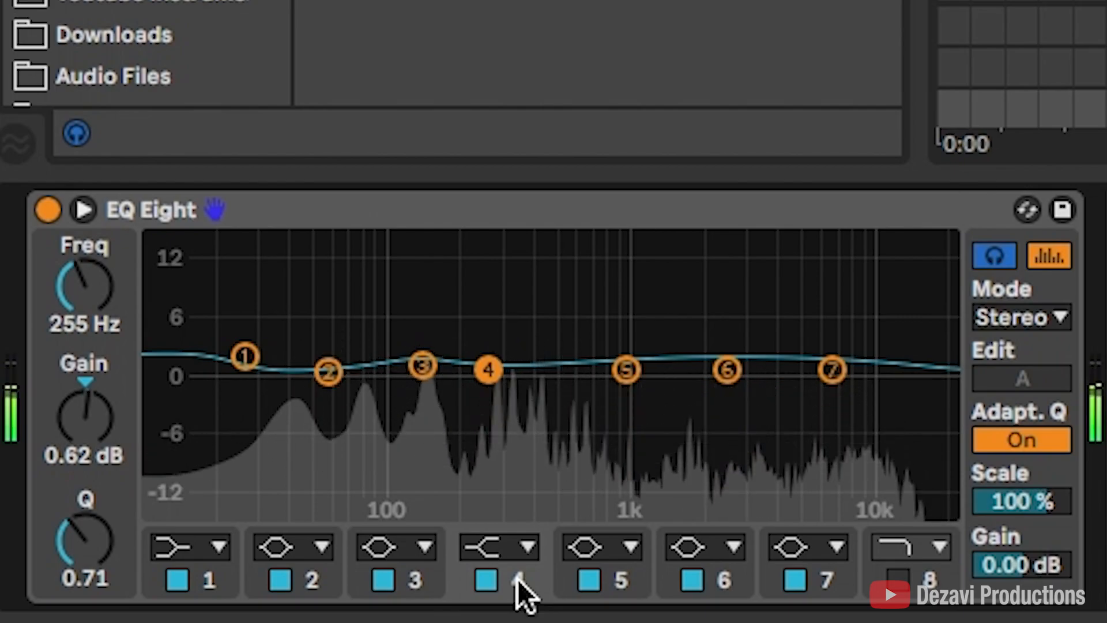
{"action": "left_click", "coordinate": [65, 316]}
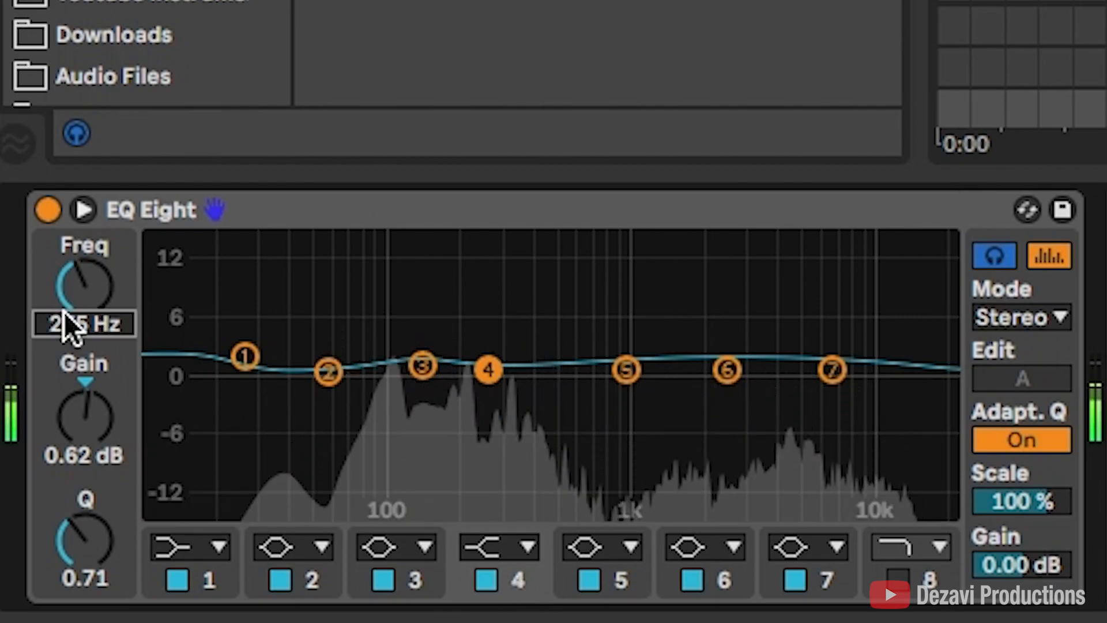
{"action": "type", "text": "337"}
{"action": "key", "text": "Return"}
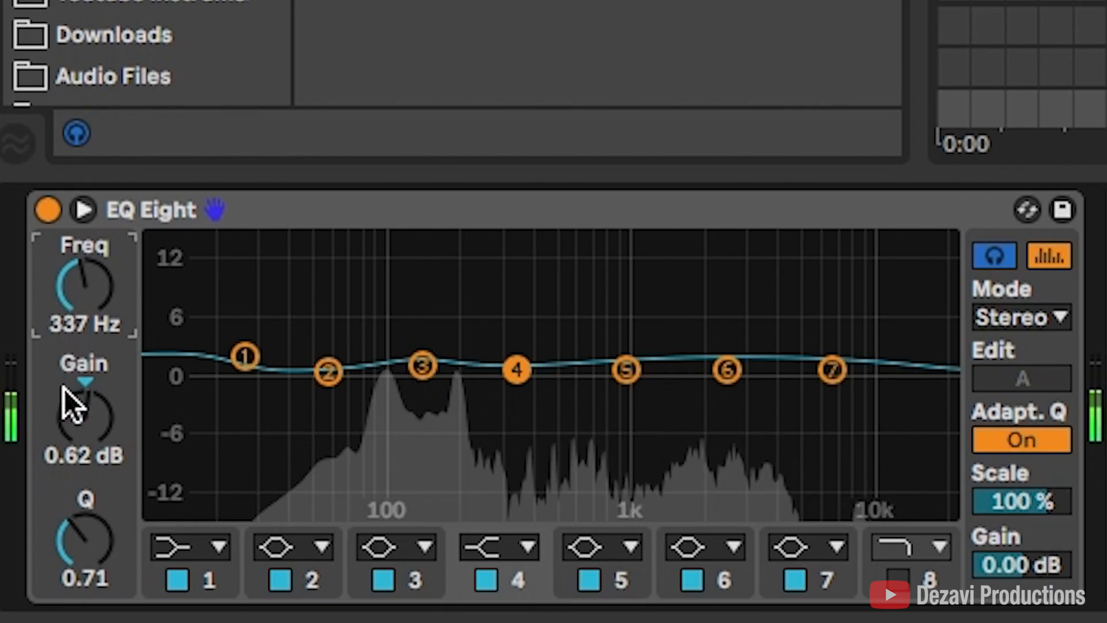
{"action": "left_click", "coordinate": [77, 458]}
{"action": "key", "text": "BackSpace"}
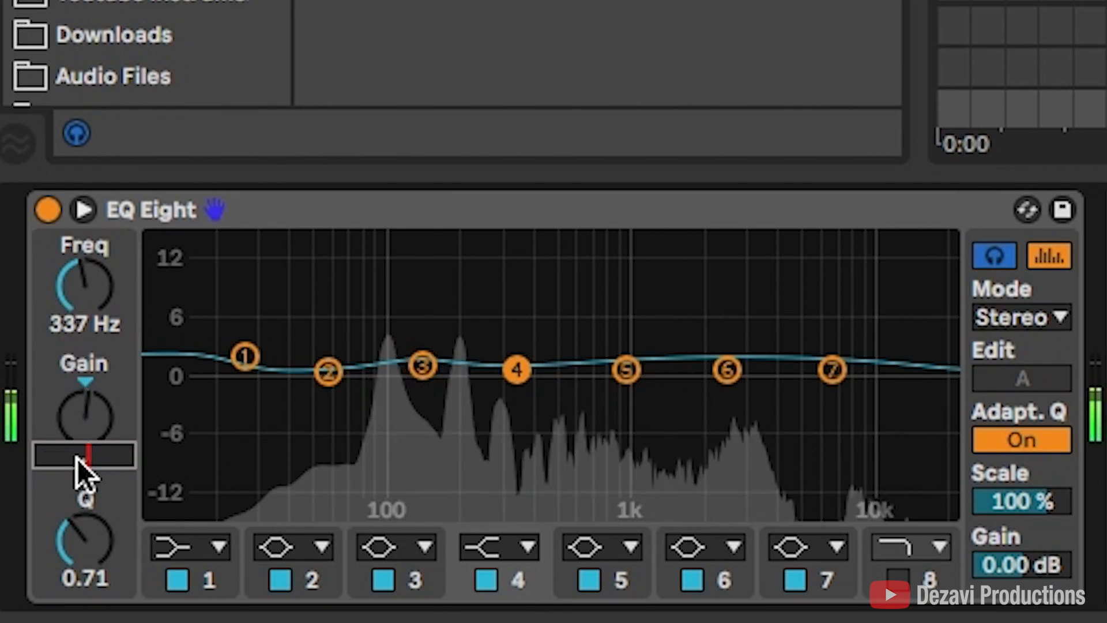
{"action": "type", "text": "0.12"}
{"action": "key", "text": "Return"}
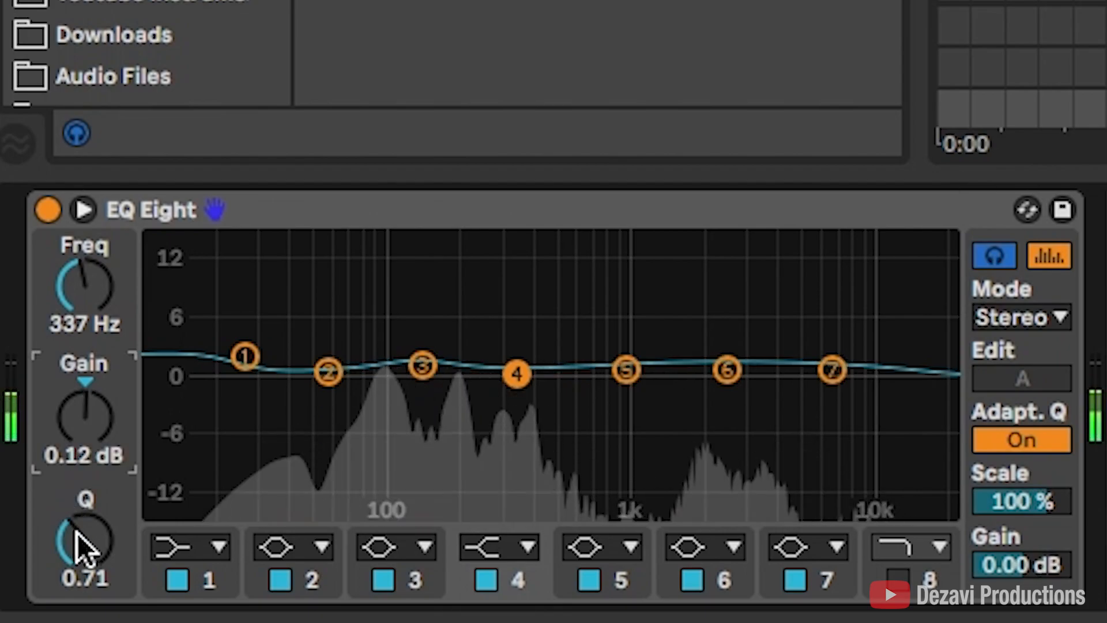
- Audition EQ Eight band 5 and raise its gain to about 1.36 dB, keeping it at 979 Hz
{"action": "left_click", "coordinate": [614, 579]}
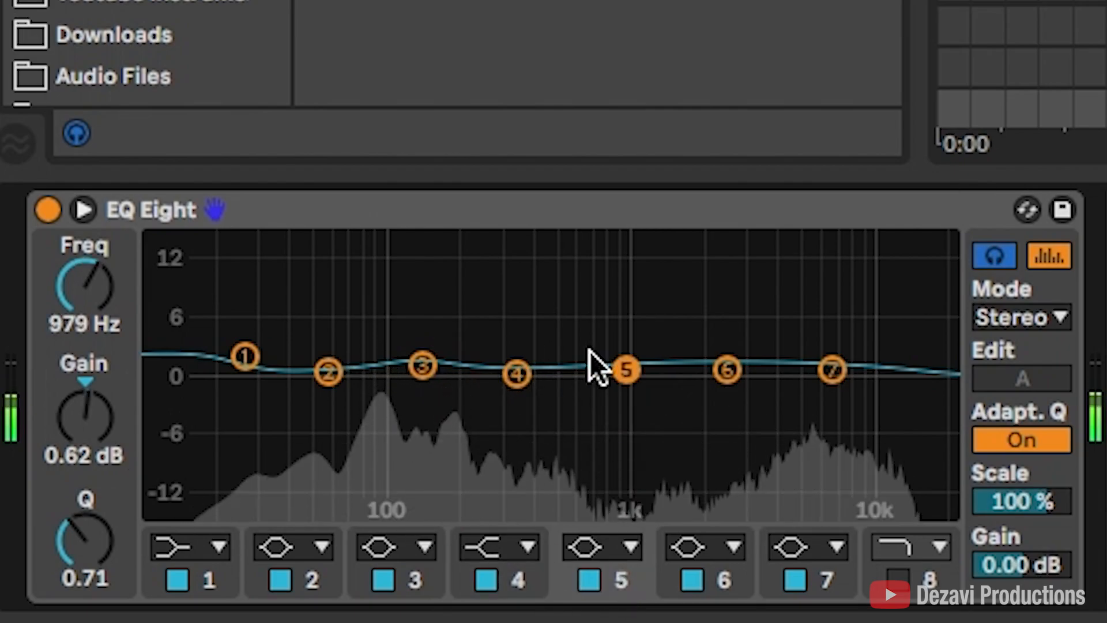
{"action": "left_click", "coordinate": [627, 367]}
{"action": "left_click_drag", "start_coordinate": [626, 370], "coordinate": [627, 363]}
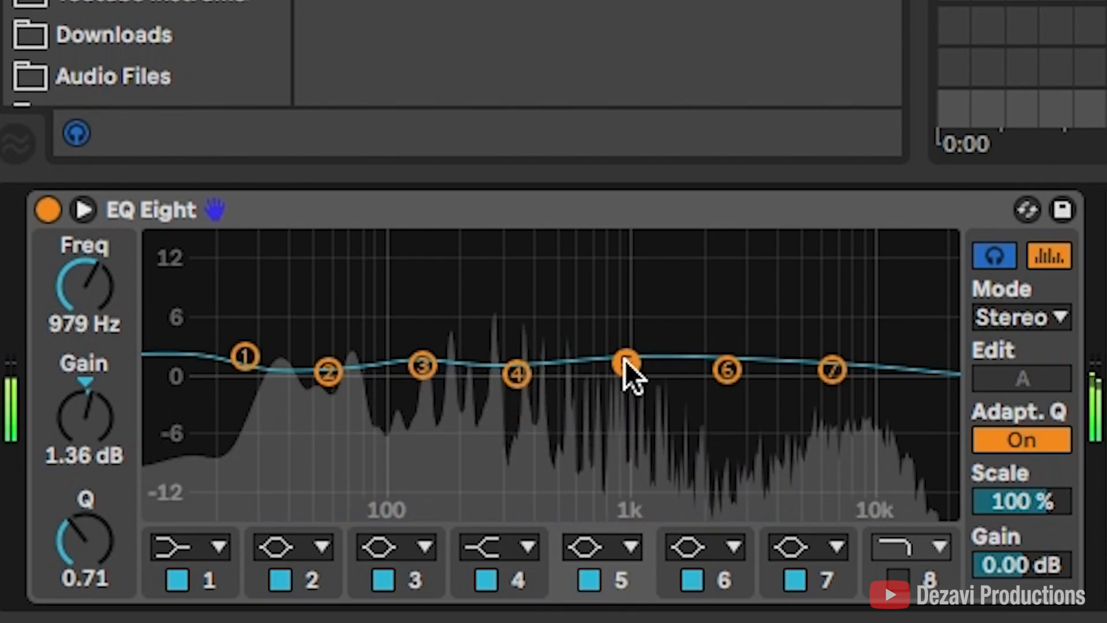
- Audition band 6 and cut it at about 2.45 kHz, with a gain of -1.5 dB and a Q of 0.6
{"action": "left_click", "coordinate": [715, 580]}
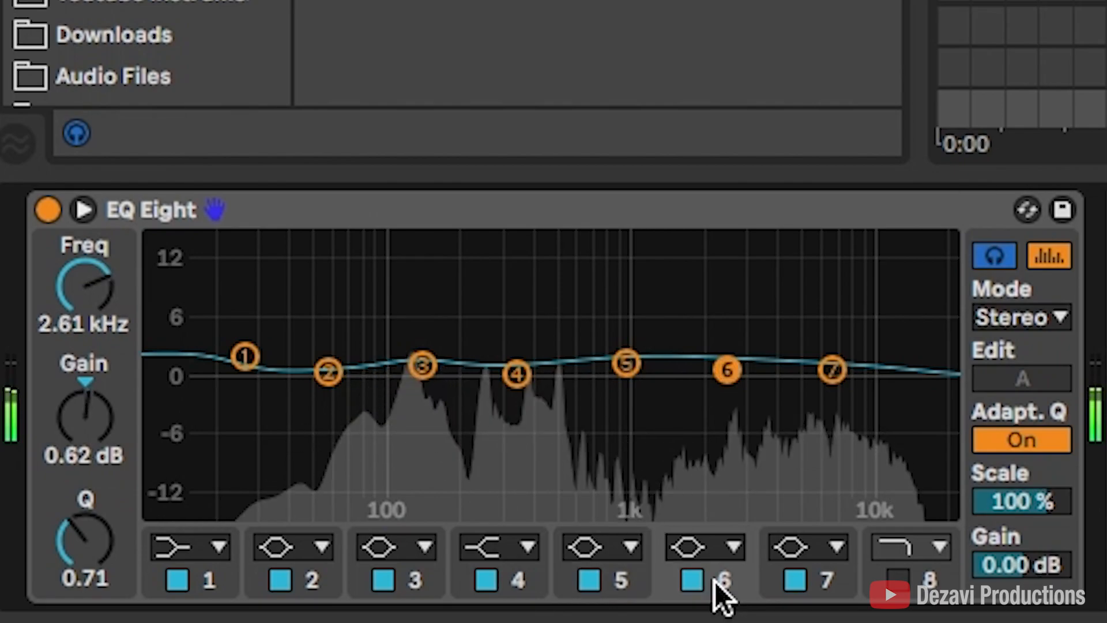
{"action": "left_click", "coordinate": [725, 366]}
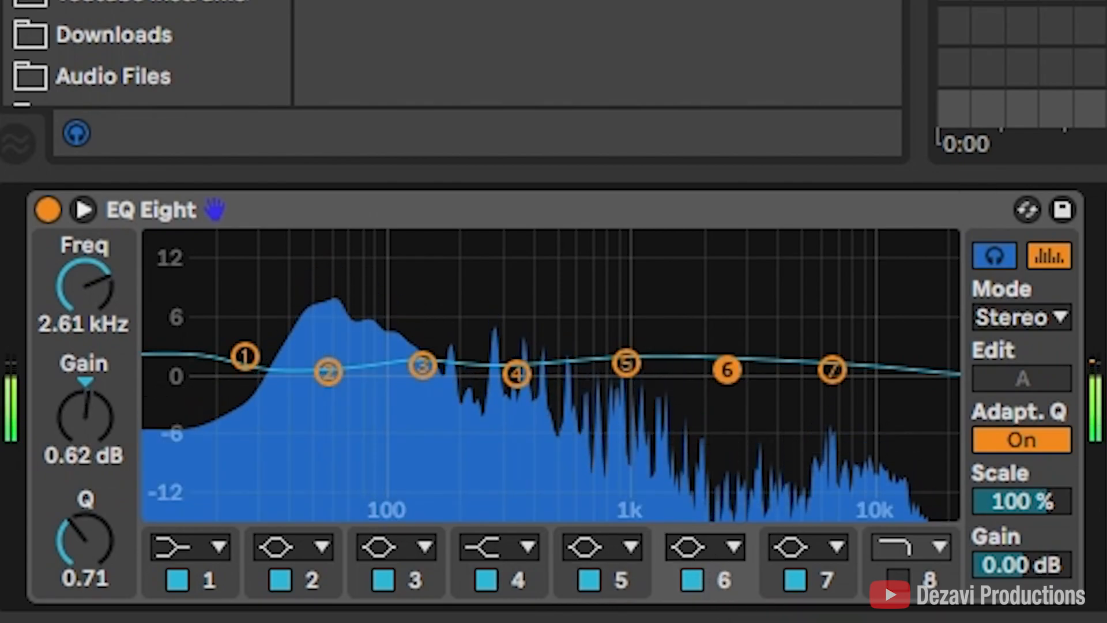
{"action": "left_click_drag", "start_coordinate": [727, 369], "coordinate": [725, 369]}
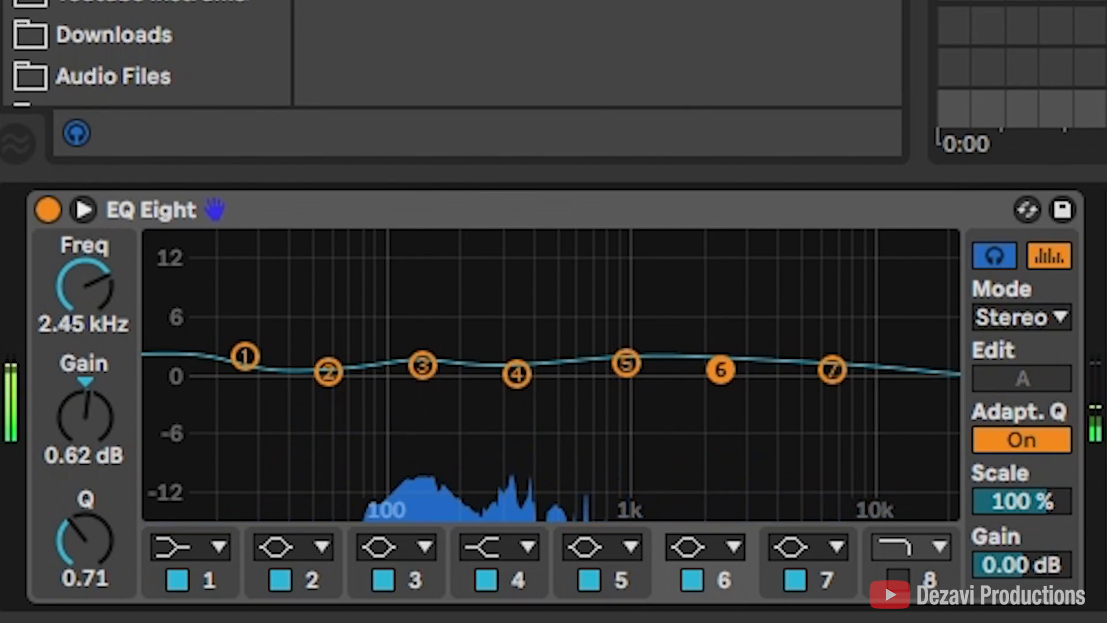
{"action": "left_click_drag", "start_coordinate": [718, 370], "coordinate": [718, 374]}
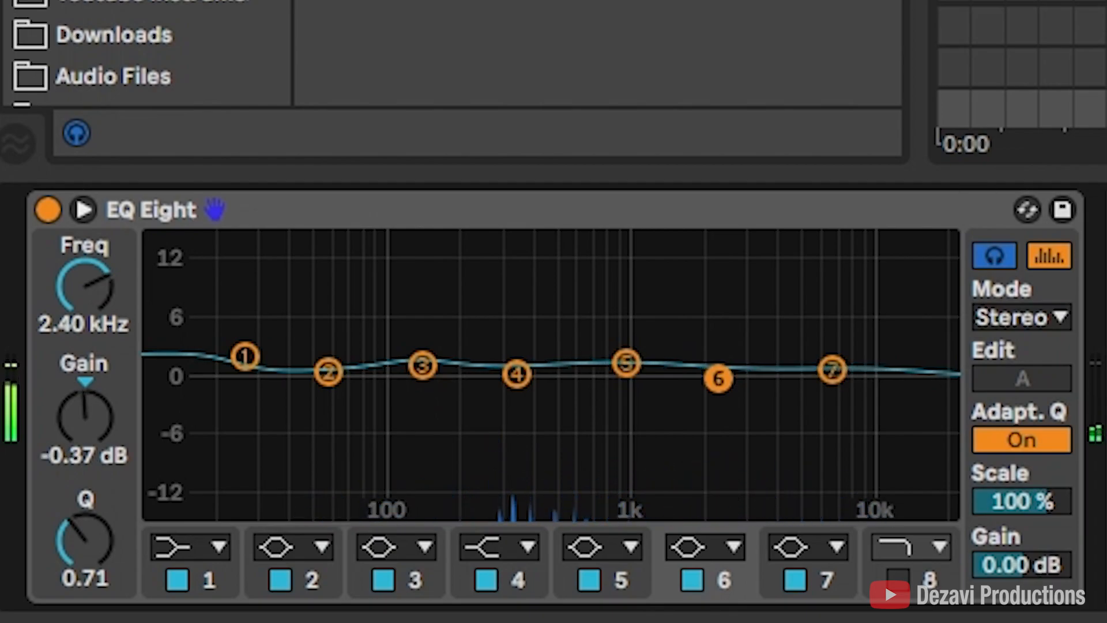
{"action": "left_click_drag", "start_coordinate": [718, 380], "coordinate": [721, 389]}
{"action": "type", "text": "-1.5"}
{"action": "key", "text": "Return"}
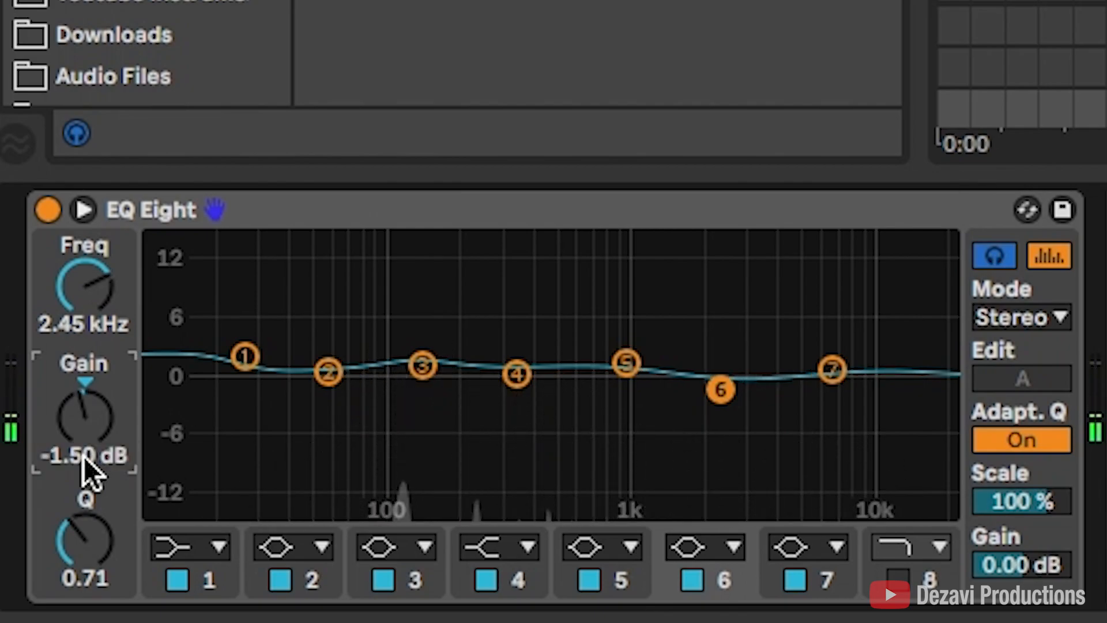
{"action": "left_click", "coordinate": [72, 583]}
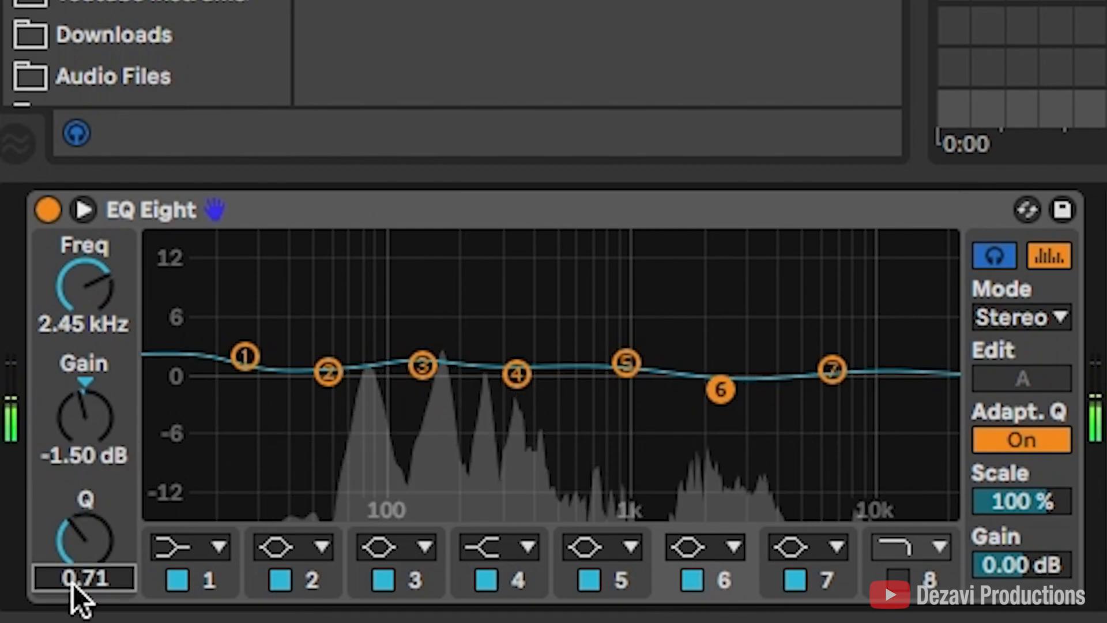
{"action": "type", "text": "0.6"}
{"action": "key", "text": "Return"}
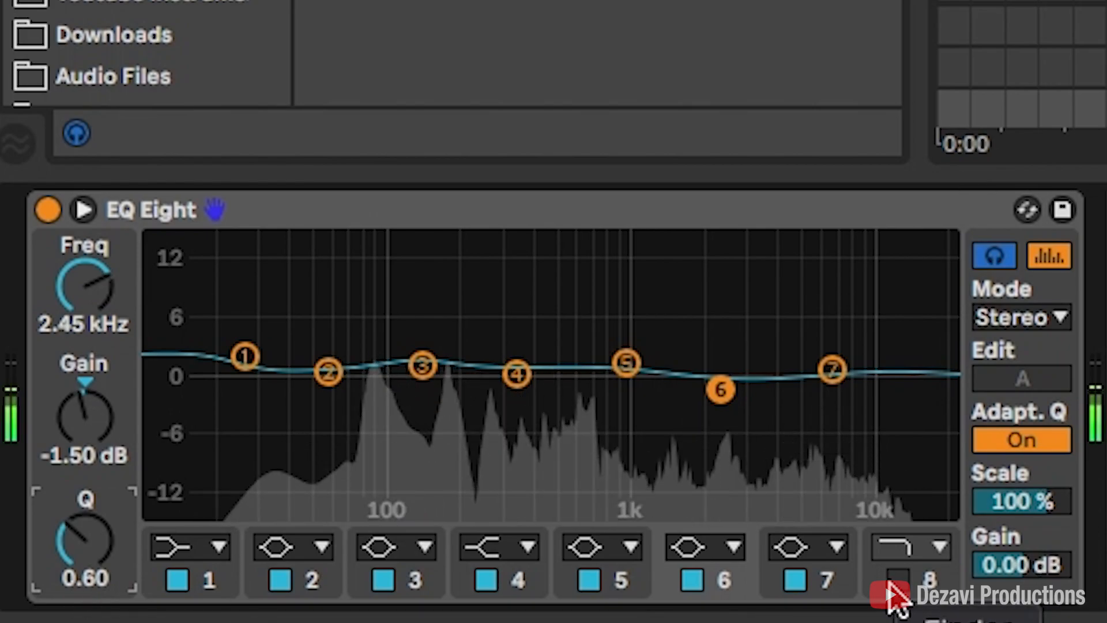
- Audition band 7, move it to about 6.12 kHz with a gain of about 1.36 dB, and set its Q to 0.5
{"action": "left_click", "coordinate": [797, 592]}
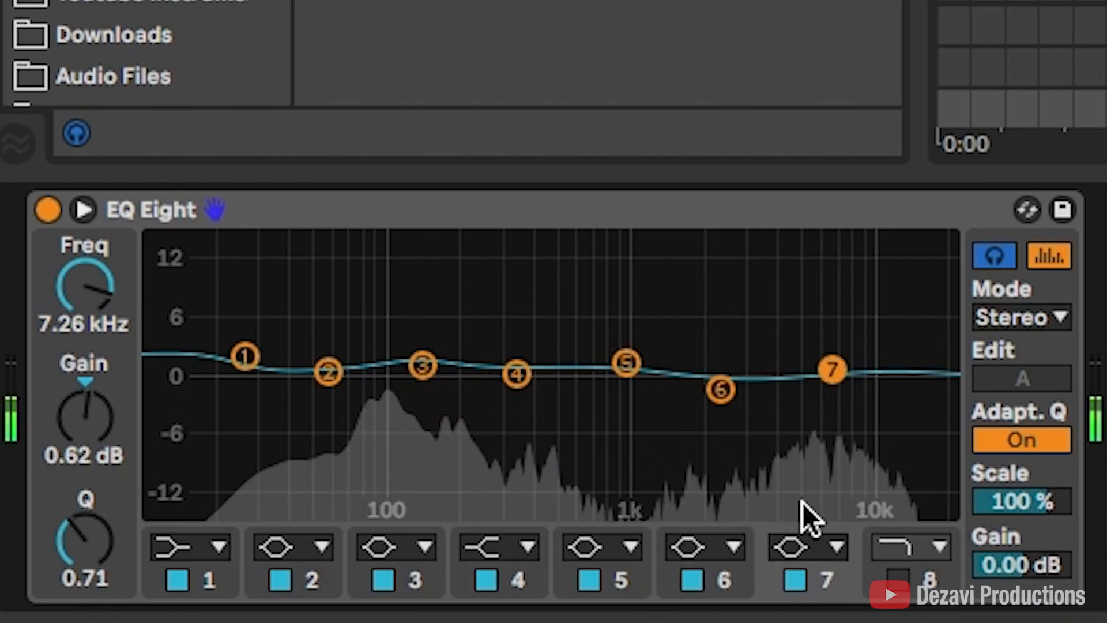
{"action": "left_click", "coordinate": [833, 369]}
{"action": "left_click_drag", "start_coordinate": [833, 369], "coordinate": [817, 367]}
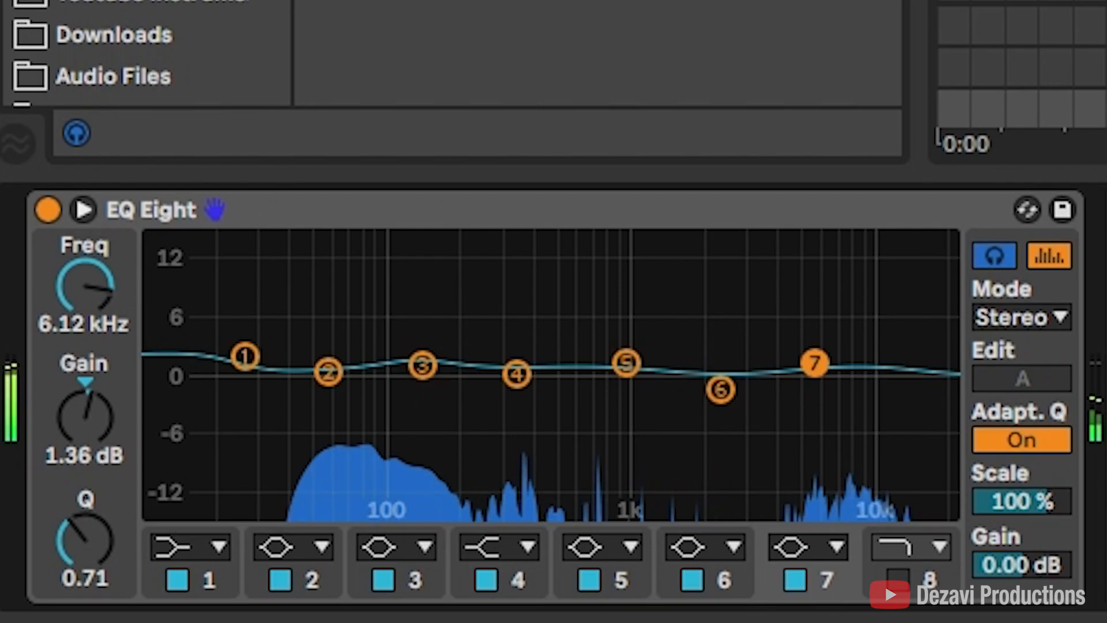
{"action": "left_click", "coordinate": [48, 577]}
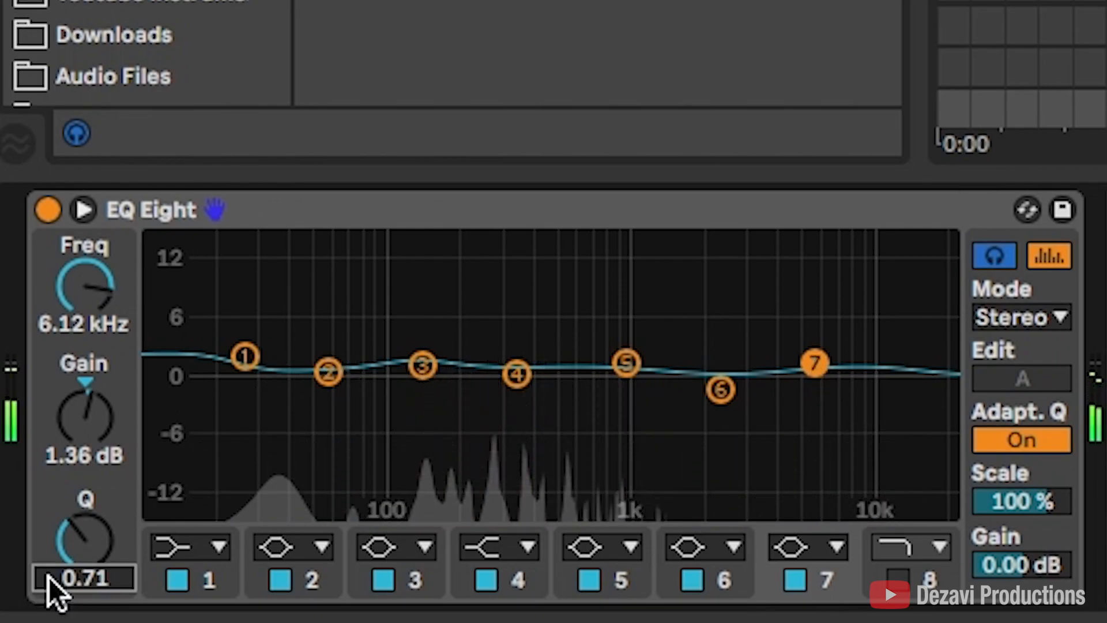
{"action": "type", "text": ".5"}
{"action": "key", "text": "Return"}
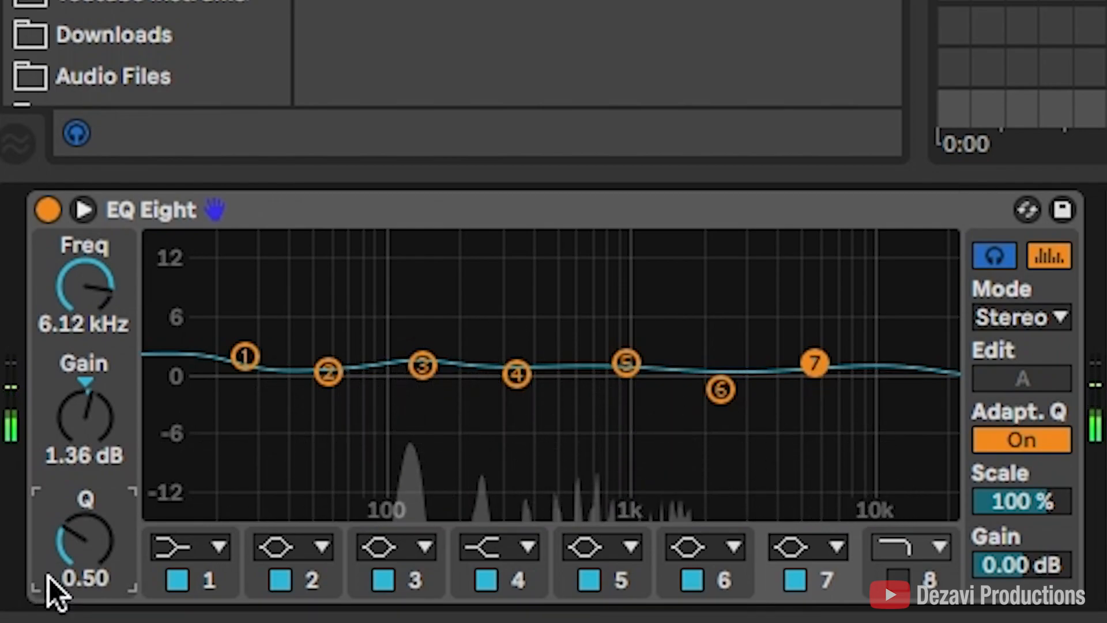
- Refine band 7 to a gain of 1.4 dB and a frequency of 6530 Hz
{"action": "left_click", "coordinate": [68, 443]}
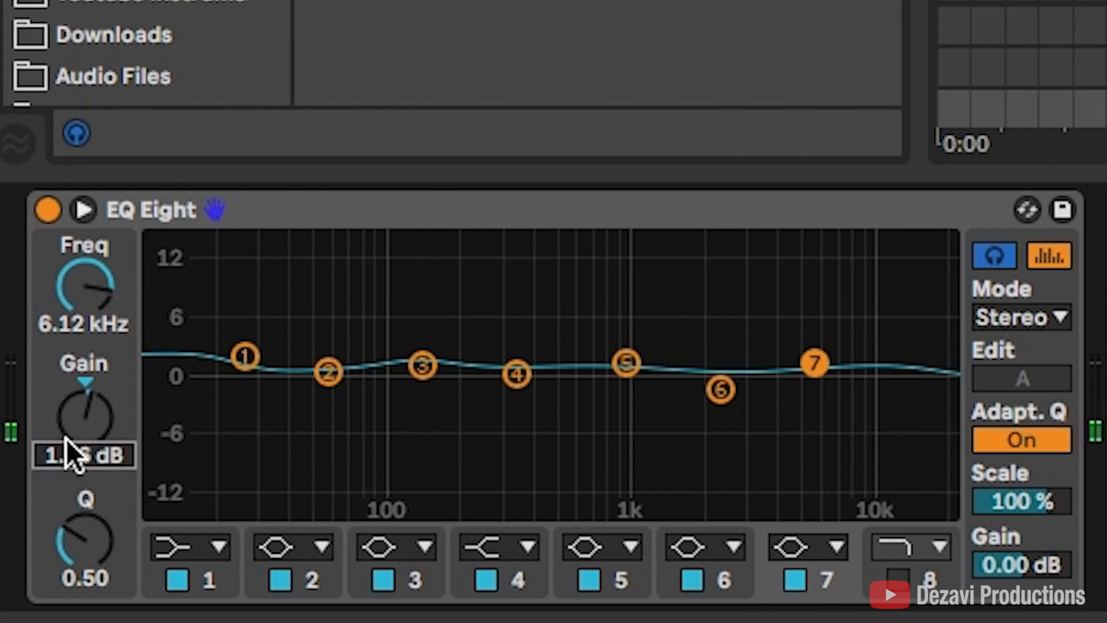
{"action": "type", "text": "1.4"}
{"action": "key", "text": "Return"}
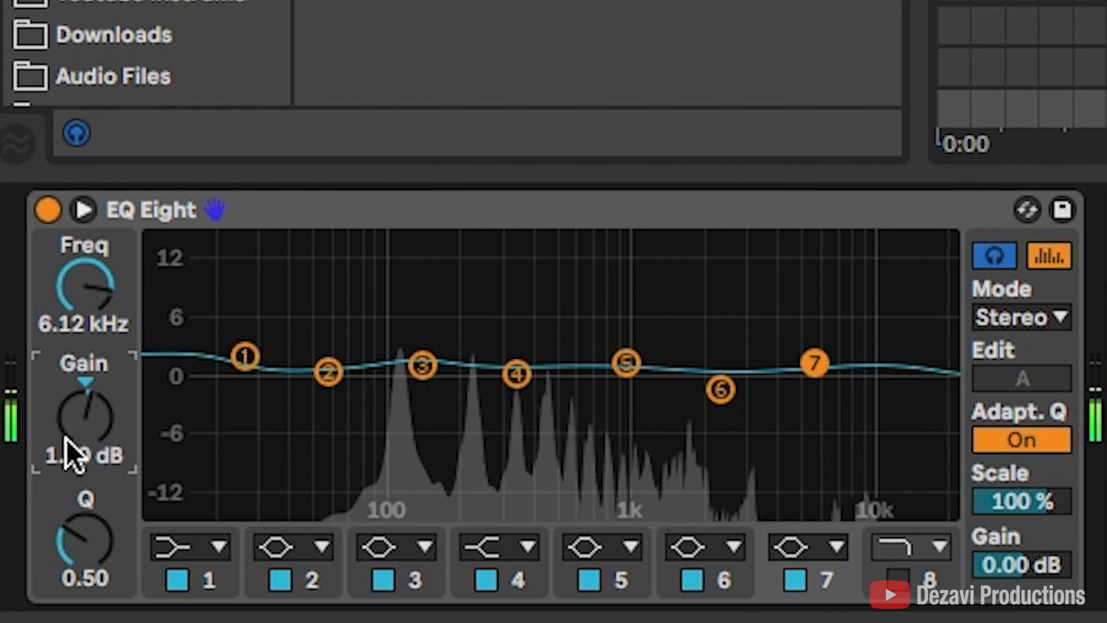
{"action": "left_click", "coordinate": [64, 324]}
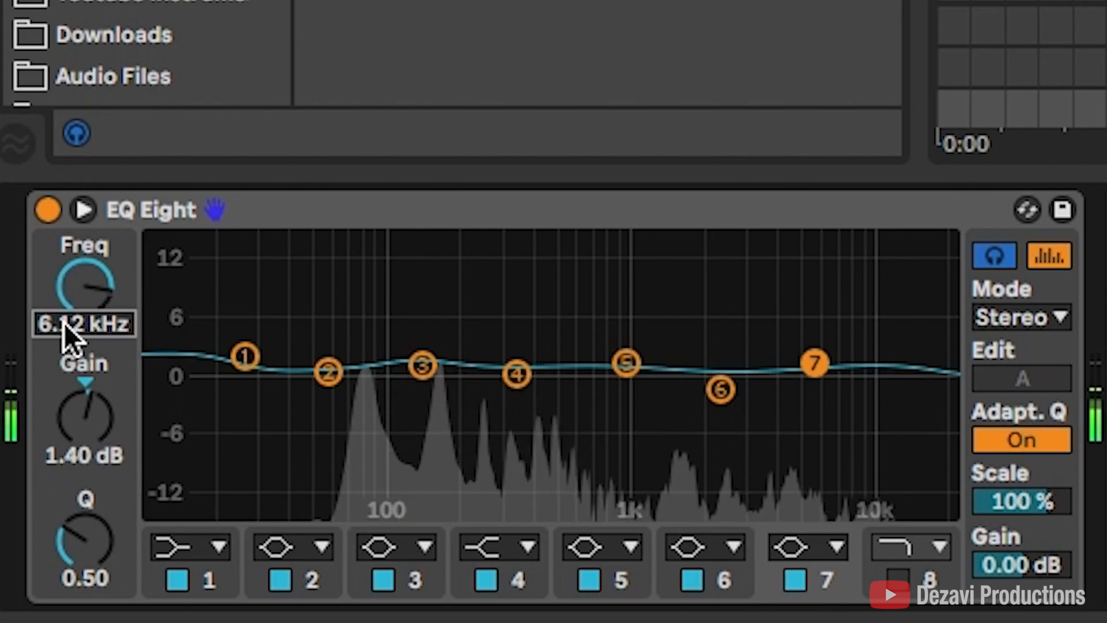
{"action": "type", "text": "6530"}
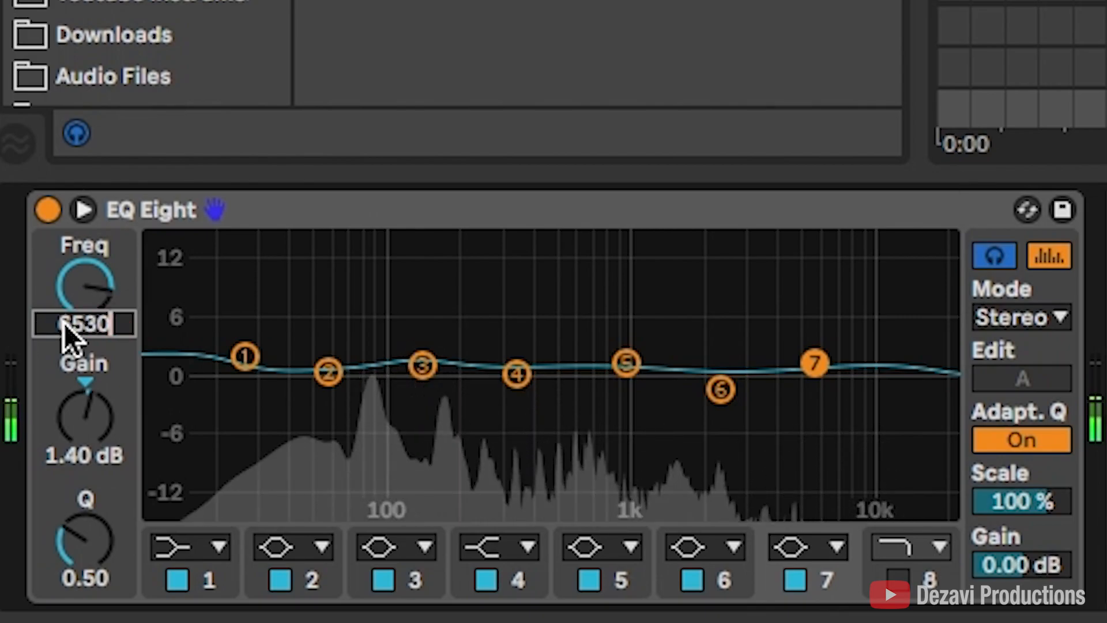
{"action": "key", "text": "Return"}
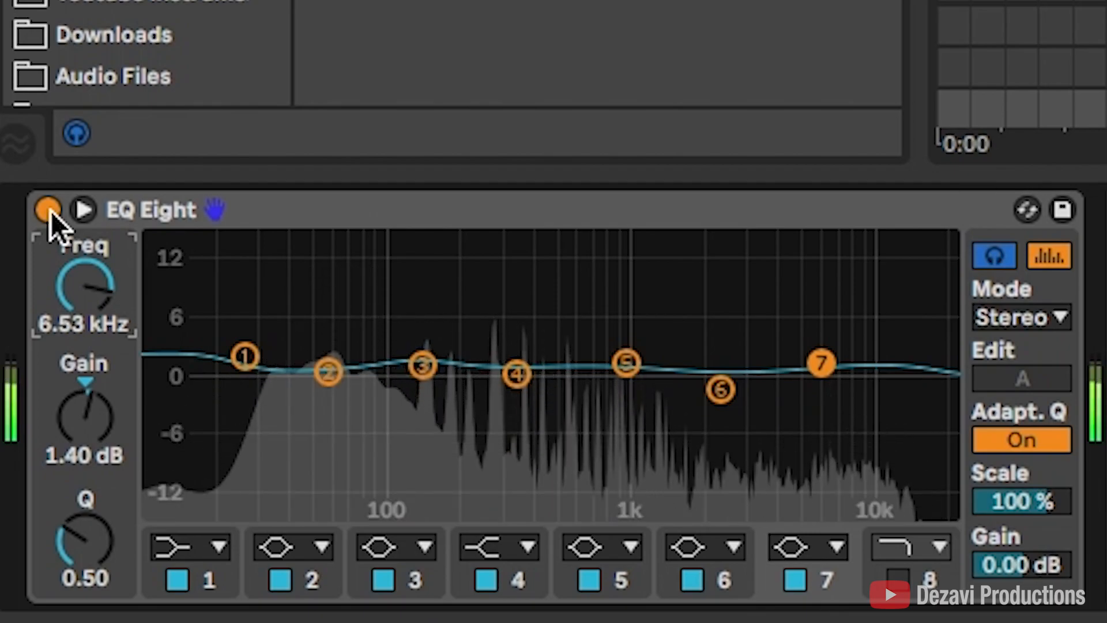
- Bypass EQ Eight briefly and re-enable it to compare the master with and without the EQ
{"action": "left_click", "coordinate": [48, 210]}
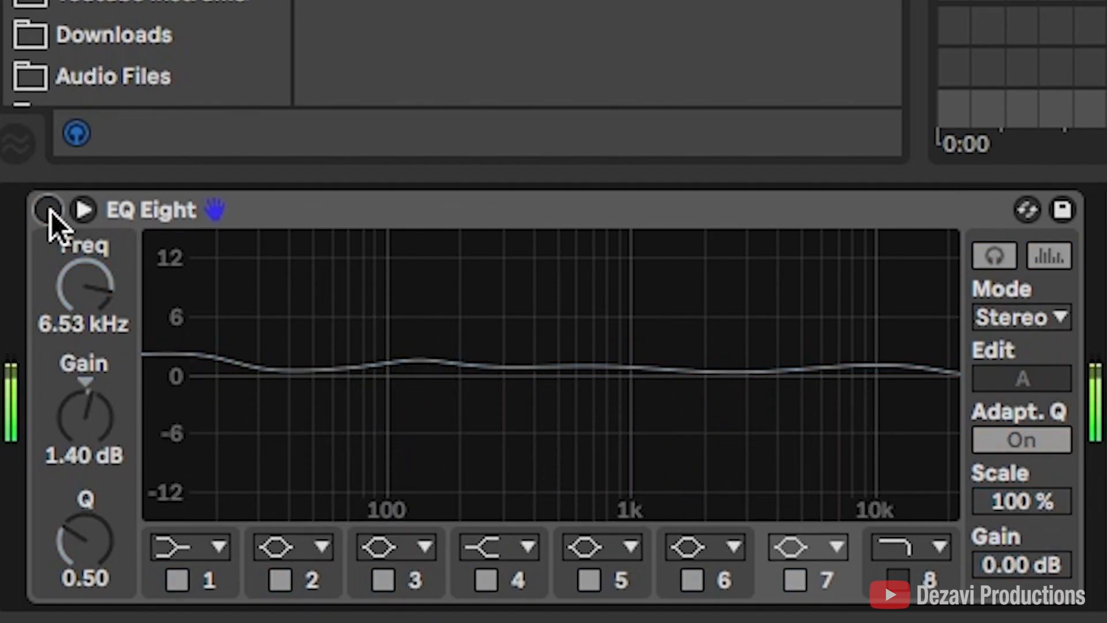
{"action": "left_click", "coordinate": [49, 210]}
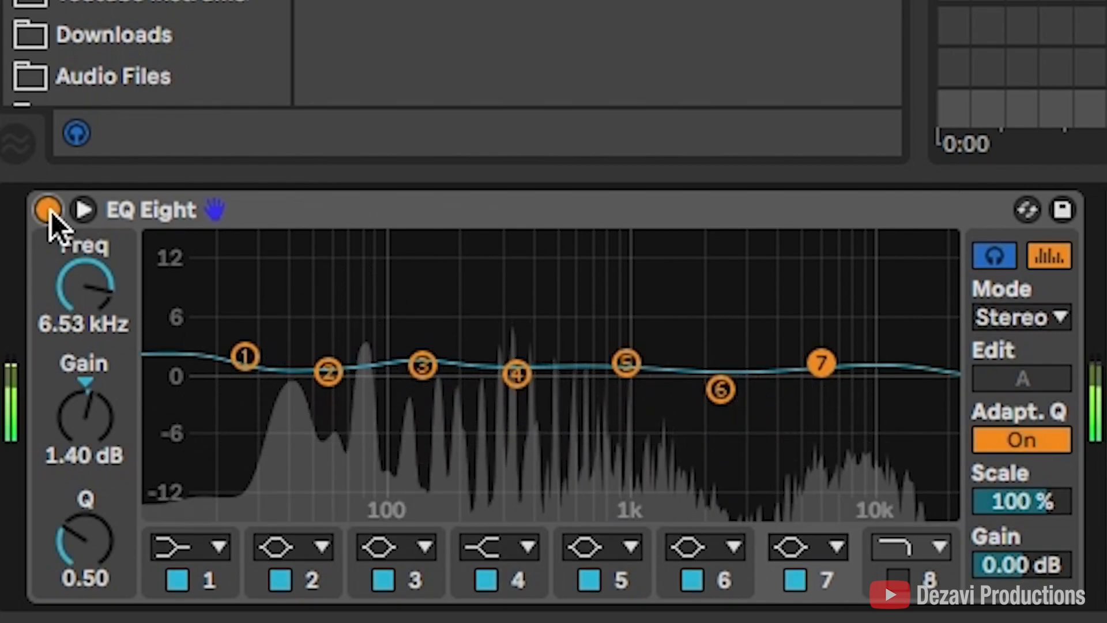
- Switch EQ Eight off and on once more to hear its effect on the master
{"action": "left_click", "coordinate": [49, 210]}
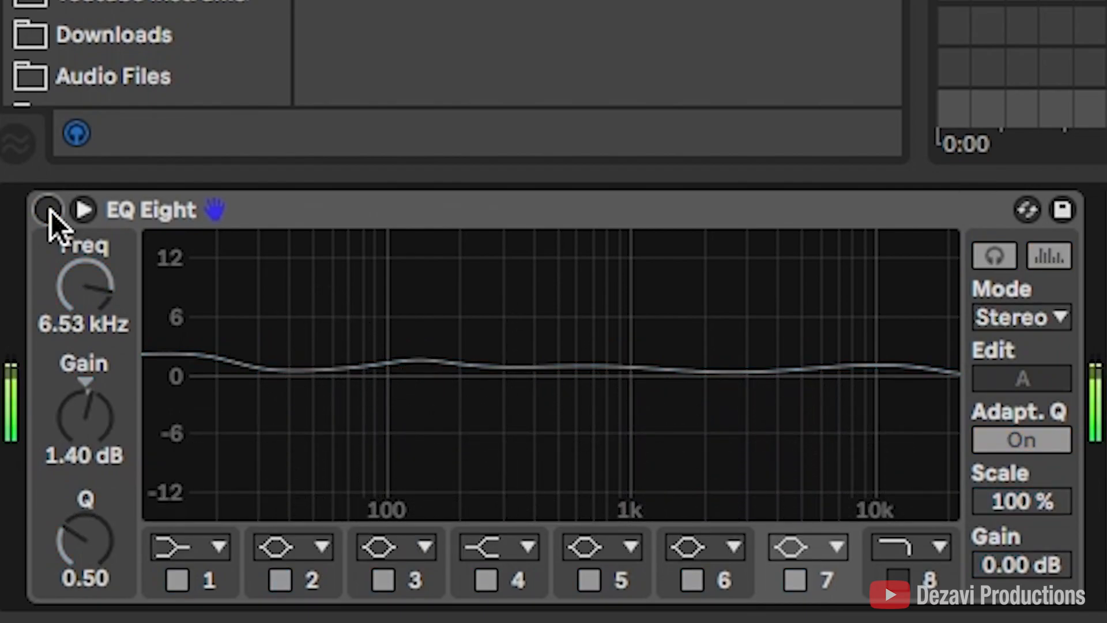
{"action": "left_click", "coordinate": [50, 211]}
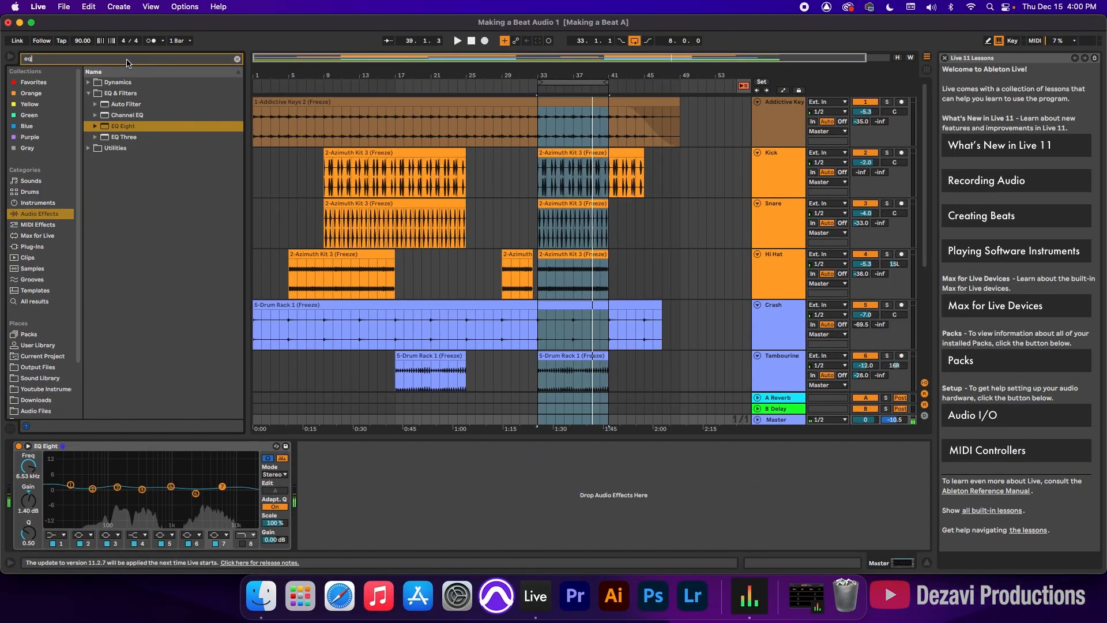
- Search the audio effects for Saturator and add its A Bit Warmer preset after EQ Eight on the Master track
{"action": "type", "text": "saturat"}
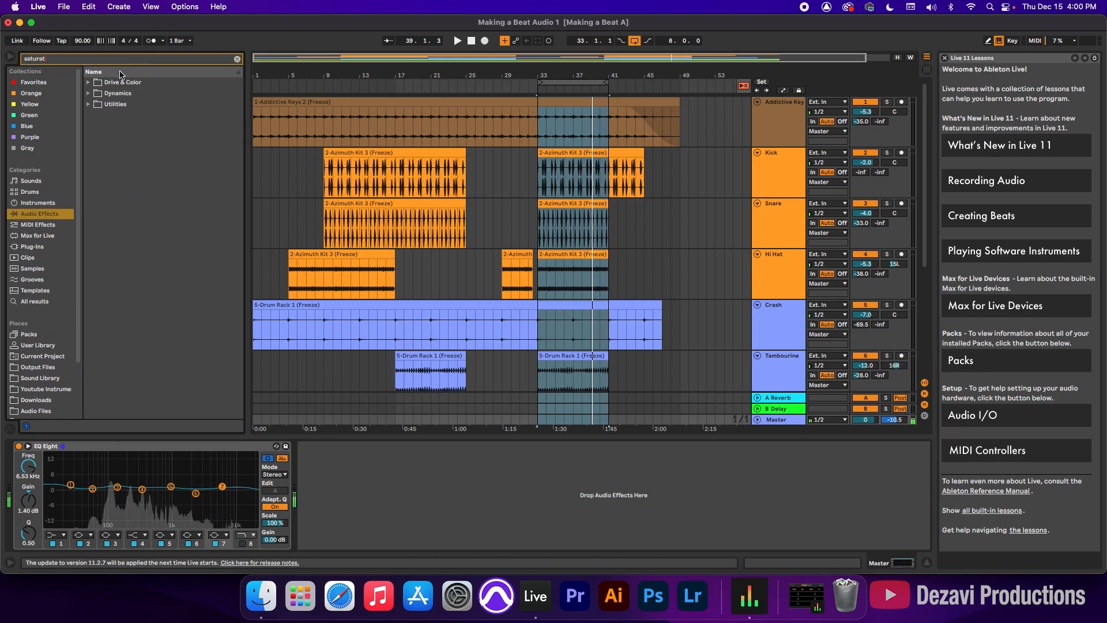
{"action": "left_click", "coordinate": [89, 84]}
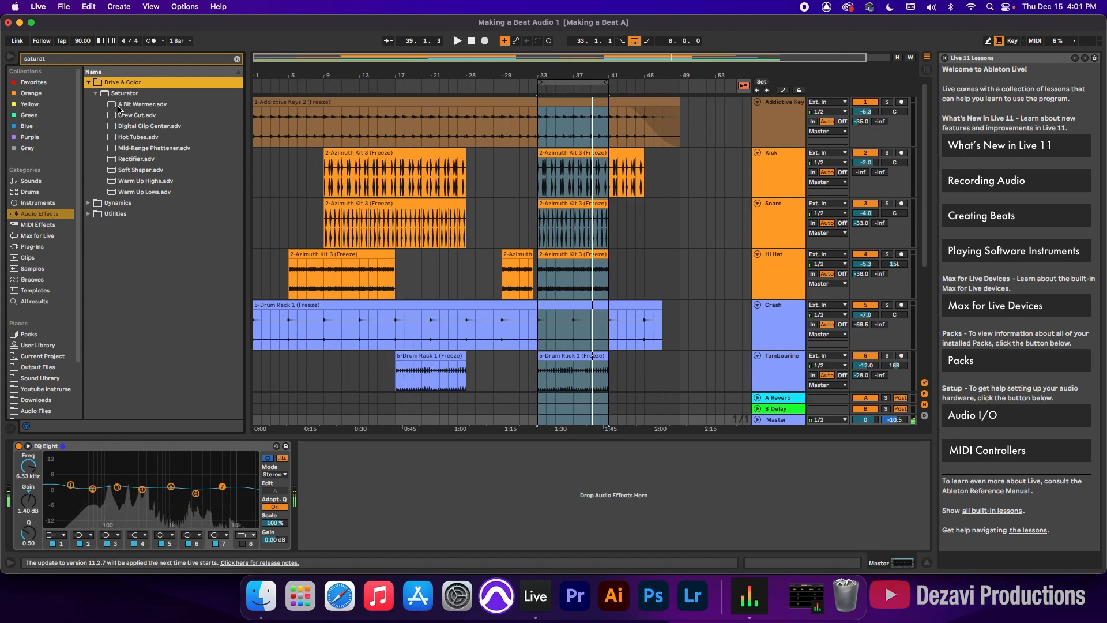
{"action": "left_click_drag", "start_coordinate": [119, 105], "coordinate": [375, 486]}
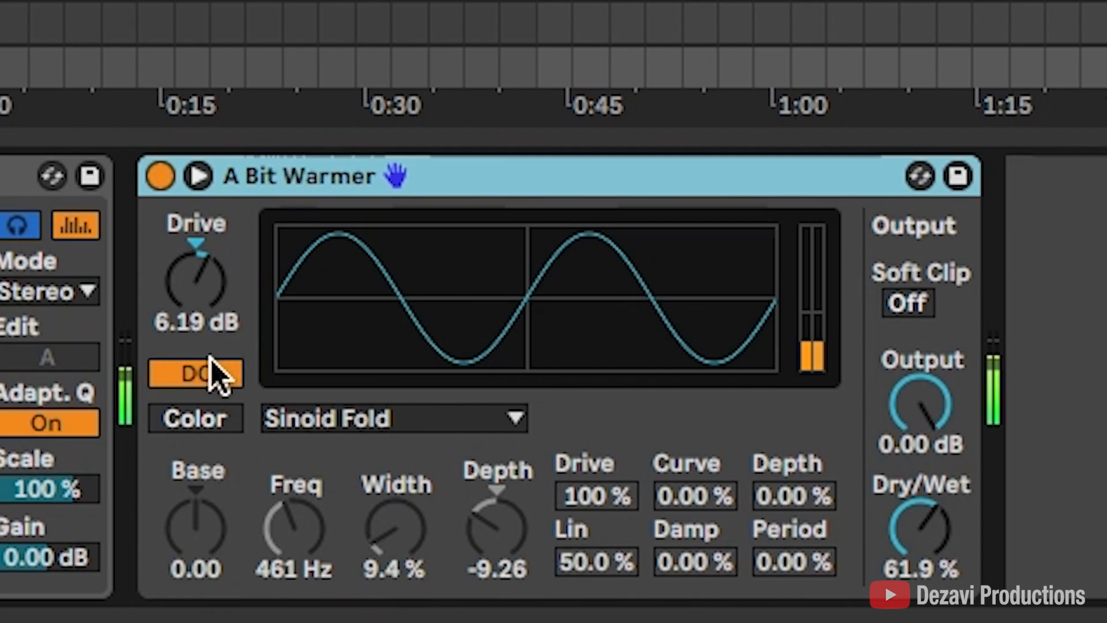
- Enable Color on the Saturator, set its curve to Analog Clip, and turn on Soft Clip
{"action": "left_click", "coordinate": [214, 427]}
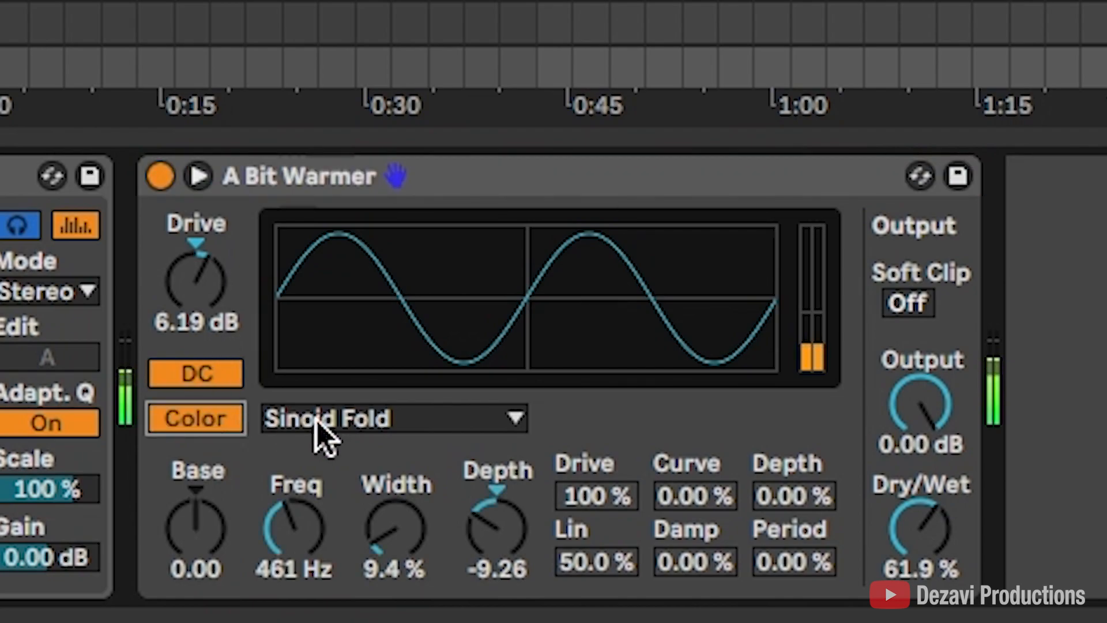
{"action": "left_click", "coordinate": [406, 418]}
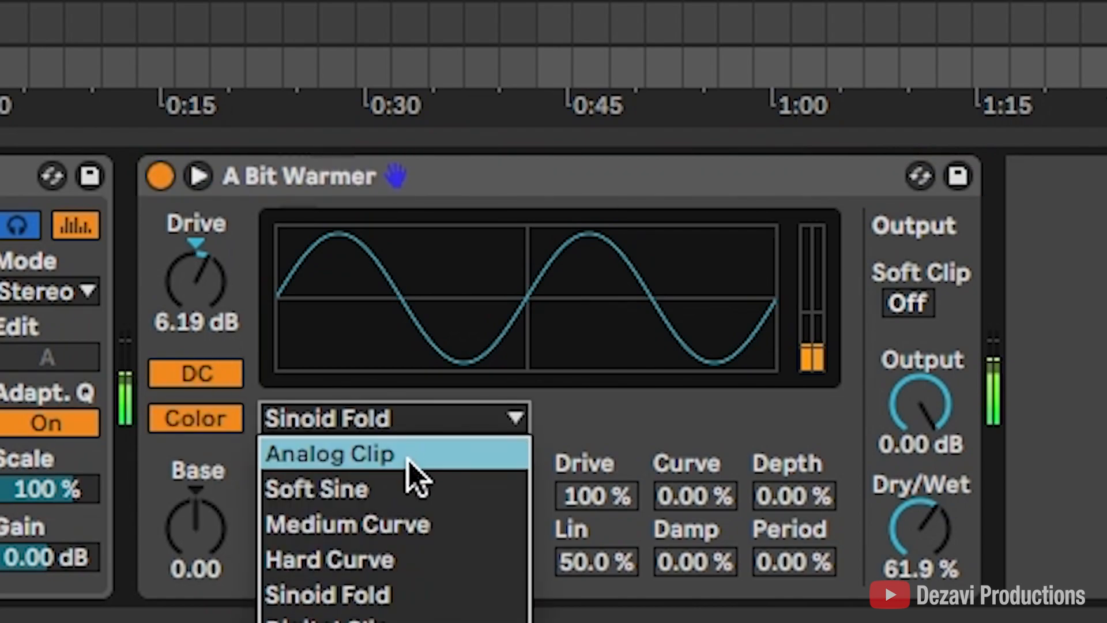
{"action": "left_click", "coordinate": [410, 456]}
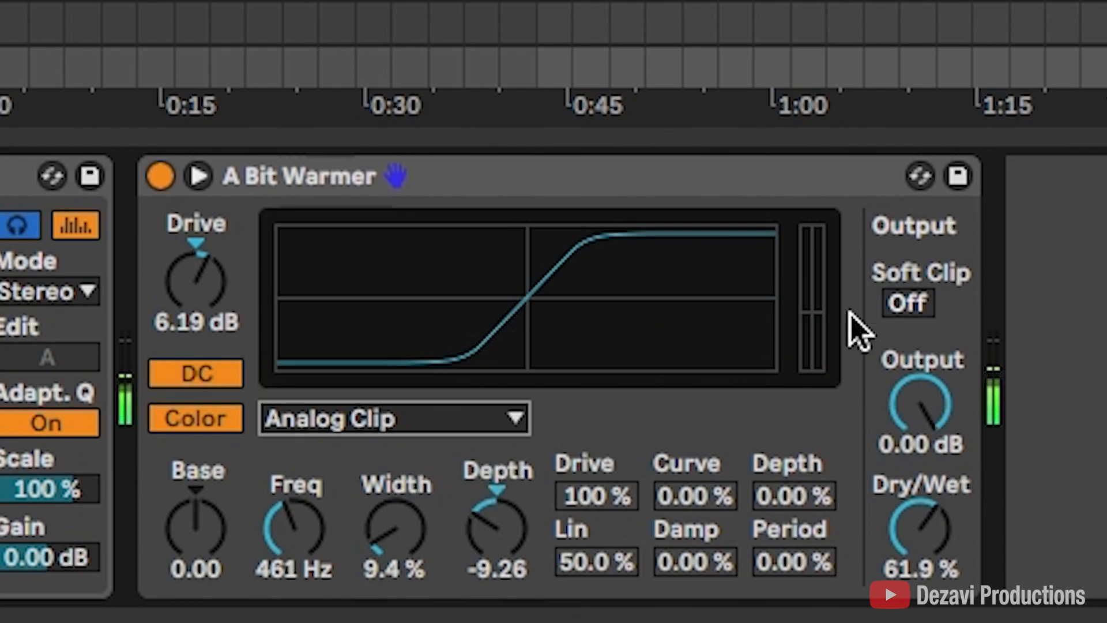
{"action": "left_click", "coordinate": [911, 303]}
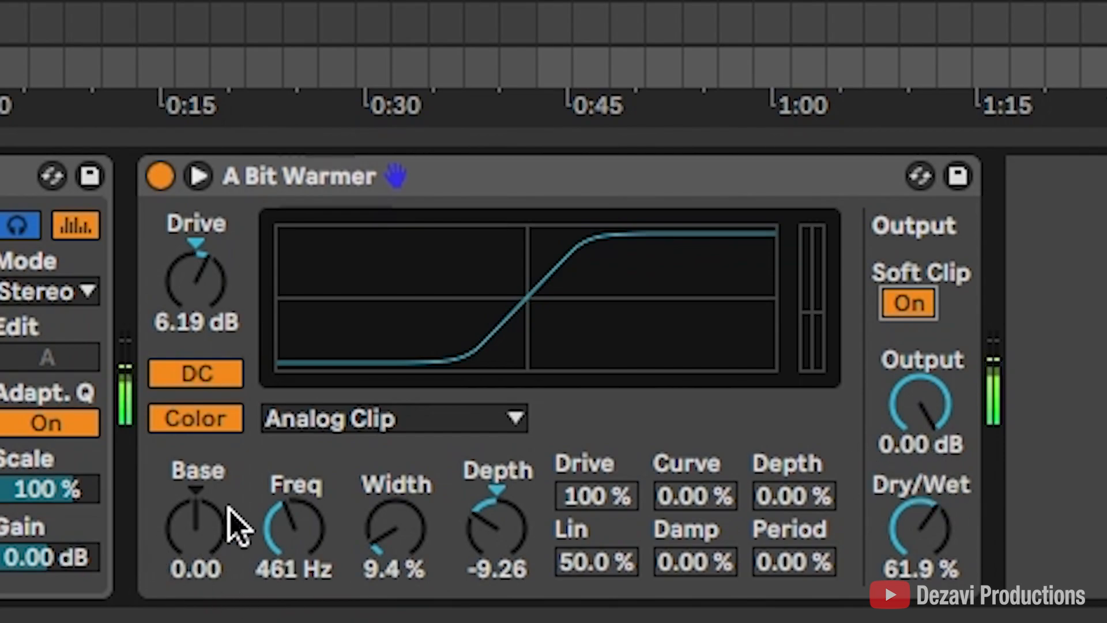
- Set the Saturator's frequency to 500 Hz, width to 35 %, depth to -8 and dry/wet to 40 %
{"action": "left_click", "coordinate": [298, 569]}
{"action": "type", "text": "500"}
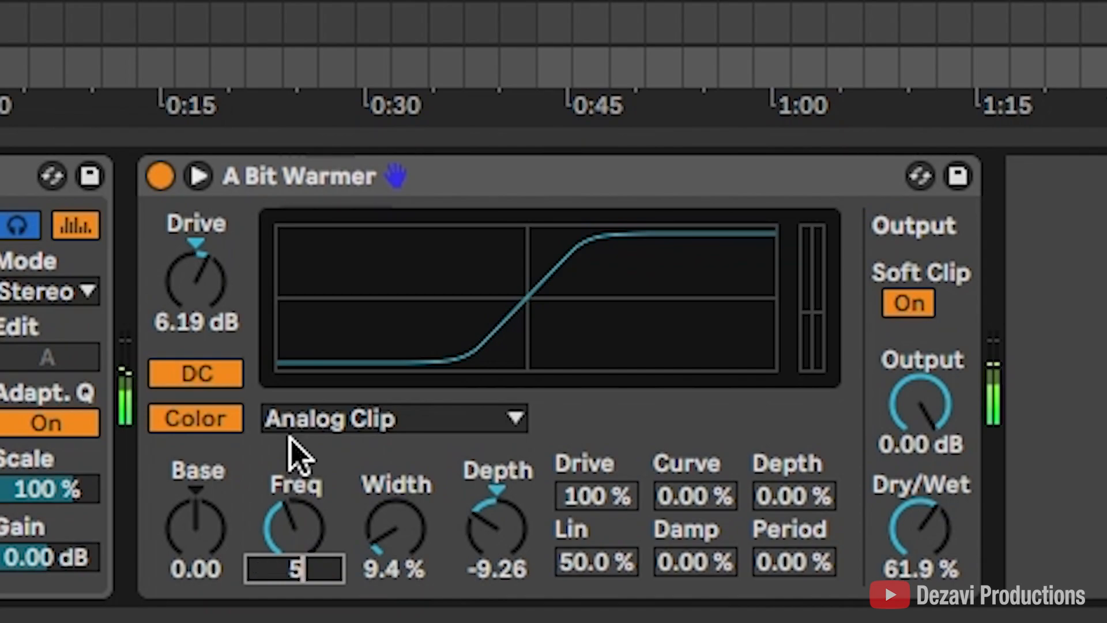
{"action": "key", "text": "Return"}
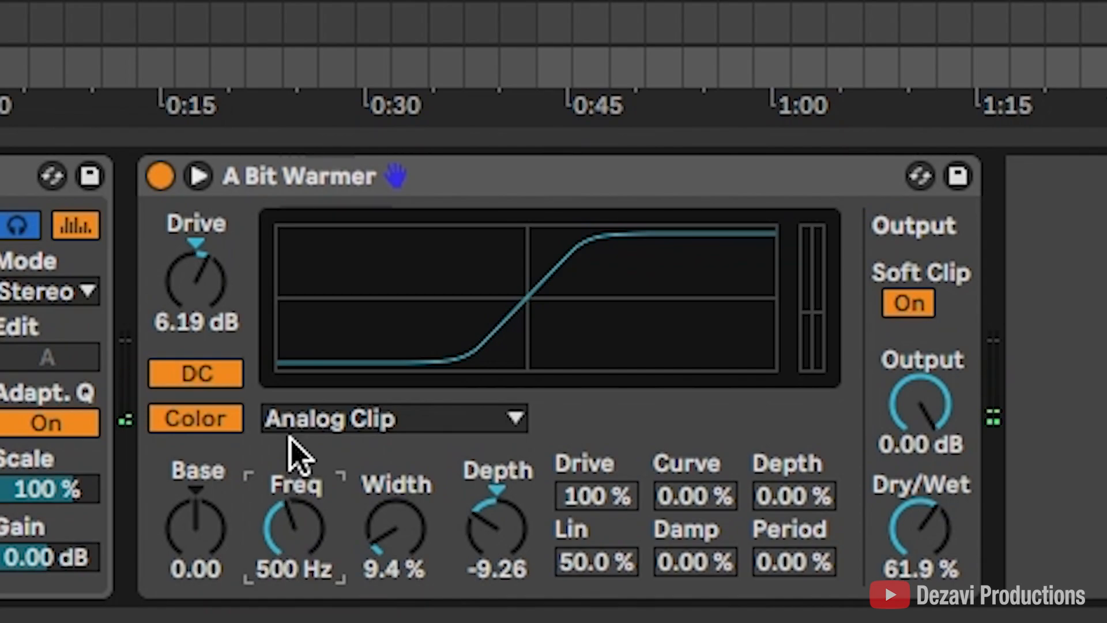
{"action": "left_click", "coordinate": [400, 569]}
{"action": "type", "text": "35"}
{"action": "key", "text": "Return"}
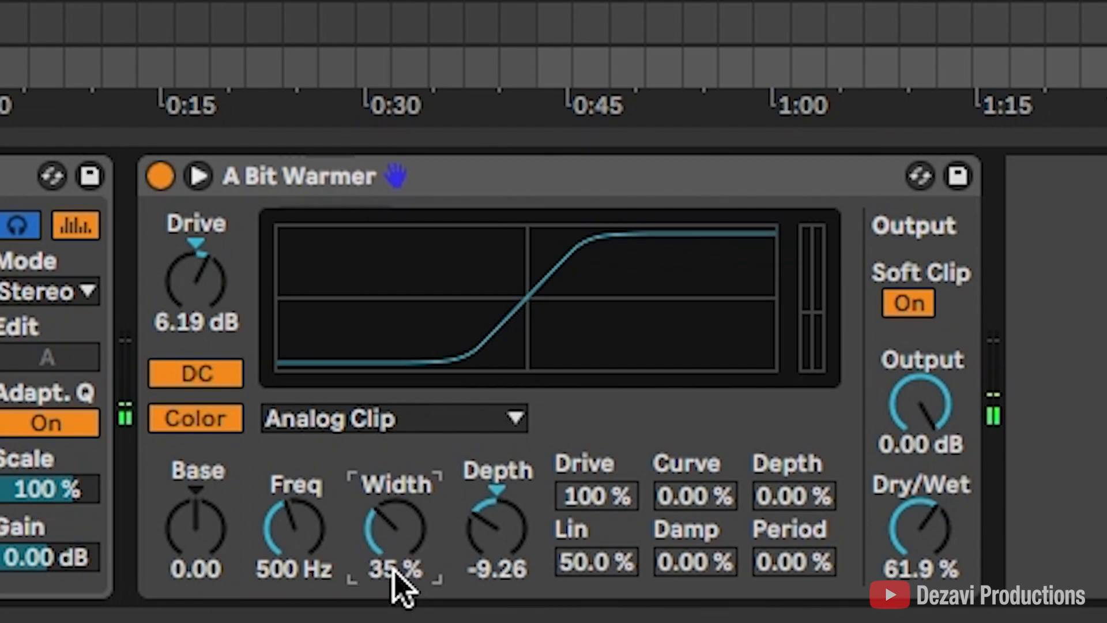
{"action": "left_click", "coordinate": [487, 578]}
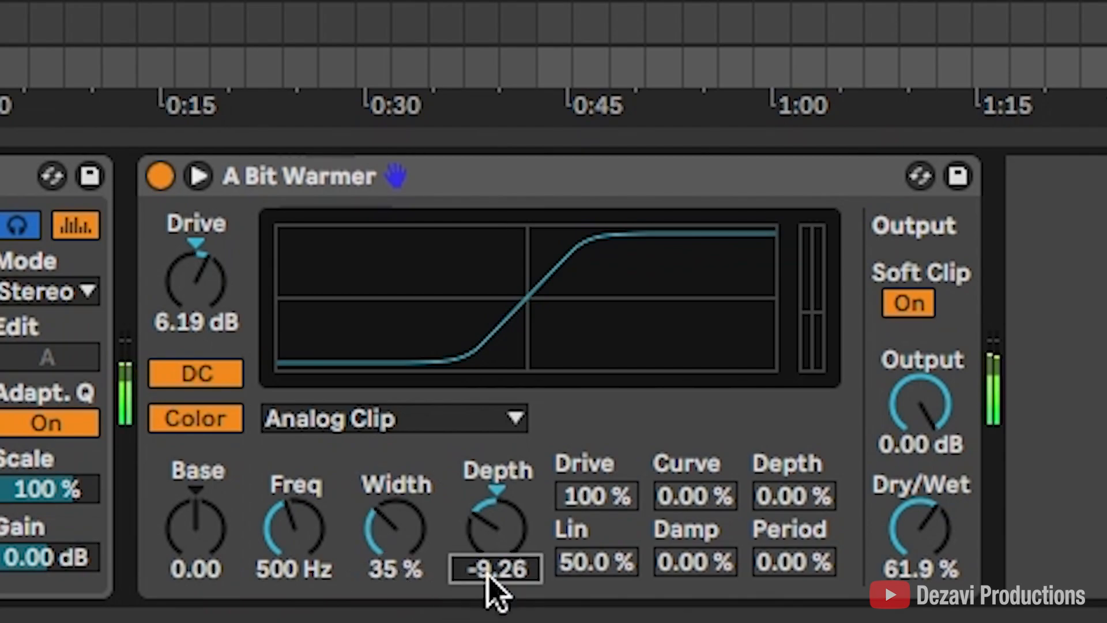
{"action": "type", "text": "-8"}
{"action": "key", "text": "Return"}
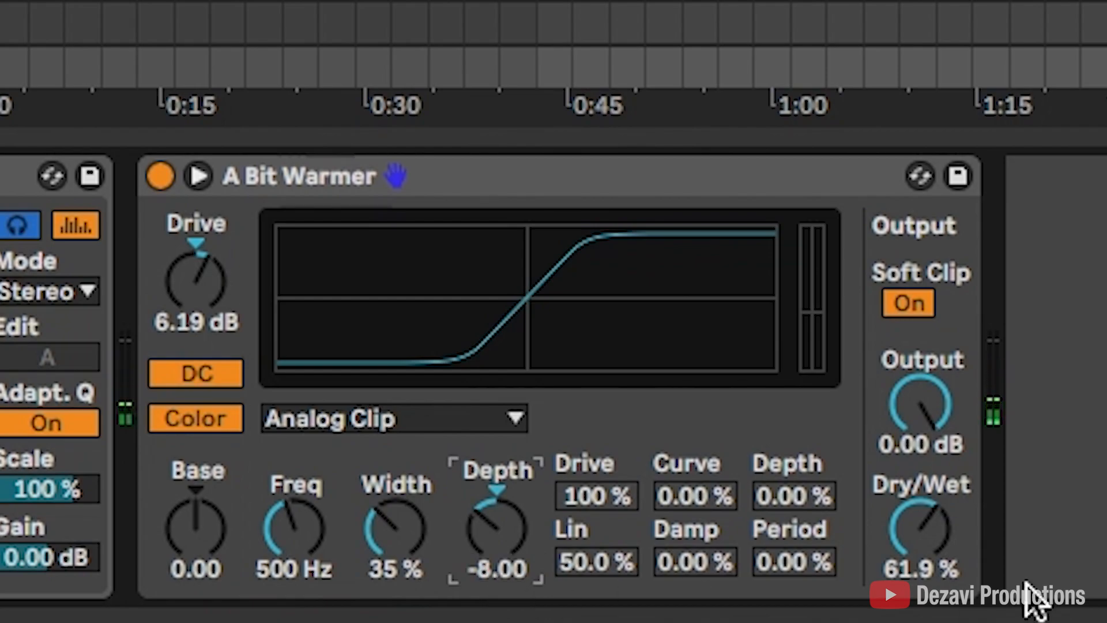
{"action": "left_click", "coordinate": [920, 570]}
{"action": "type", "text": "40"}
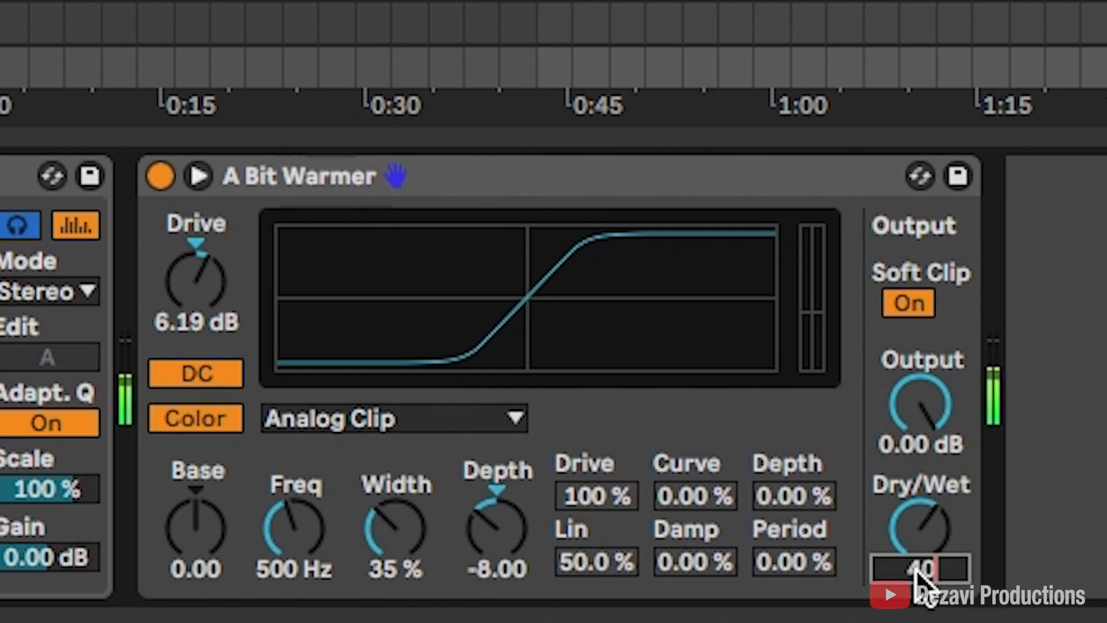
{"action": "key", "text": "Return"}
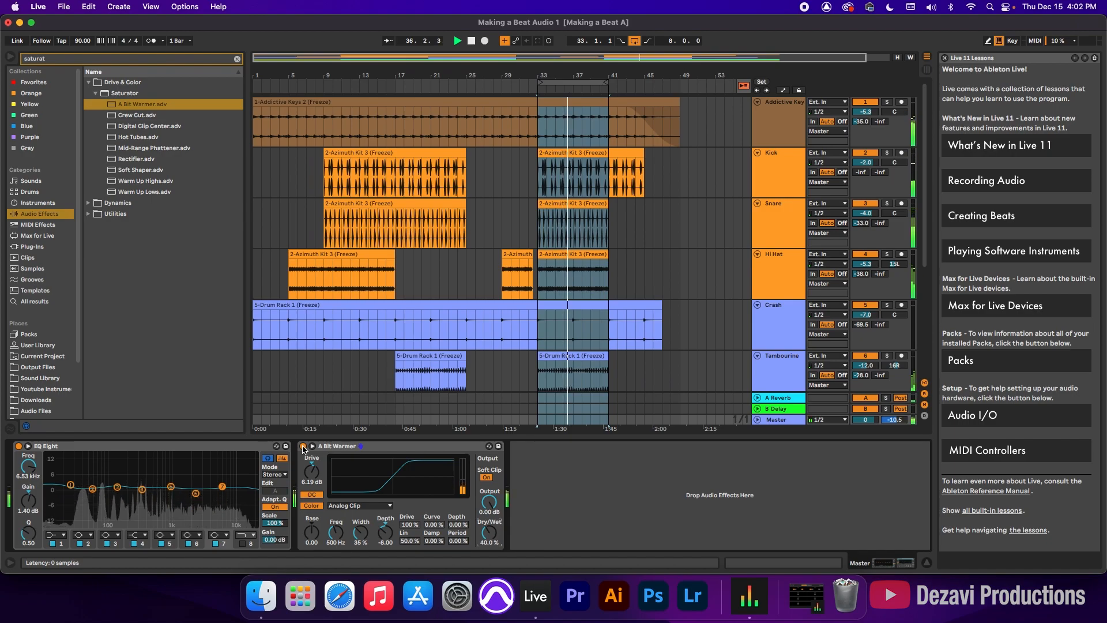
- Show the Session view mixer, set the Saturator's output to -6 dB, and play the song
{"action": "key", "text": "Tab"}
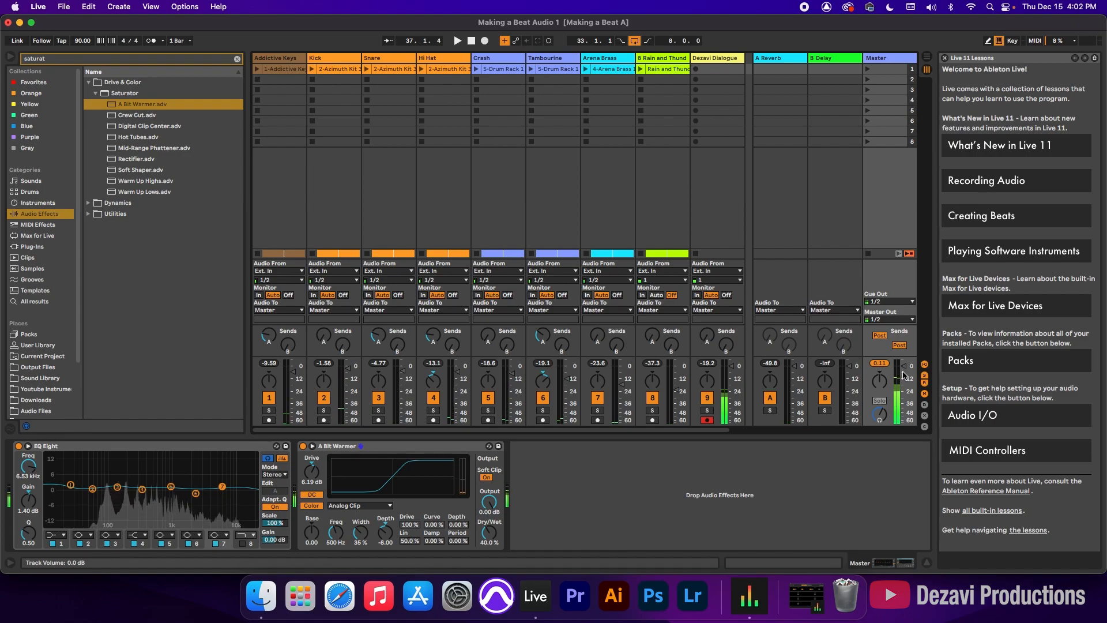
{"action": "left_click", "coordinate": [488, 504]}
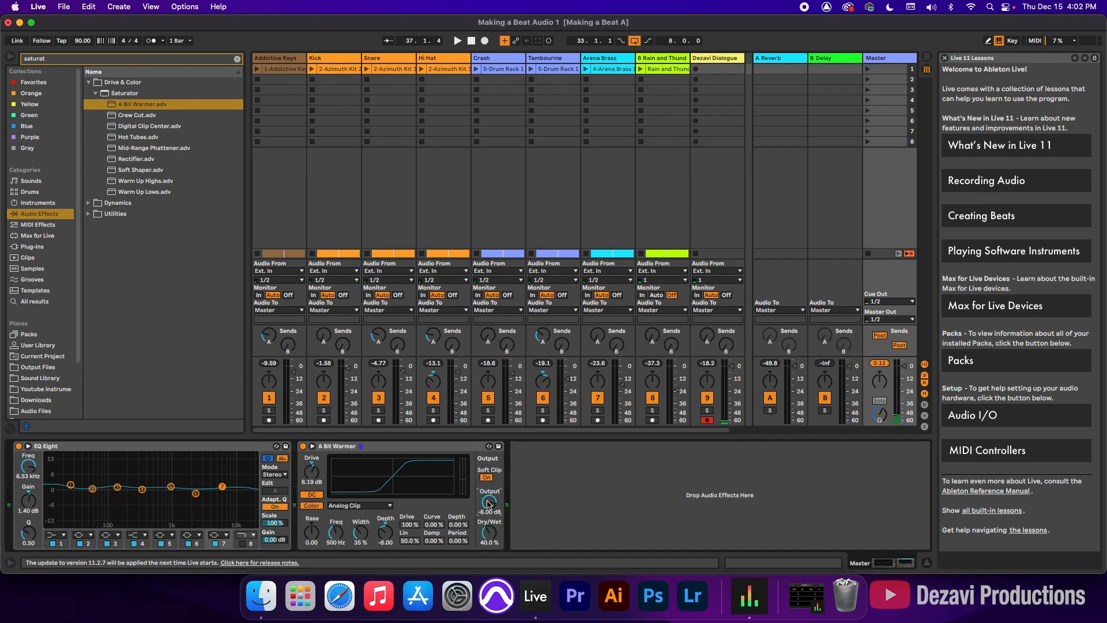
{"action": "key", "text": "space"}
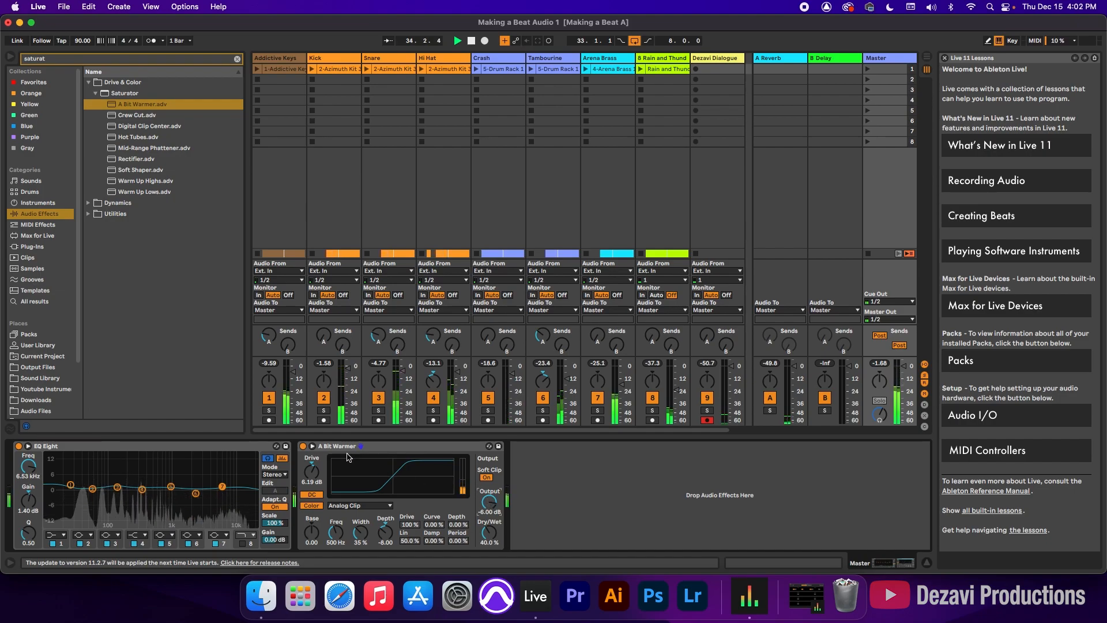
- Bypass the Saturator, set EQ Eight's output gain to -3 dB, and compare the Master peak level with the EQ off and on
{"action": "left_click", "coordinate": [304, 448]}
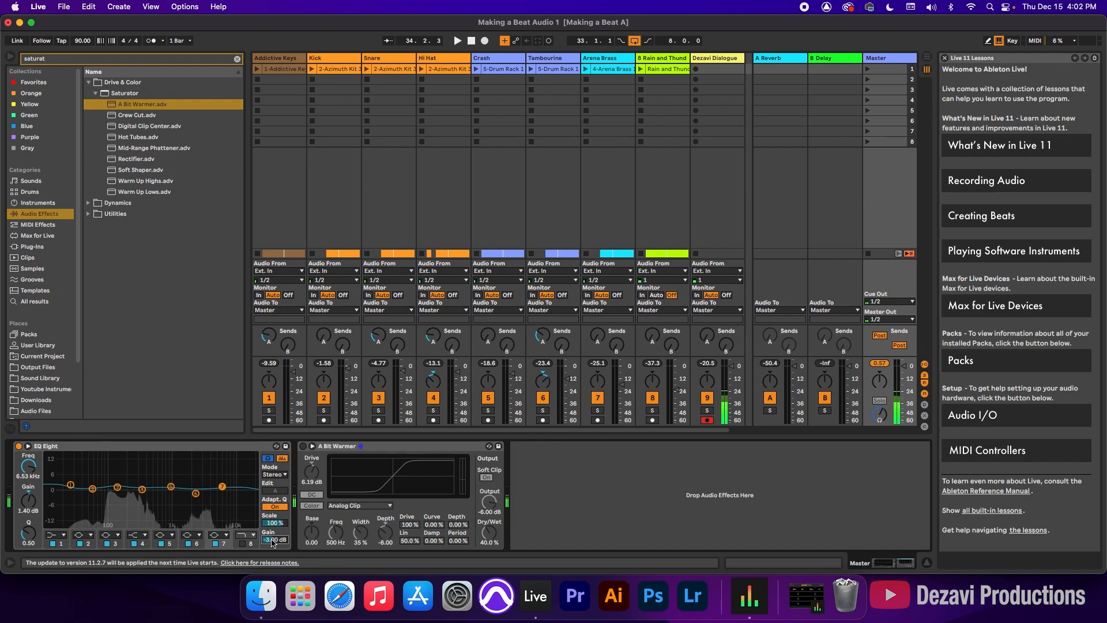
{"action": "left_click", "coordinate": [19, 446]}
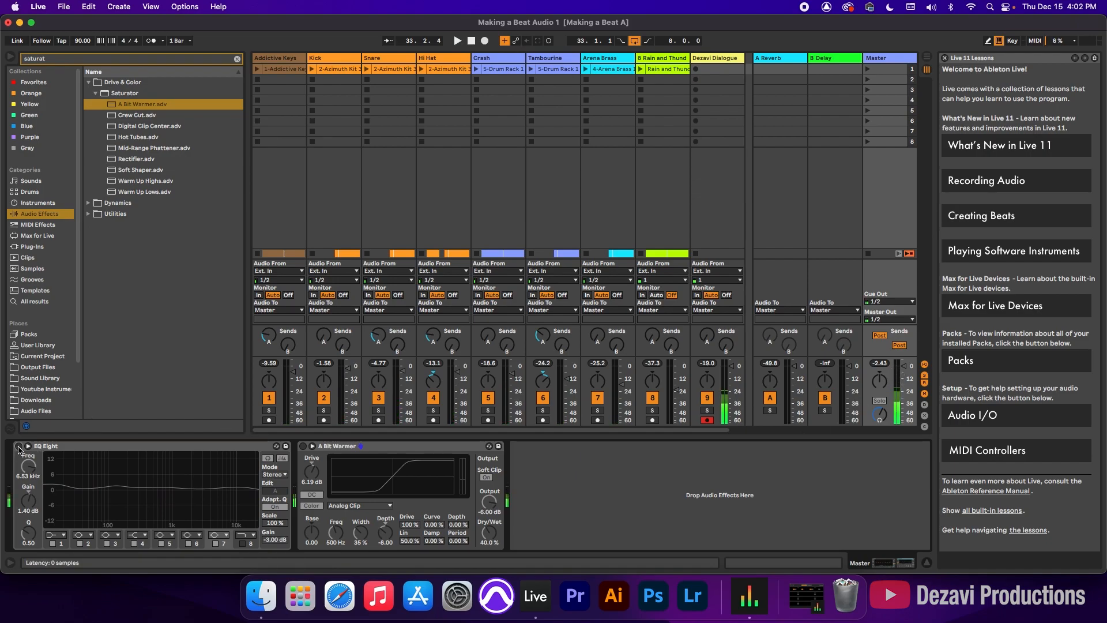
{"action": "left_click", "coordinate": [878, 364]}
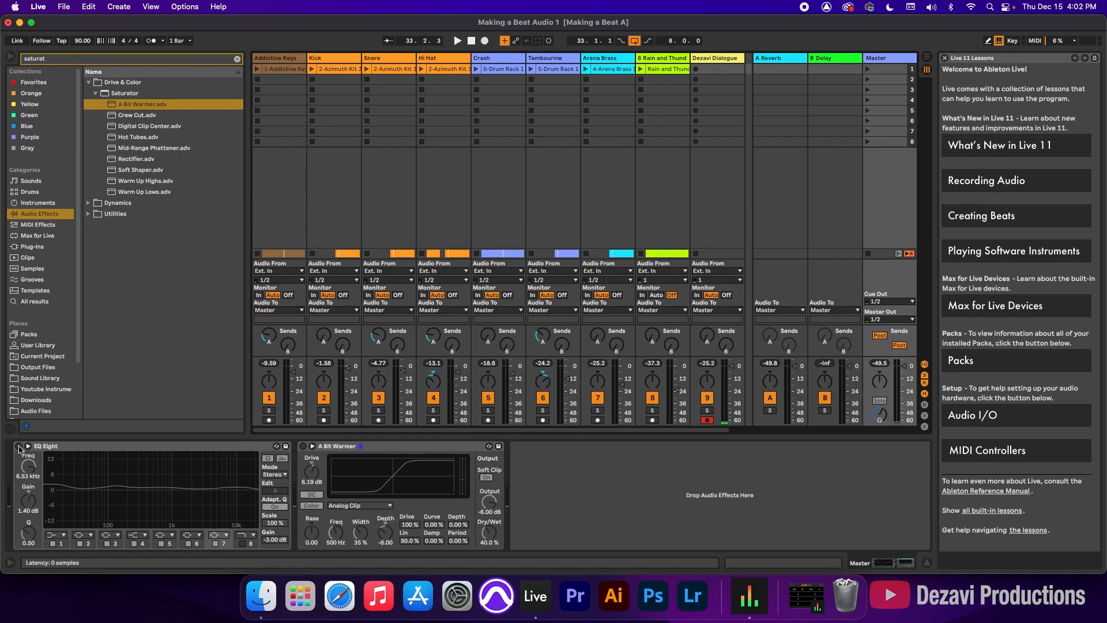
{"action": "key", "text": "space"}
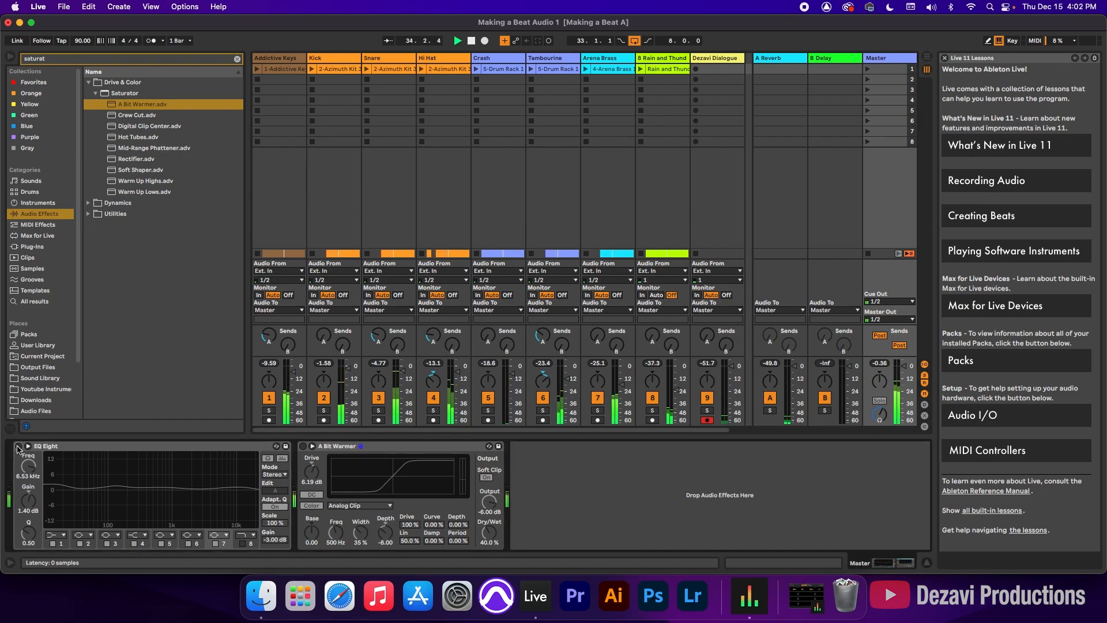
{"action": "left_click", "coordinate": [18, 447]}
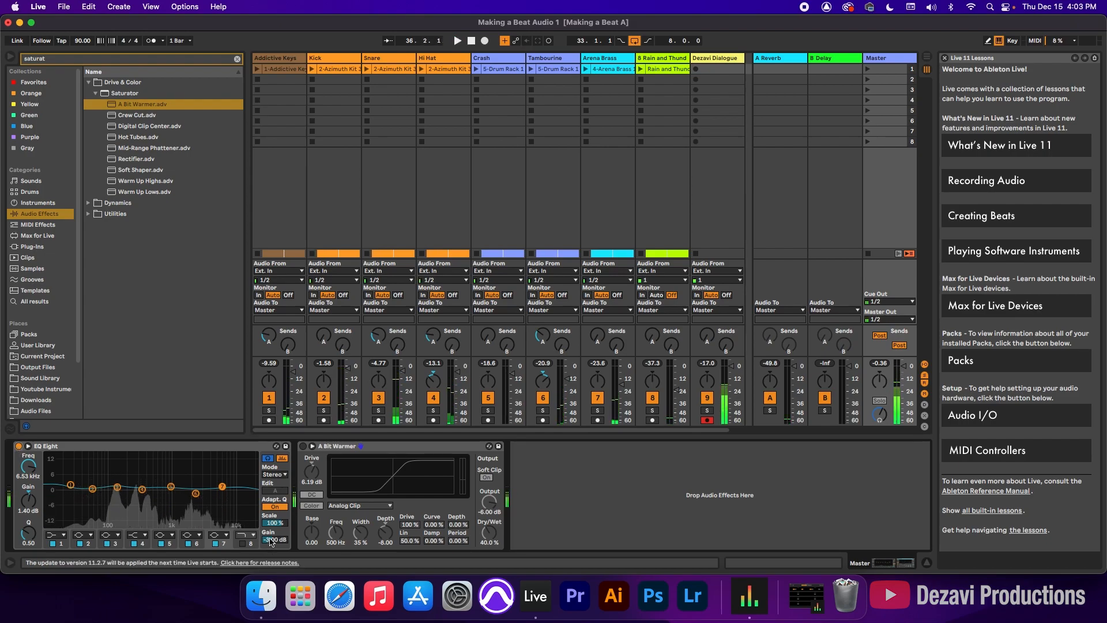
- Re-enable the Saturator with its output at 0 dB and compare the playing master with it off and on
{"action": "left_click", "coordinate": [303, 446]}
{"action": "key", "text": "space"}
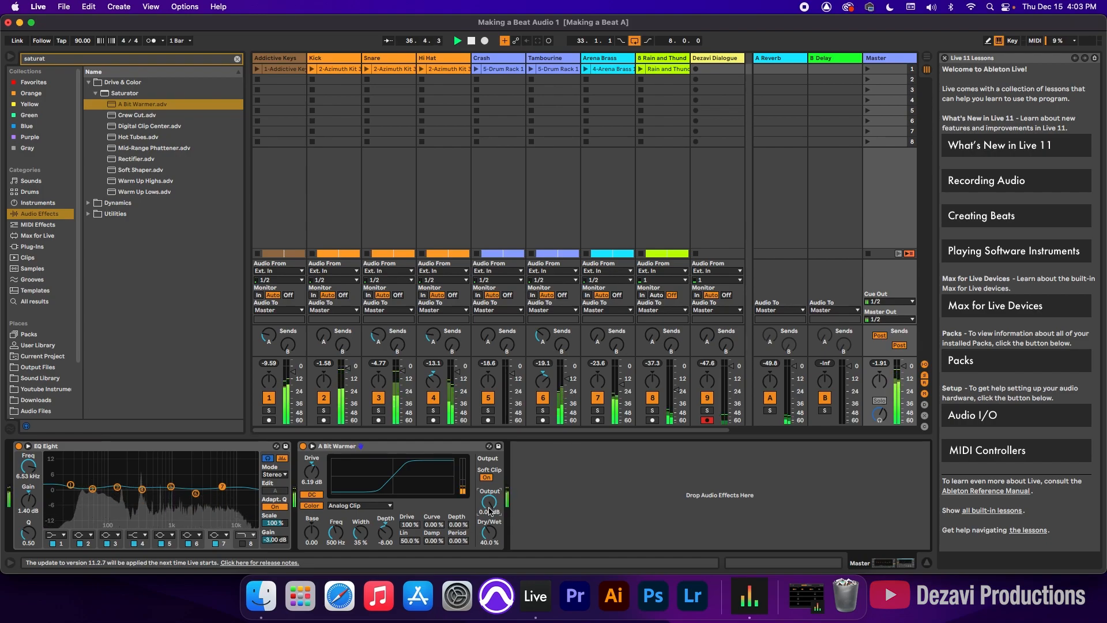
{"action": "left_click", "coordinate": [304, 447]}
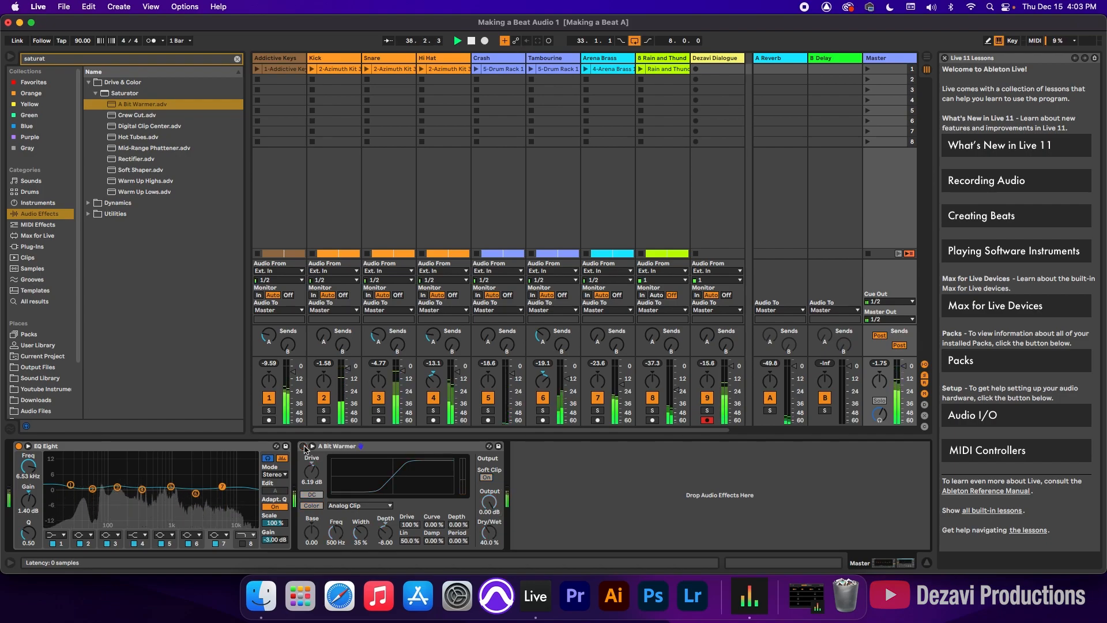
{"action": "left_click", "coordinate": [304, 446]}
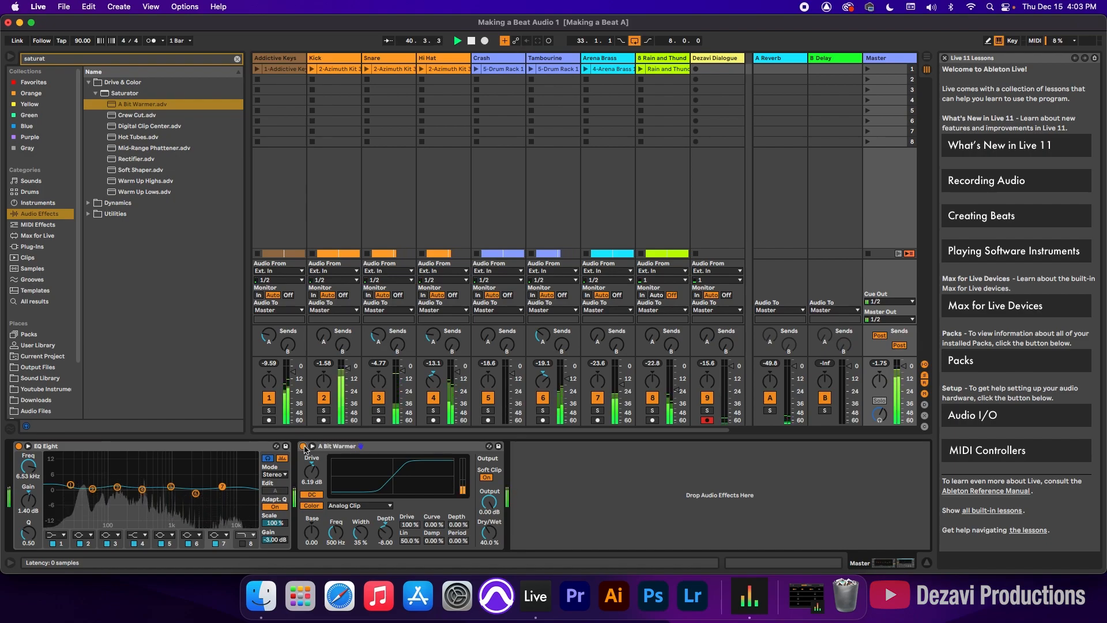
{"action": "key", "text": "space"}
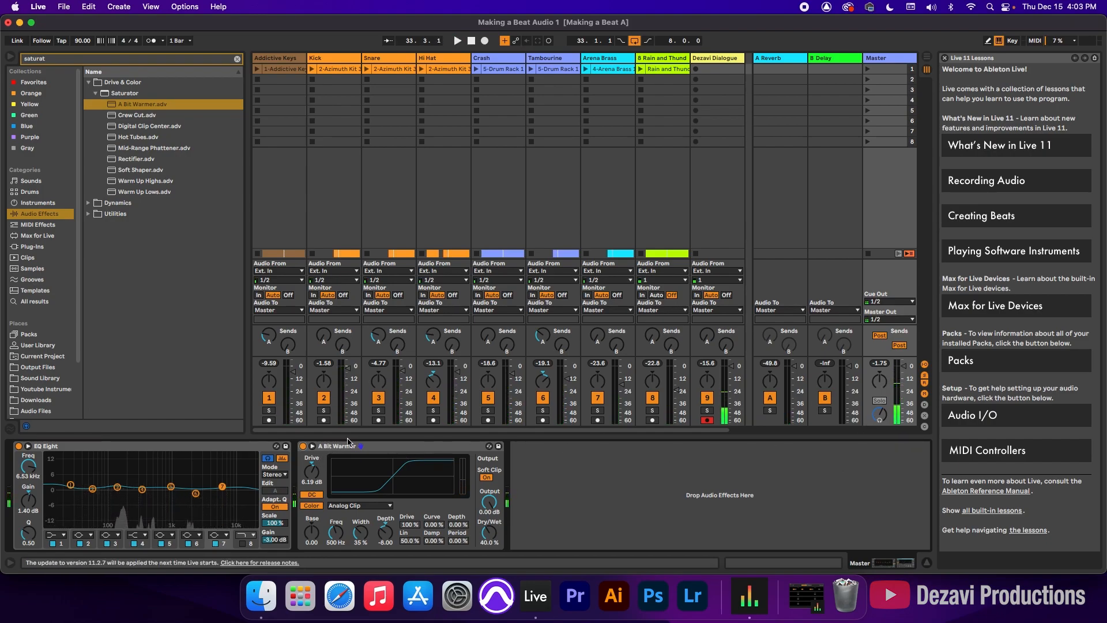
- Select both EQ Eight and the Saturator and toggle them off and on together during playback to compare the master
{"action": "left_click", "coordinate": [348, 447]}
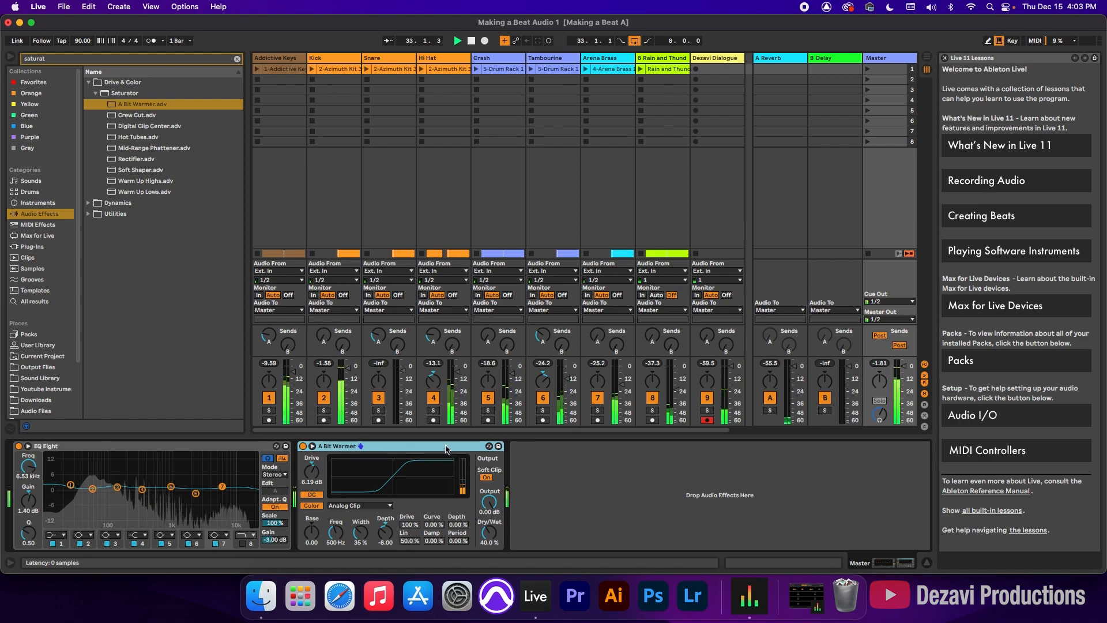
{"action": "left_click", "coordinate": [193, 452]}
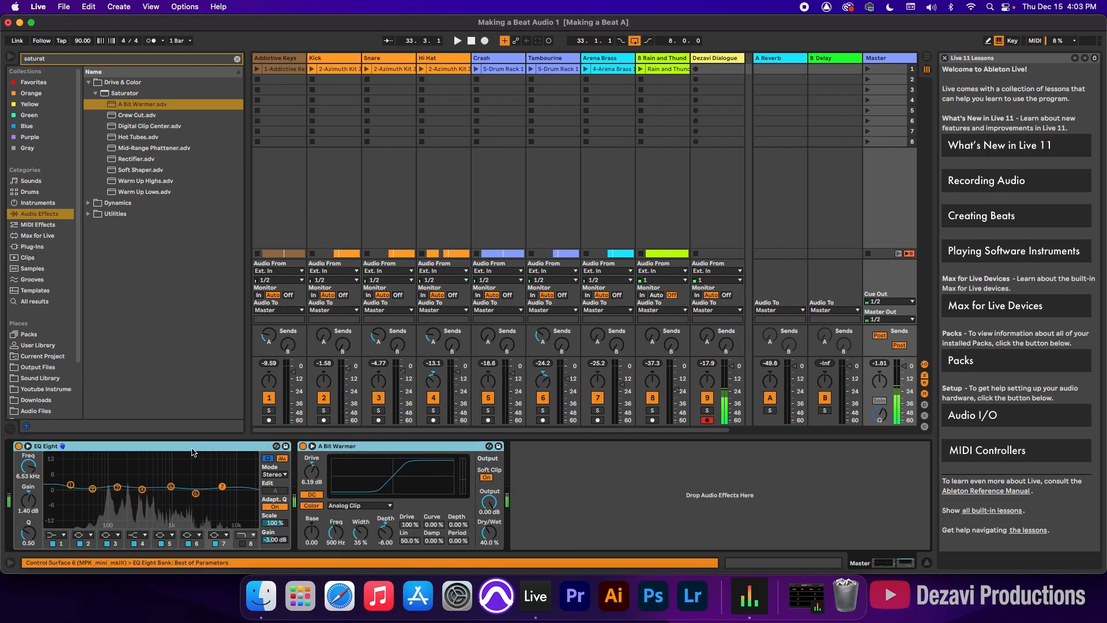
{"action": "key", "text": "0"}
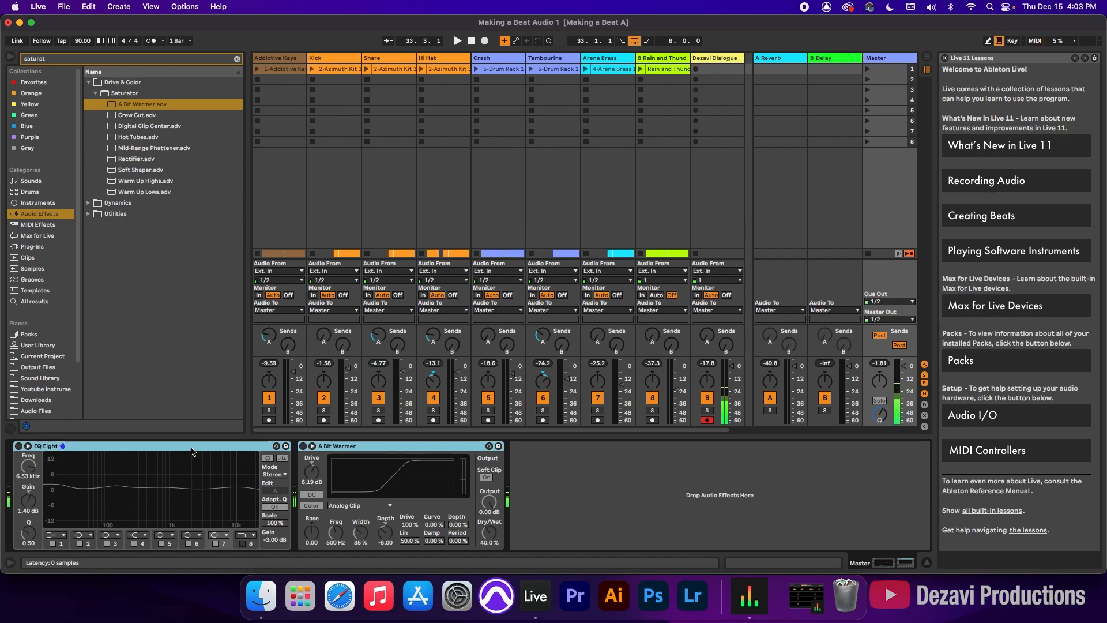
{"action": "key", "text": "space"}
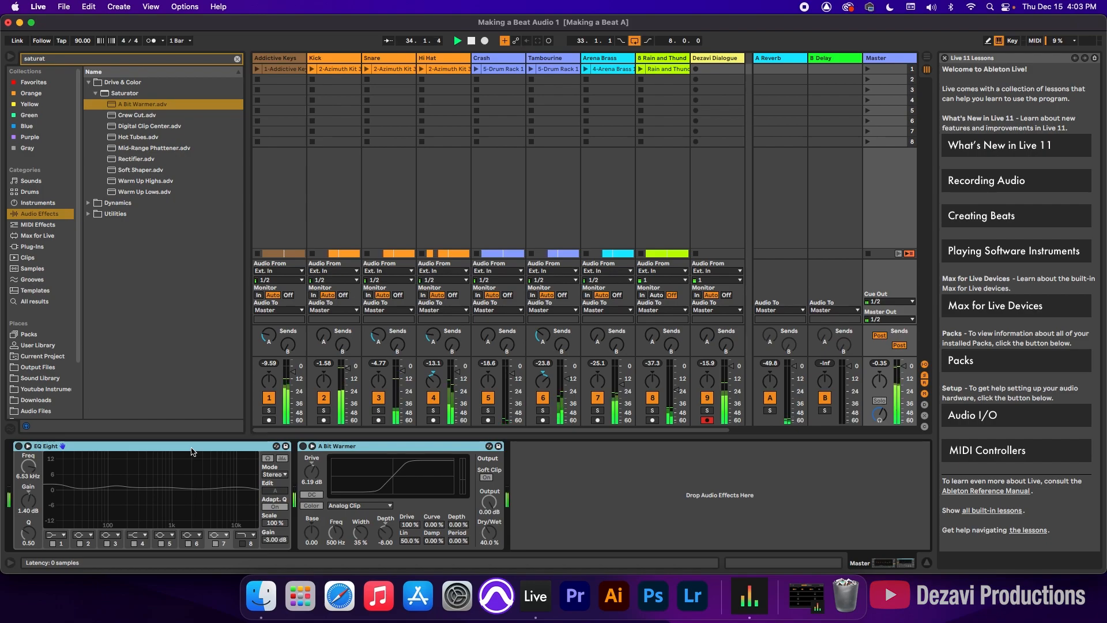
{"action": "key", "text": "0"}
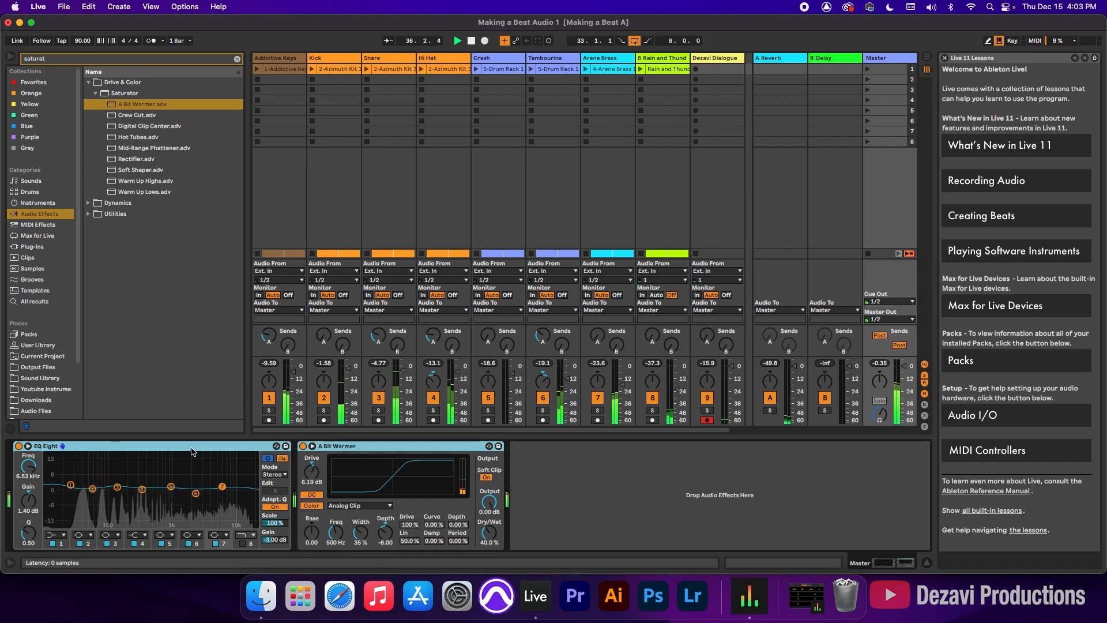
{"action": "key", "text": "super+0"}
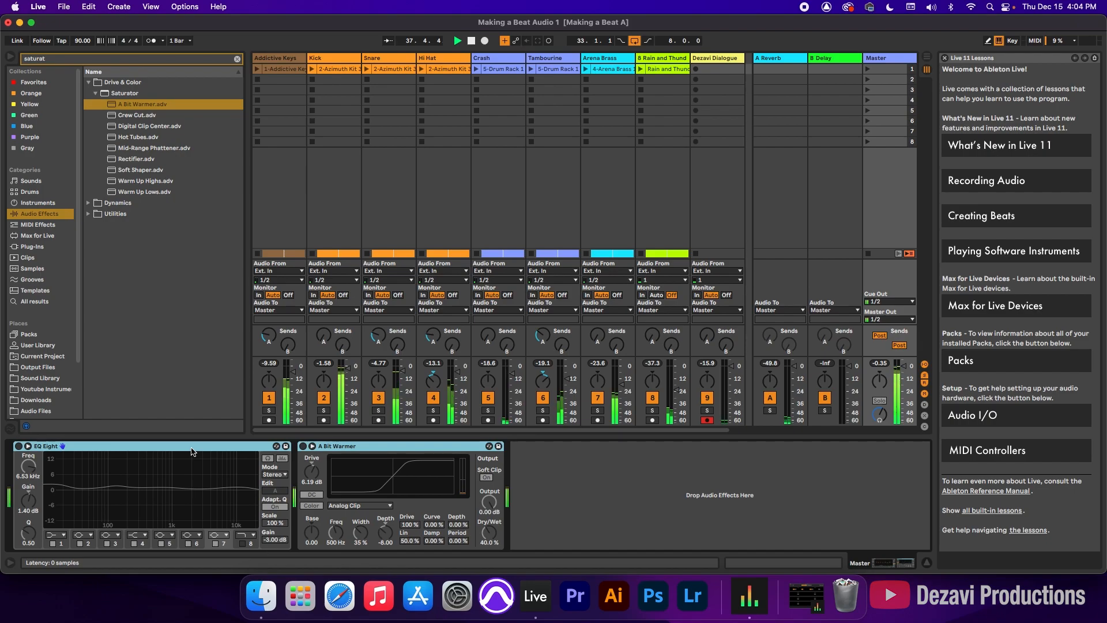
{"action": "key", "text": "super+0"}
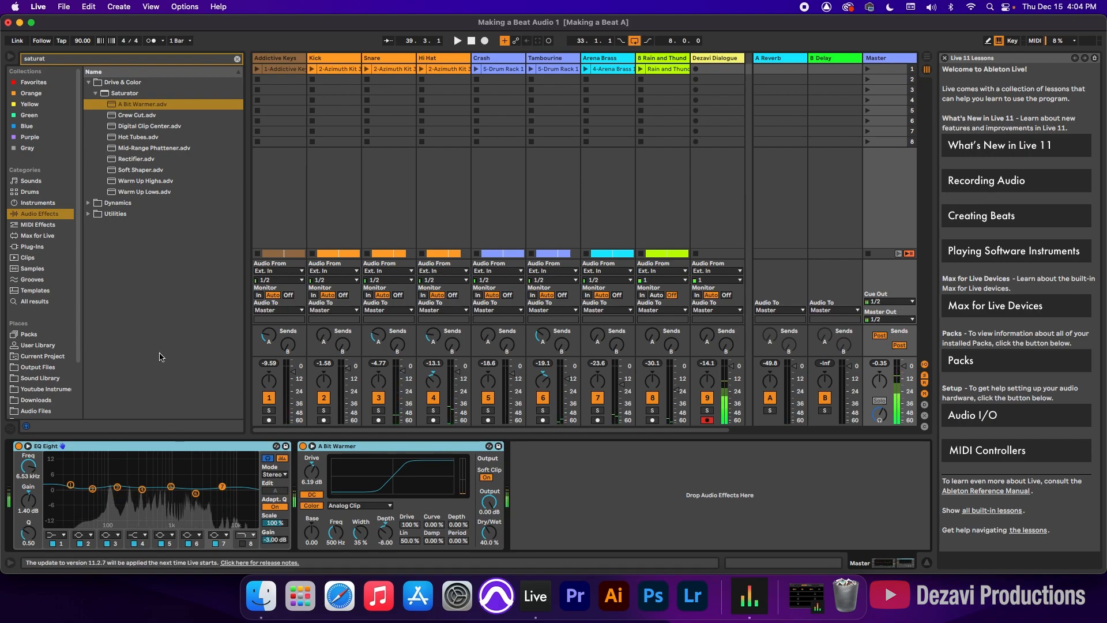
- Find the Master Limiter preset of Color Limiter and add it after the Saturator on the Master track
{"action": "left_click", "coordinate": [104, 60]}
{"action": "type", "text": "limiter"}
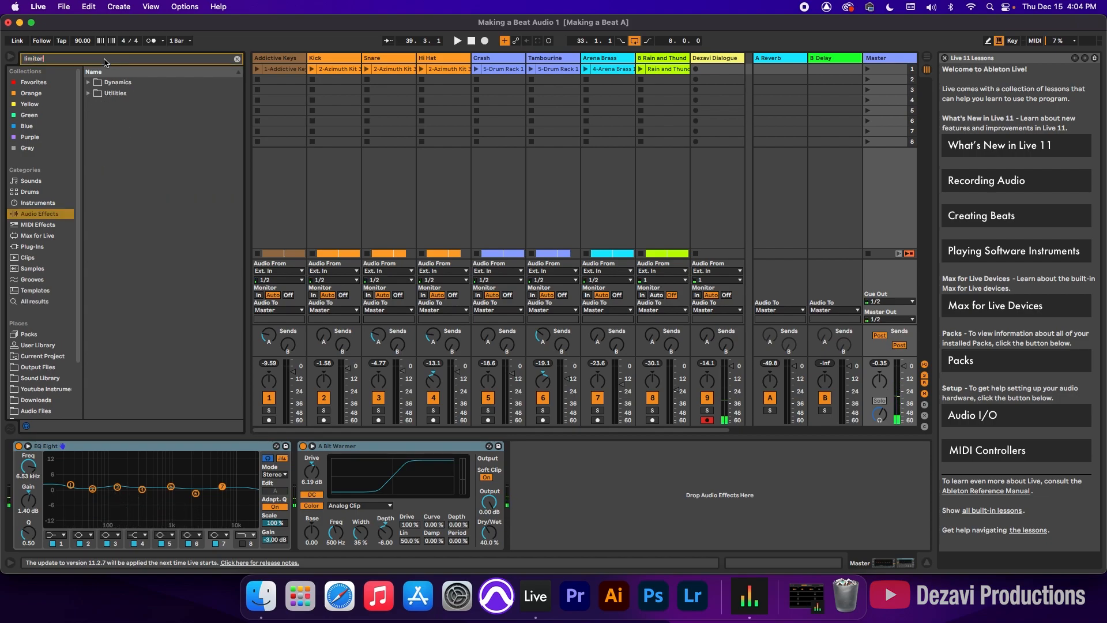
{"action": "left_click", "coordinate": [88, 83]}
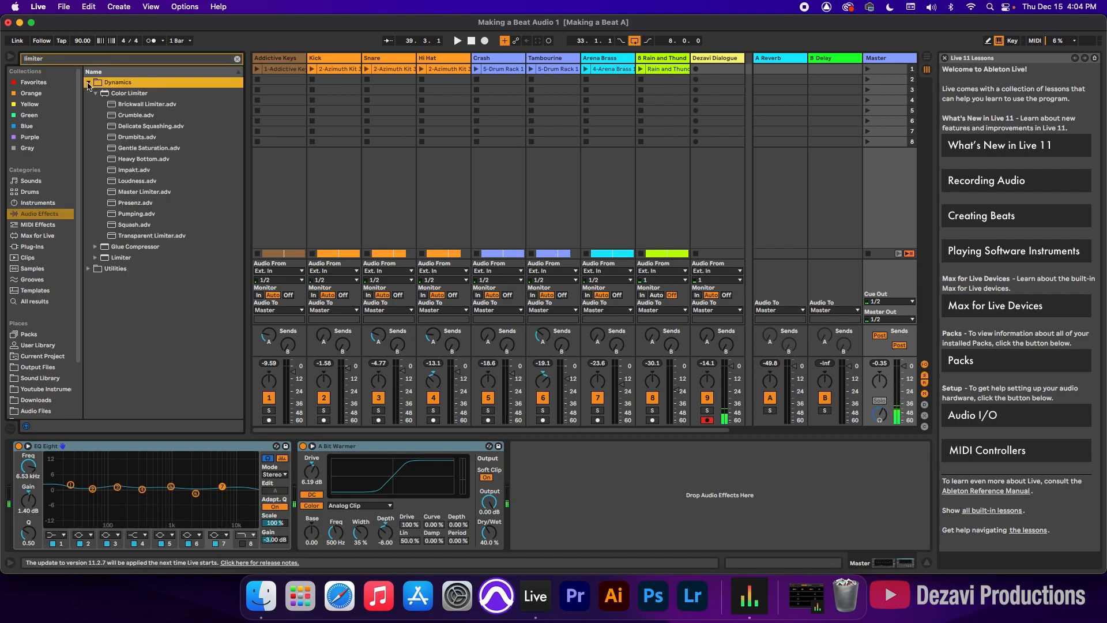
{"action": "left_click", "coordinate": [129, 194]}
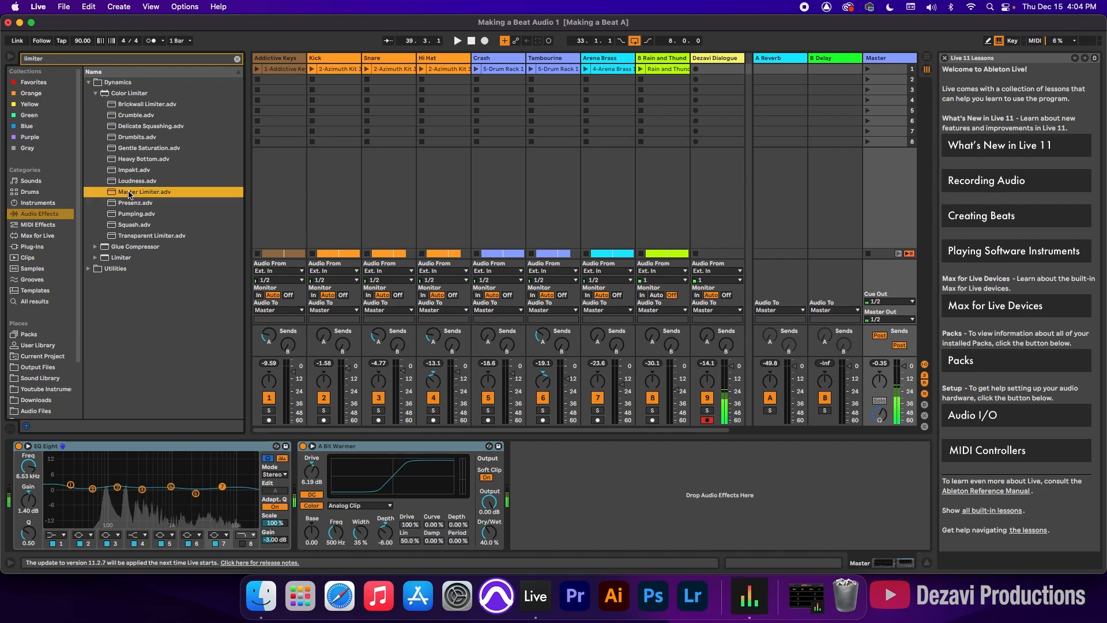
{"action": "left_click_drag", "start_coordinate": [319, 227], "coordinate": [615, 509]}
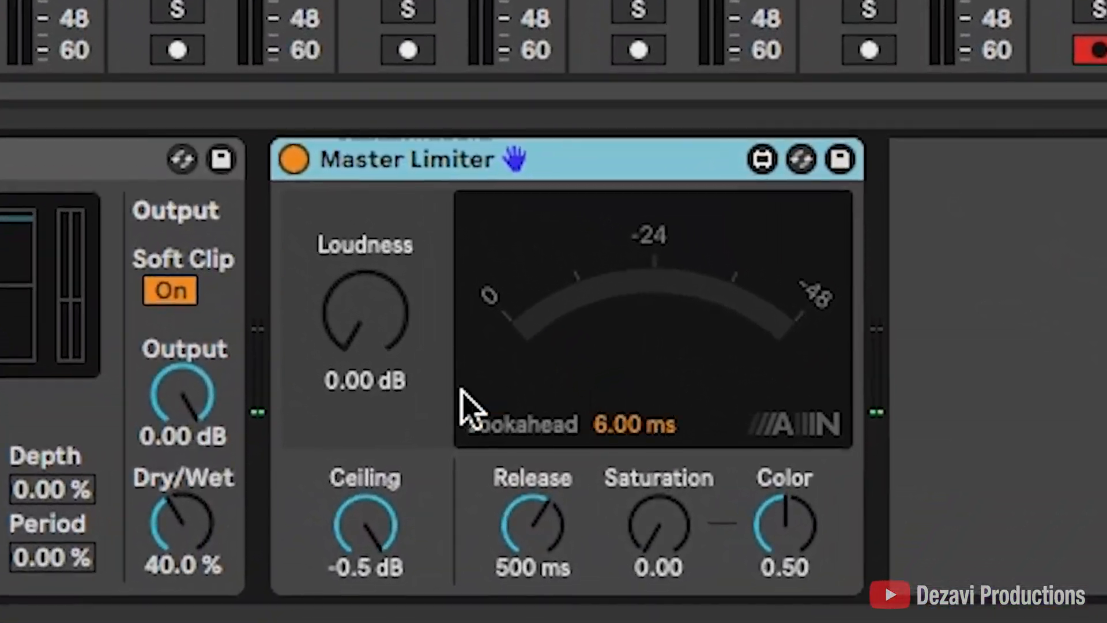
- Set the Master Limiter's loudness to 1.13 dB and its release to 600 ms
{"action": "left_click", "coordinate": [357, 381]}
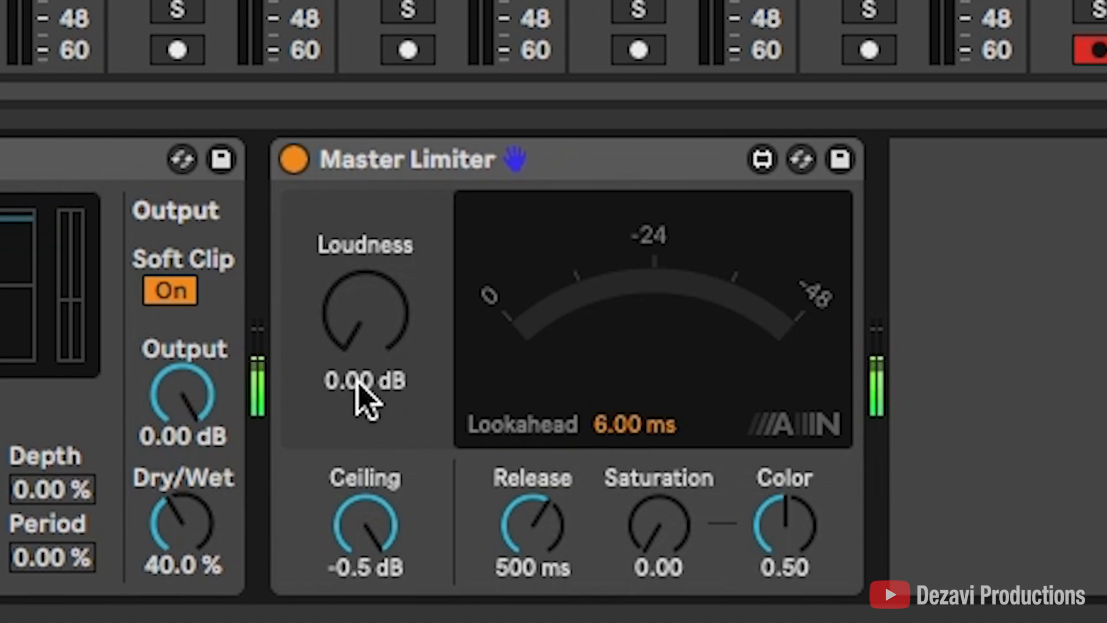
{"action": "mouse_move", "coordinate": [351, 338]}
{"action": "left_mouse_down"}
{"action": "mouse_move", "coordinate": [351, 324]}
{"action": "mouse_move", "coordinate": [346, 334]}
{"action": "left_mouse_up"}
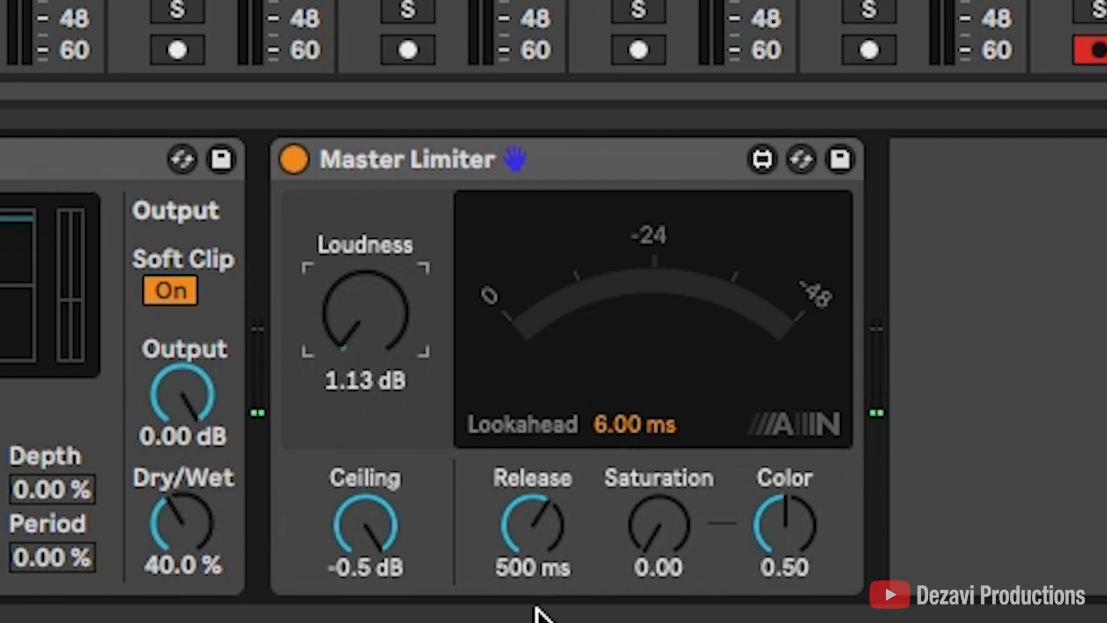
{"action": "left_click", "coordinate": [521, 583]}
{"action": "left_click_drag", "start_coordinate": [522, 583], "coordinate": [522, 574]}
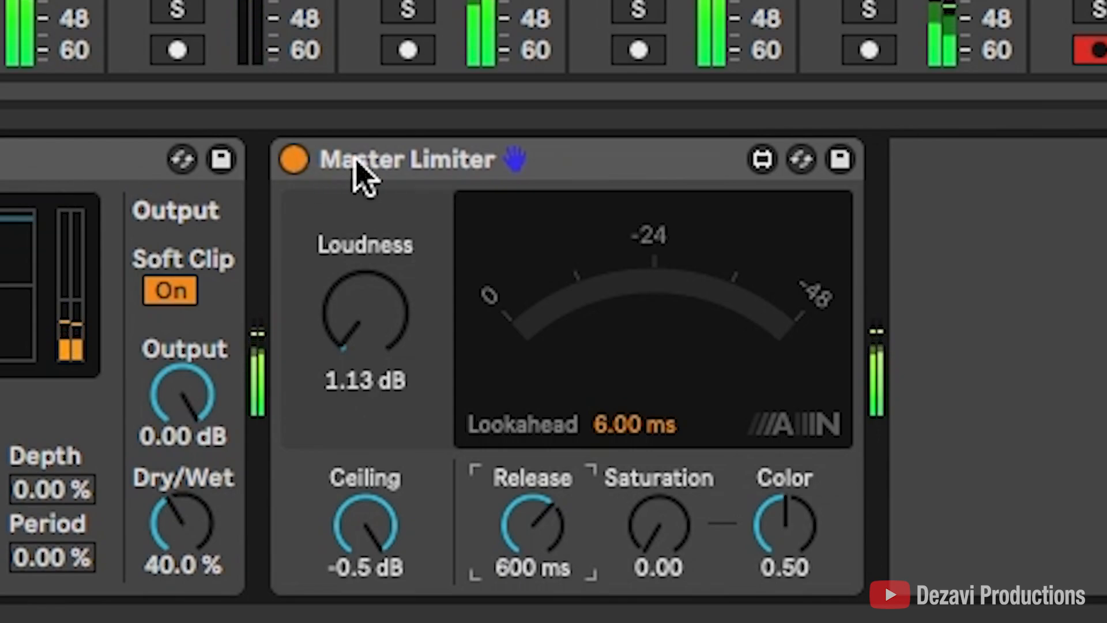
- Select EQ Eight, the Saturator and the Master Limiter together and toggle them off and on during playback to compare the master
{"action": "left_click", "coordinate": [441, 166]}
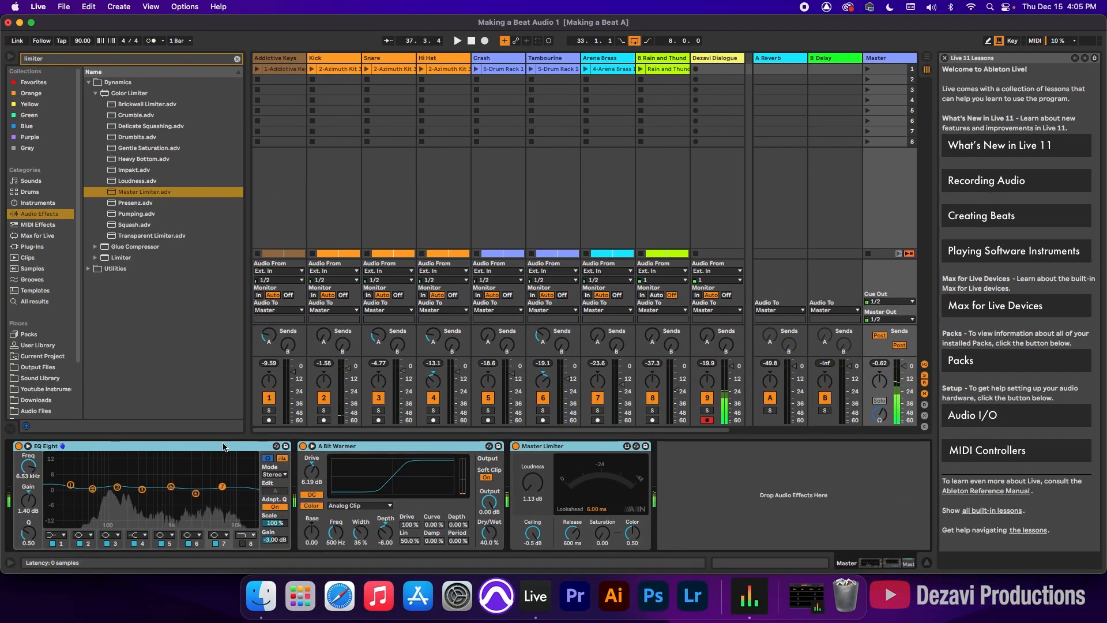
{"action": "key", "text": "super+0"}
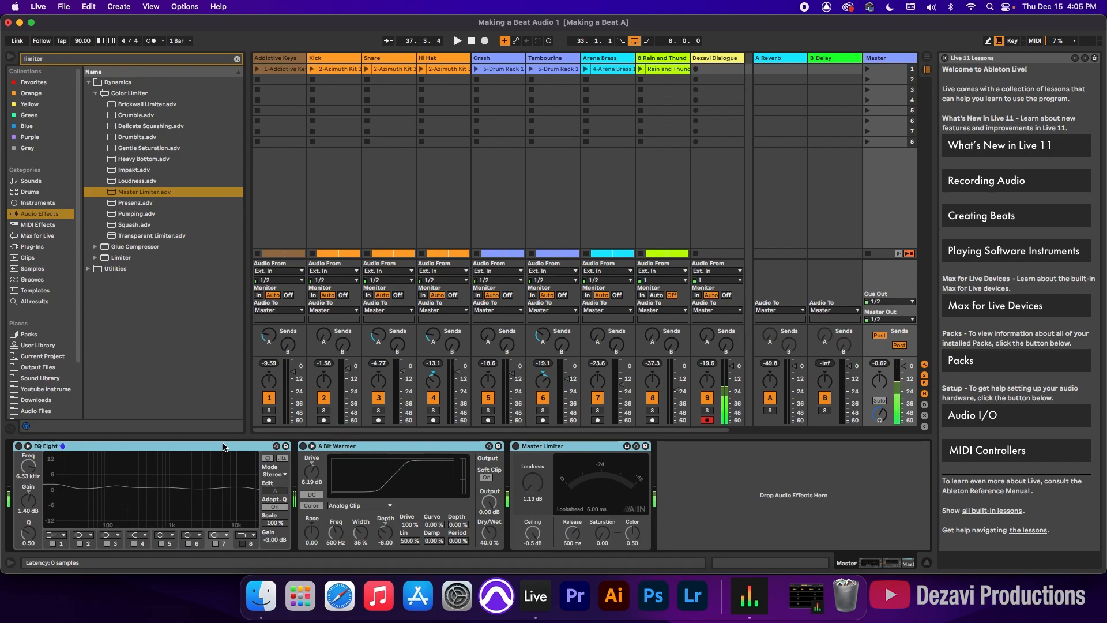
{"action": "key", "text": "space"}
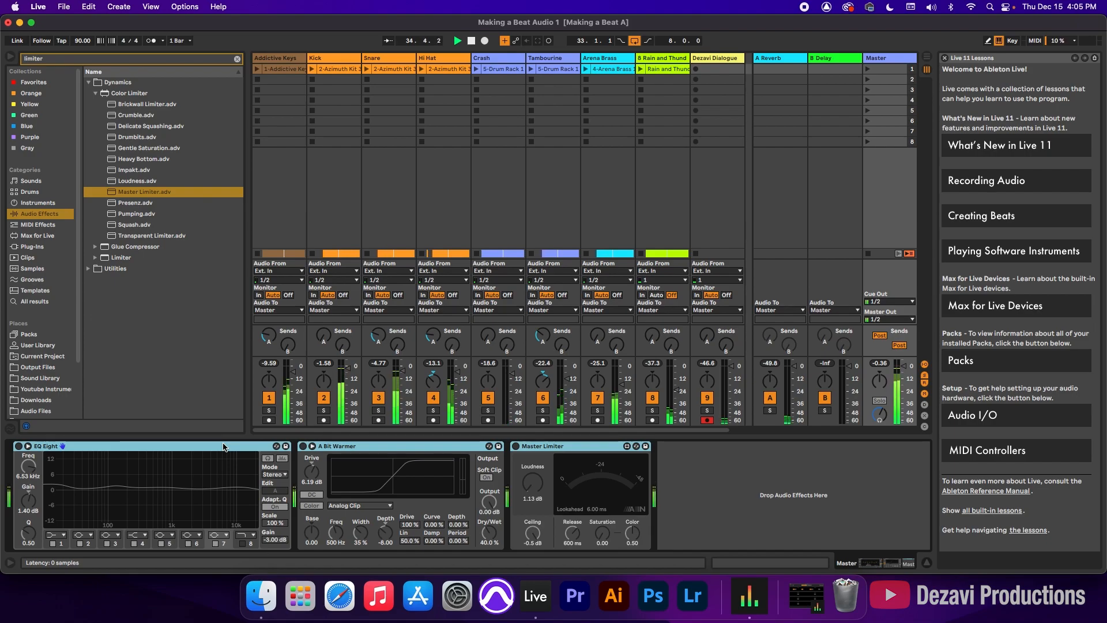
{"action": "key", "text": "super+0"}
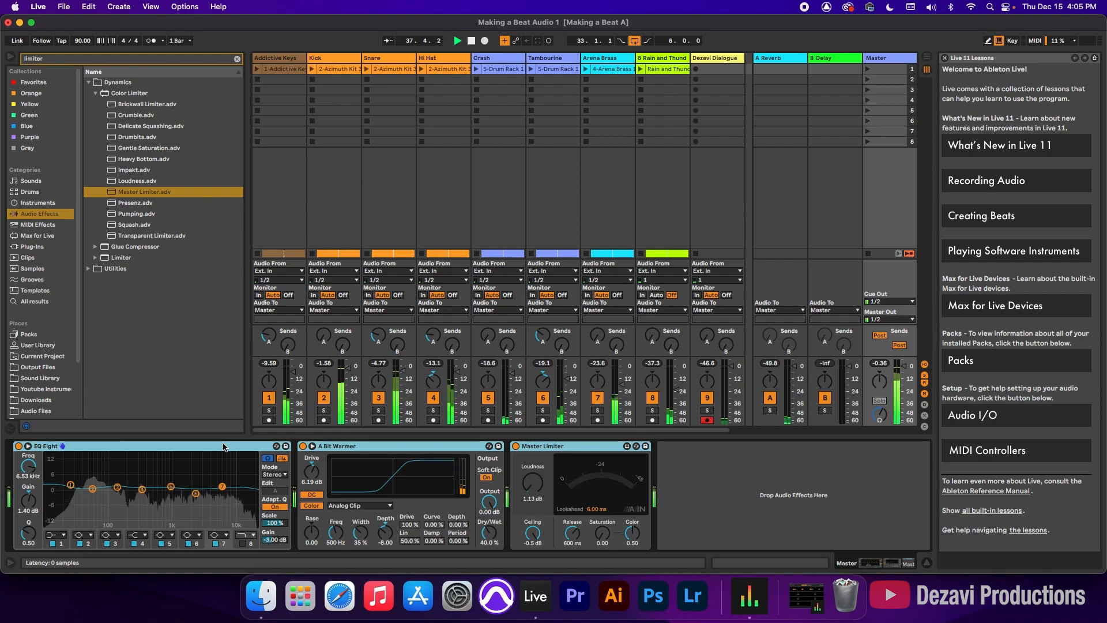
{"action": "key", "text": "0"}
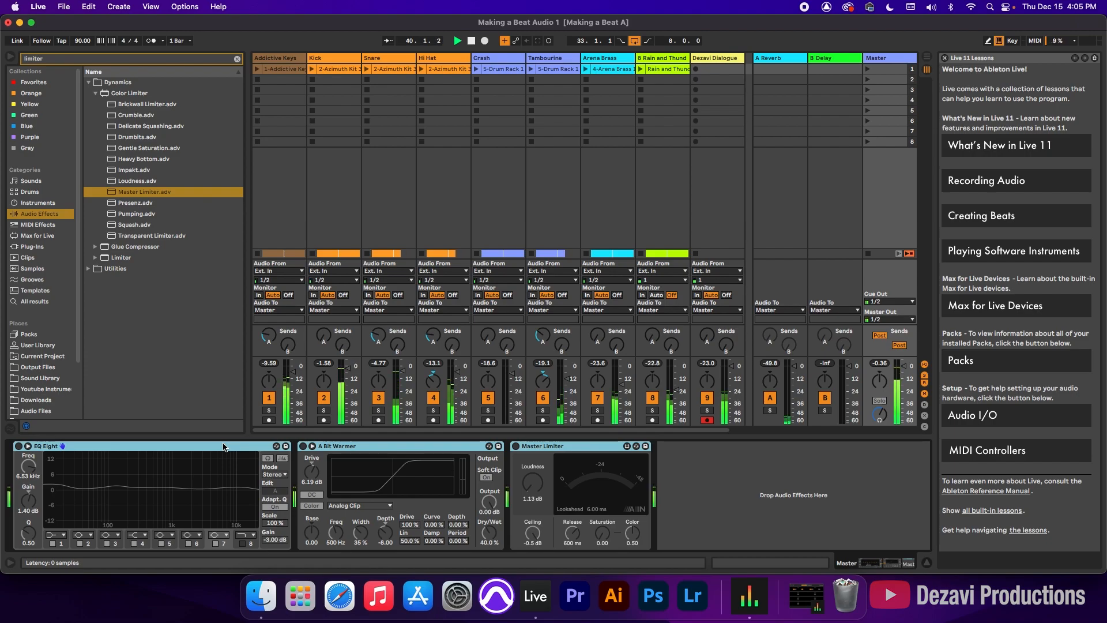
{"action": "key", "text": "0"}
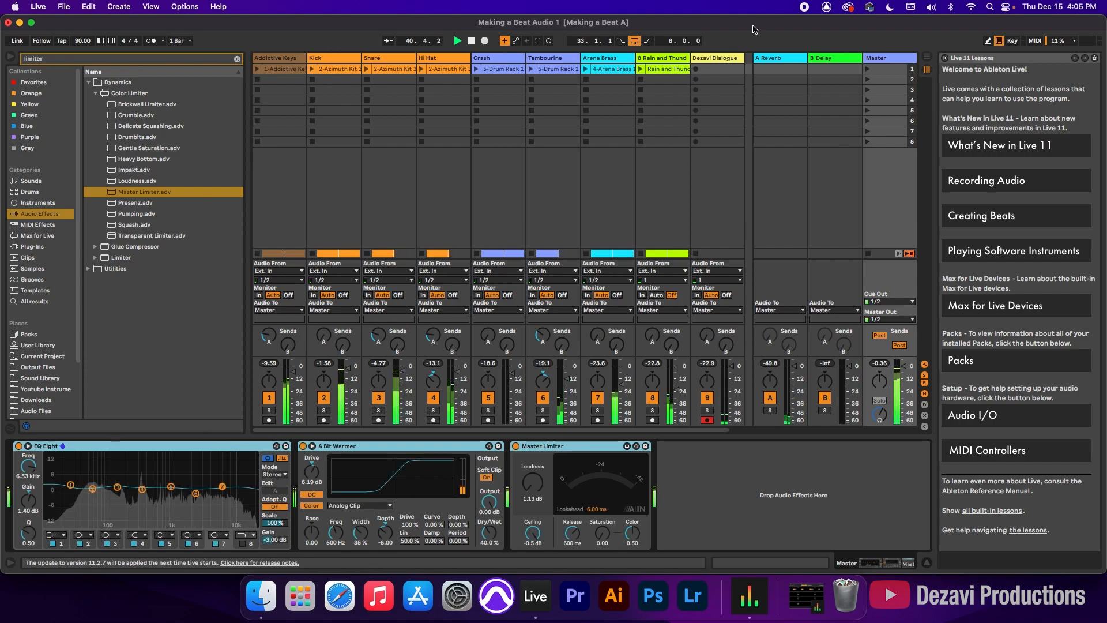